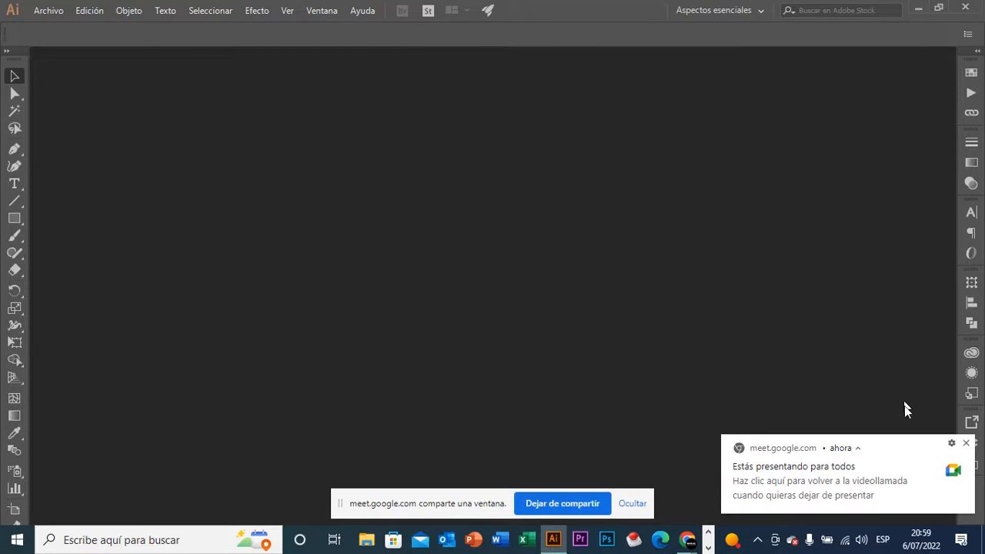
Dismiss the screen-sharing notification and start setting up a new document.
click(966, 443)
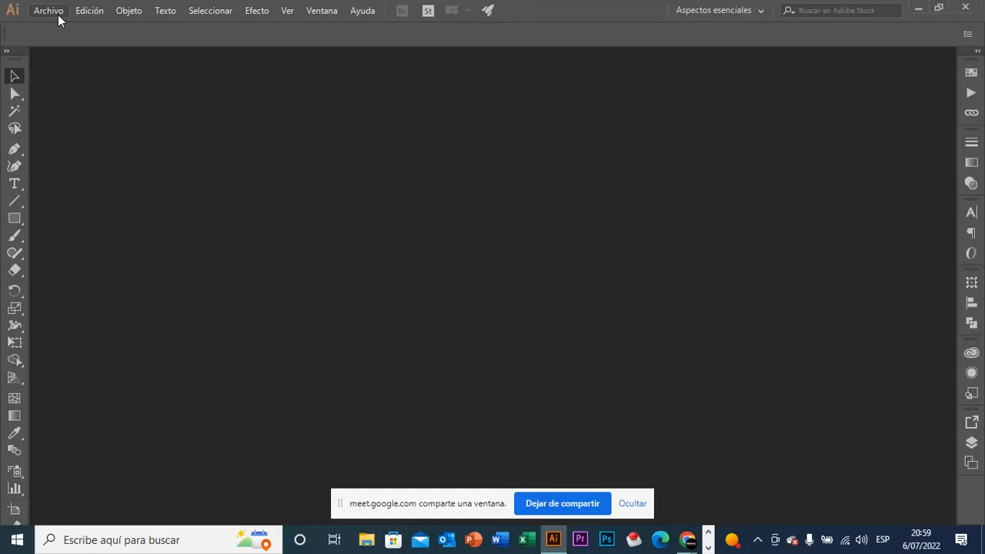
click(48, 11)
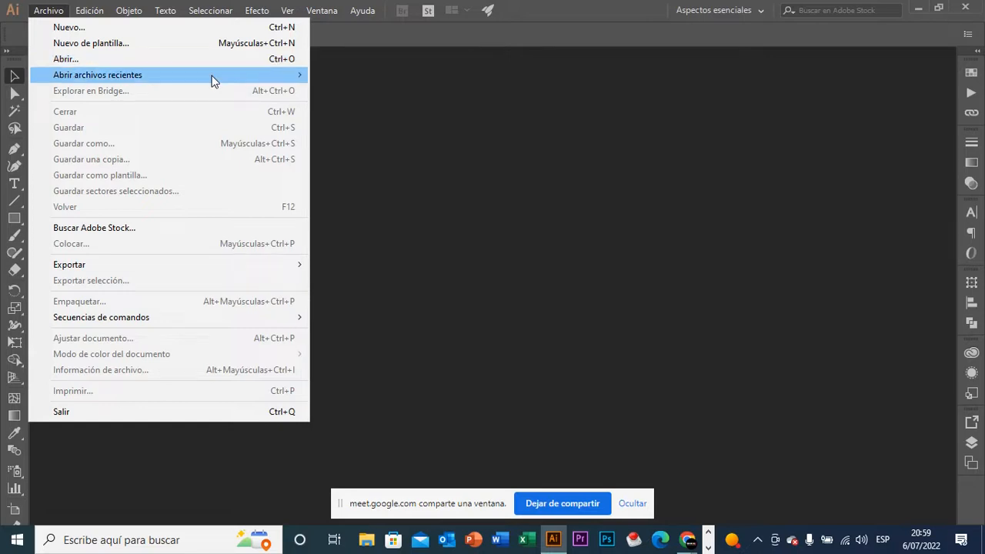
mouse_move(213, 80)
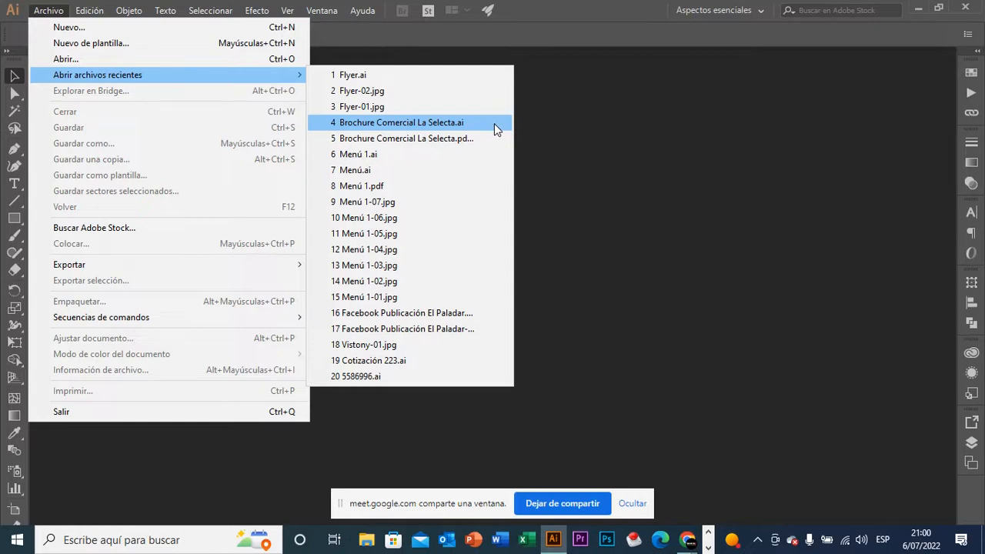
click(201, 31)
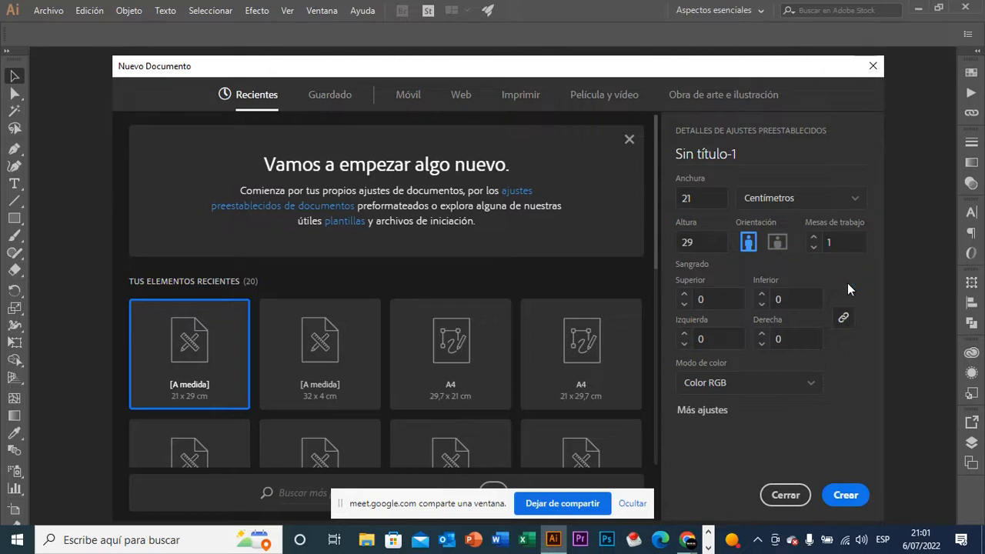
Create a portrait document of 21 × 29 cm with one artboard in RGB color mode.
click(715, 202)
click(714, 198)
click(856, 202)
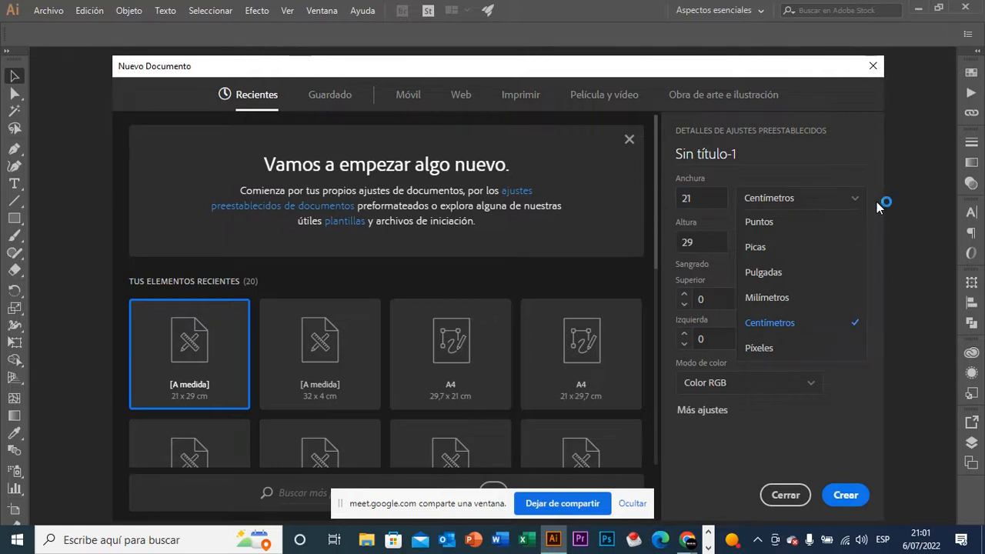
click(877, 202)
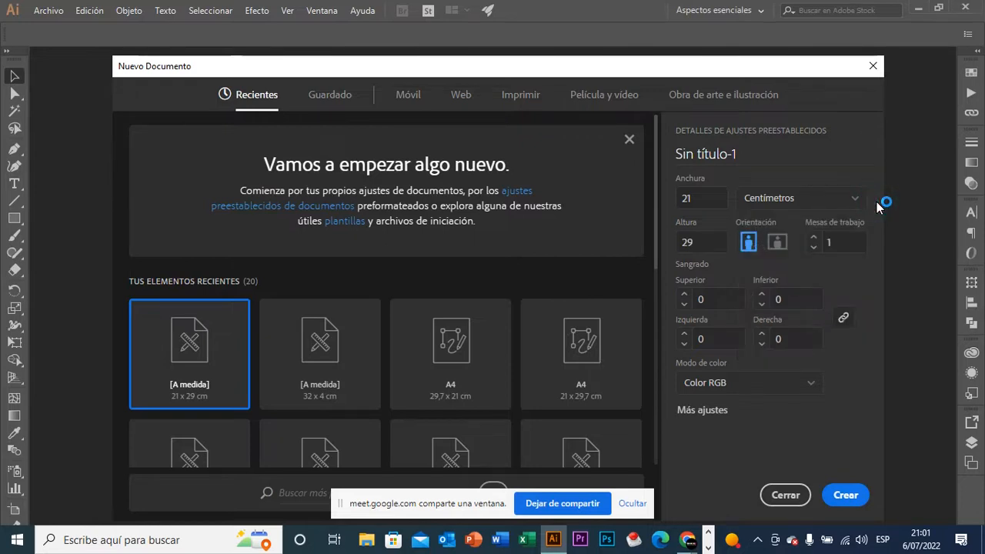
click(860, 496)
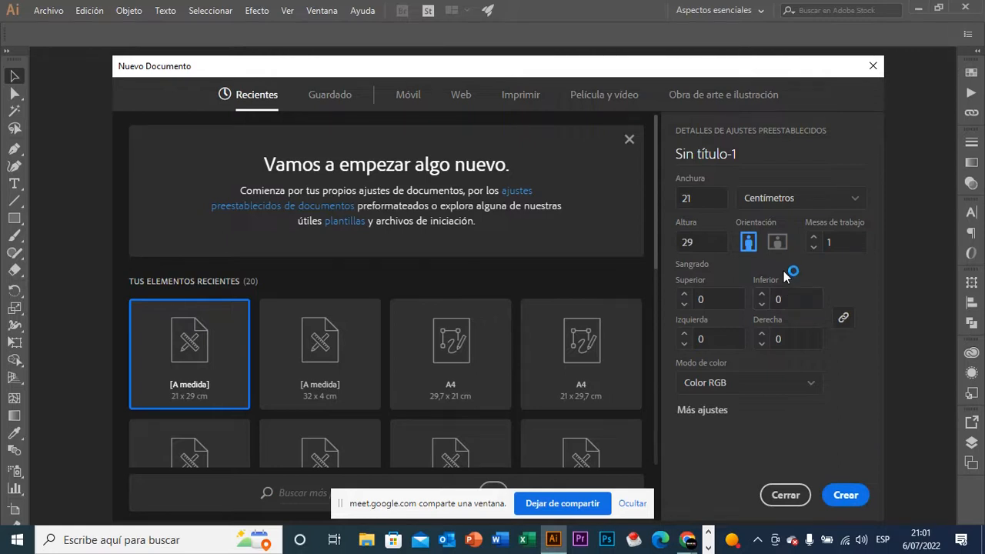
click(777, 242)
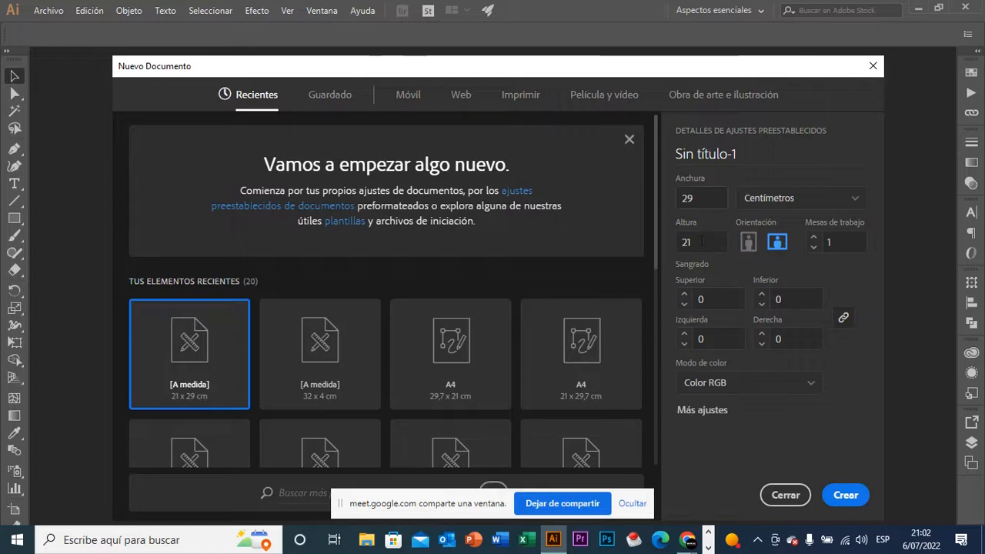
click(745, 251)
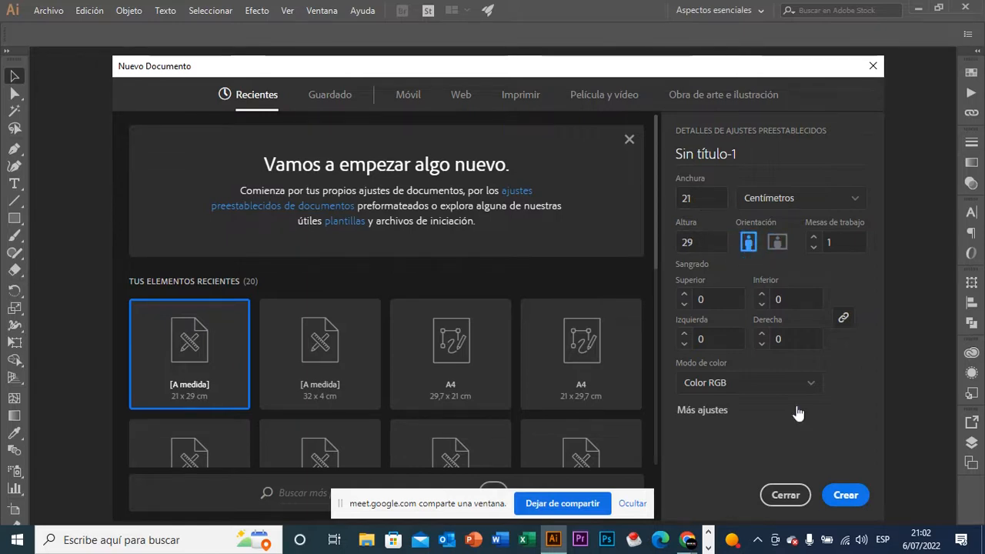
click(856, 498)
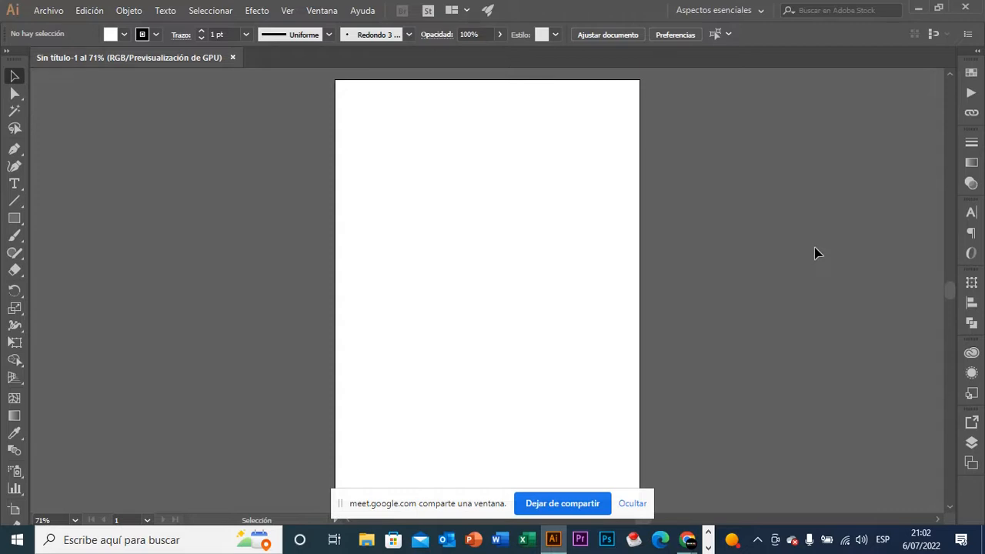
Examine the whole blank artboard at several magnifications and positions.
scroll(807, 263, down, 1)
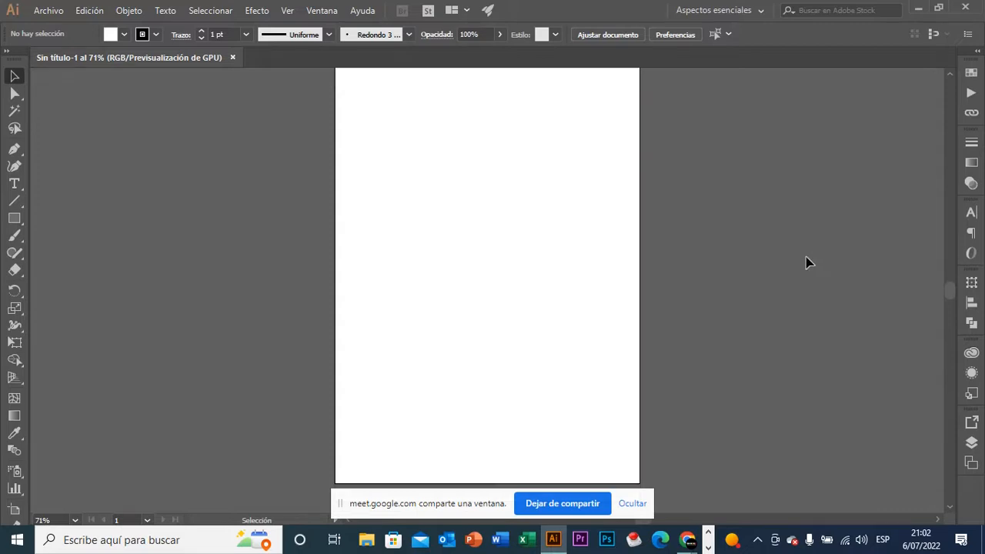
scroll(807, 263, up, 1)
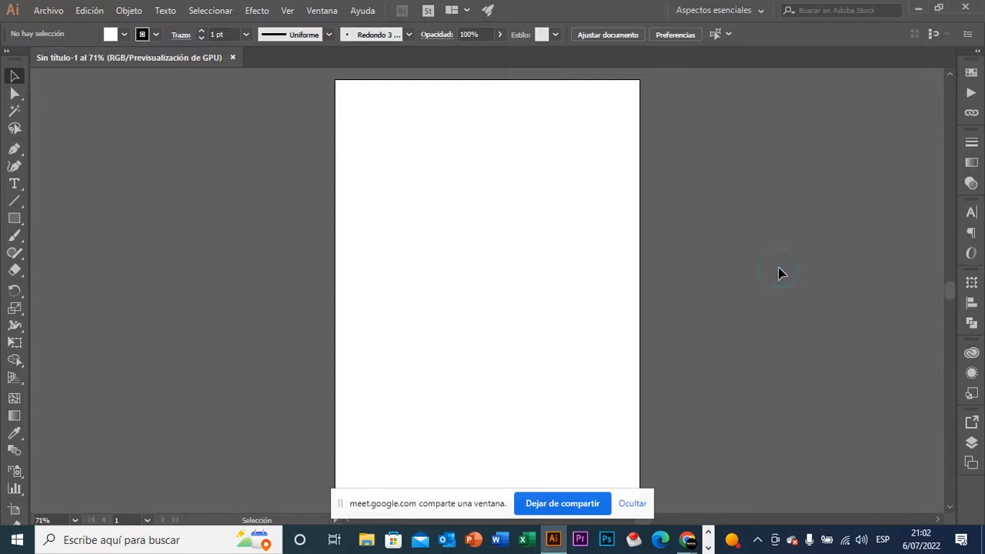
key(ctrl+minus)
scroll(778, 273, down, 1)
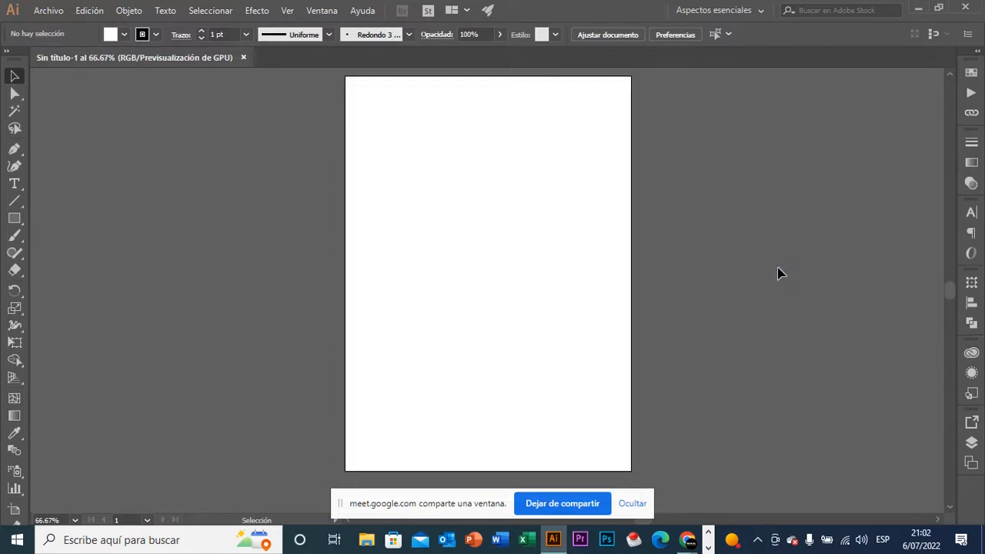
mouse_move(778, 275)
mouse_down()
mouse_move(759, 276)
mouse_move(763, 283)
mouse_up()
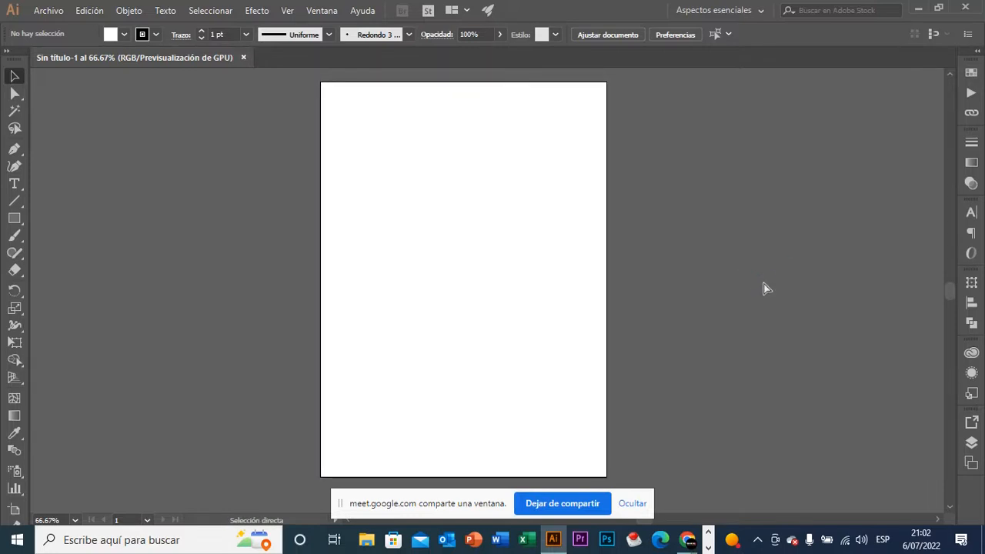
key(ctrl+plus)
key(ctrl+plus)
key(ctrl+minus)
key(ctrl+minus)
key(space)
drag(656, 270, 685, 275)
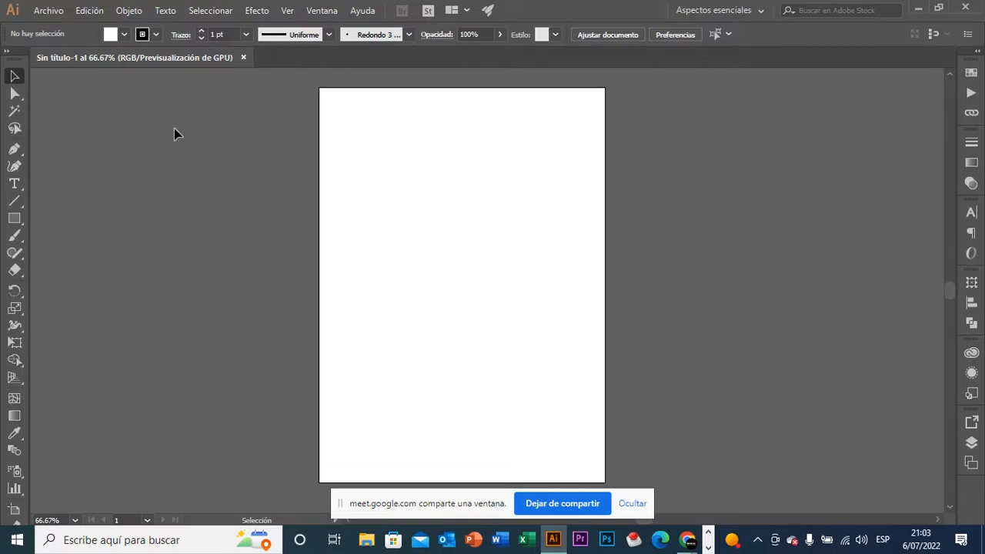
Start saving the document under a new name, choosing the client's folder inside the personal folder linked from the desktop.
click(48, 11)
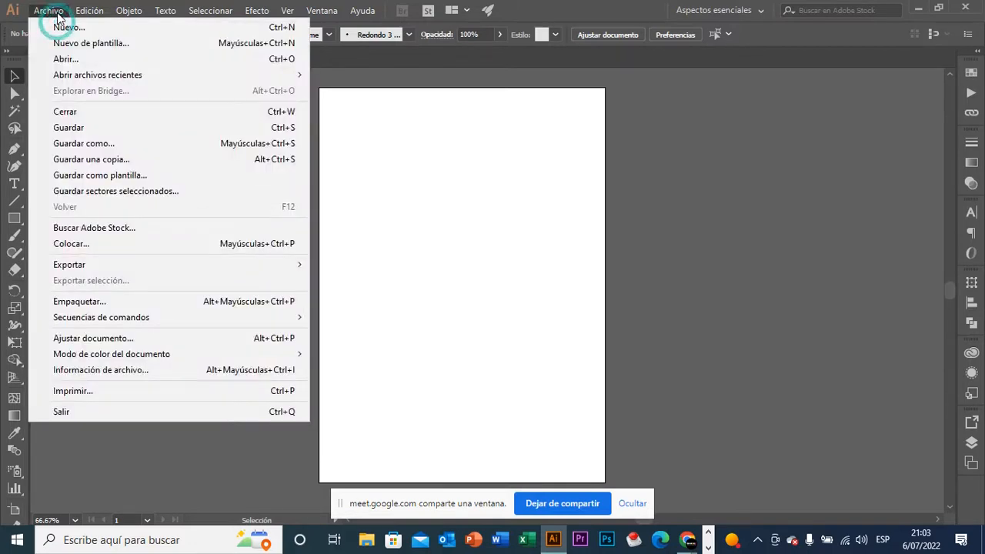
click(162, 143)
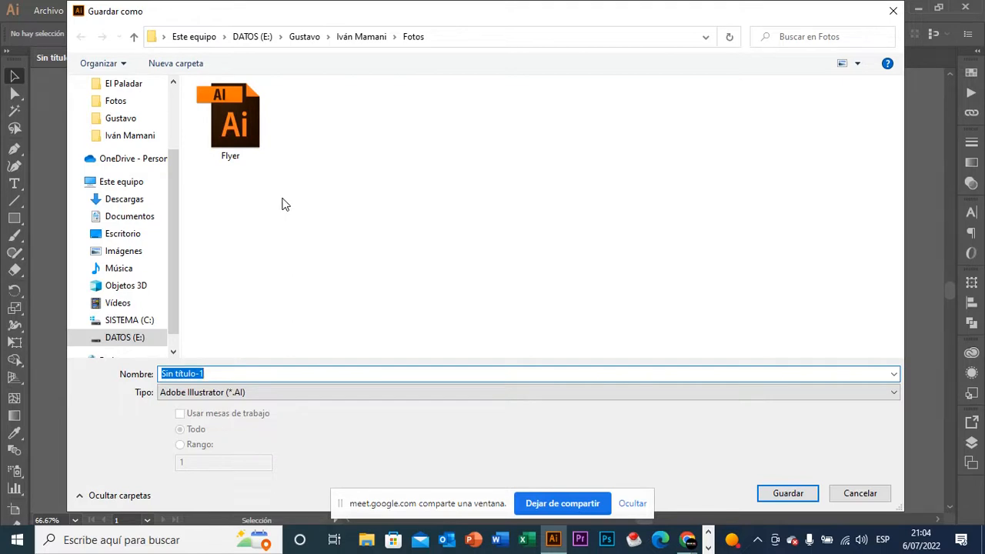
click(149, 233)
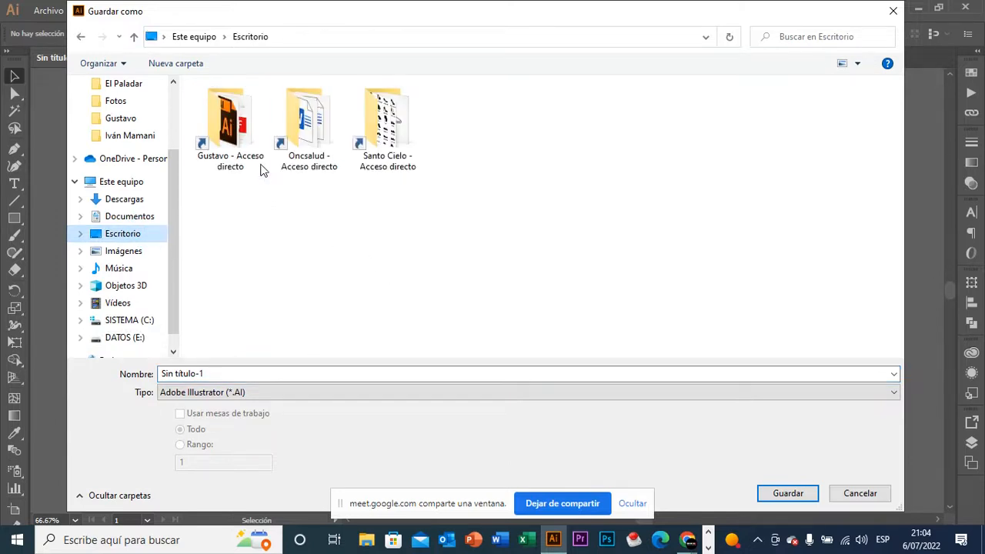
double_click(246, 137)
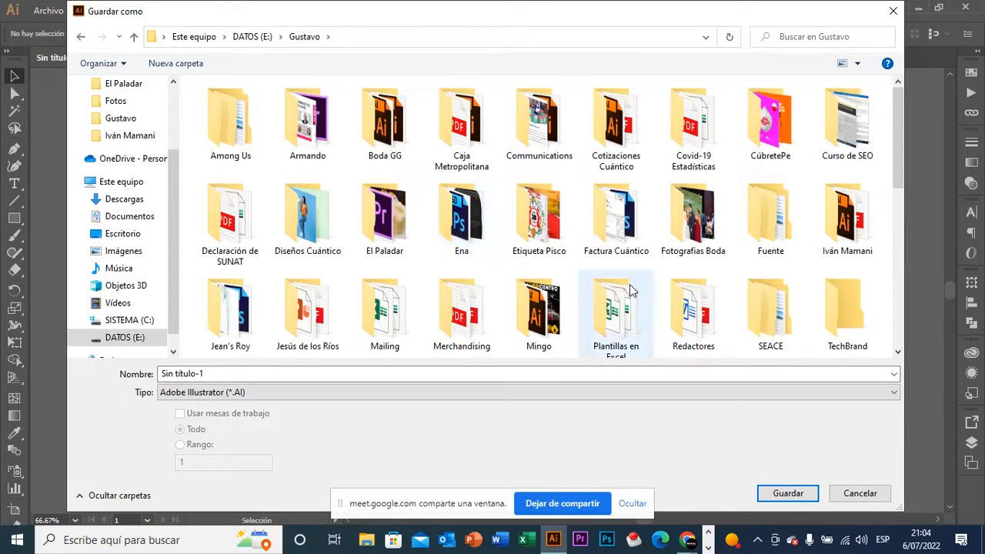
click(846, 231)
key(Return)
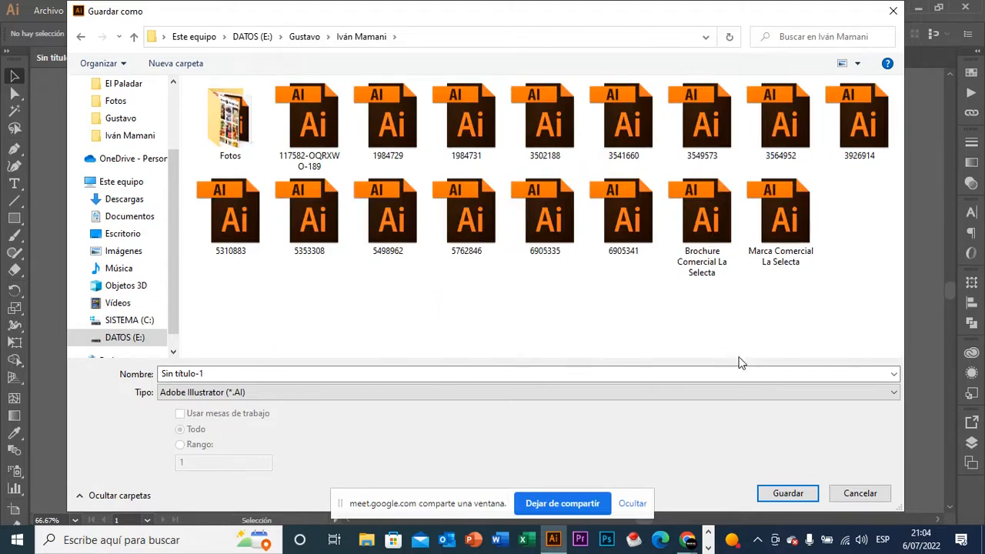
Save the document as Prueba in Adobe Illustrator (*.AI) format with the Illustrator CC version.
click(747, 374)
text(Prueba)
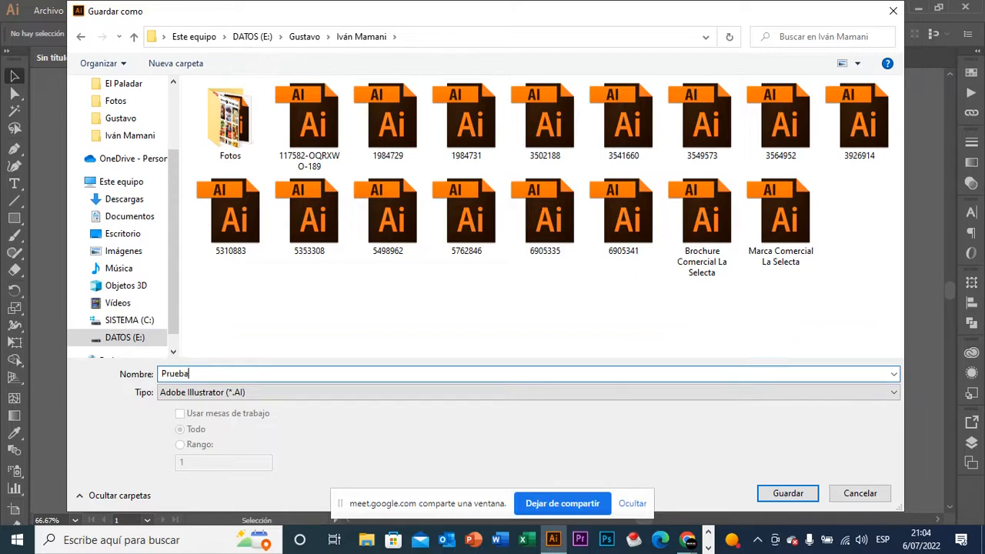
click(814, 496)
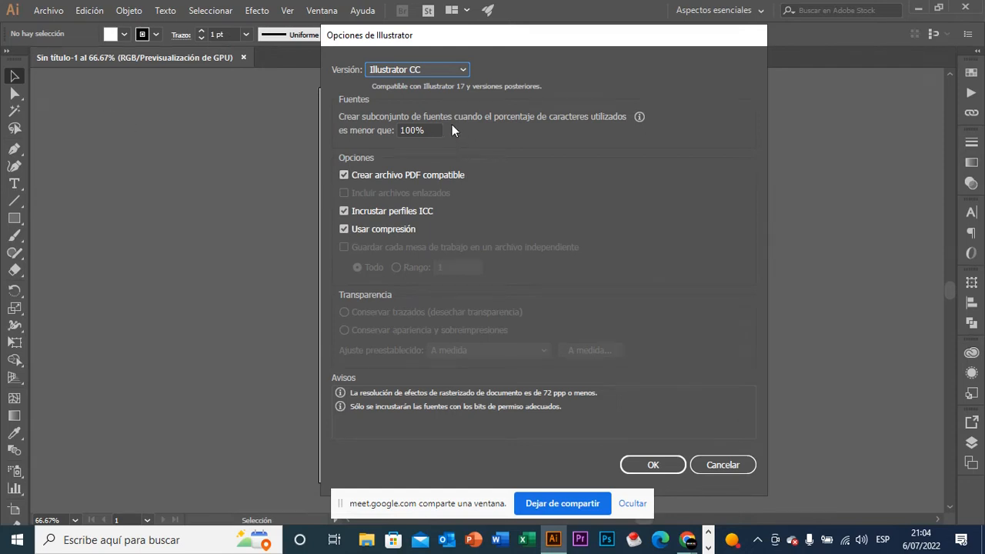
click(465, 69)
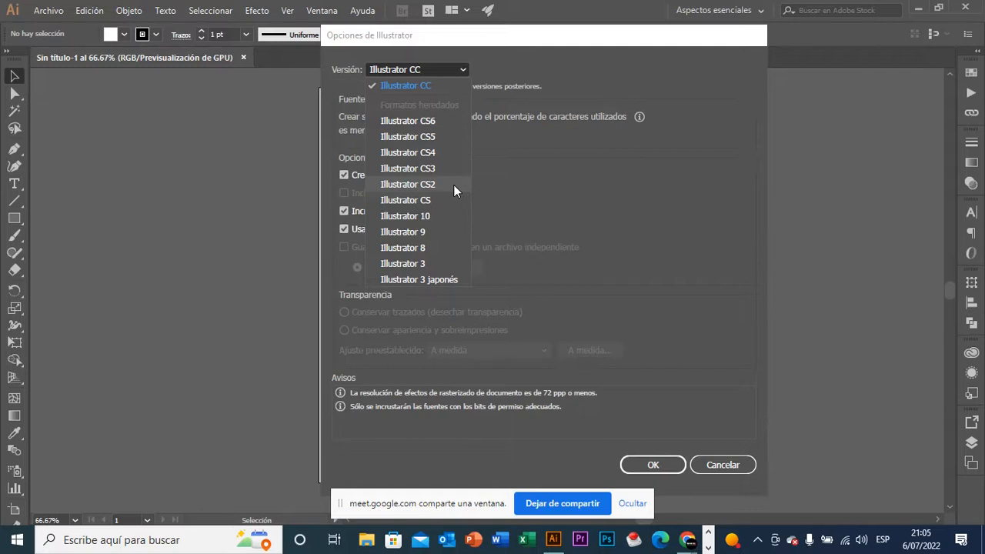
click(562, 71)
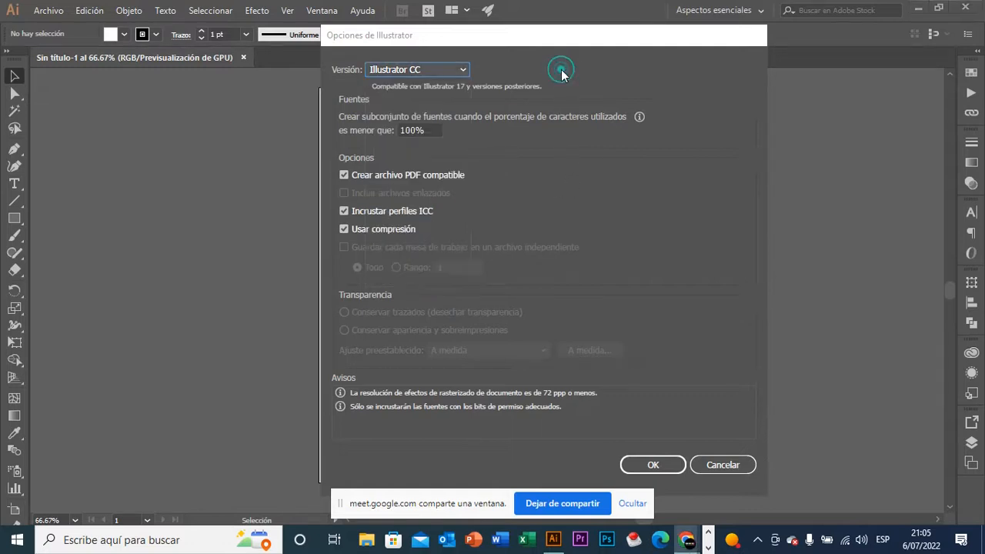
click(675, 466)
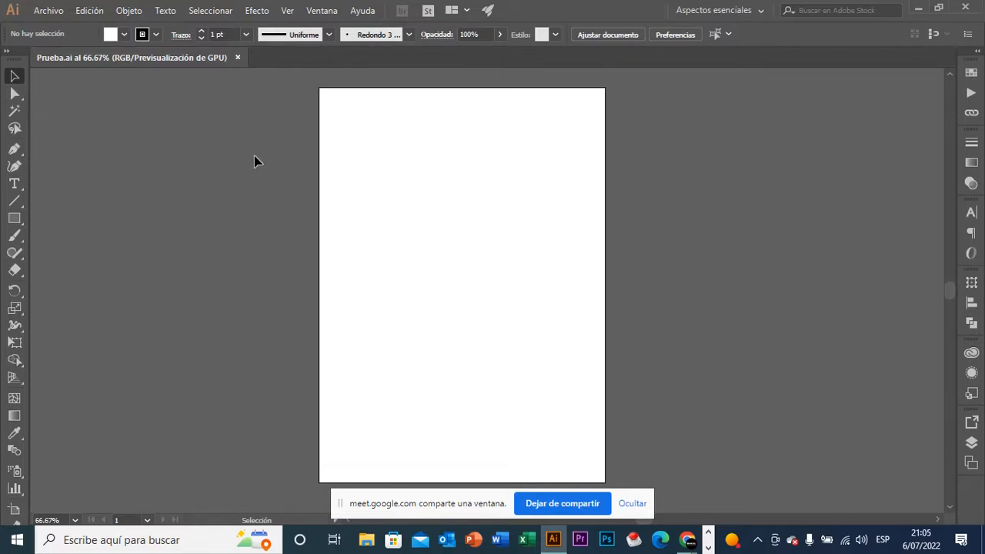
Show the rulers around the document's artboard.
key(space)
drag(262, 188, 283, 183)
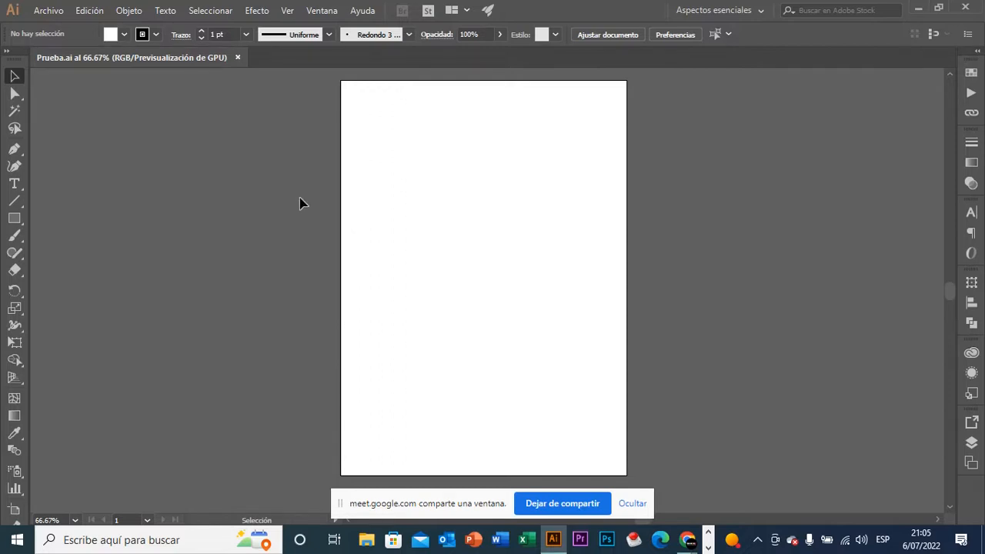
drag(283, 199, 300, 198)
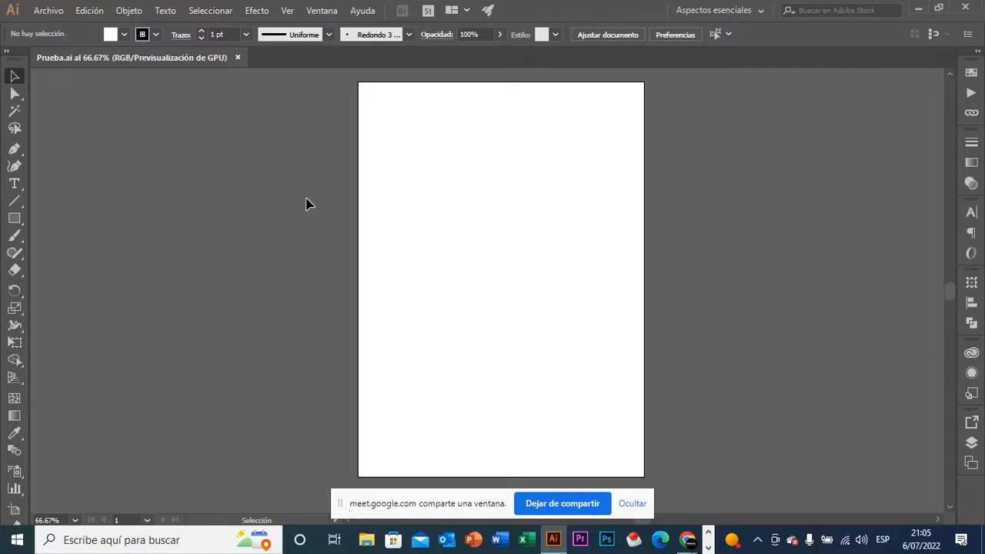
key(ctrl)
key(ctrl+r)
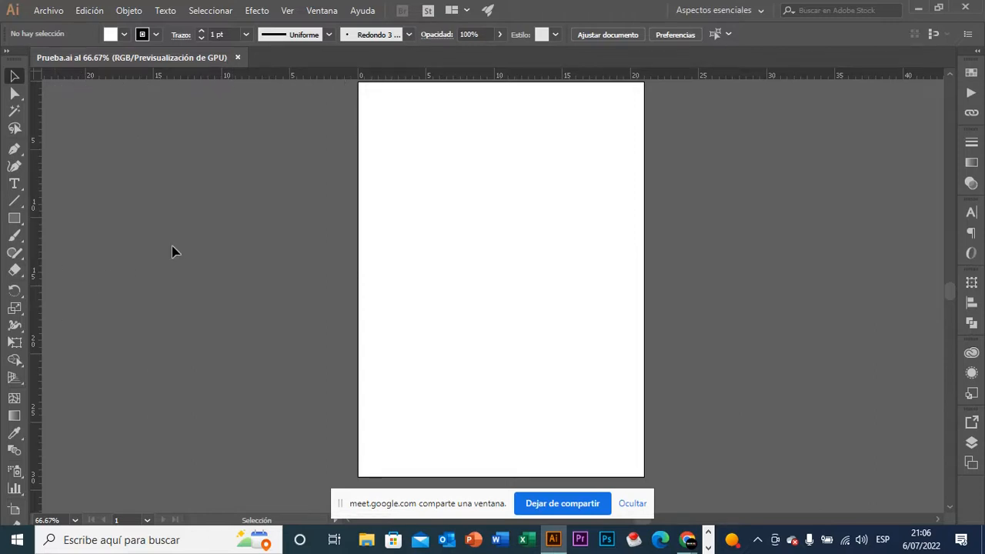
Examine the artboard's edges against the ruler markings at different magnifications.
click(282, 223)
scroll(370, 96, up, 1)
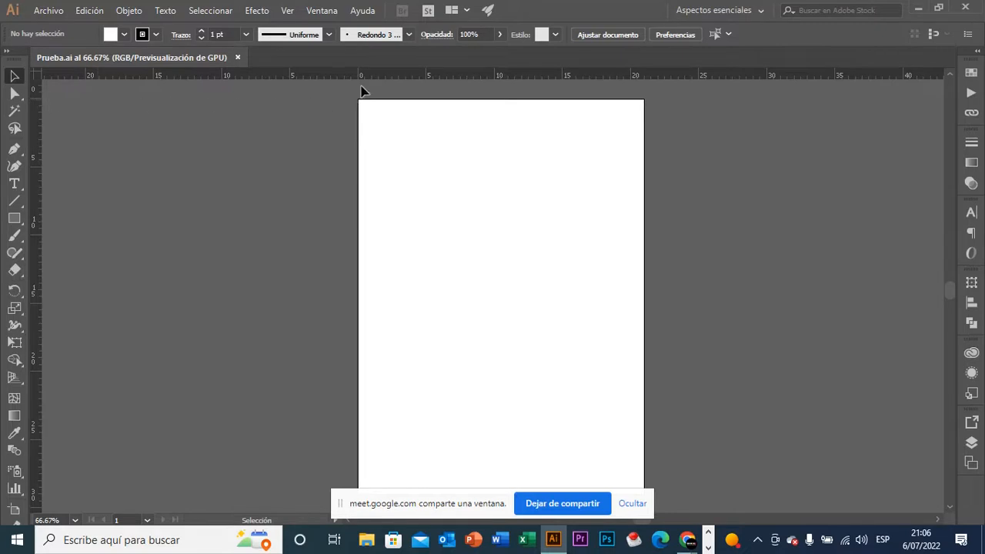
key(z)
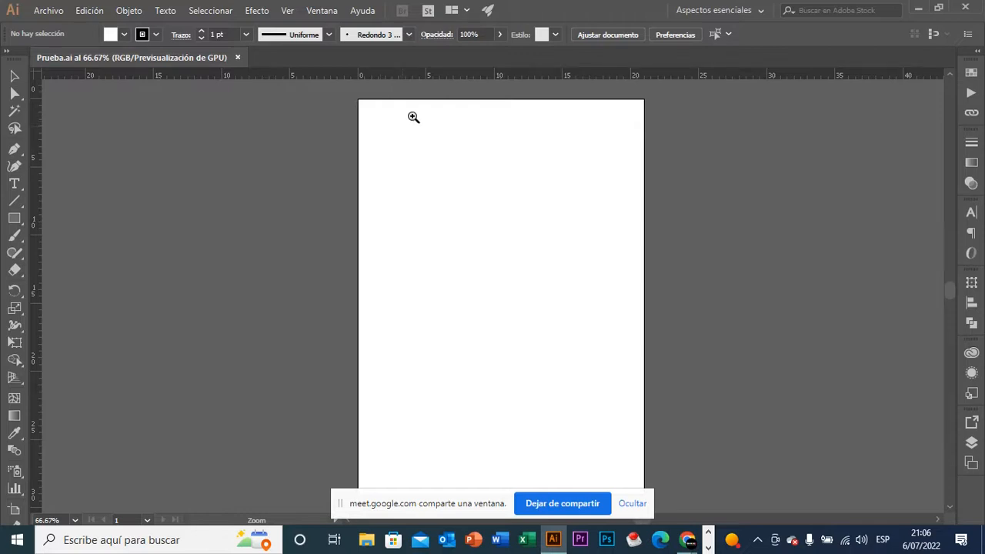
click(404, 112)
drag(427, 119, 497, 180)
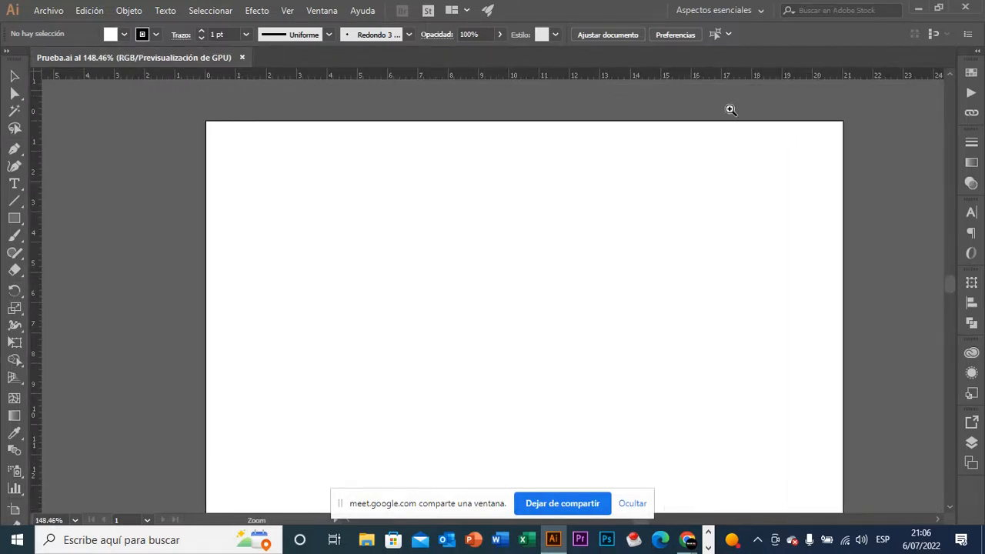
key(v)
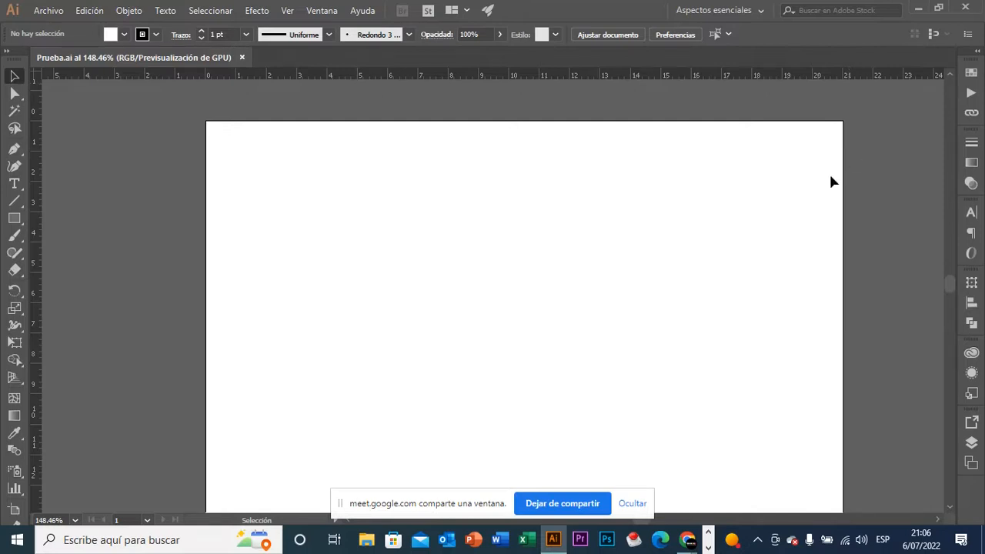
key(z)
drag(824, 278, 750, 216)
key(space)
drag(826, 292, 701, 213)
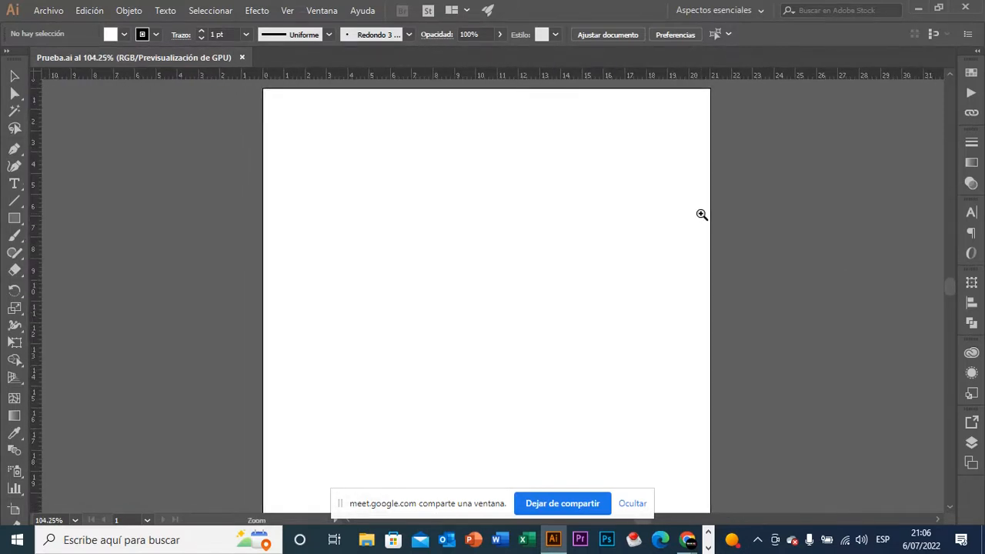
key(v)
drag(736, 223, 721, 239)
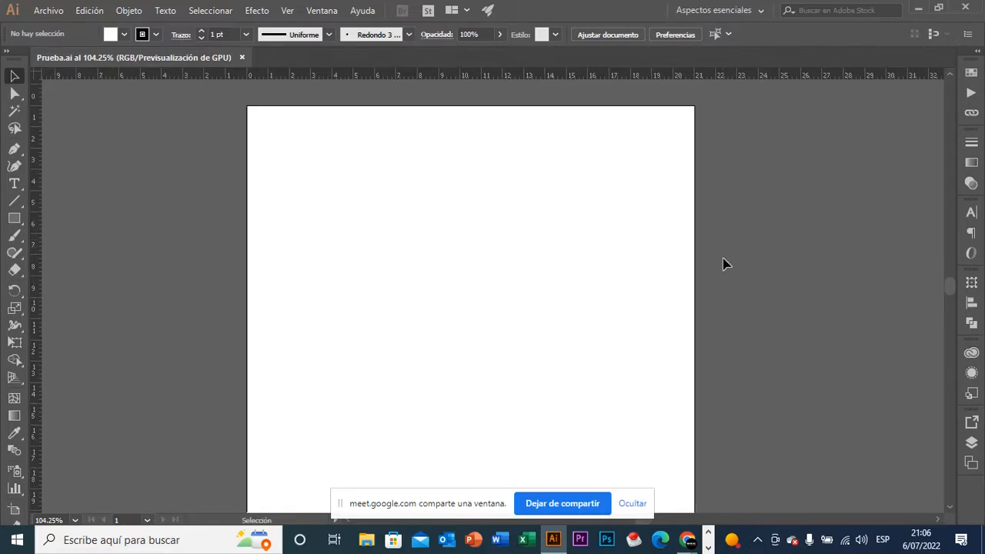
drag(739, 272, 695, 235)
drag(725, 267, 715, 264)
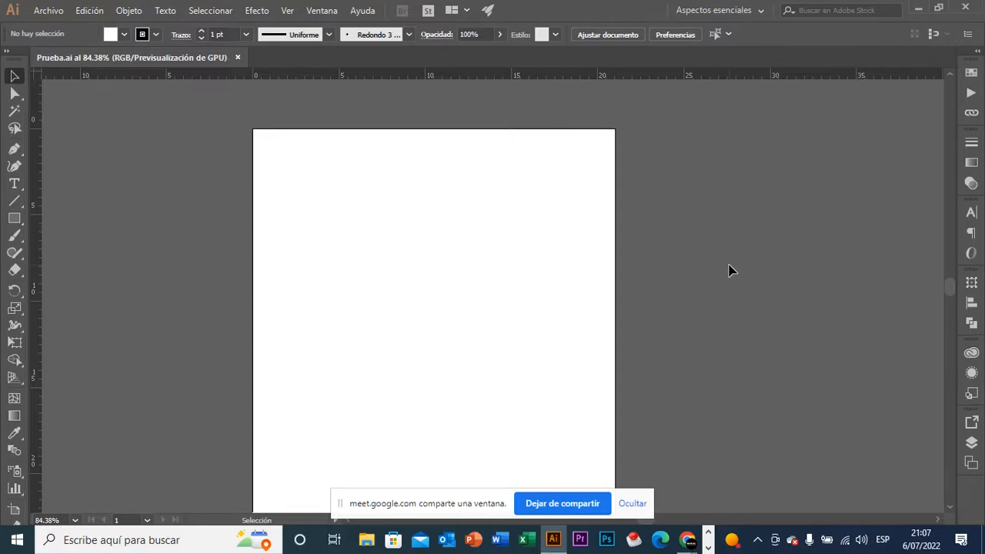
drag(605, 274, 627, 275)
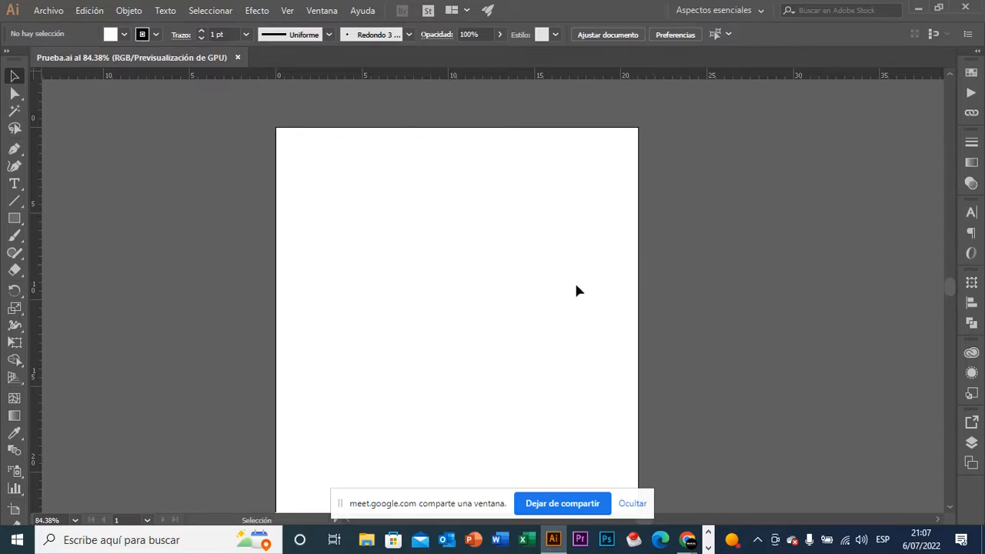
scroll(616, 284, down, 1)
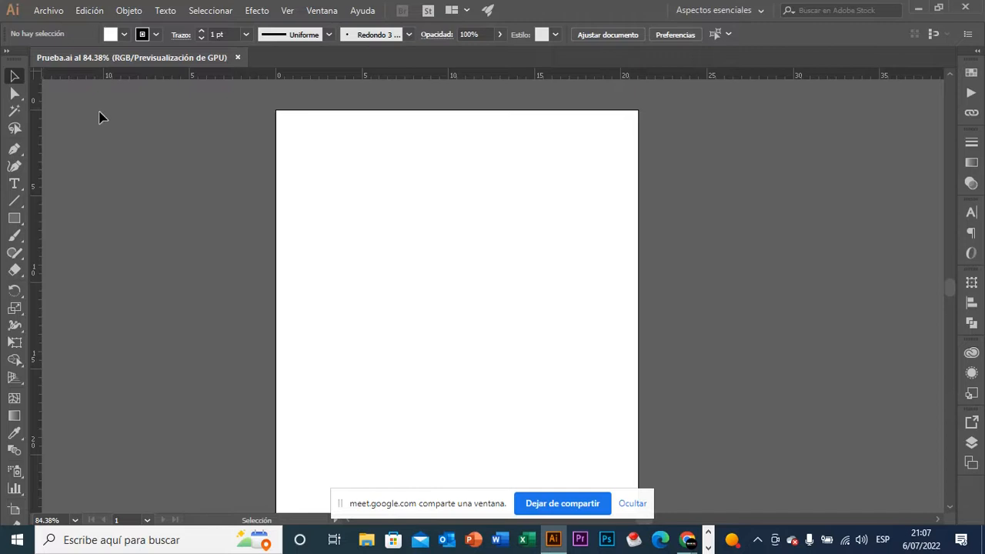
click(15, 167)
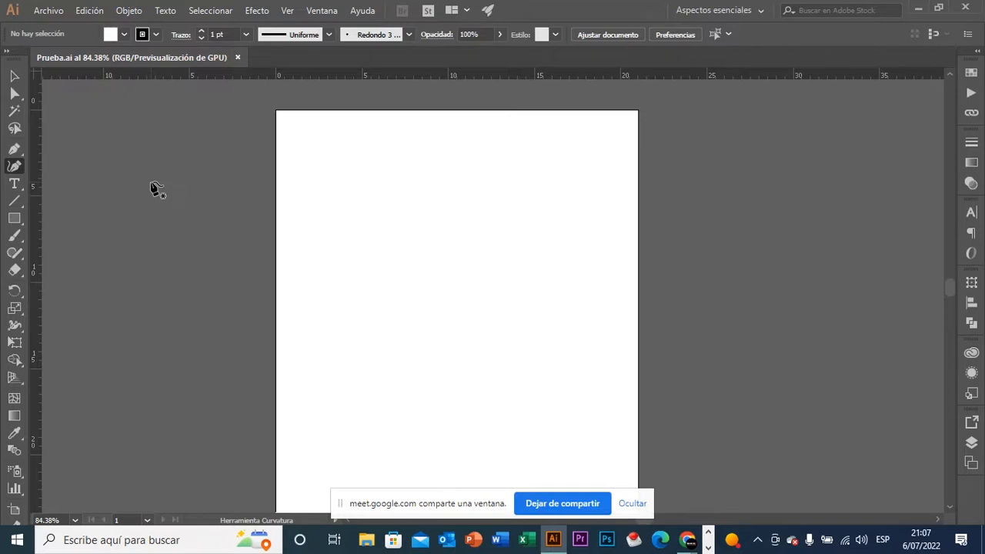
key(v)
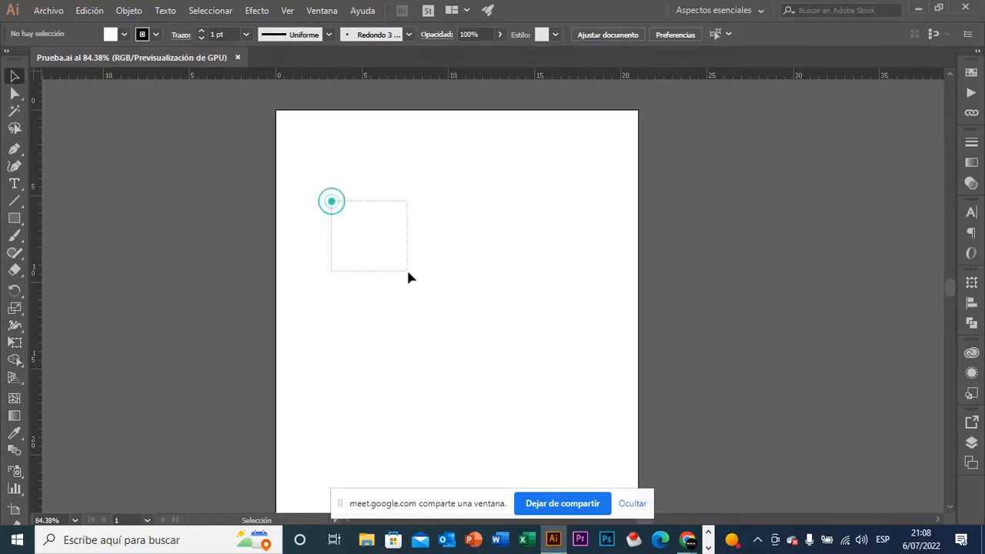
drag(331, 199, 549, 301)
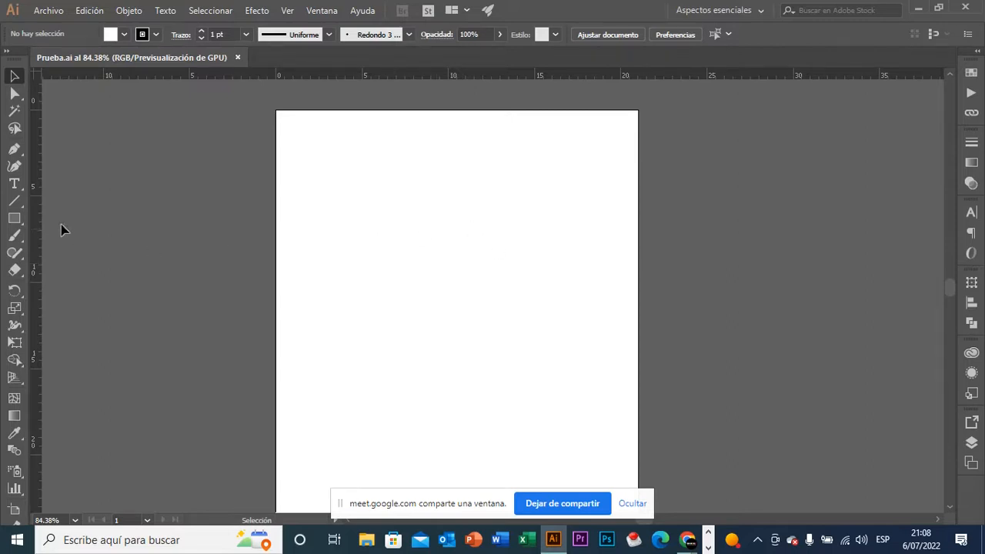
click(15, 93)
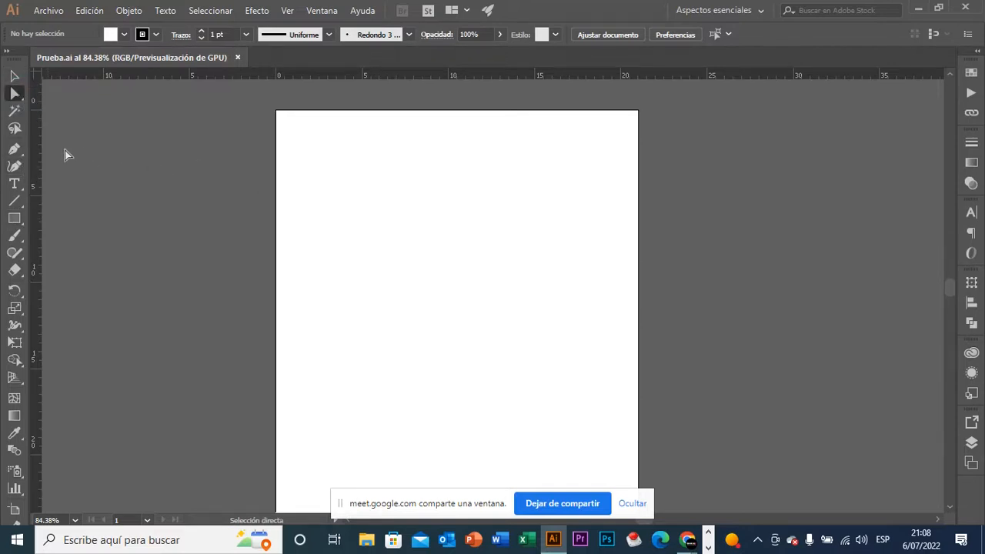
key(v)
Draw a rectangle about 7 × 4.8 cm in the upper part of the artboard and select it.
click(15, 219)
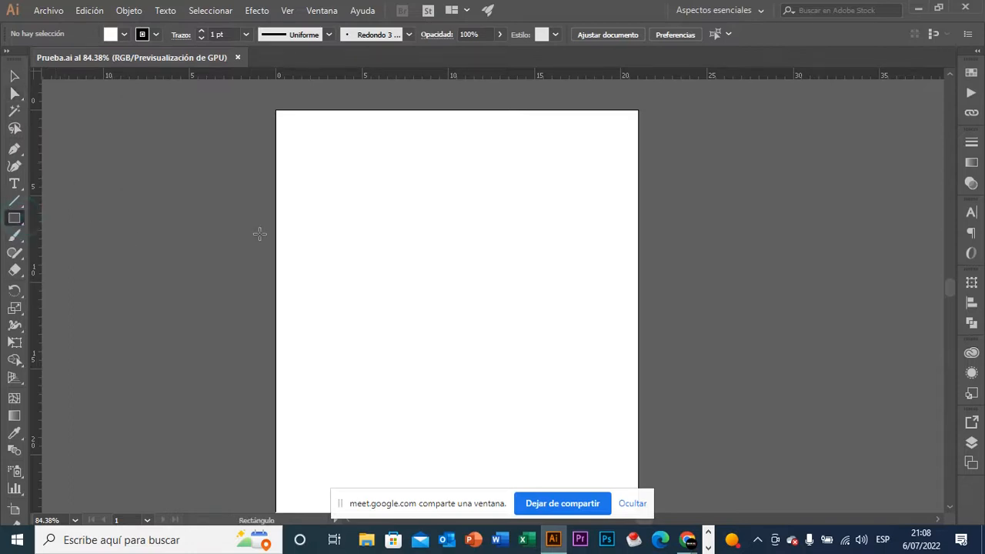
drag(345, 183, 466, 267)
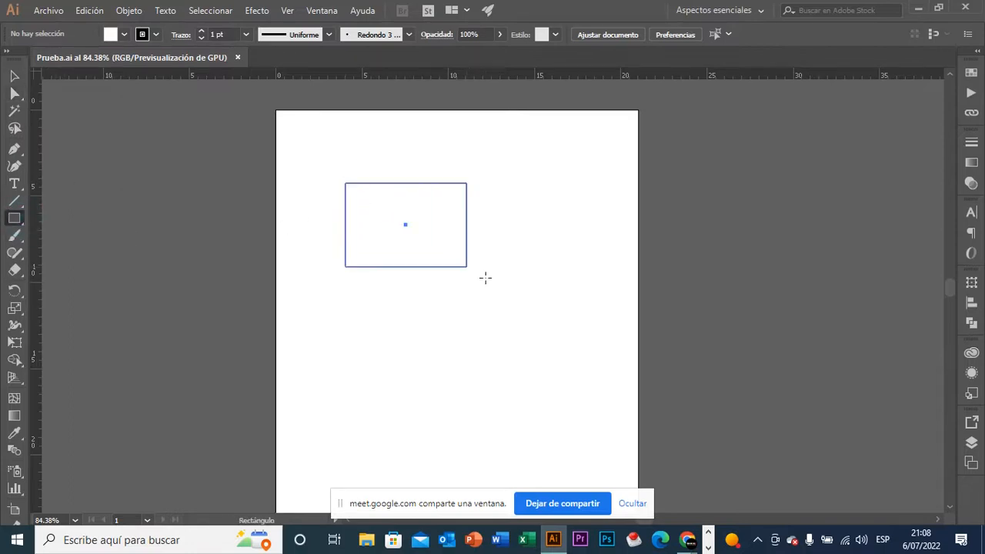
key(v)
key(ctrl+a)
key(z)
click(425, 187)
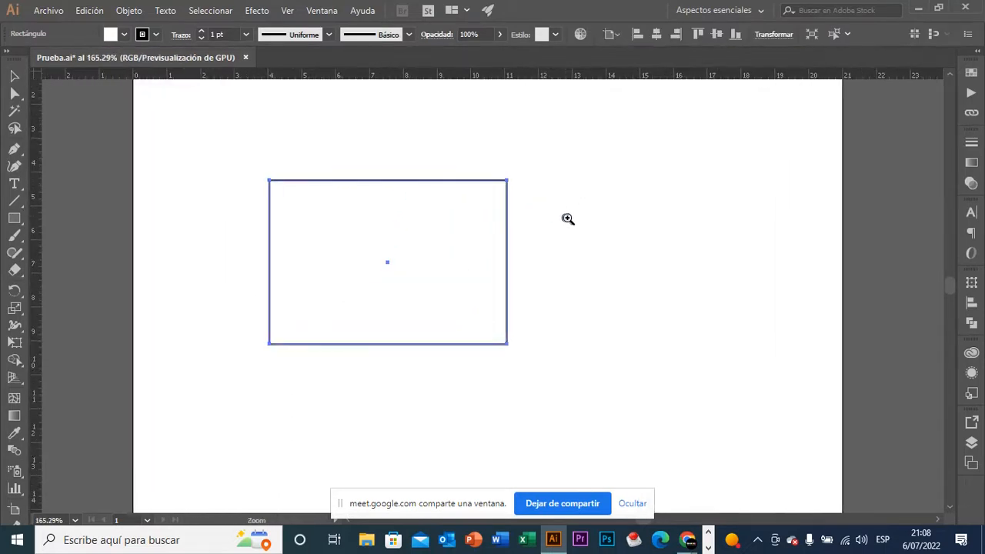
key(v)
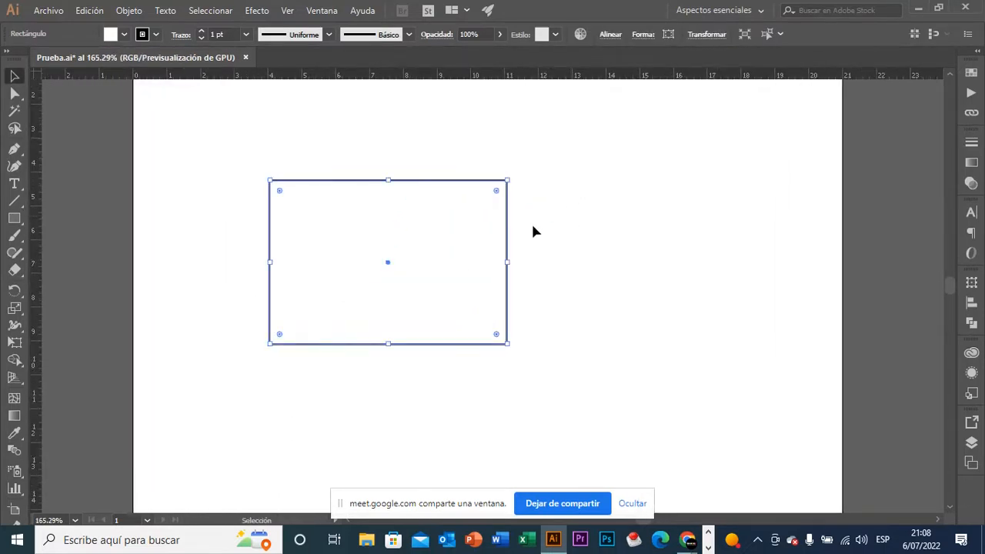
Reshape the rectangle with Direct Selection by moving only its upper-right anchor point to several positions, ending lower near the right edge.
key(a)
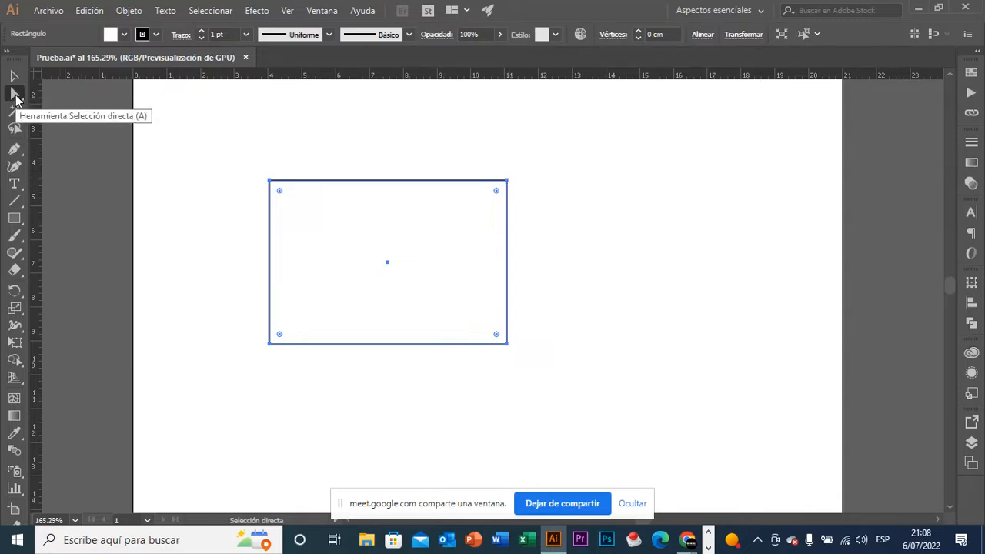
click(507, 181)
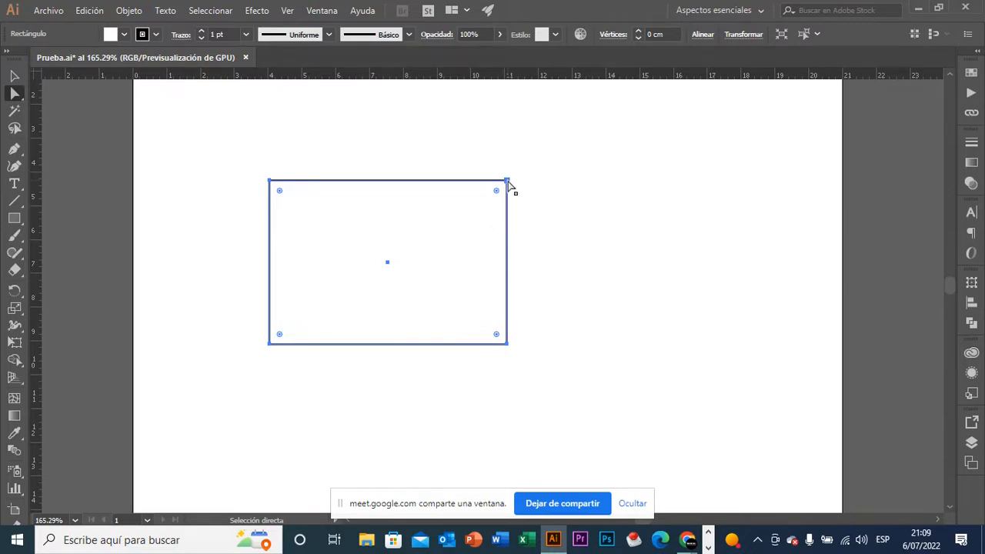
click(507, 182)
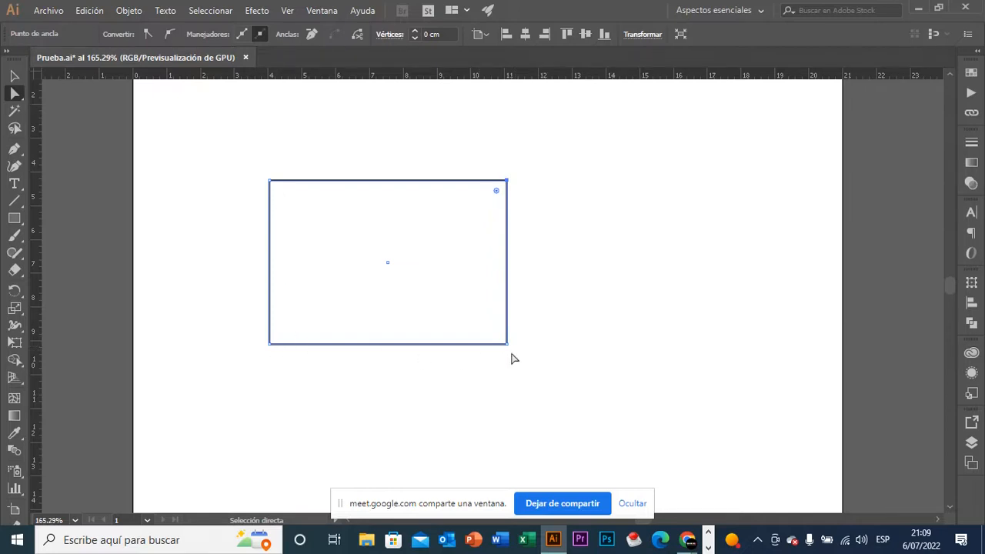
click(506, 181)
drag(507, 182, 578, 214)
drag(578, 215, 502, 277)
click(435, 247)
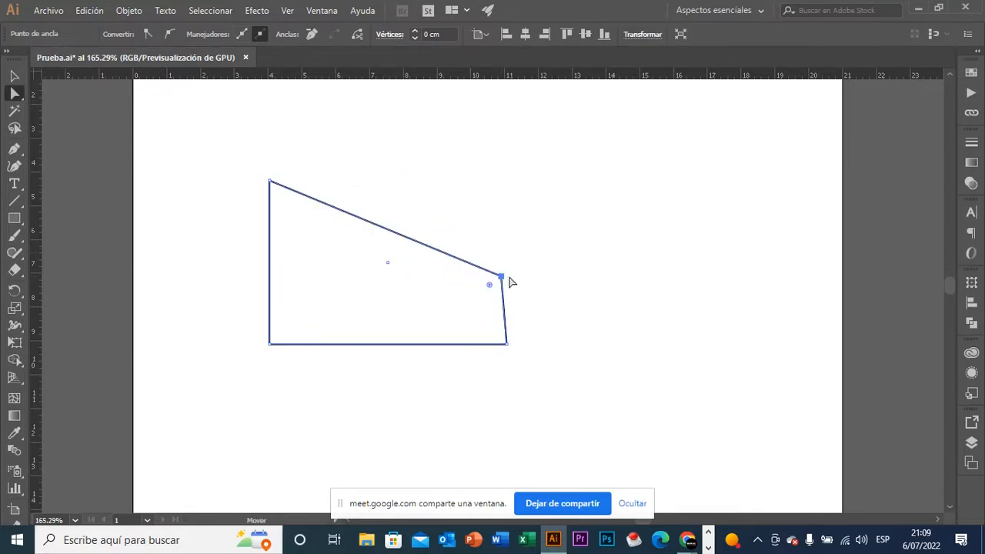
click(572, 294)
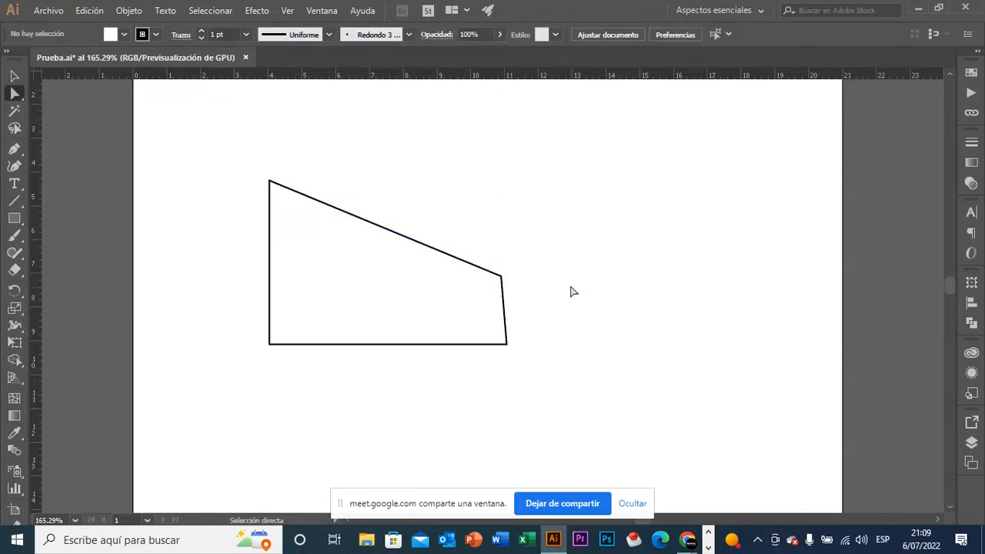
Undo all the moves of the upper-right anchor point to restore the rectangle, and deselect it.
key(v)
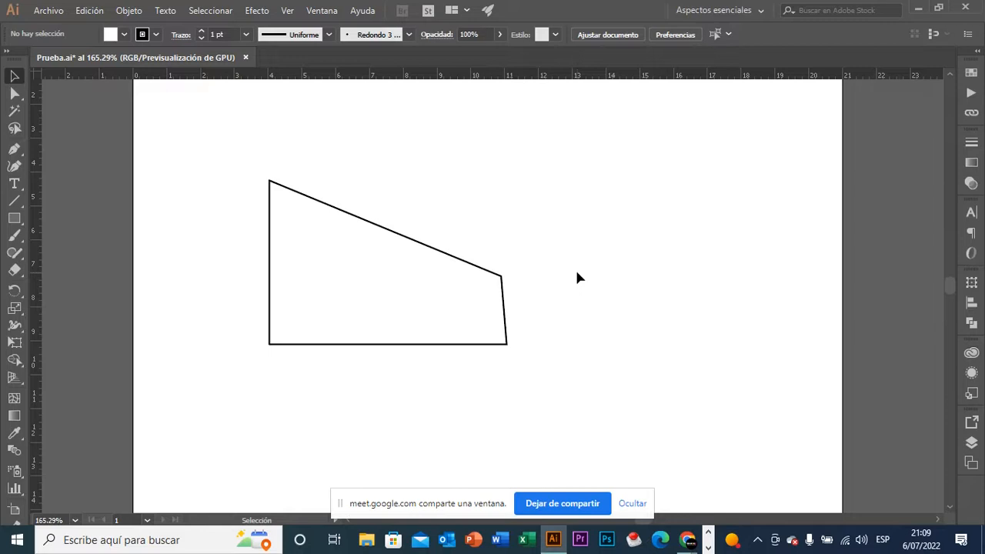
key(a)
key(ctrl+z)
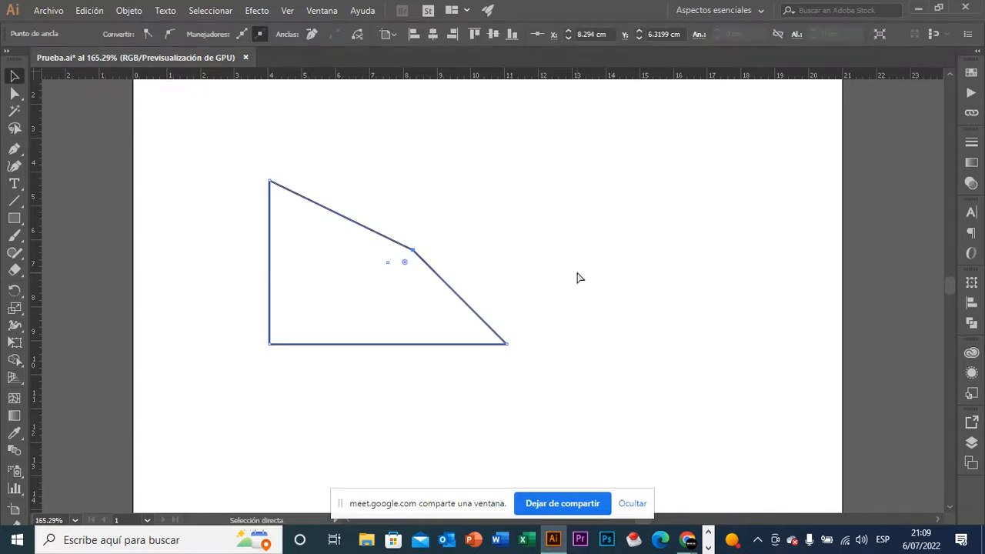
key(ctrl+z)
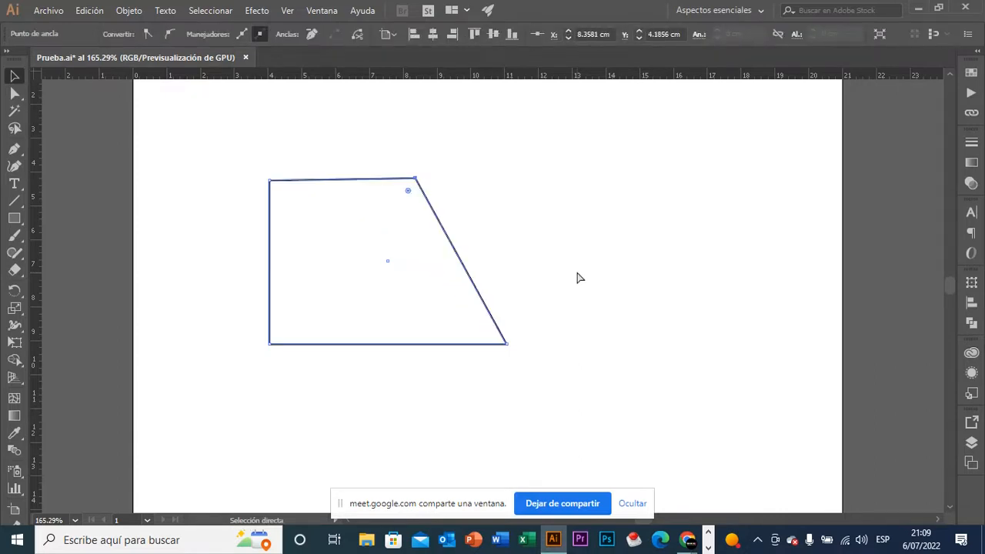
key(ctrl+z)
key(ctrl+z)
key(ctrl+z)
key(ctrl+z)
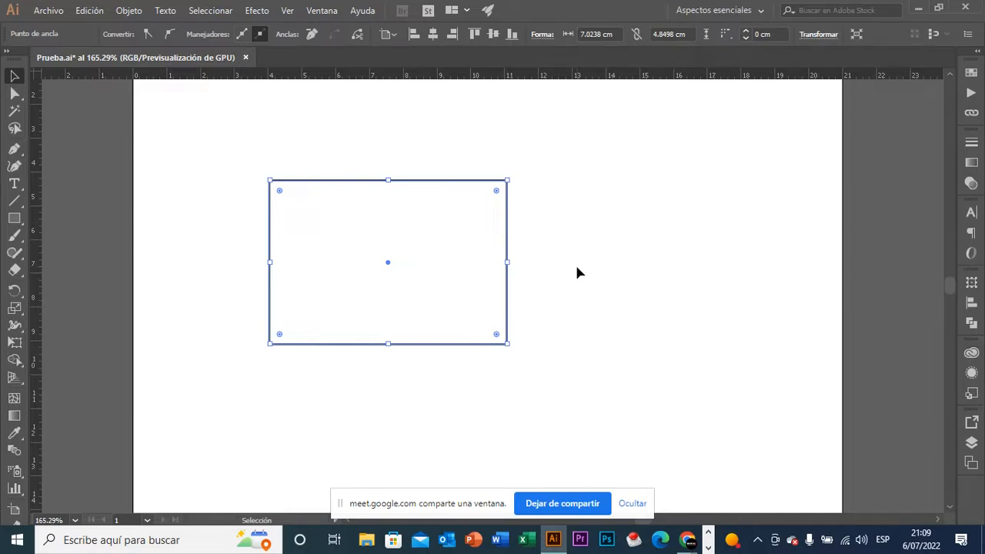
click(576, 266)
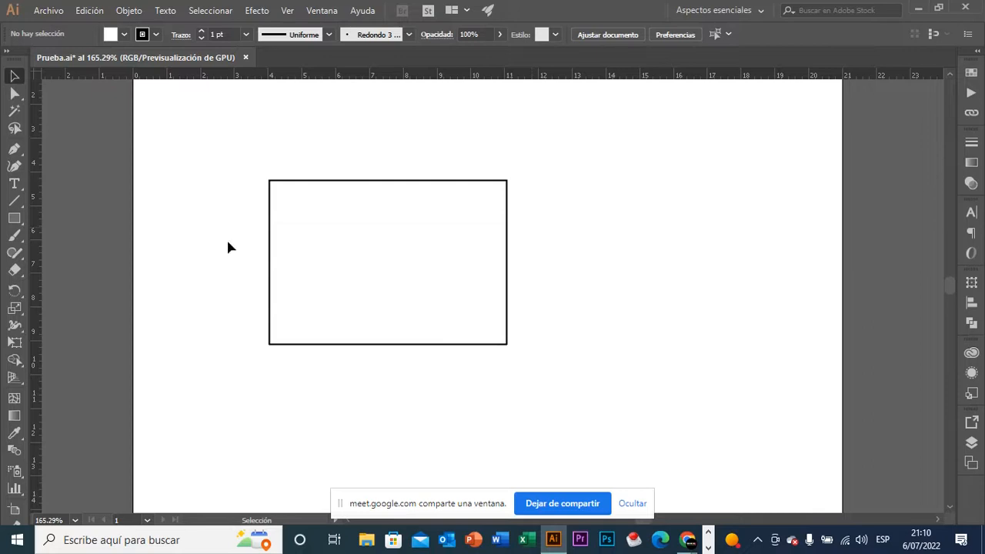
Select the rectangle with the Group Selection tool by enclosing only its upper-left corner.
click(21, 99)
click(23, 100)
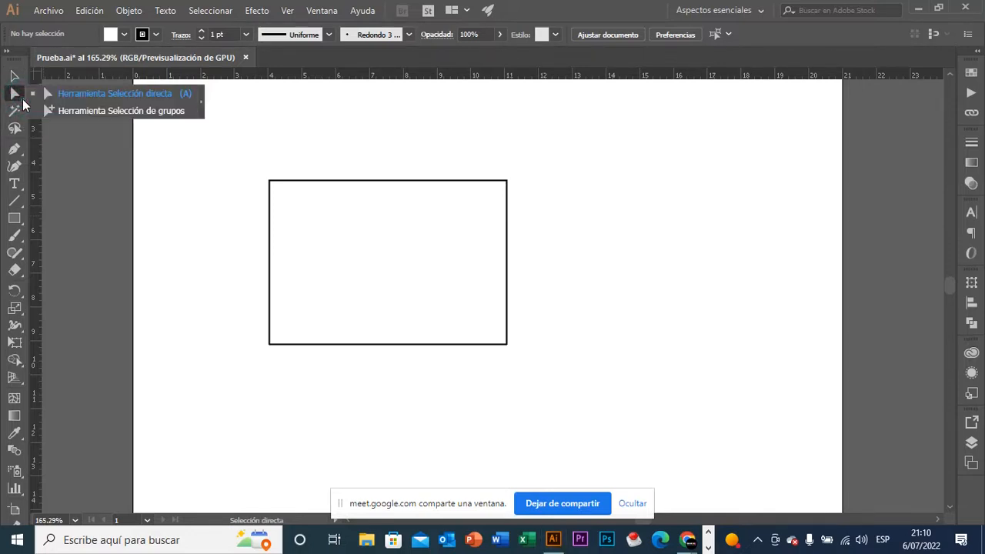
click(162, 110)
drag(263, 170, 288, 202)
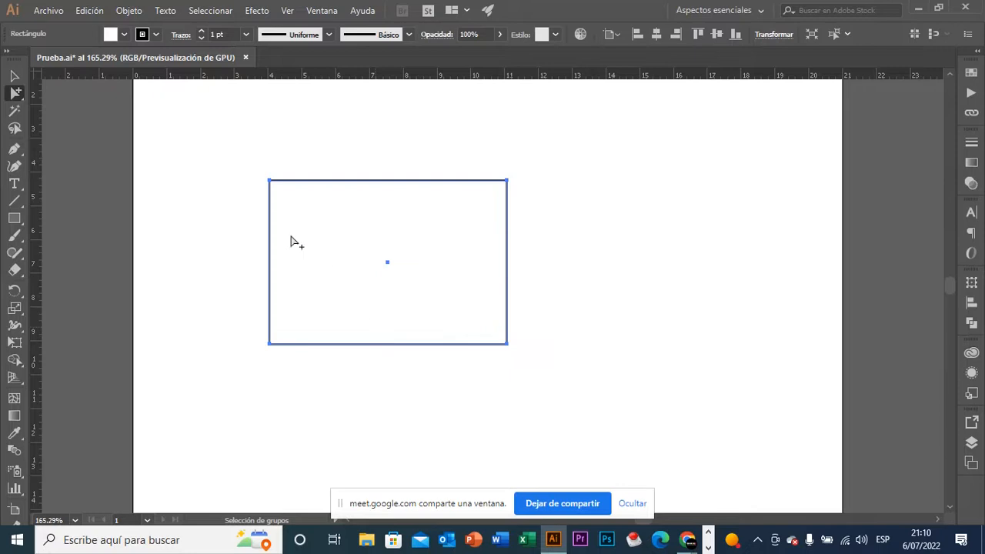
Select only the rectangle's upper-left anchor point with Direct Selection, delete it and deselect the remaining path.
key(a)
click(241, 151)
drag(250, 165, 299, 205)
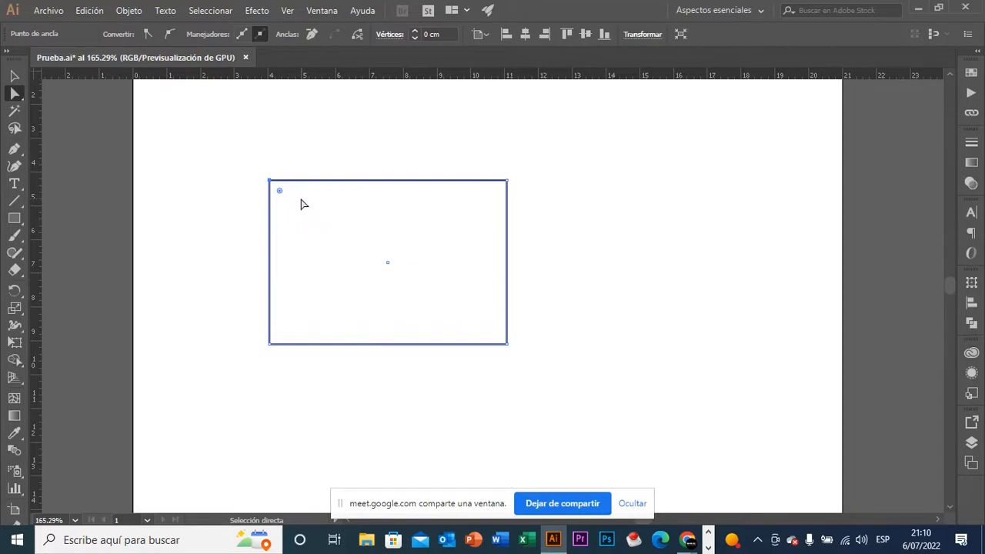
key(Delete)
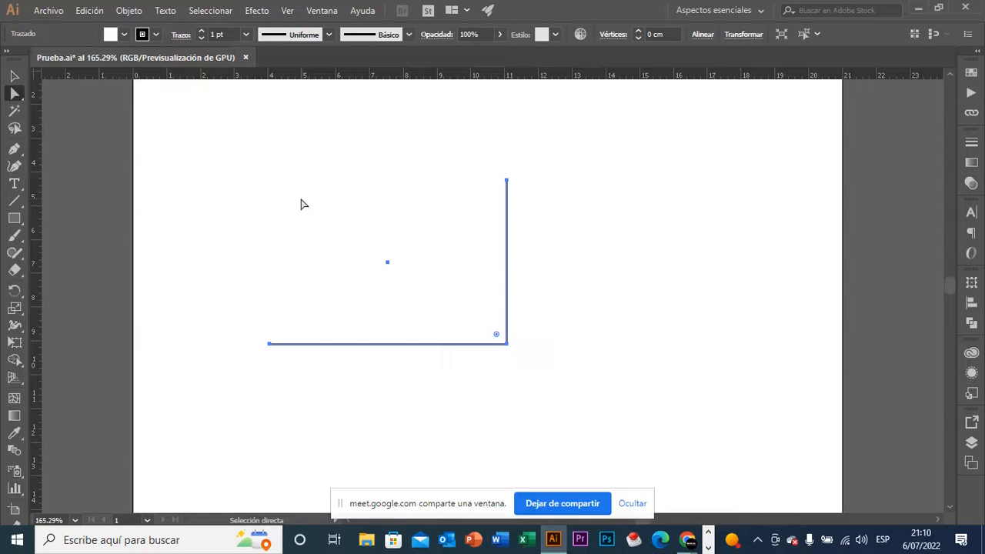
key(v)
click(458, 216)
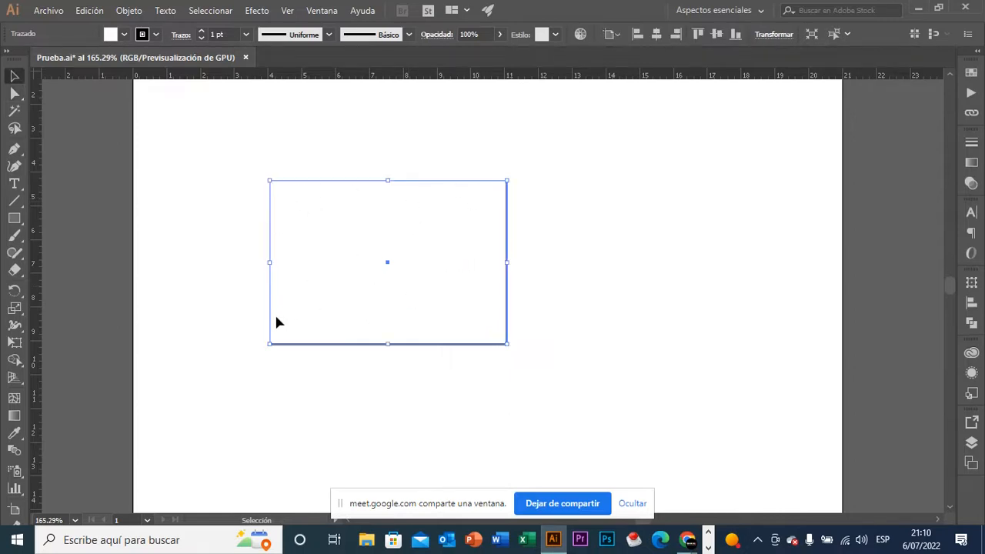
click(436, 151)
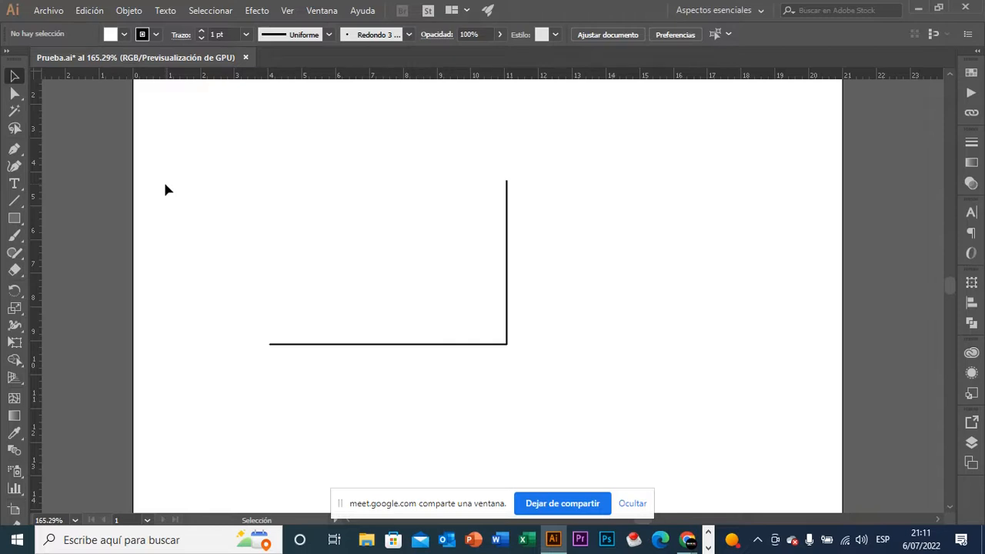
Close the open path into a triangle with a straight Pen segment from its upper-right endpoint to its lower-left endpoint.
key(p)
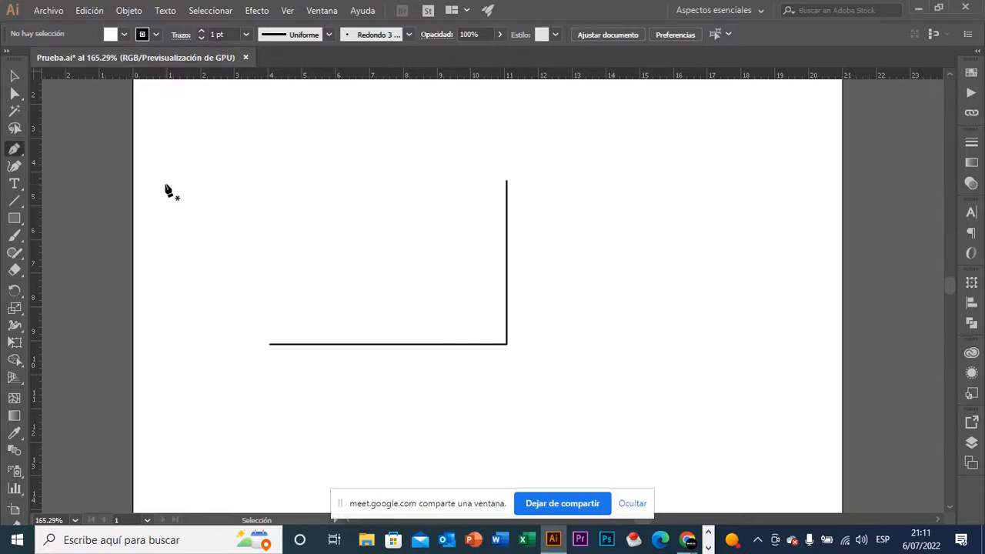
click(16, 151)
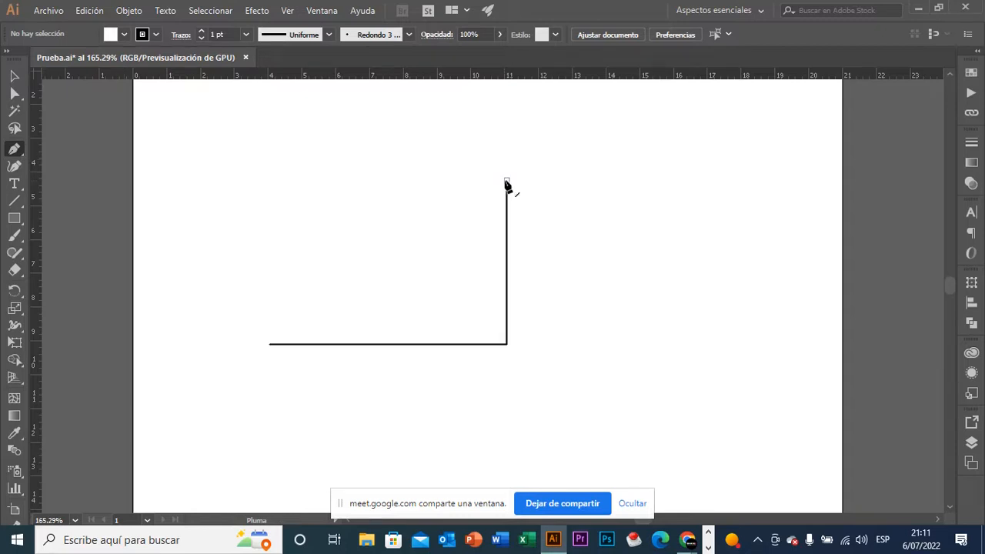
click(270, 344)
click(507, 182)
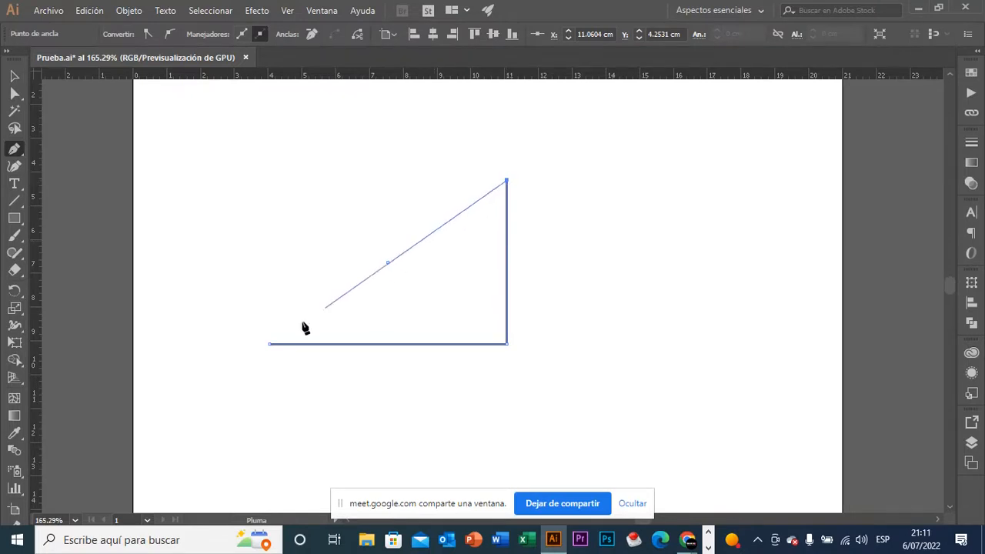
click(269, 345)
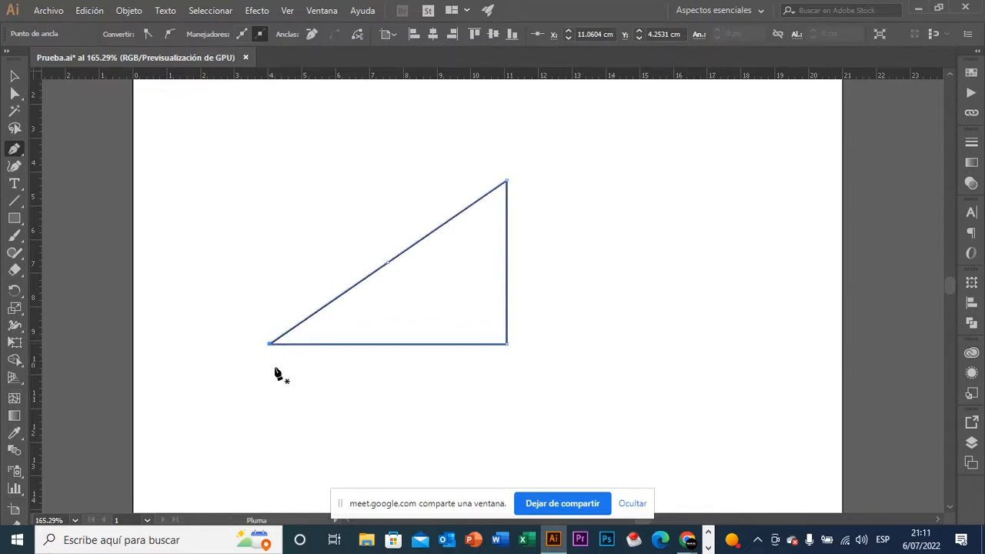
key(v)
click(325, 366)
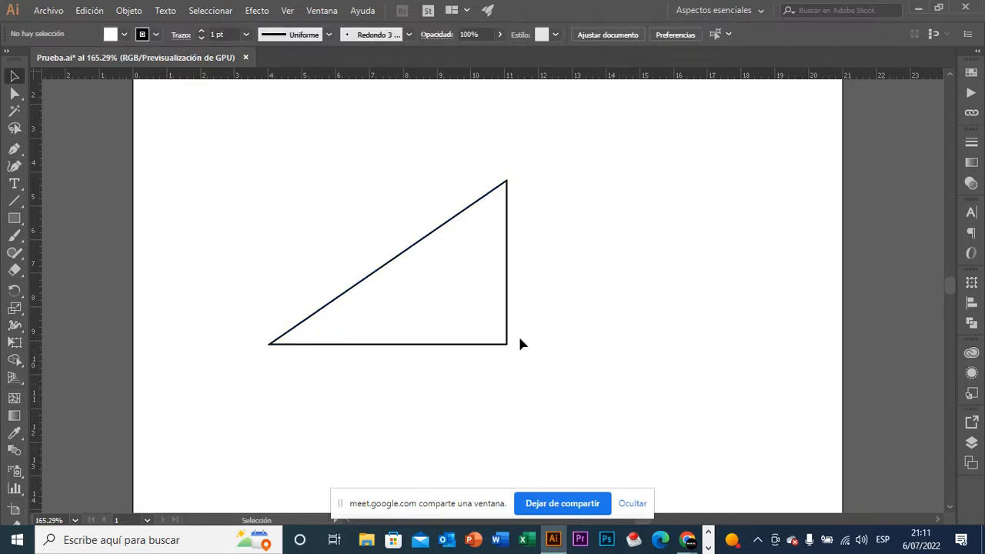
drag(542, 310, 496, 363)
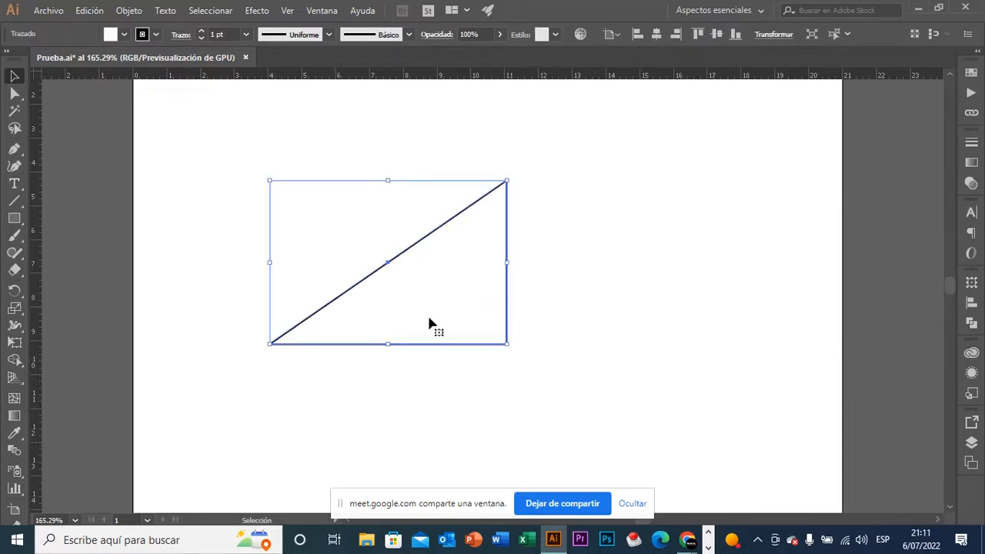
click(310, 296)
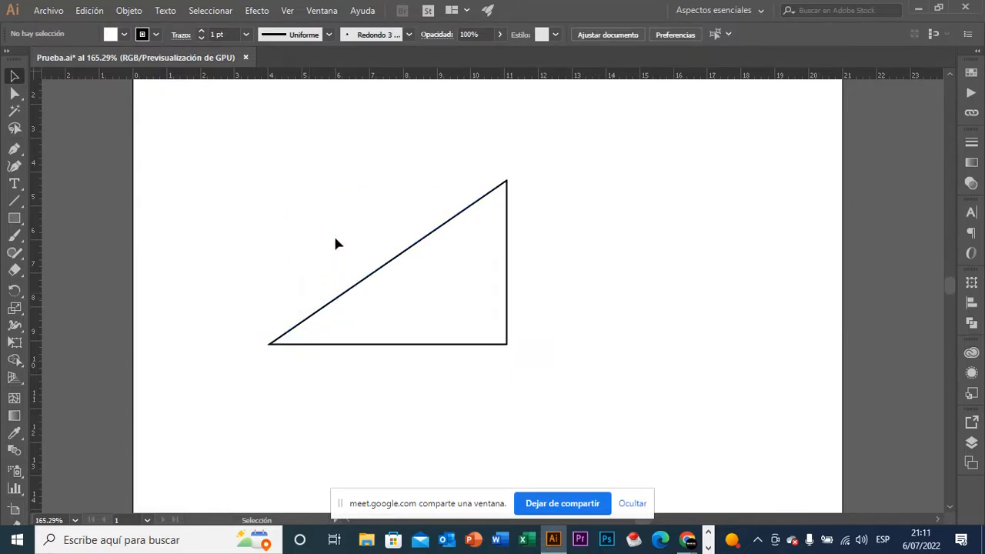
Draw a square about 5.5 cm wide below the triangle with the Rectangle tool and deselect it.
scroll(599, 312, down, 2)
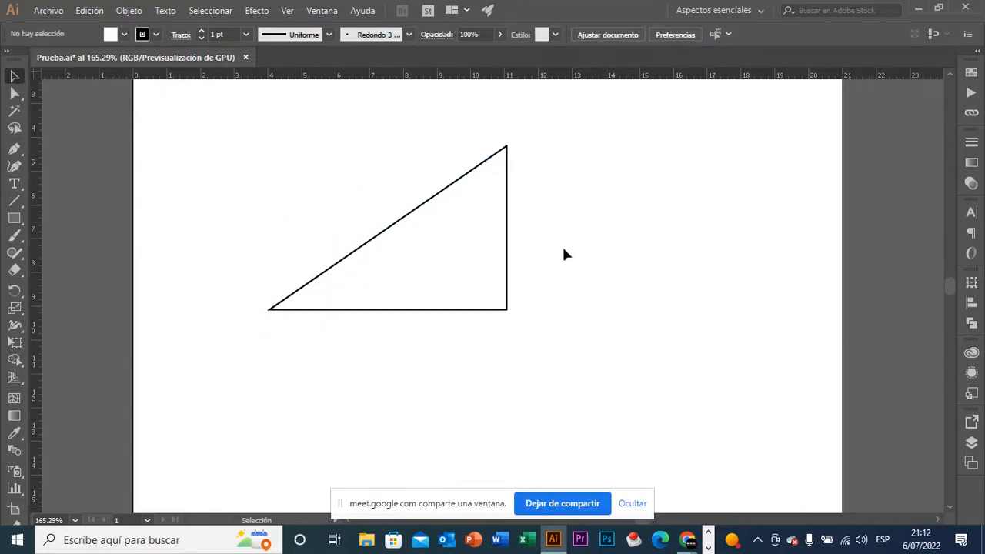
click(16, 221)
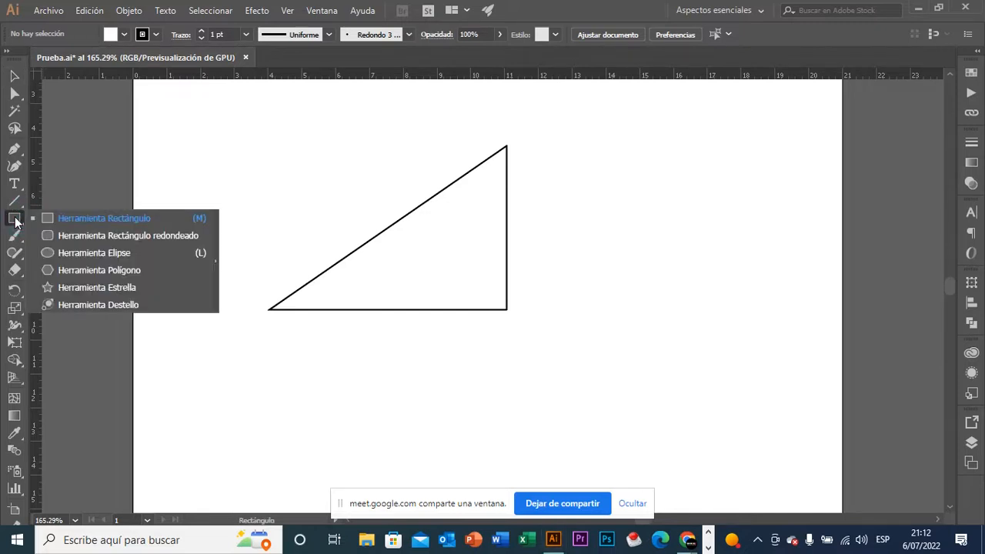
click(175, 219)
scroll(451, 272, down, 3)
scroll(453, 273, down, 2)
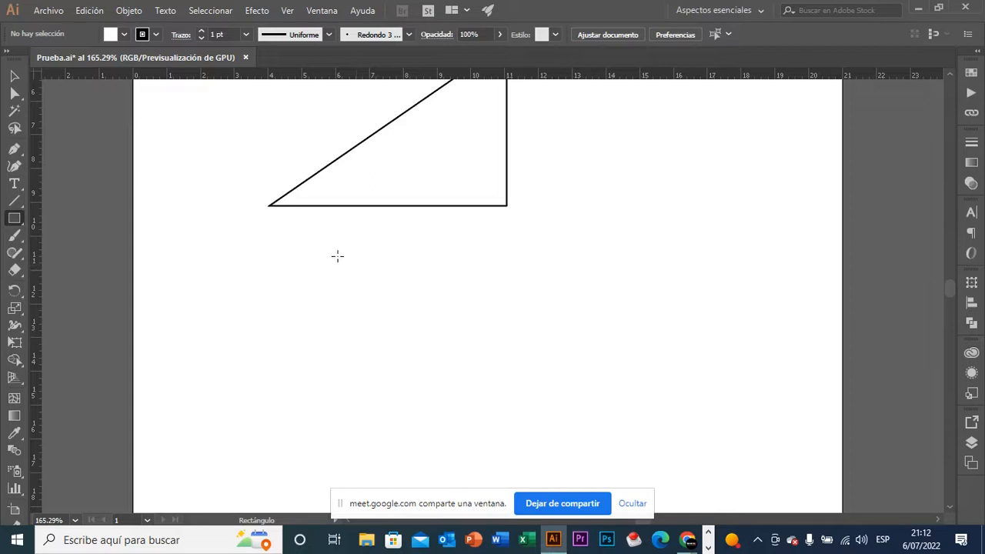
drag(340, 262, 528, 390)
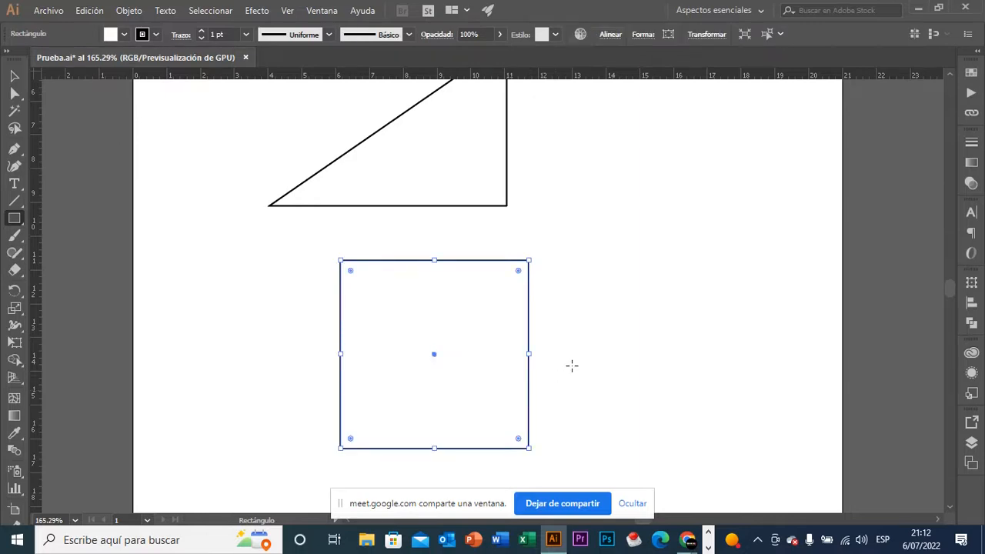
key(v)
scroll(608, 357, down, 1)
scroll(608, 357, down, 1)
click(609, 352)
Draw a horizontal ellipse about 5.7 cm wide beside the square, on its right, with the Ellipse tool.
drag(627, 351, 419, 339)
click(14, 219)
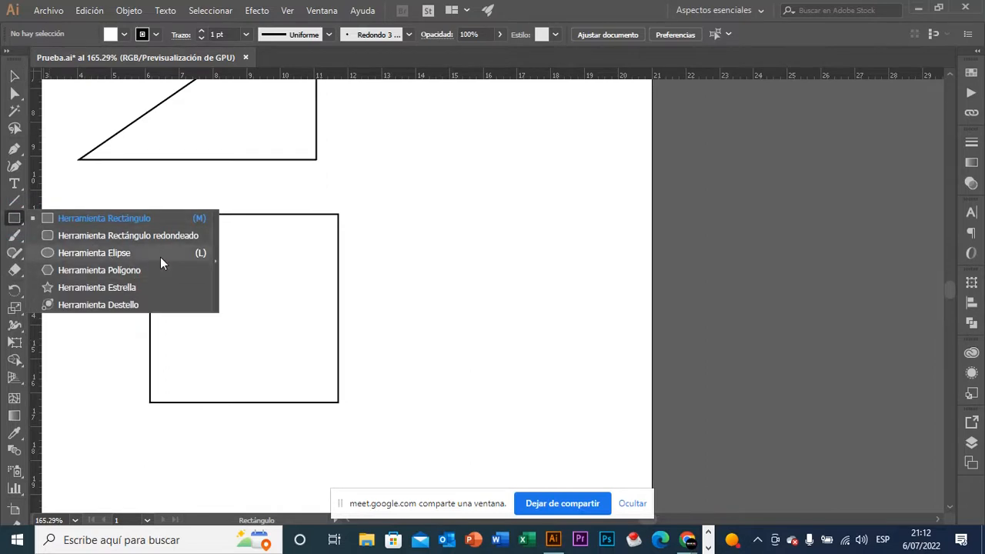
click(160, 258)
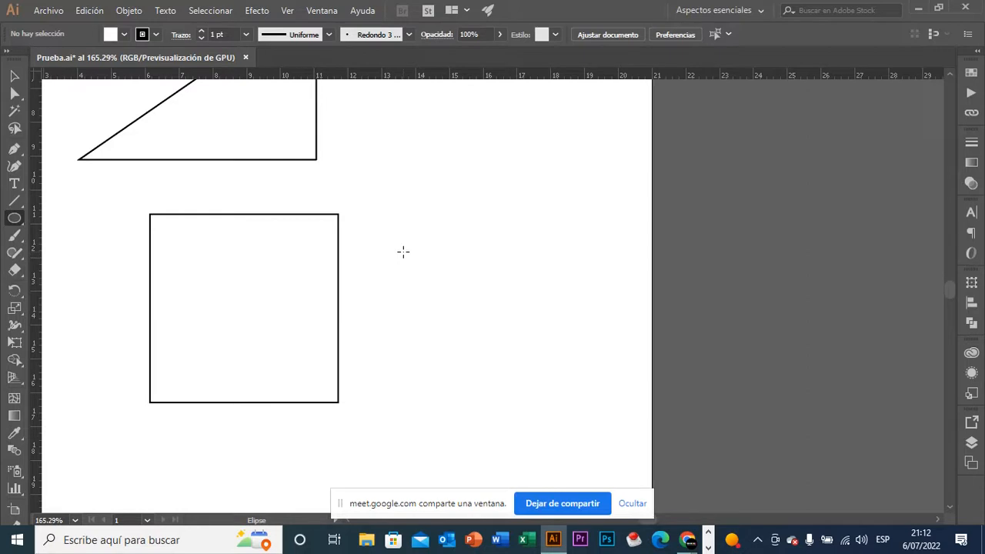
drag(403, 251, 598, 376)
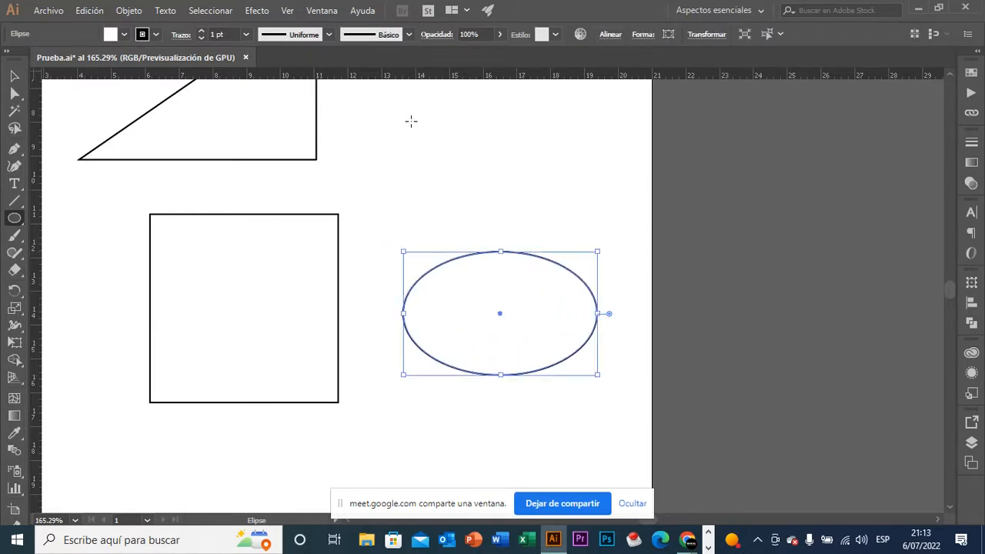
Draw a perfect circle about 4.6 cm across above the ellipse and deselect it.
scroll(526, 184, up, 2)
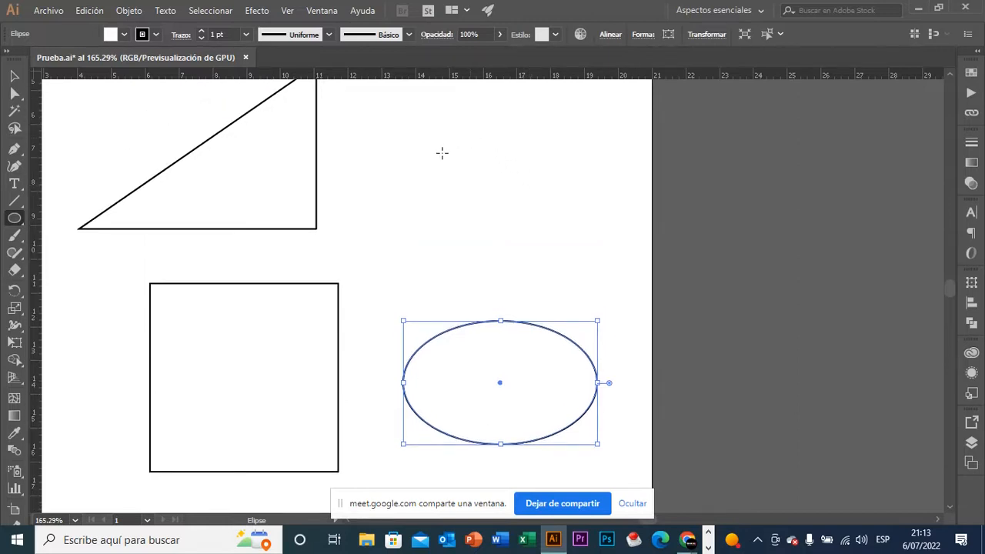
drag(420, 126, 576, 238)
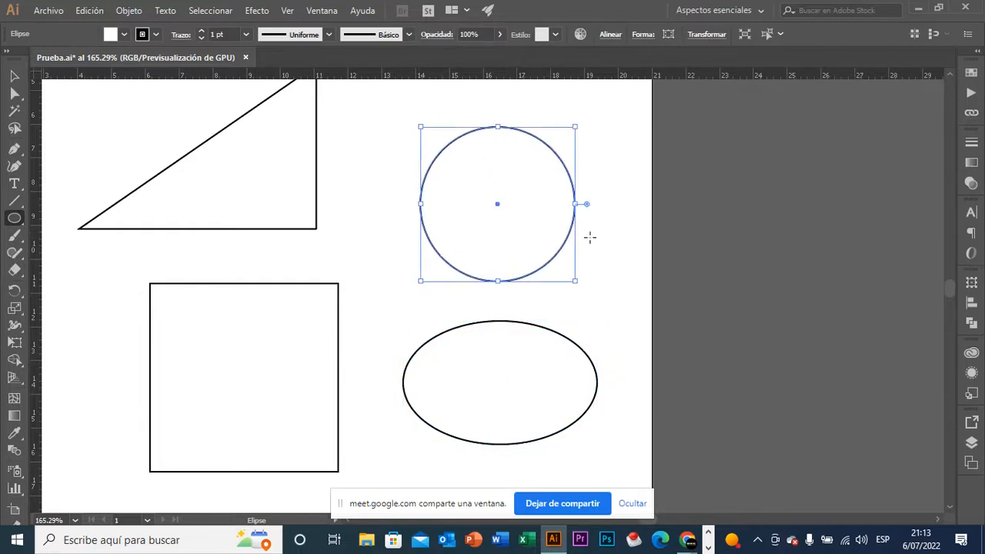
key(v)
click(590, 237)
drag(347, 324, 466, 284)
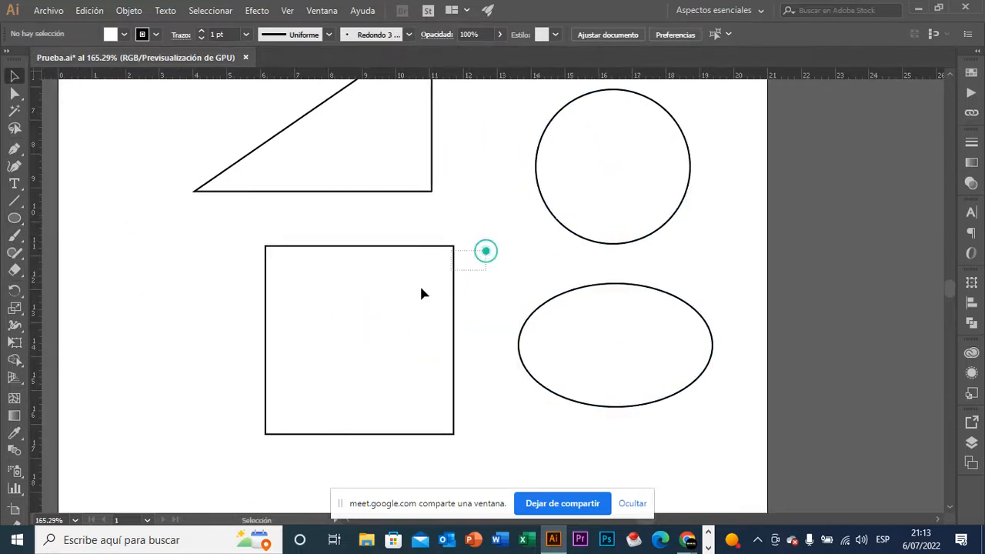
click(431, 289)
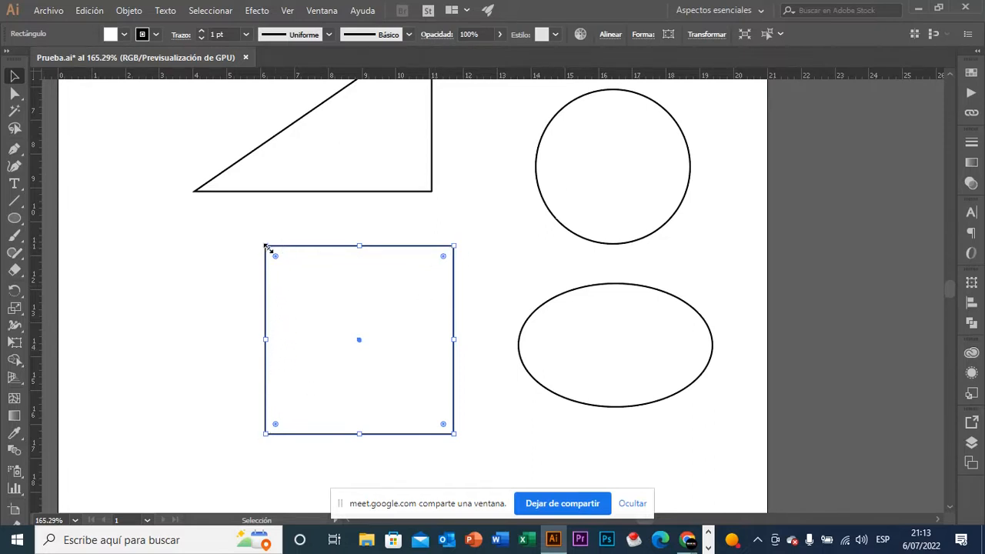
click(238, 237)
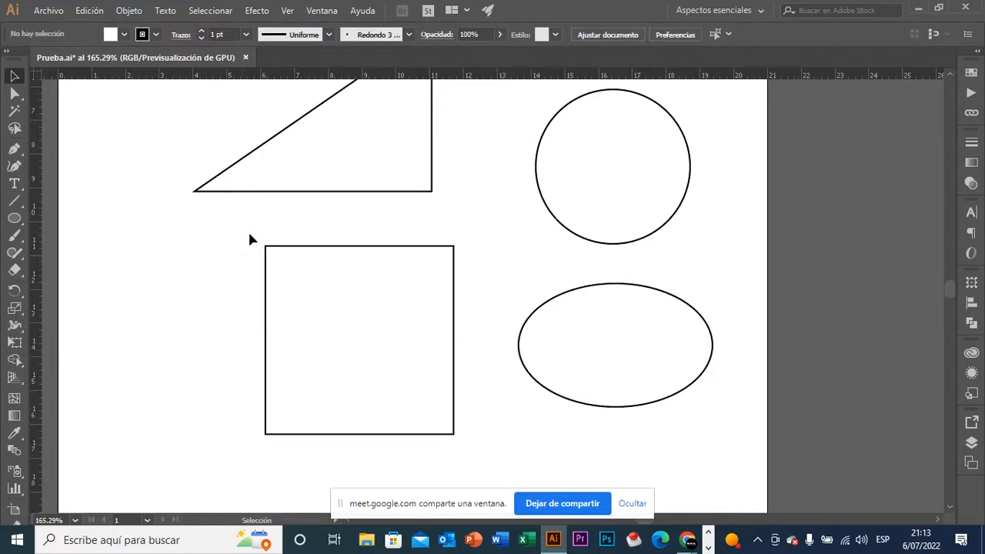
click(266, 248)
click(236, 247)
Turn the square into a right triangle by removing its upper-left corner with the Delete Anchor Point tool, and deselect it.
key(p)
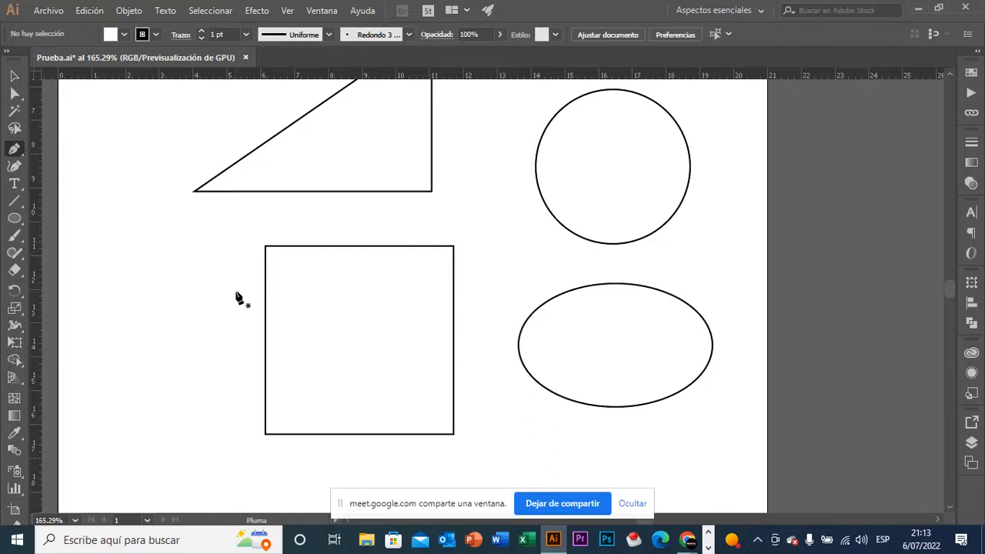
key(minus)
click(266, 248)
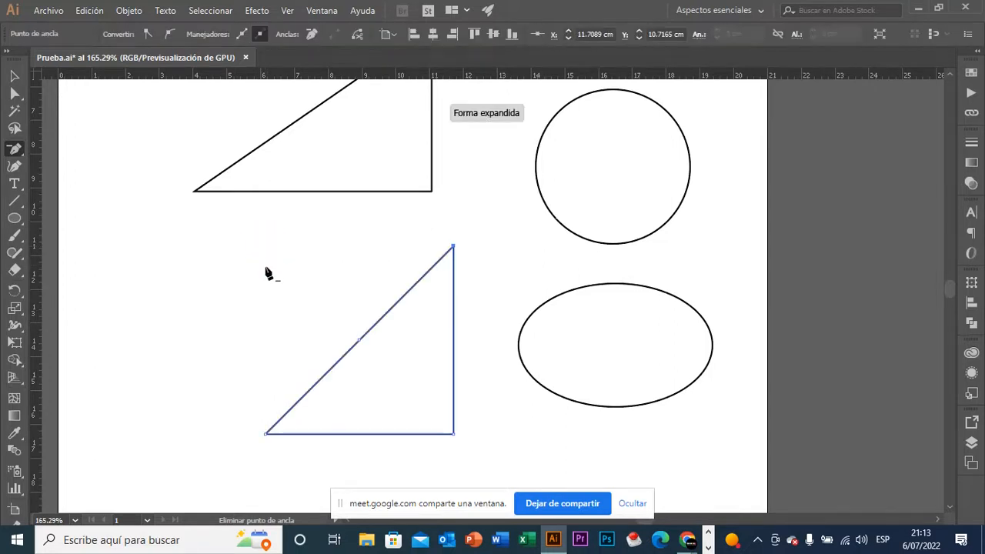
key(v)
click(338, 281)
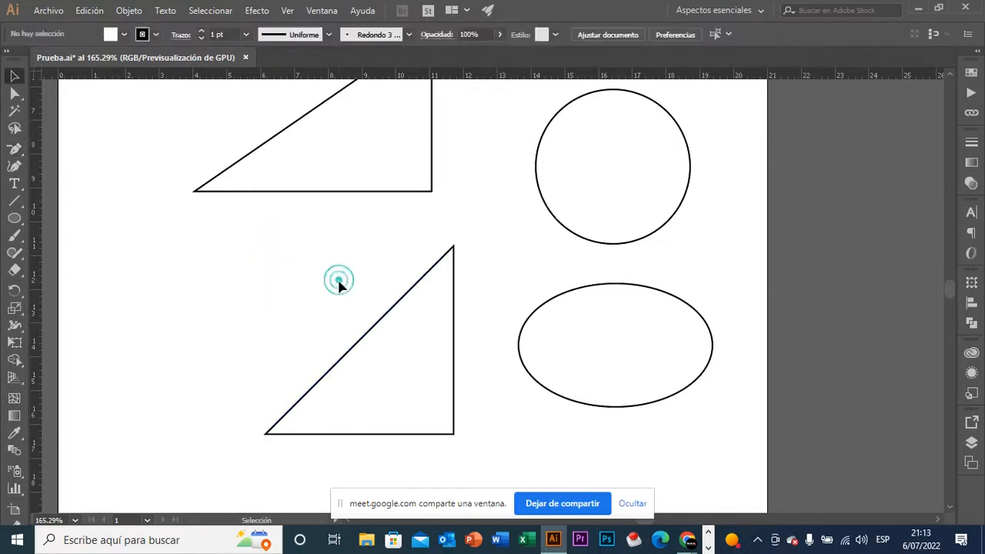
Try rotating the lower triangle freehand until its longest side is roughly horizontal, and undo the rotation.
click(382, 319)
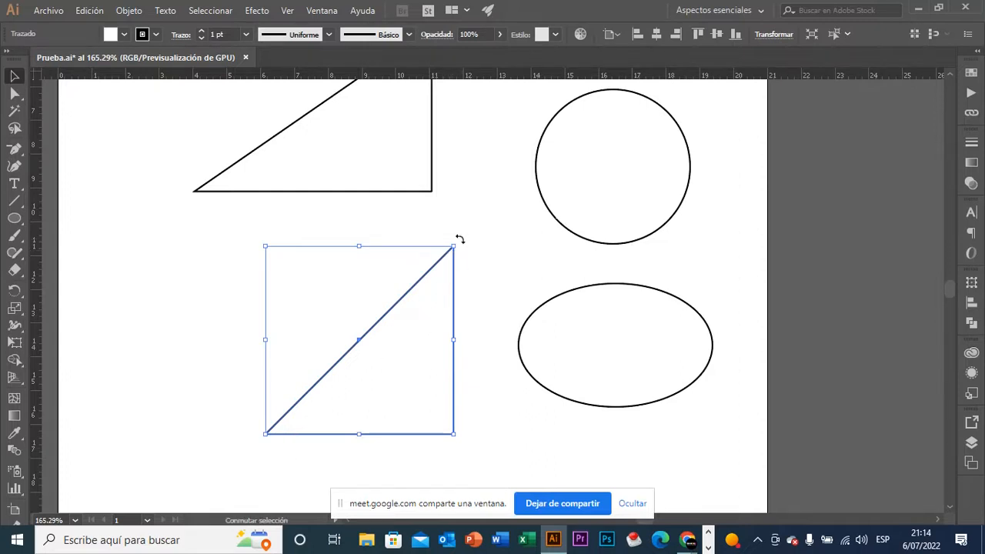
click(479, 264)
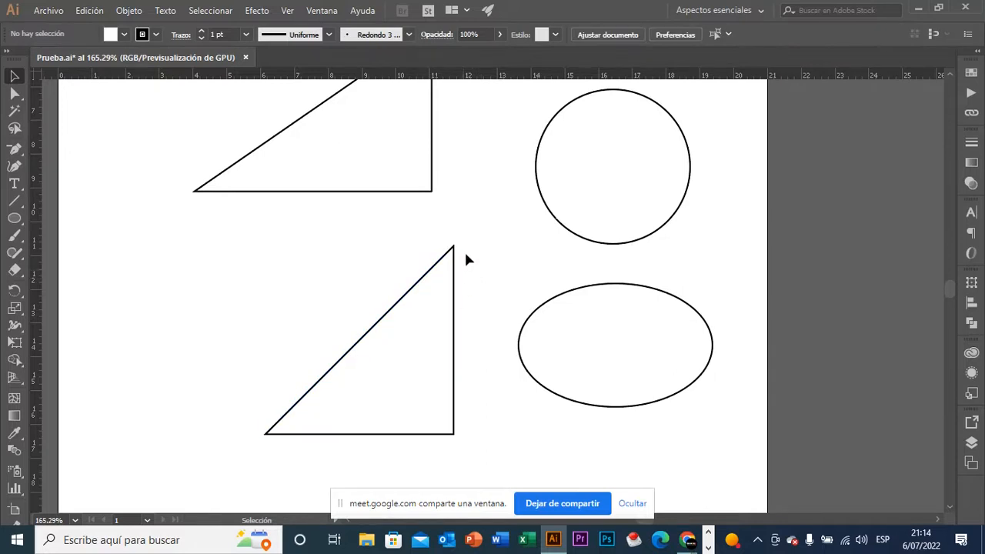
click(465, 254)
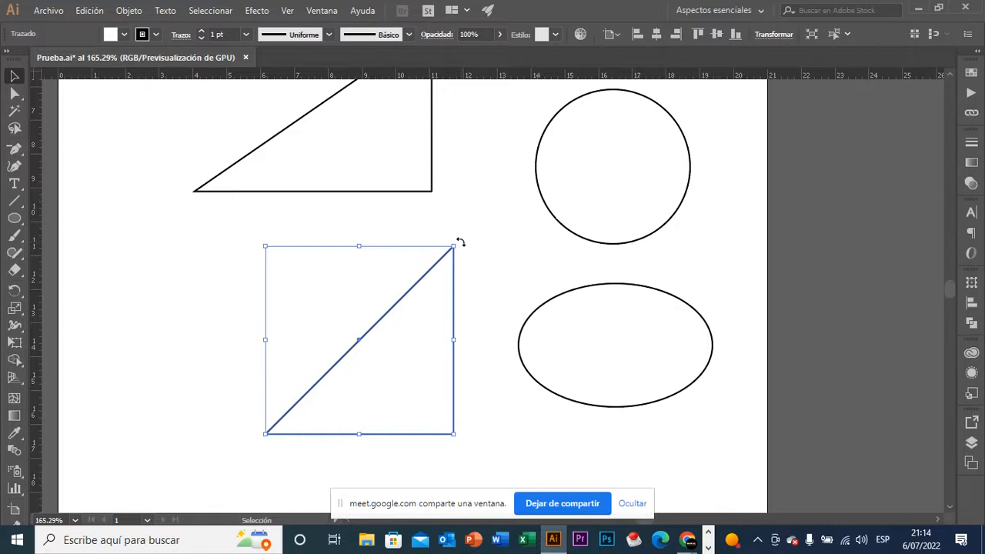
drag(459, 243, 226, 342)
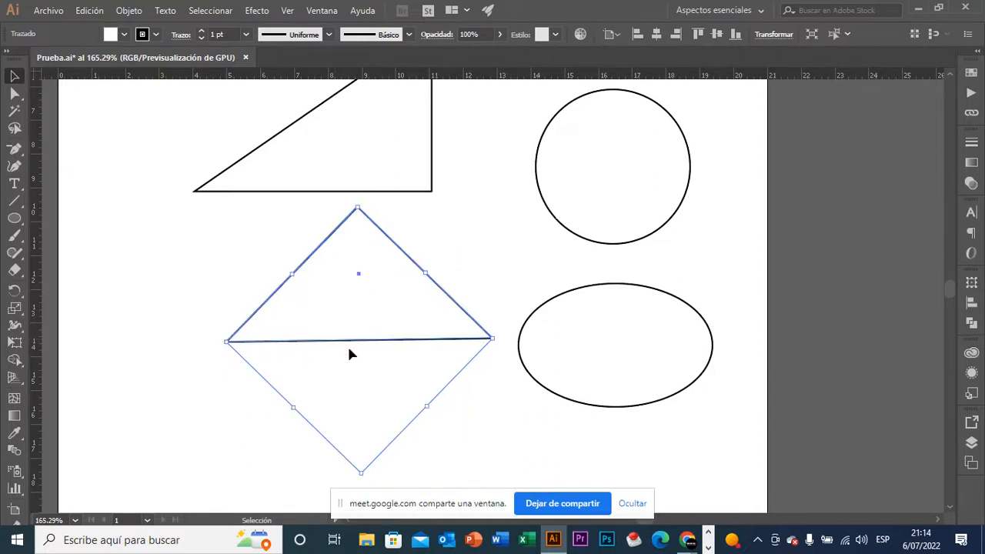
click(400, 363)
click(378, 375)
key(ctrl+z)
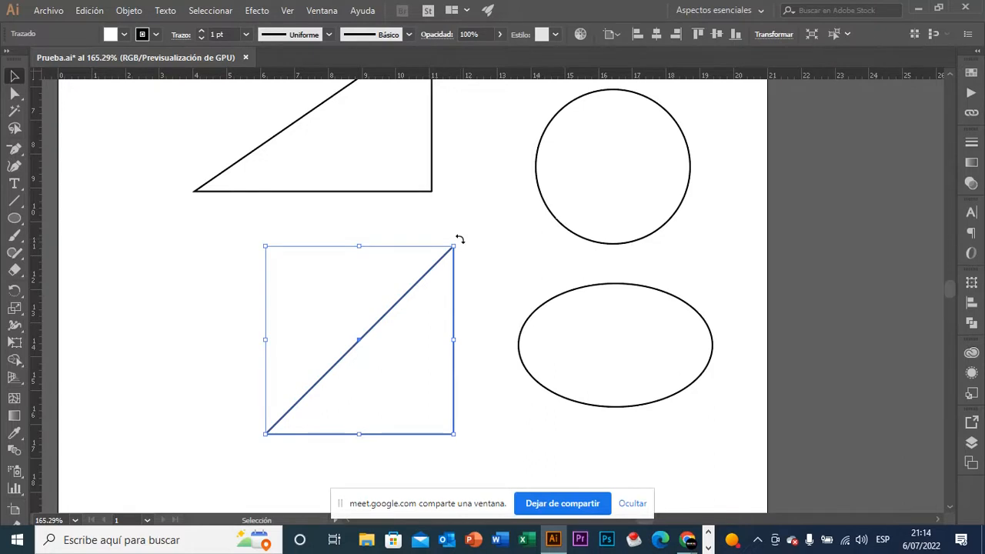
Rotate the lower triangle with constrained angles until its longest side is an exactly horizontal base, and deselect it.
drag(459, 240, 236, 327)
click(215, 278)
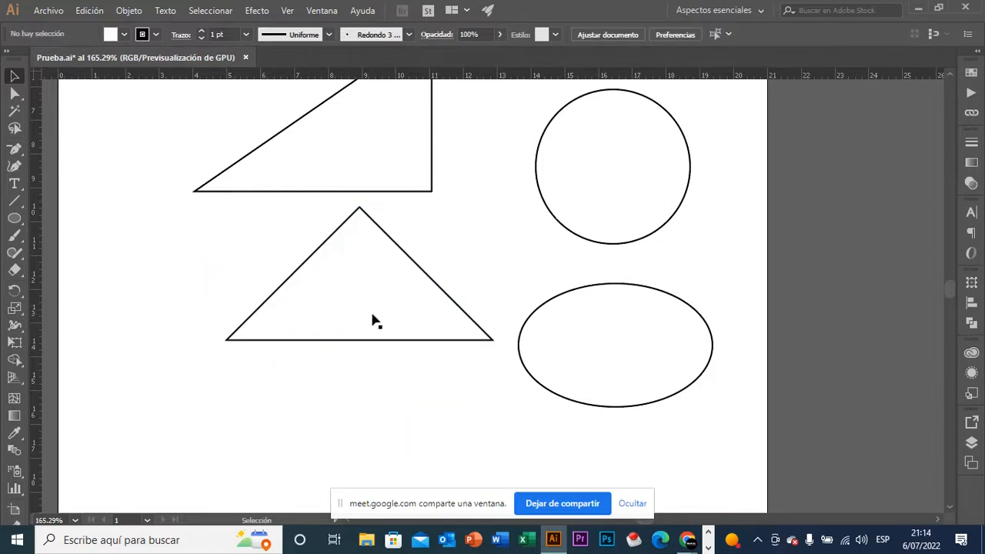
Select all four shapes together with one enclosing selection on the artboard, and clear the selection.
key(z)
drag(530, 394, 376, 322)
key(space)
drag(536, 367, 474, 319)
key(v)
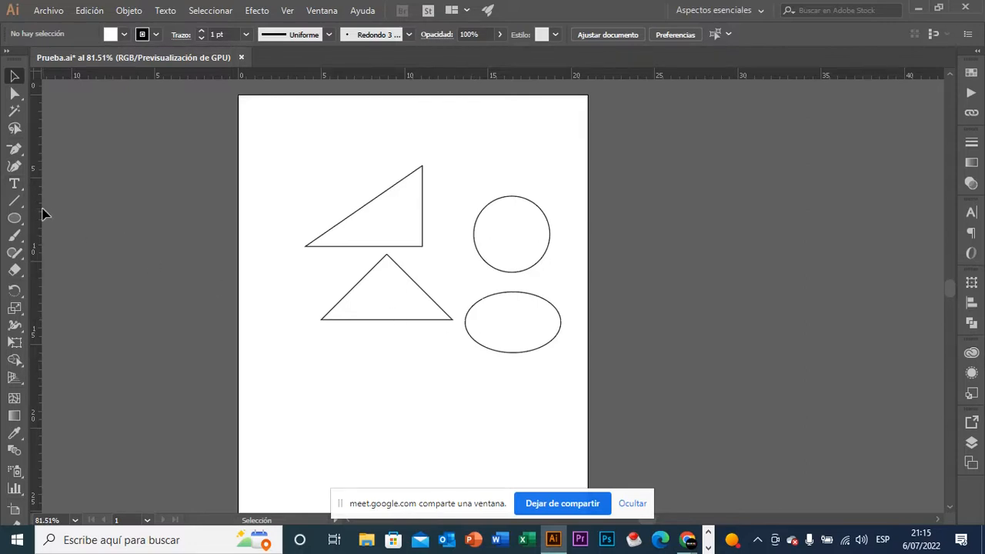
drag(246, 239, 264, 238)
drag(319, 172, 567, 336)
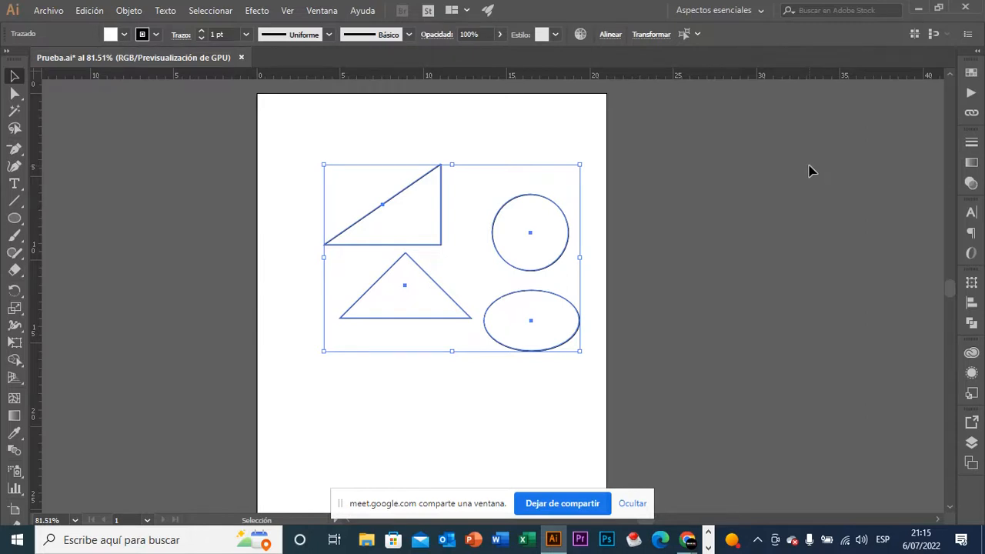
click(720, 201)
Move the lower triangle slightly down and to the left, beneath the upper triangle, and deselect it.
drag(447, 296, 428, 319)
click(451, 297)
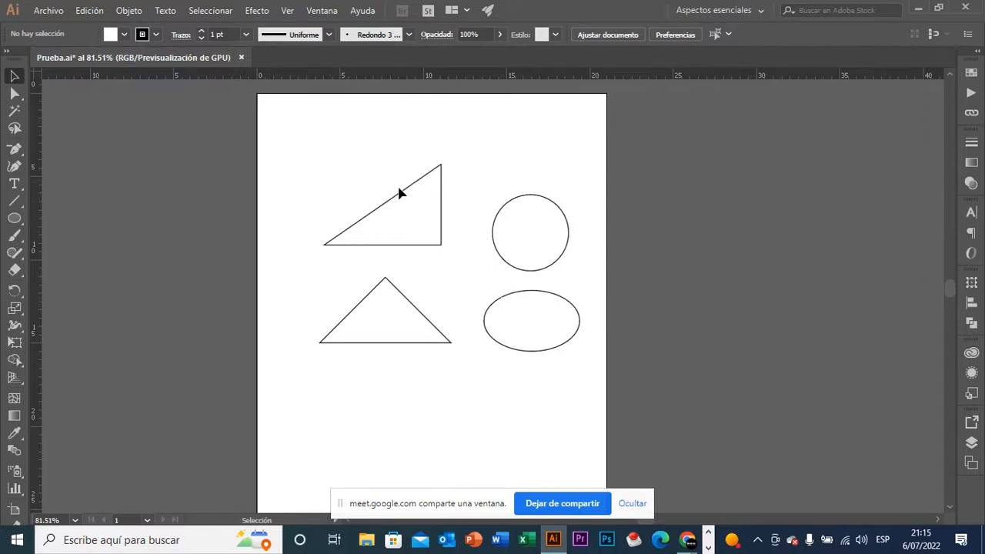
Select the upper right triangle, expand the docked panels and display the Muestras color swatches.
click(424, 210)
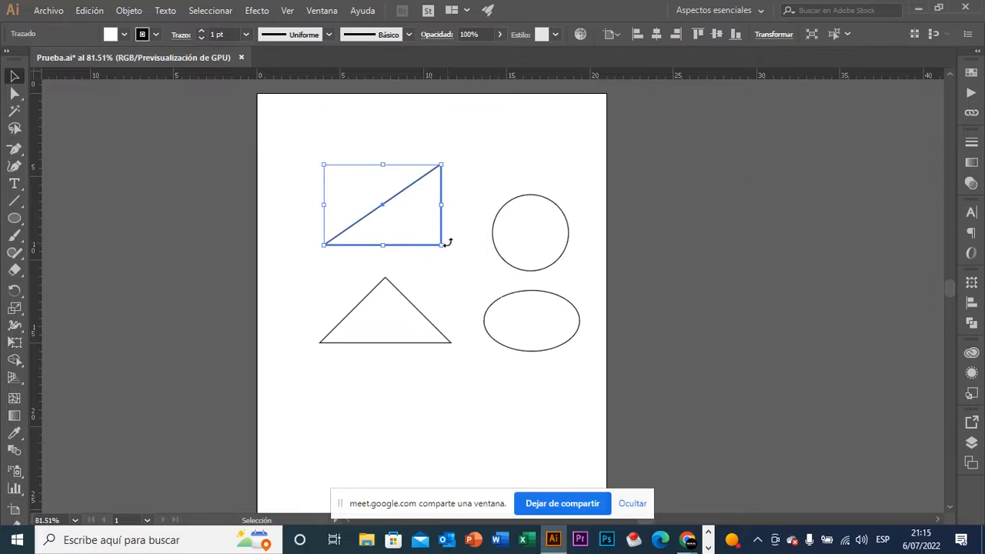
click(977, 58)
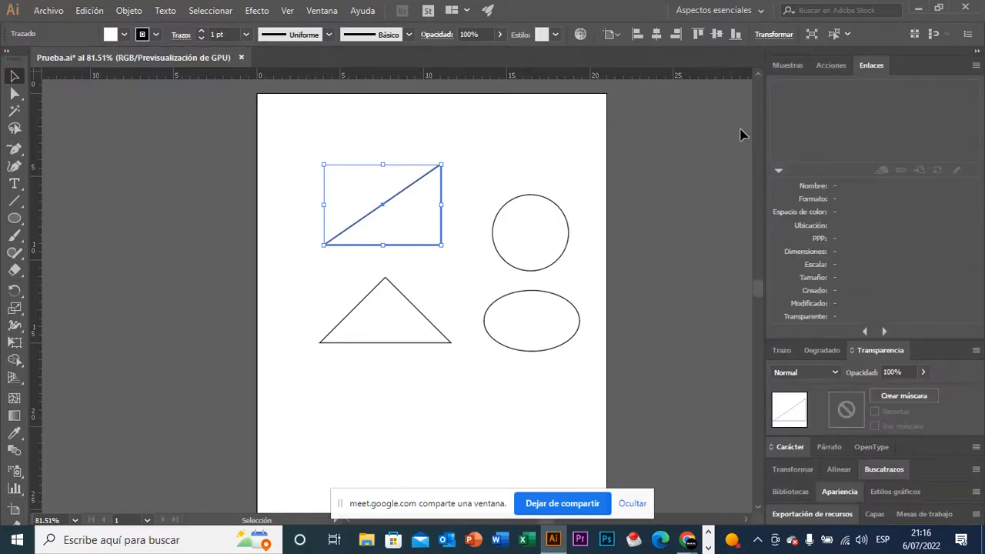
click(793, 66)
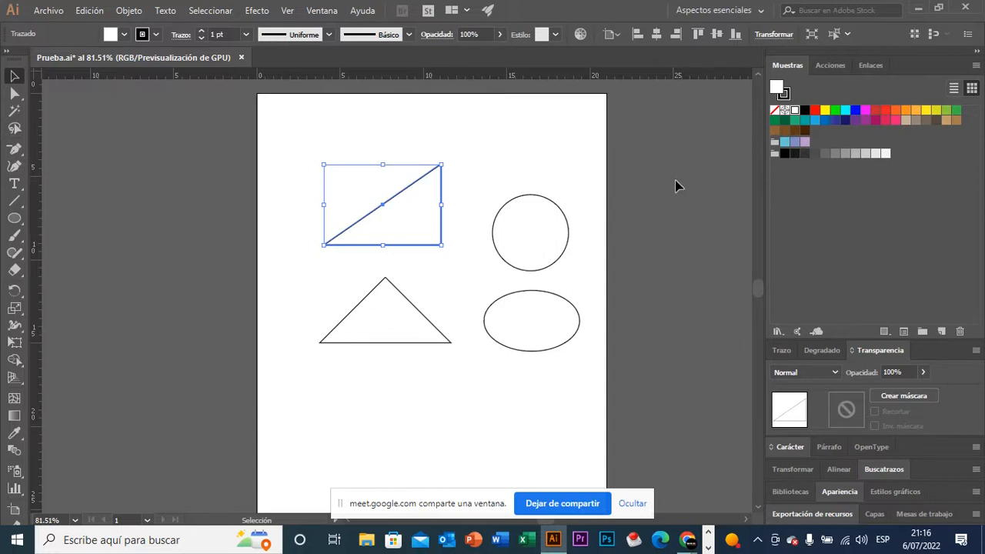
Open the Antiguo swatch library from Historia del arte, enlarge it to examine all its color groups, and close it.
click(322, 11)
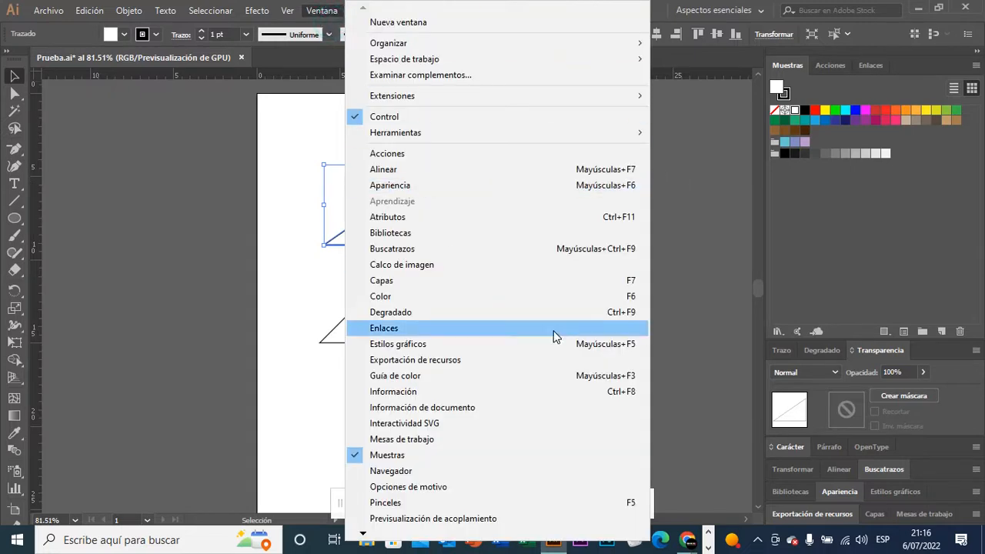
mouse_move(364, 536)
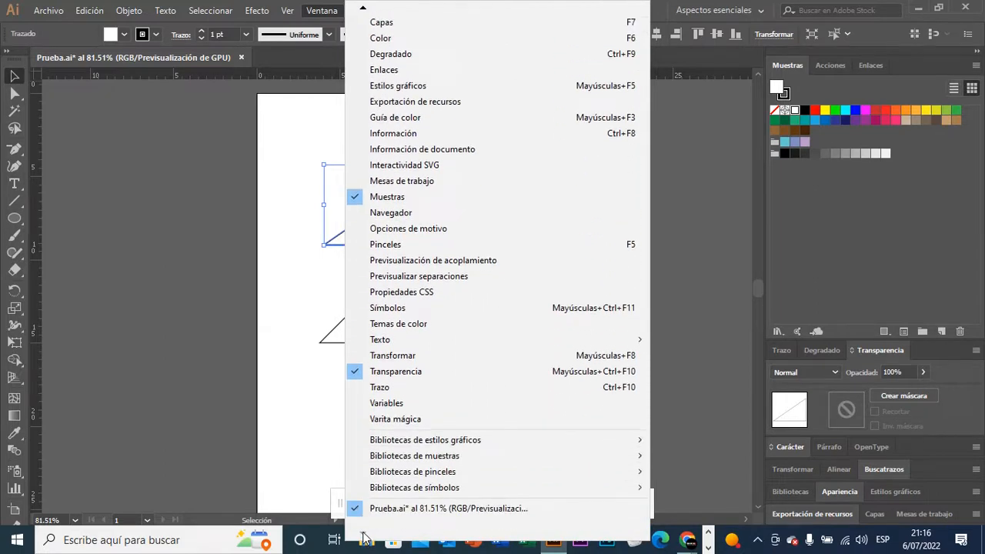
mouse_move(521, 457)
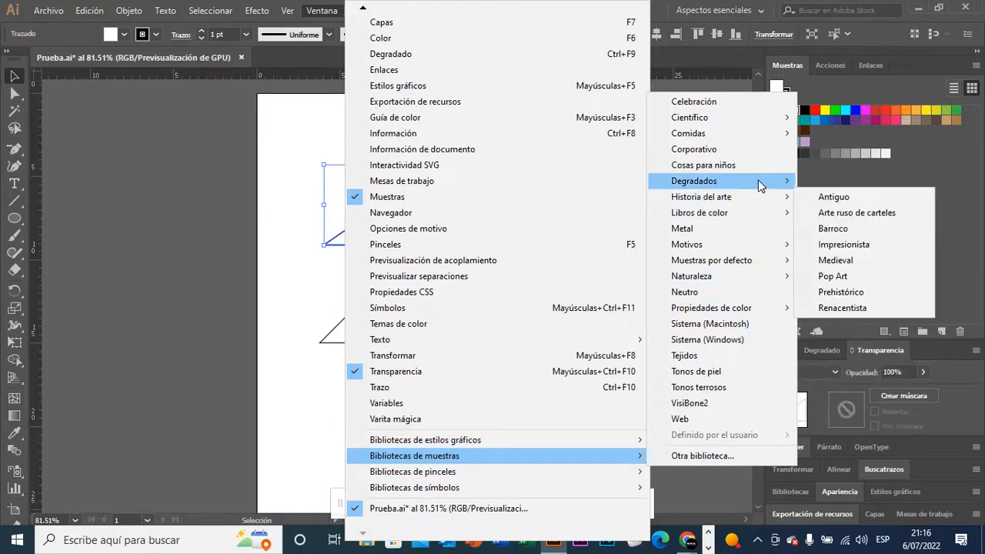
mouse_move(759, 183)
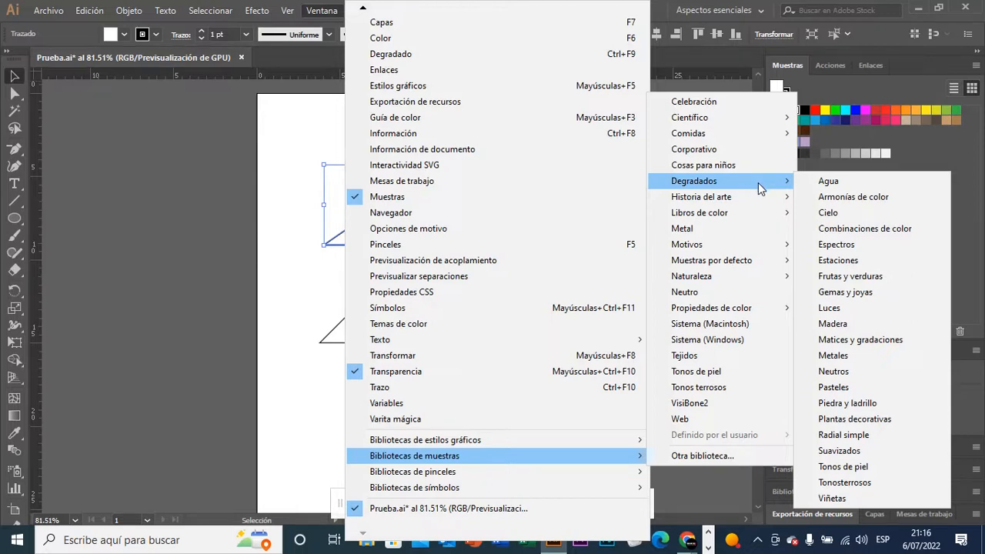
mouse_move(755, 204)
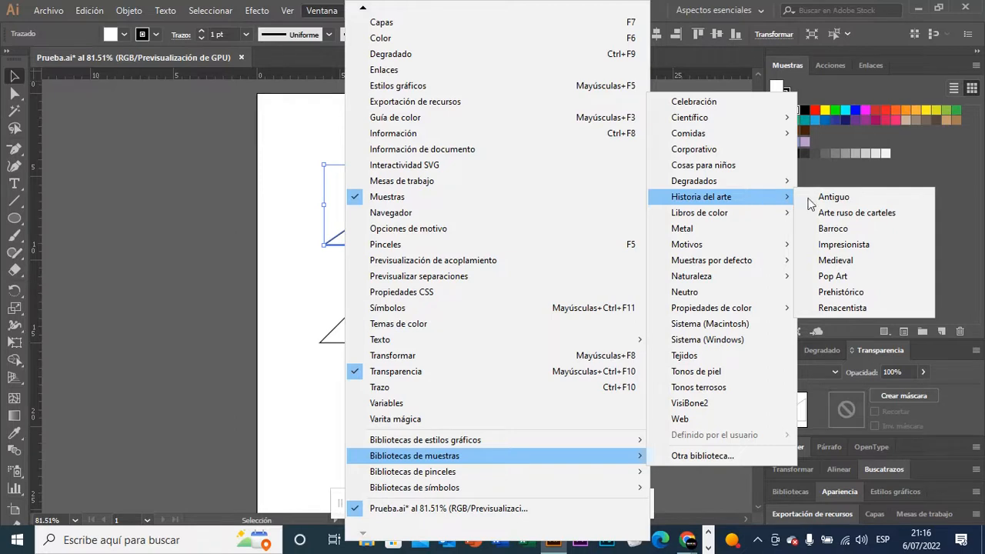
click(861, 198)
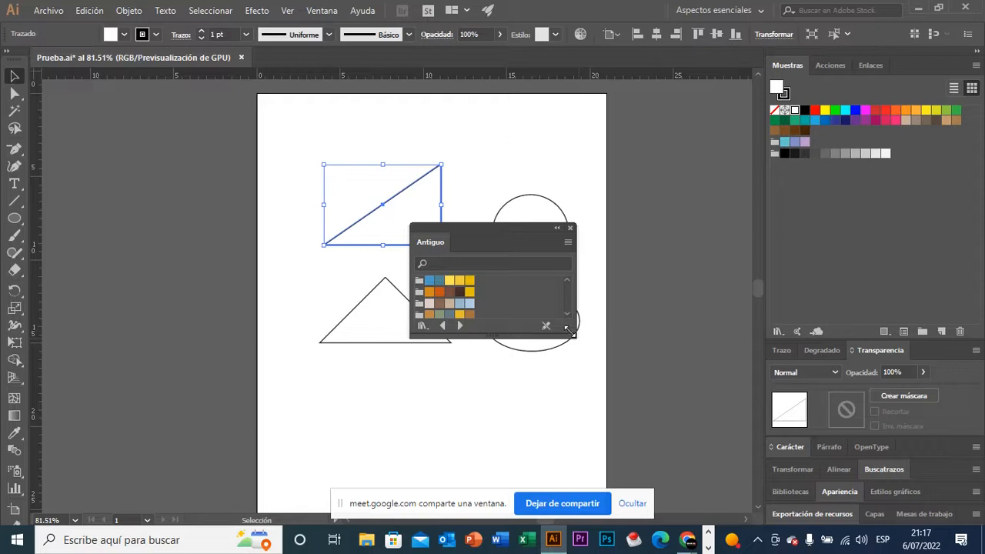
drag(575, 336, 574, 418)
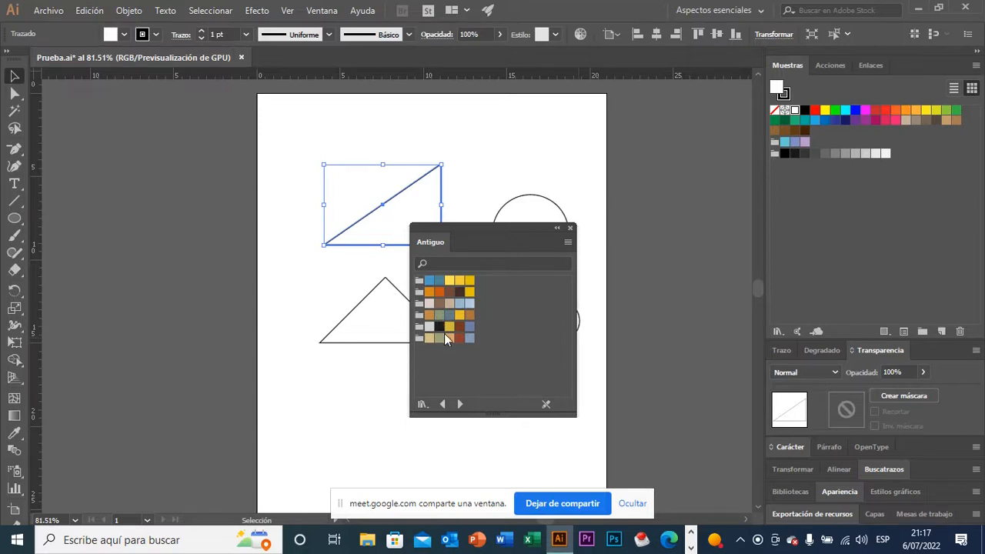
click(571, 228)
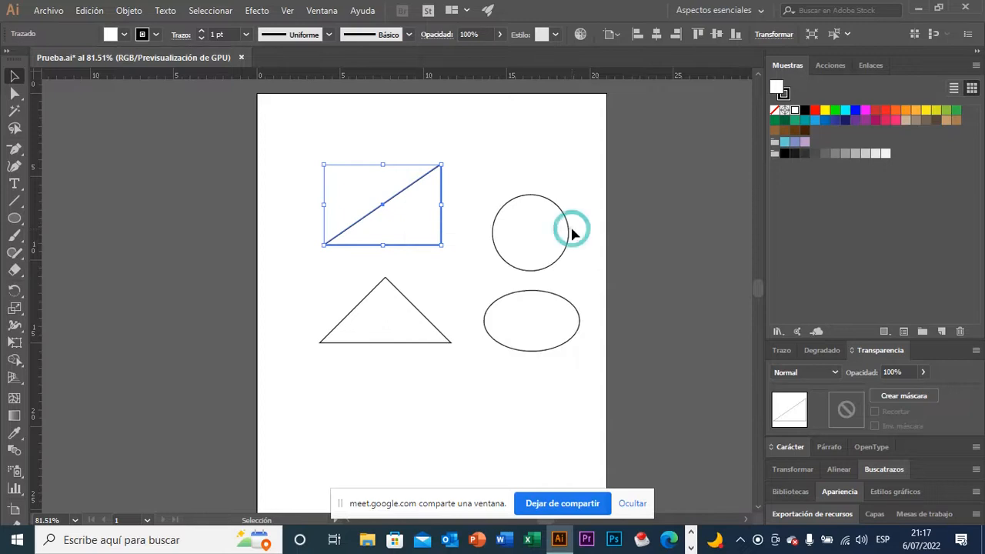
Open the Tonos de piel swatch library, enlarge it to examine its color groups, compare it with Antiguo, and close the libraries.
click(320, 11)
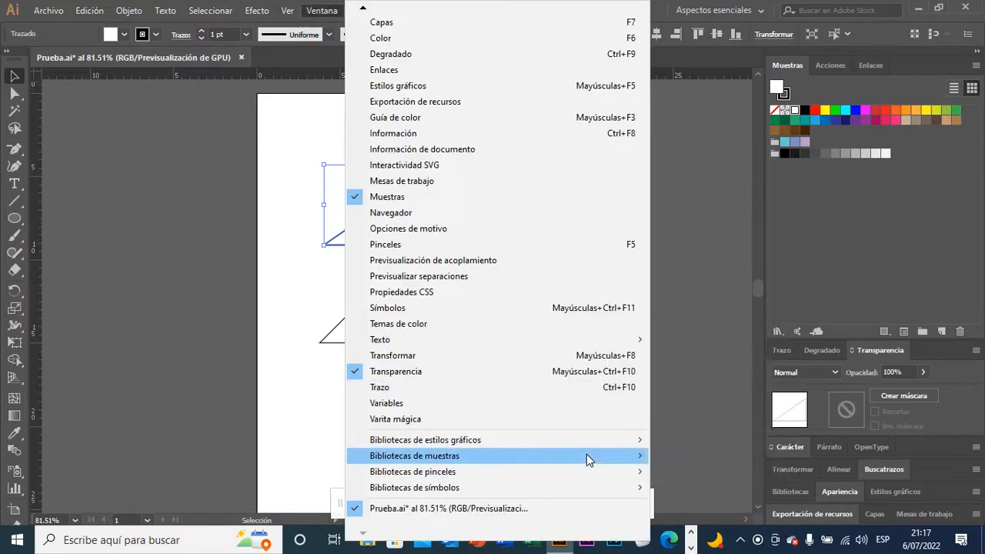
mouse_move(587, 458)
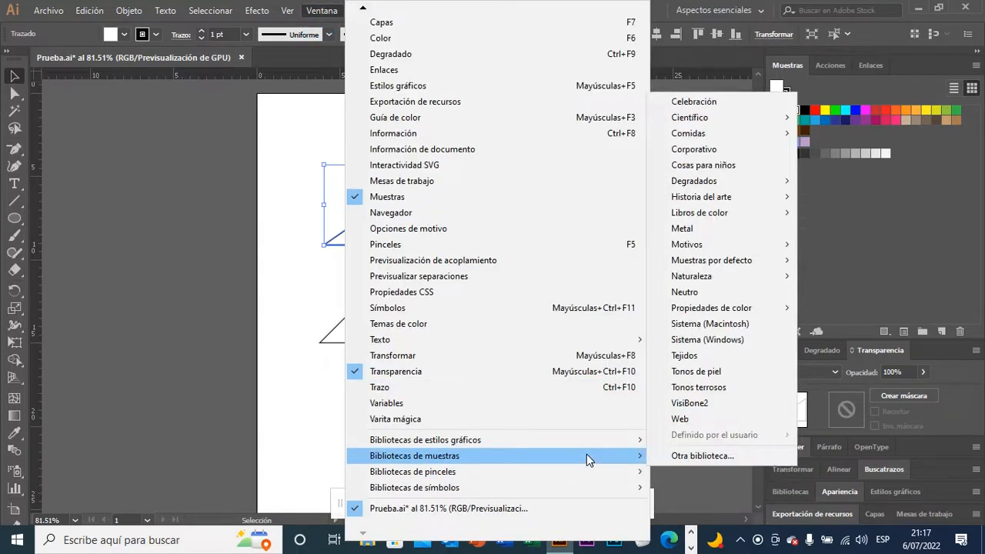
click(749, 375)
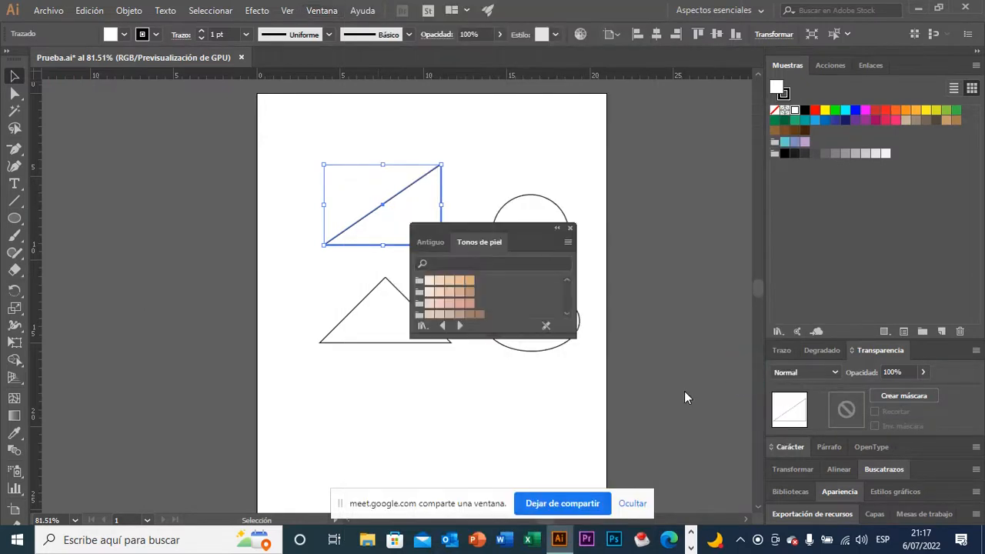
drag(576, 337, 584, 436)
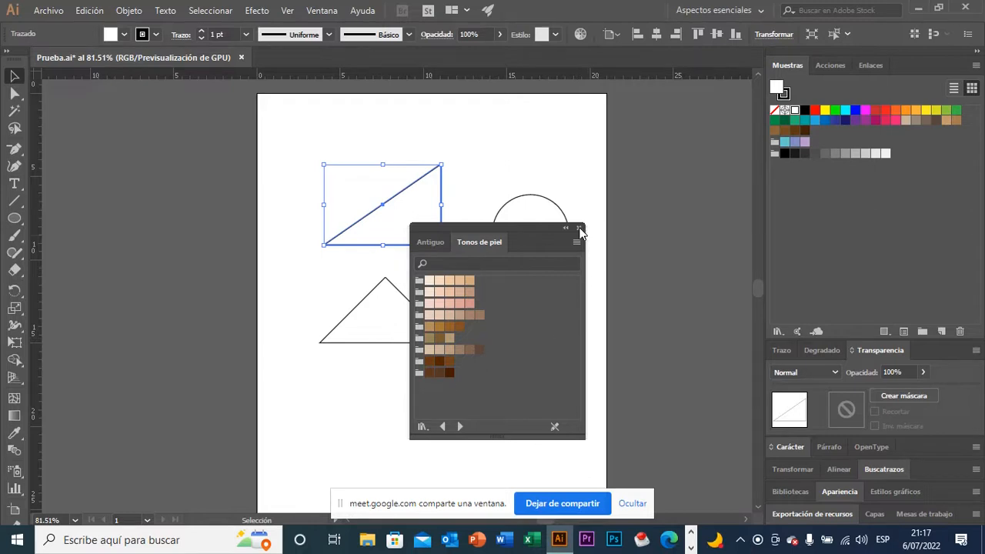
click(427, 242)
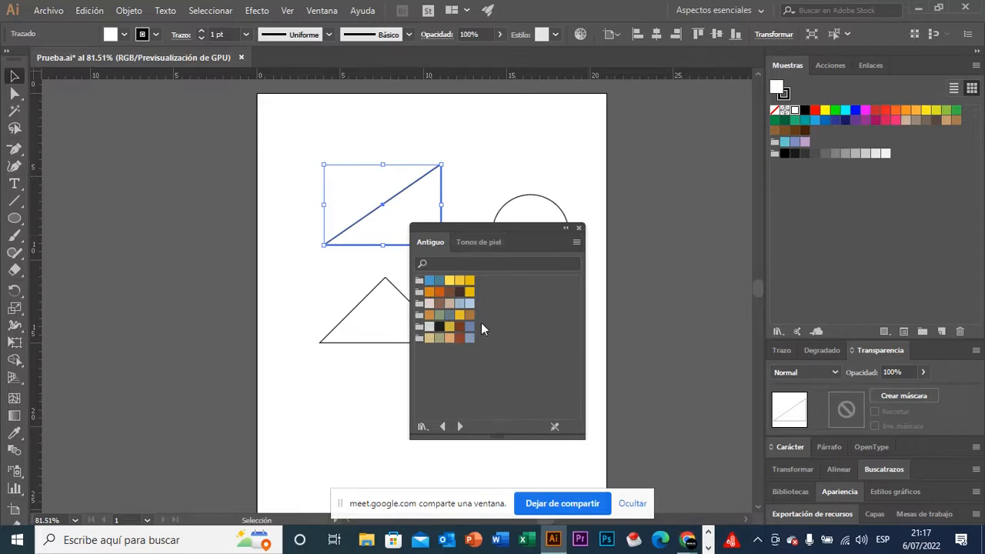
click(490, 241)
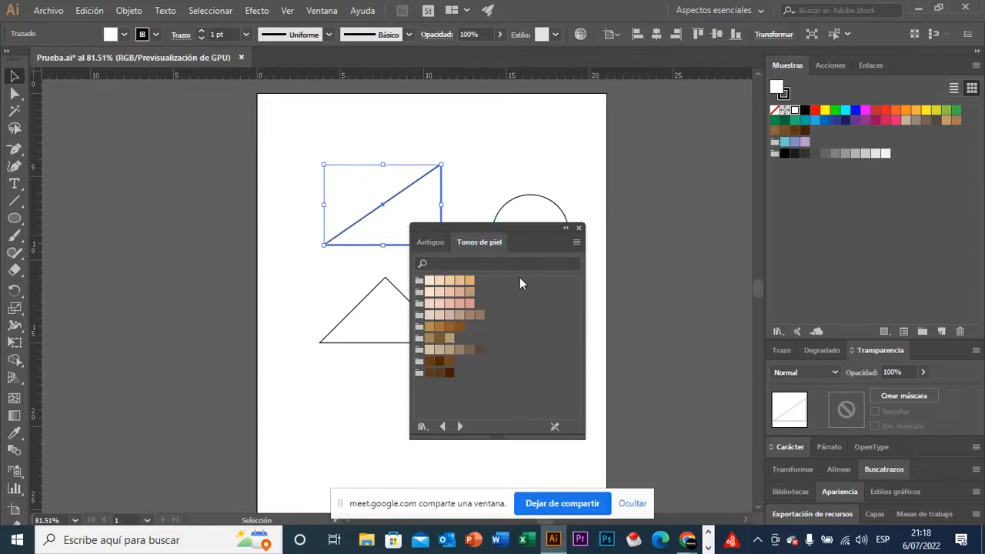
click(580, 230)
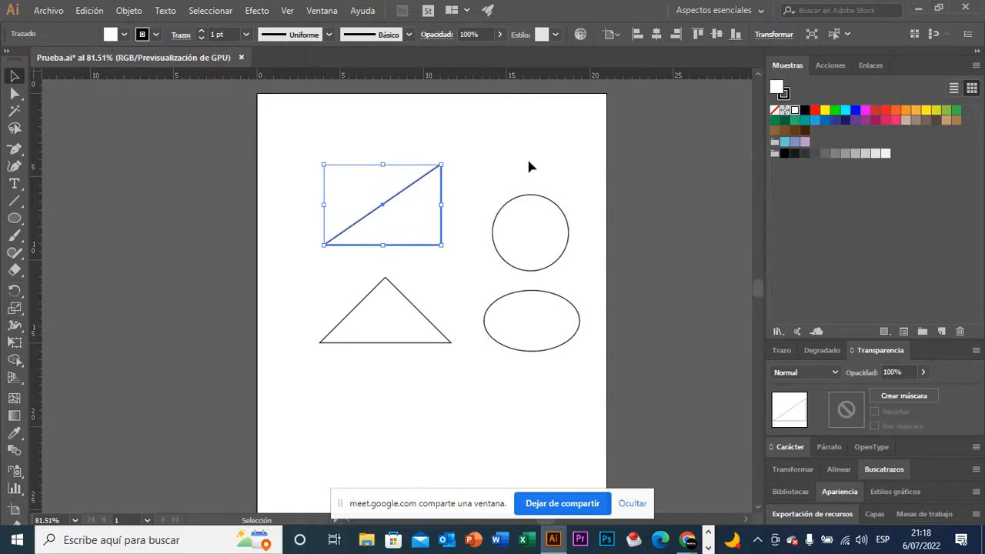
Fill the upper right-angled triangle with the light beige swatch from Muestras and deselect it.
key(Delete)
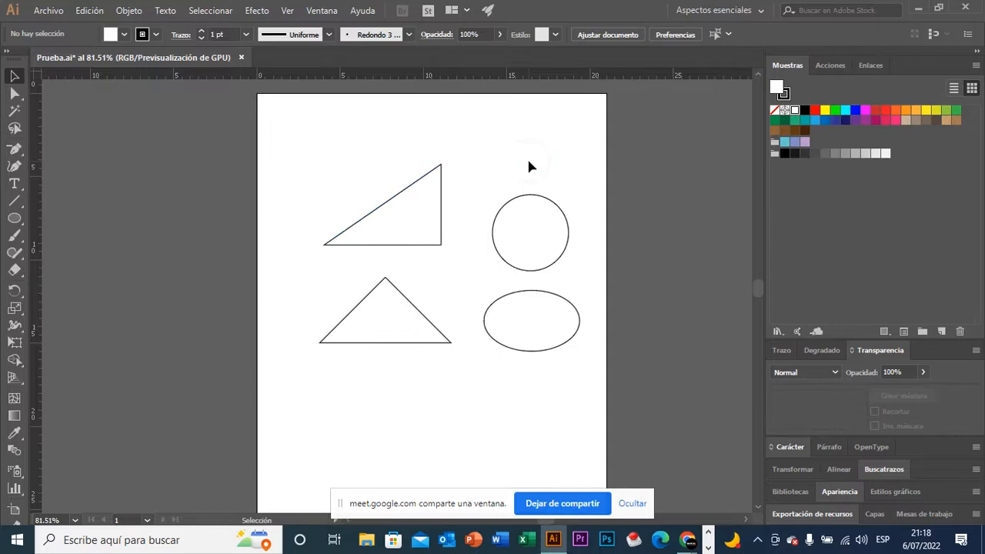
click(433, 218)
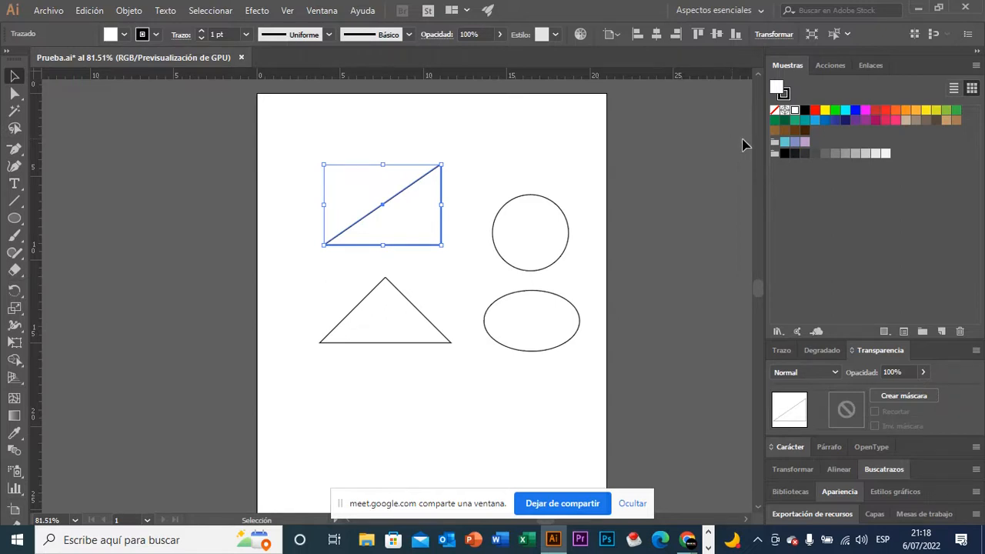
click(905, 121)
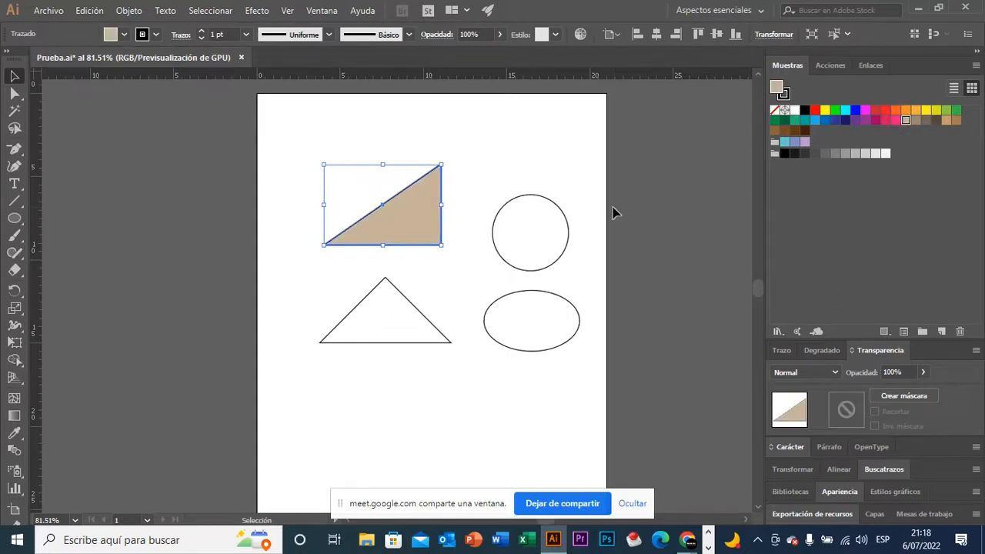
click(589, 184)
Set the stroke of the beige upper triangle to the dark brown swatch and clear the selection.
key(z)
drag(469, 145, 550, 200)
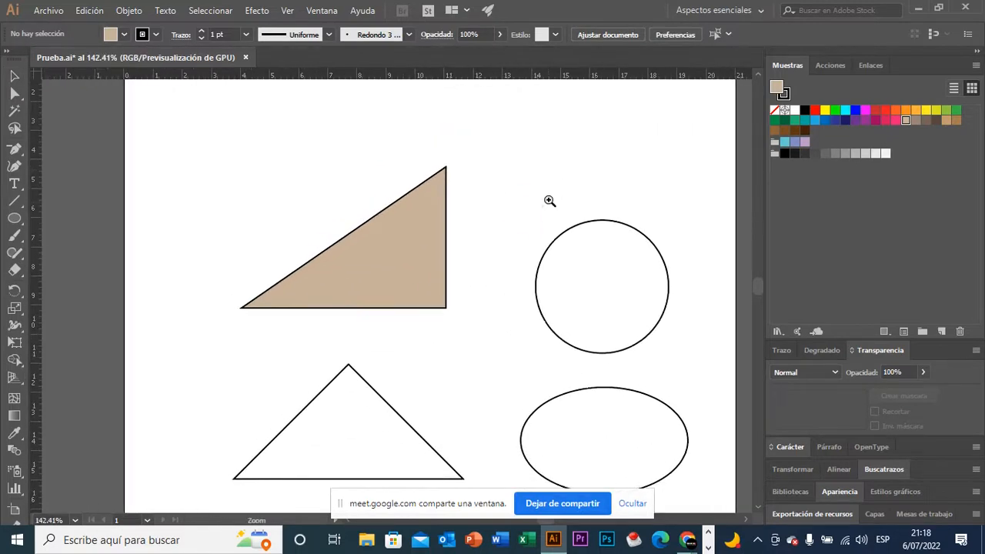
click(411, 255)
click(786, 95)
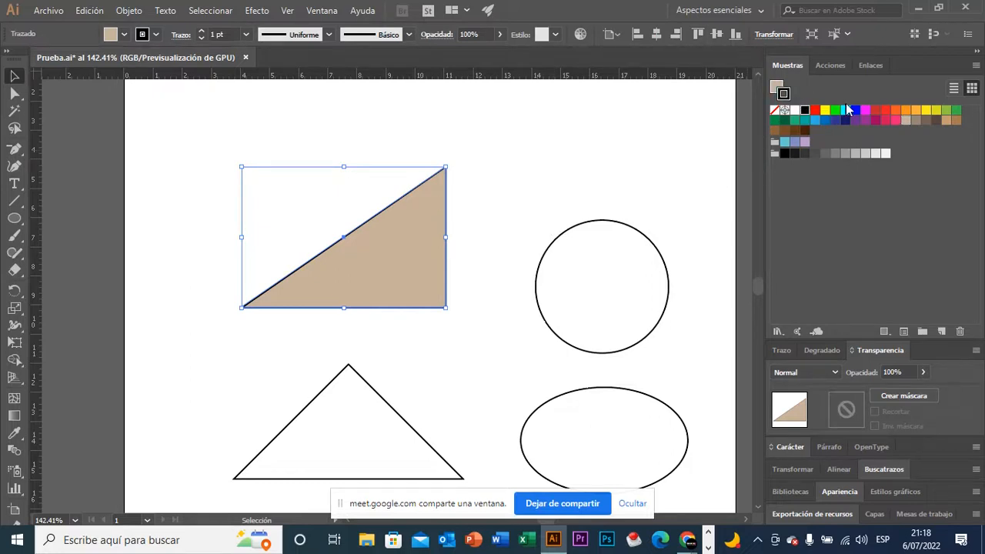
click(936, 121)
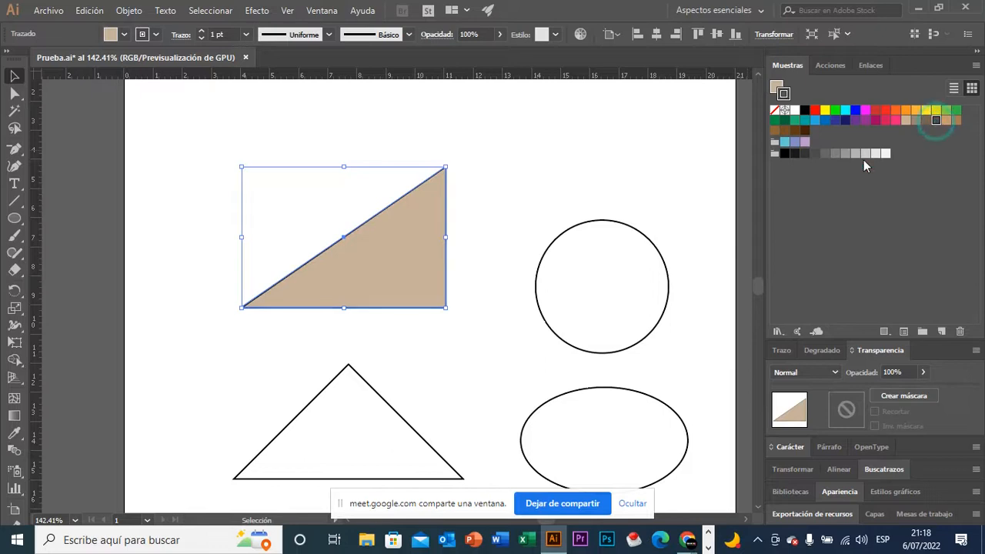
click(566, 143)
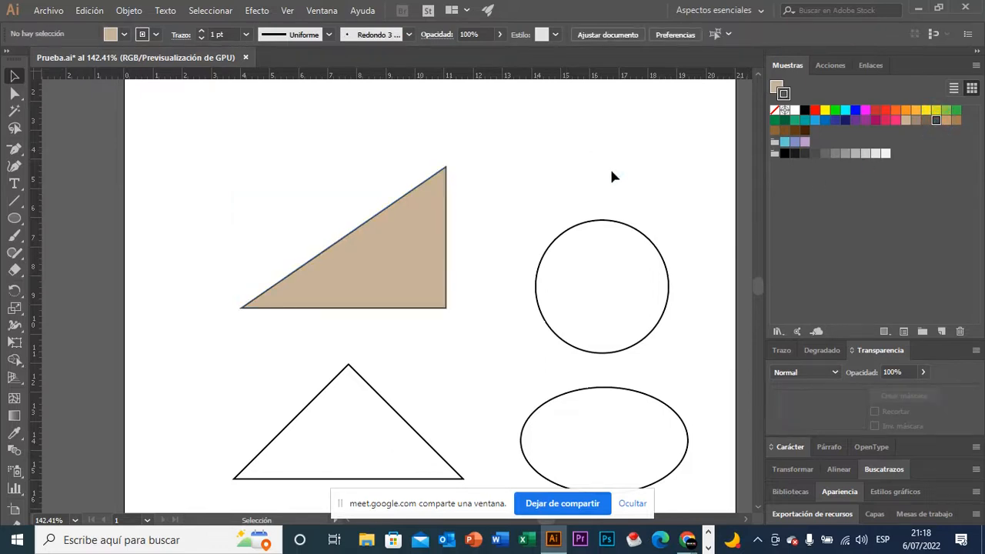
drag(634, 201, 597, 197)
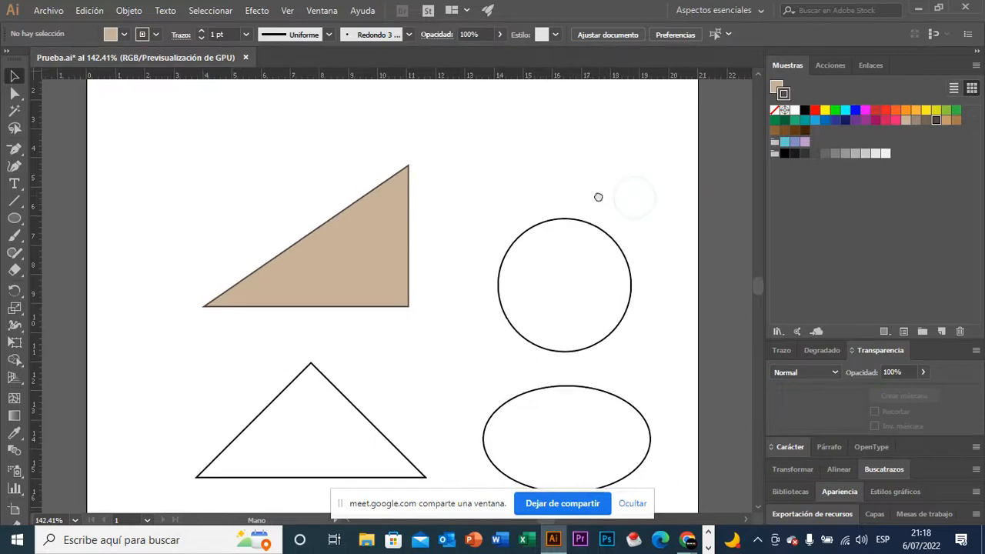
click(374, 234)
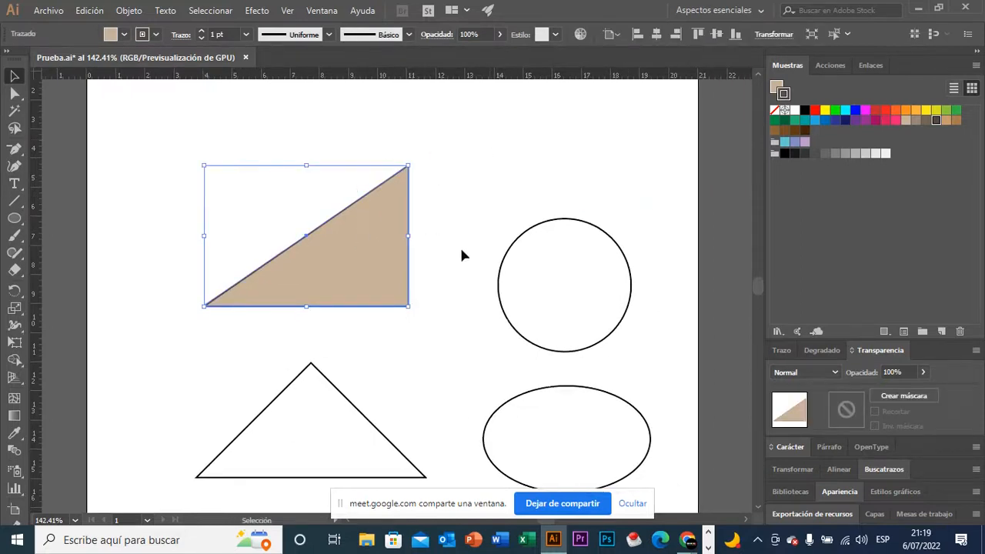
click(418, 349)
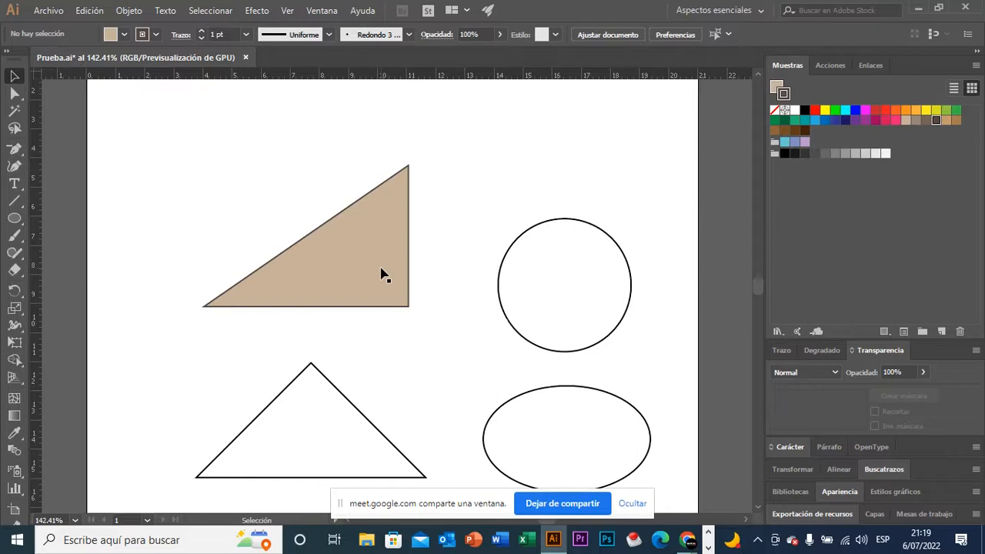
Copy the upper triangle's beige fill and dark brown stroke onto the lower triangle with the Eyedropper, and deselect it.
click(338, 411)
scroll(401, 336, down, 4)
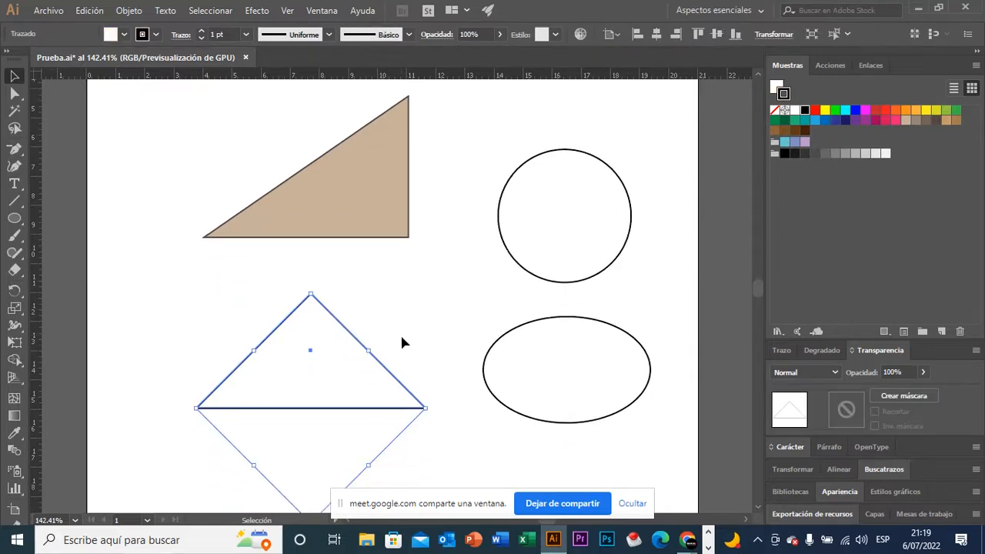
scroll(407, 319, up, 1)
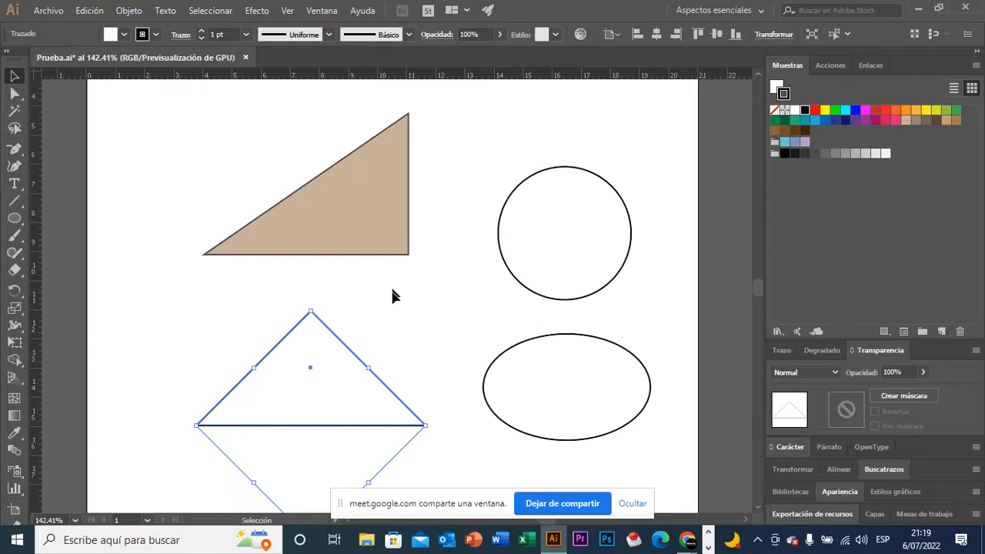
click(393, 312)
drag(291, 372, 289, 371)
key(i)
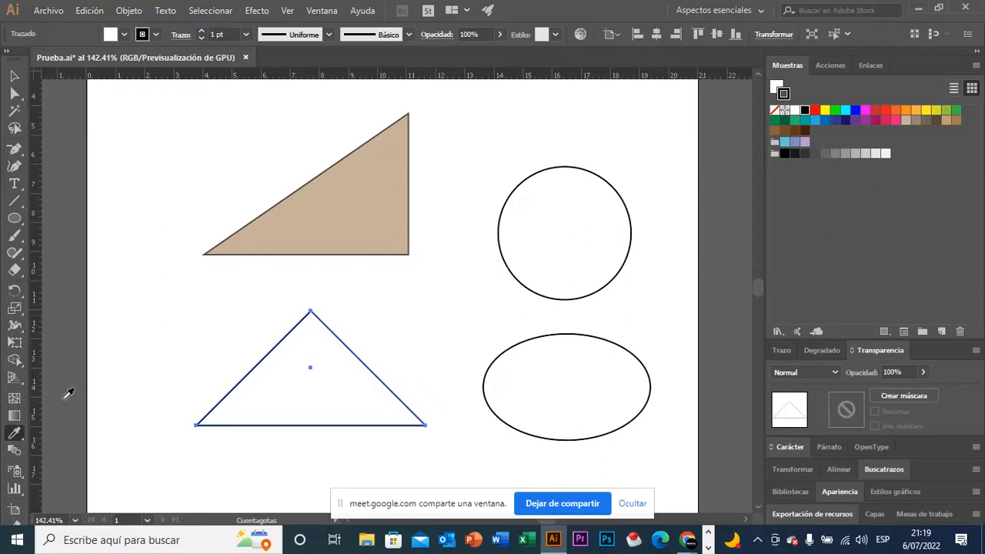
click(17, 435)
click(369, 205)
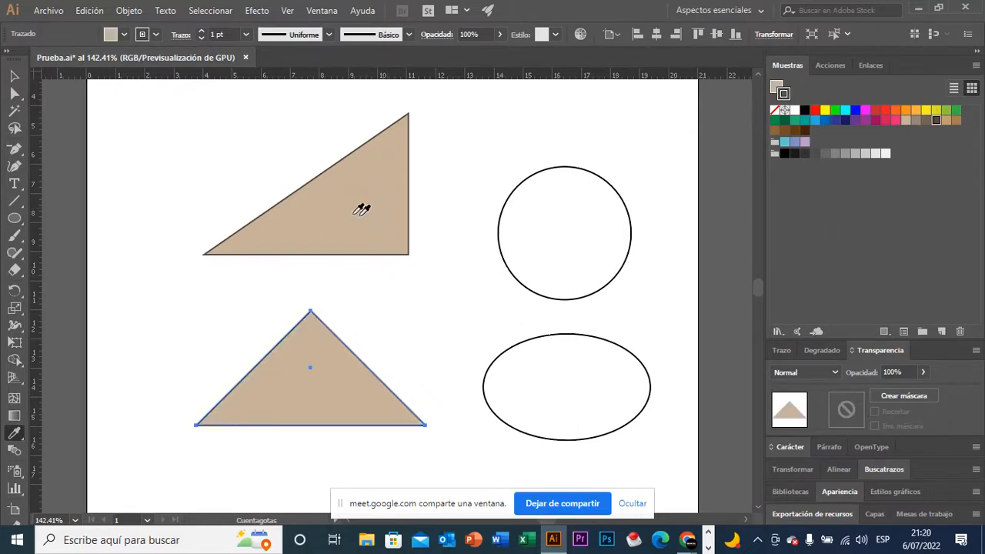
click(13, 75)
click(237, 148)
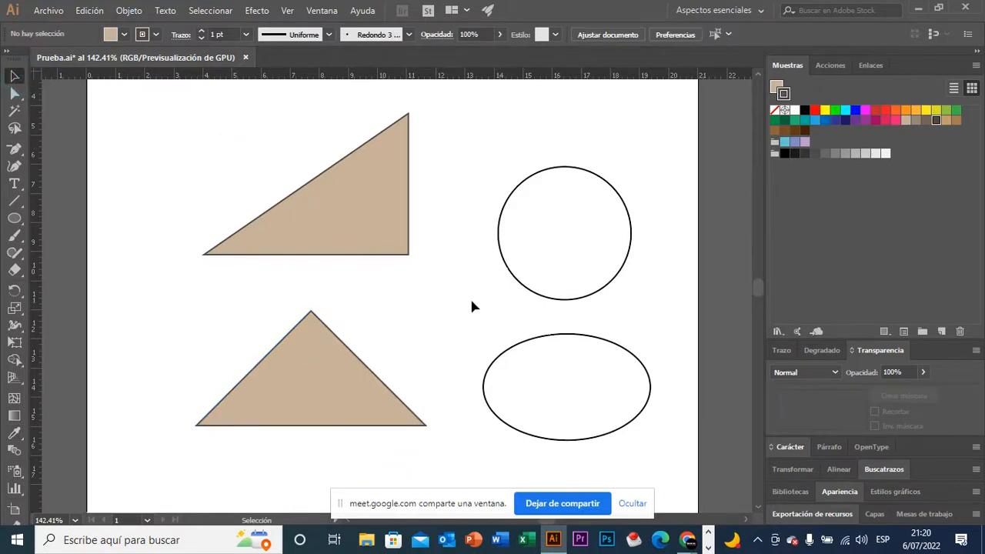
Fill the ellipse beneath the circle with the white-to-black linear gradient from Degradado, and deselect it.
drag(482, 319, 531, 376)
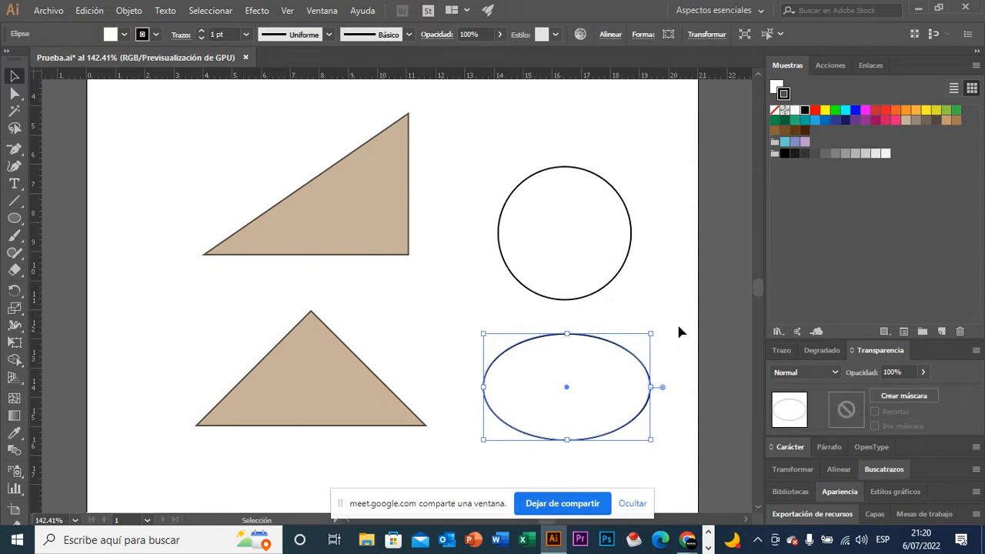
click(824, 350)
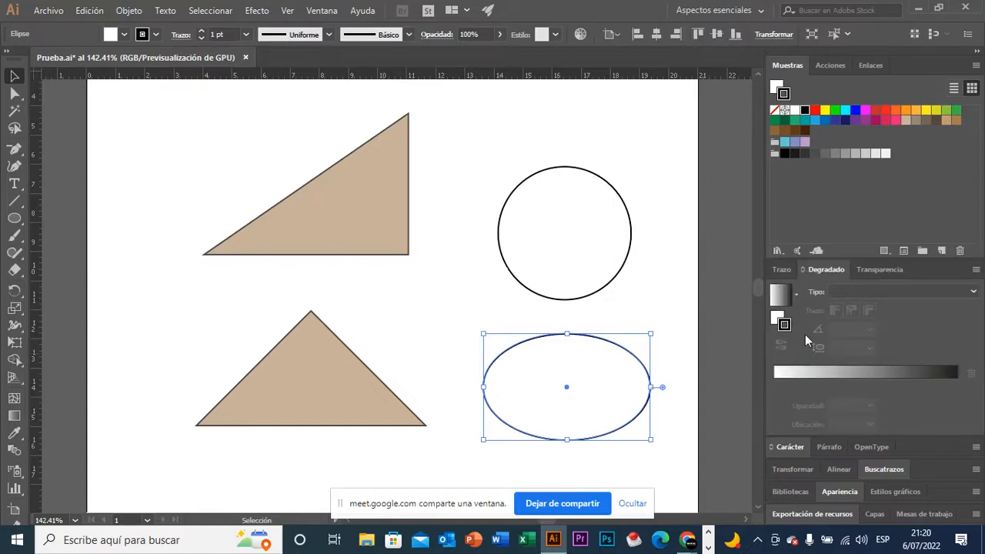
click(777, 89)
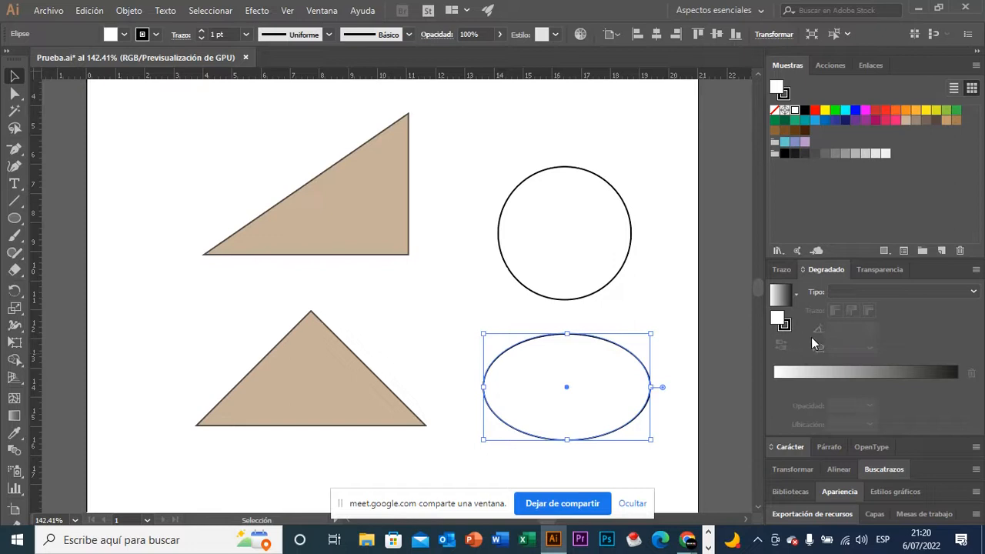
scroll(699, 262, down, 1)
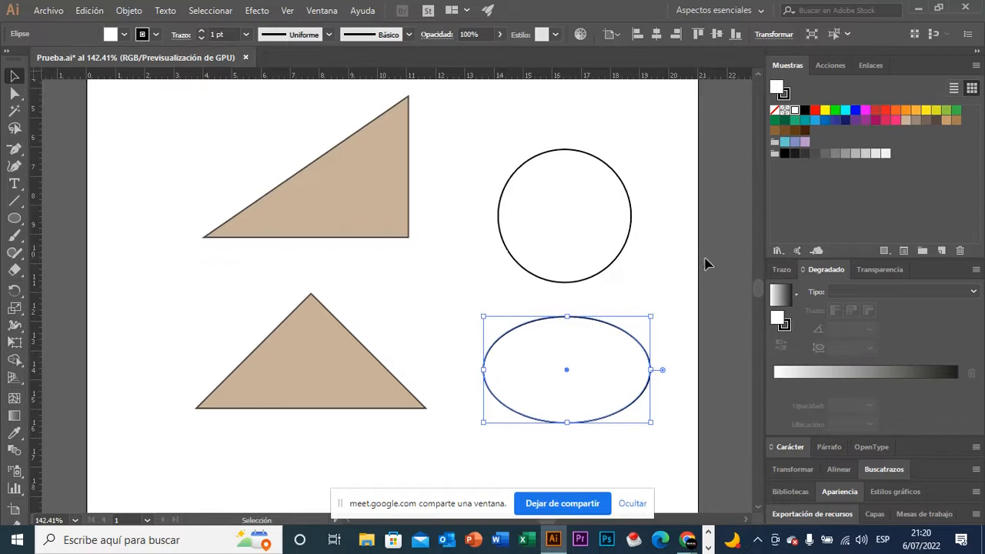
click(781, 299)
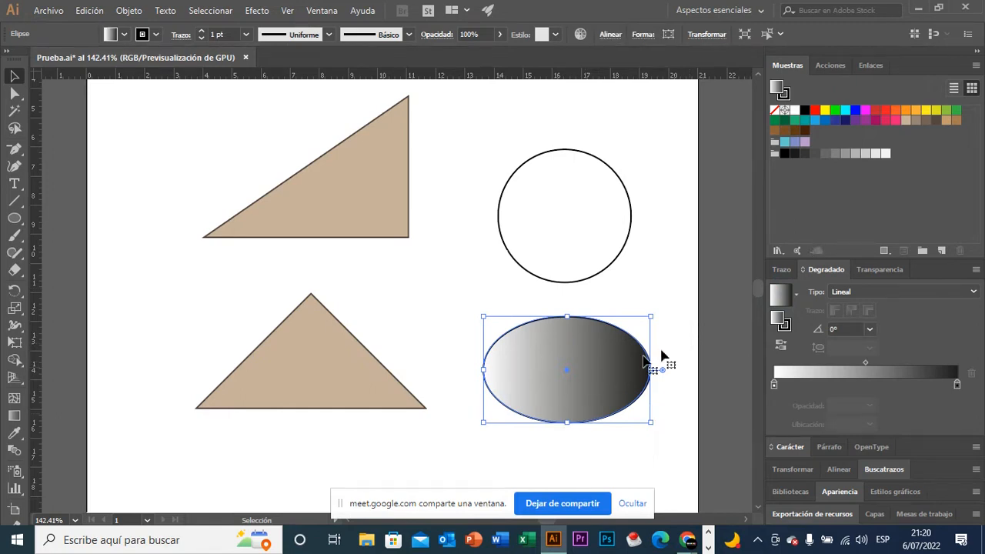
drag(697, 334, 647, 312)
click(636, 304)
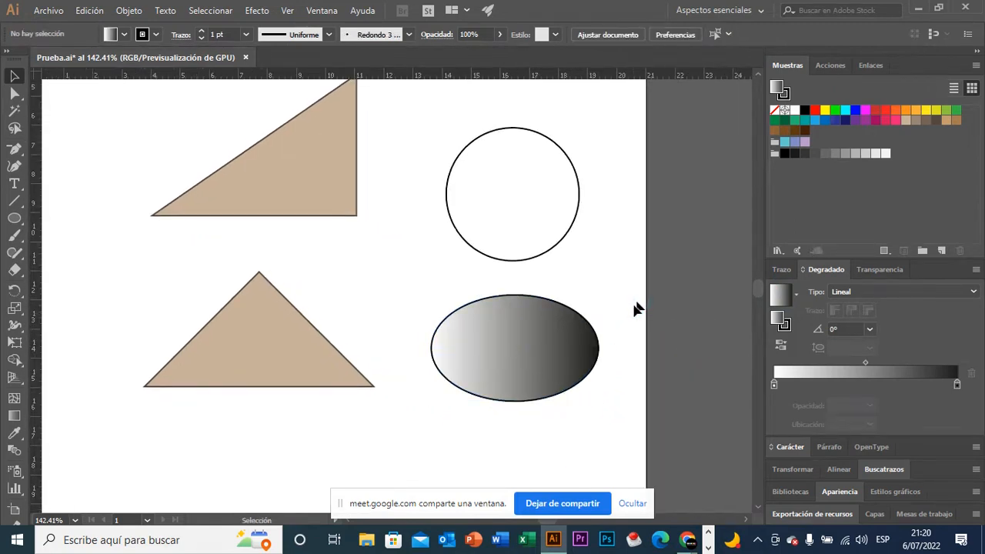
Change the ellipse's gradient type to Radial and clear the selection.
click(571, 351)
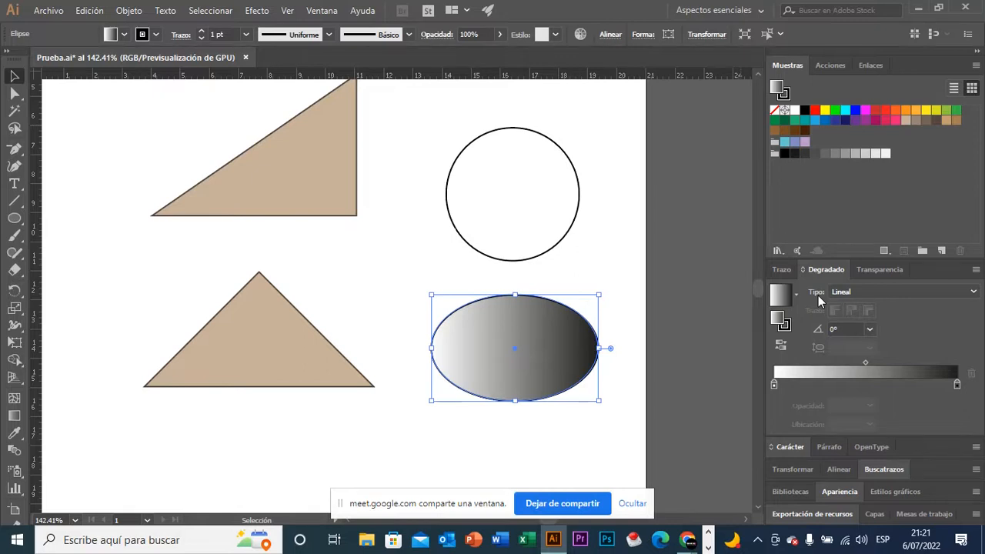
click(916, 294)
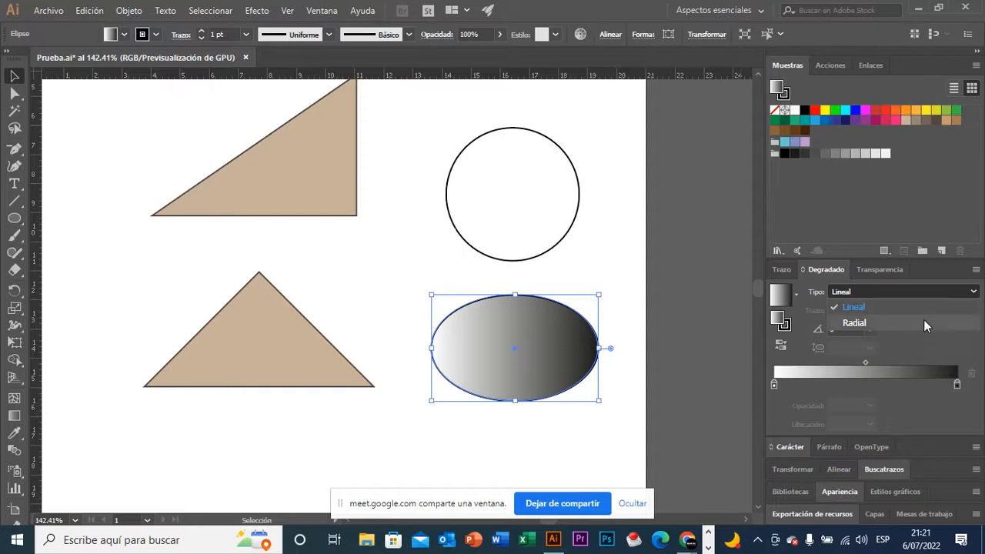
click(924, 323)
click(628, 322)
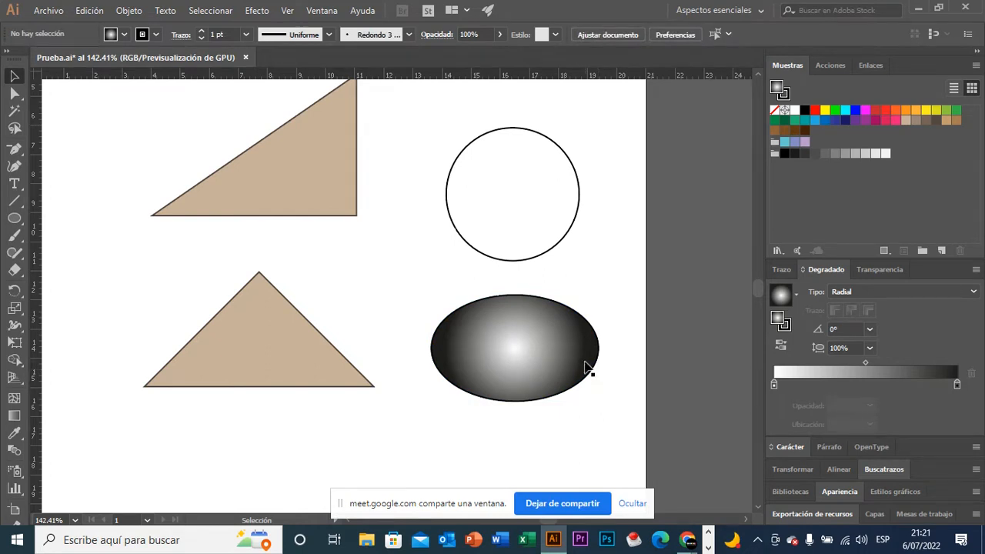
Remove the stroke from the radial-gradient ellipse by setting it to Ninguno, and clear the selection.
click(587, 368)
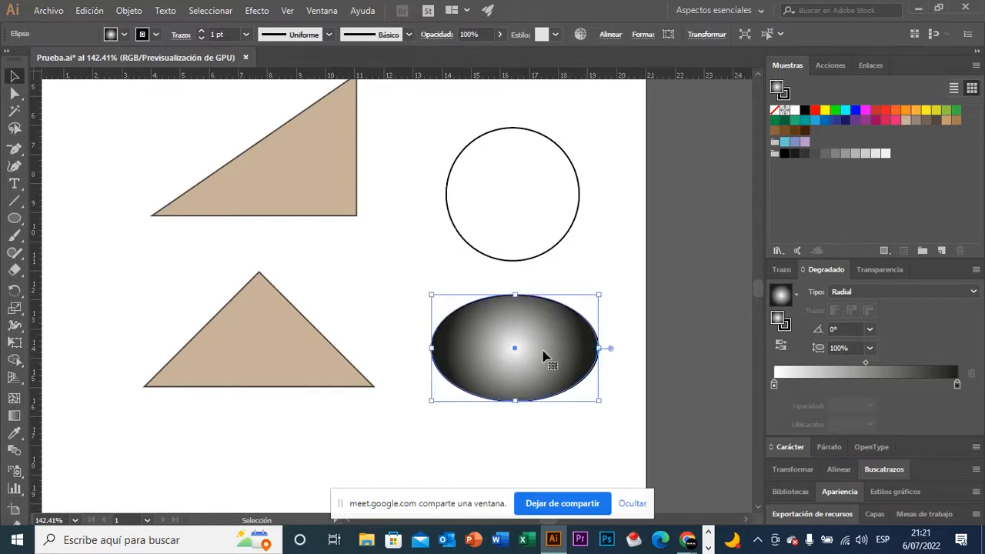
click(628, 383)
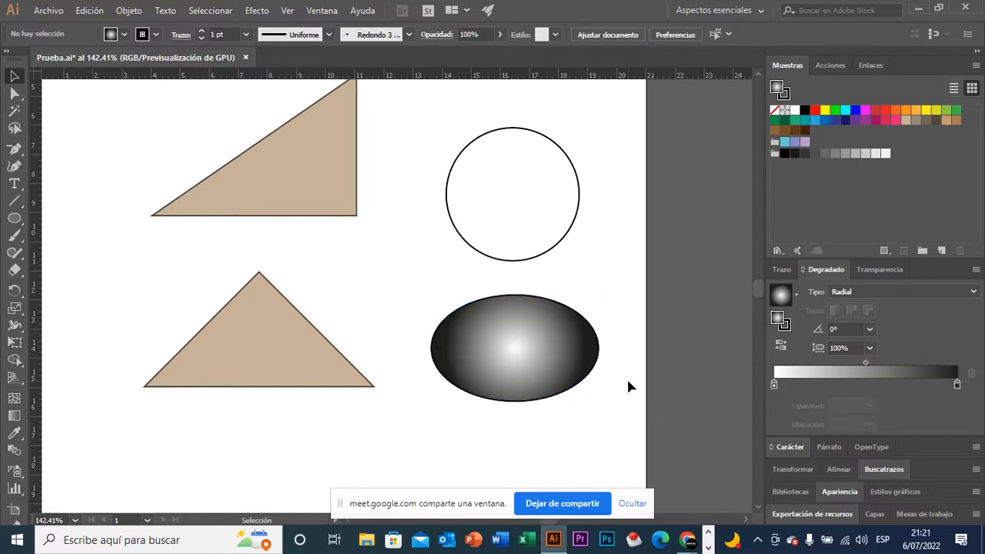
drag(638, 387, 592, 376)
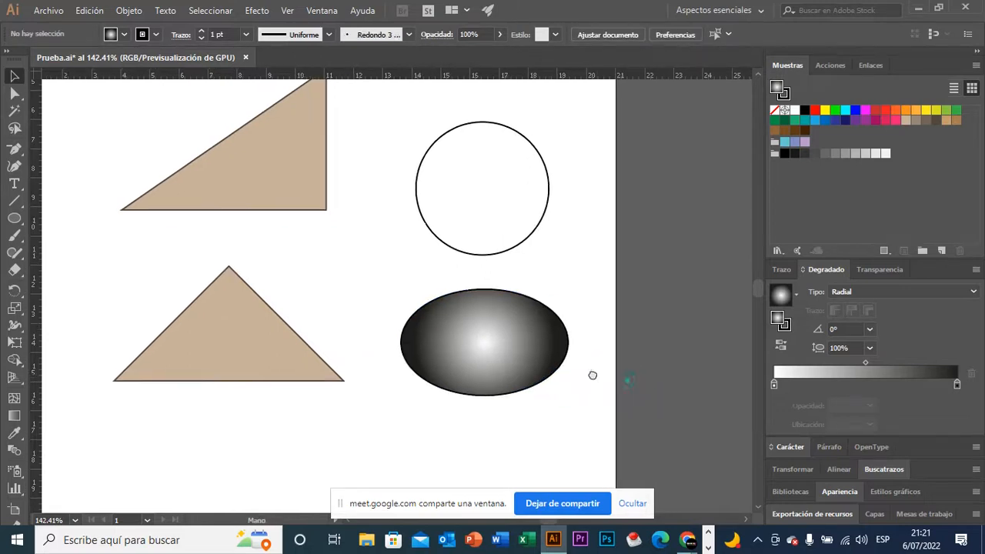
click(535, 350)
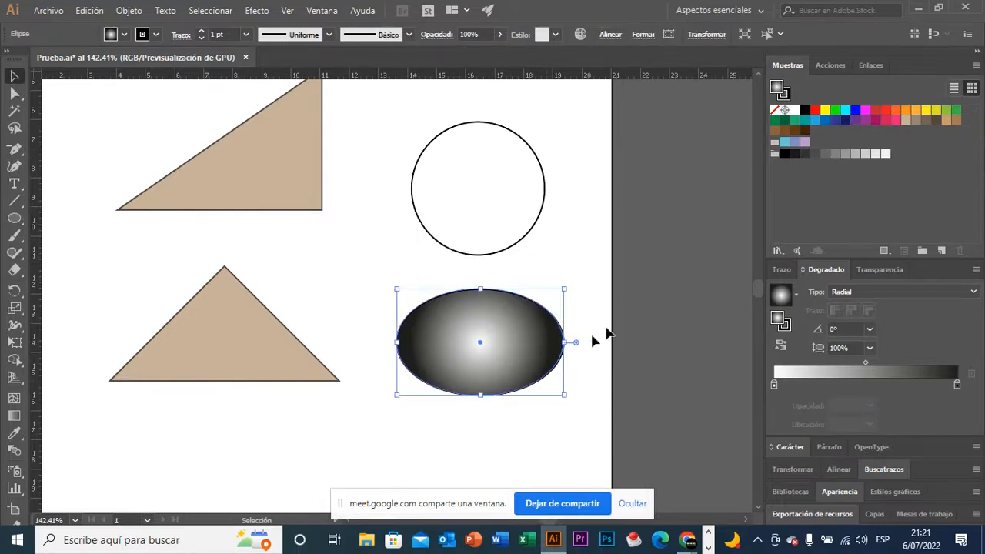
click(786, 93)
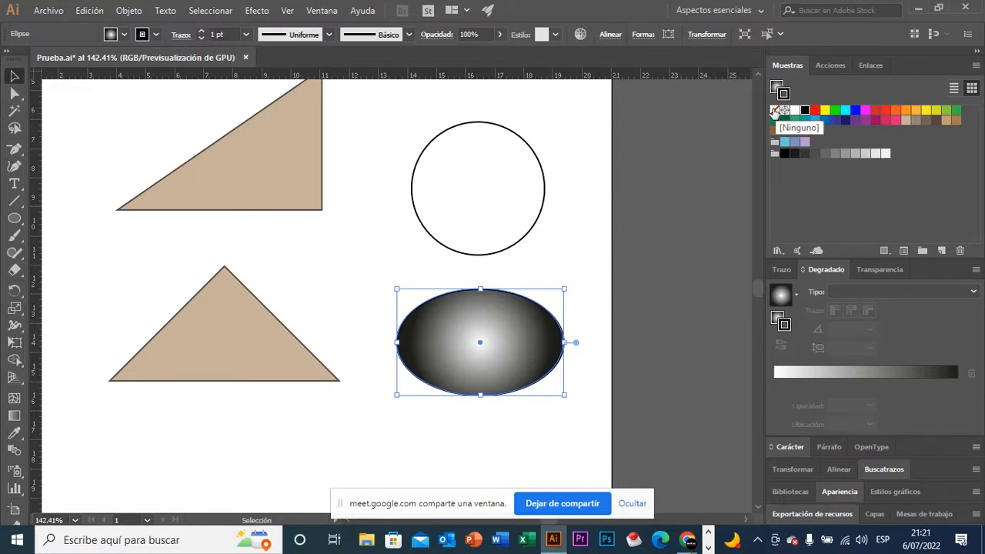
click(774, 110)
click(582, 326)
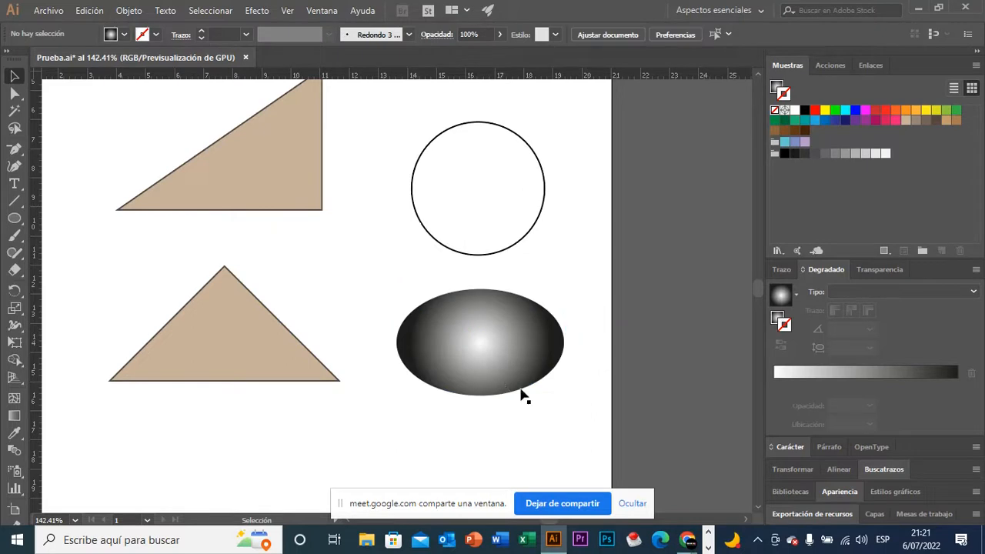
Reposition the center of the ellipse's radial gradient slightly up and to the right with the Gradient tool.
click(542, 344)
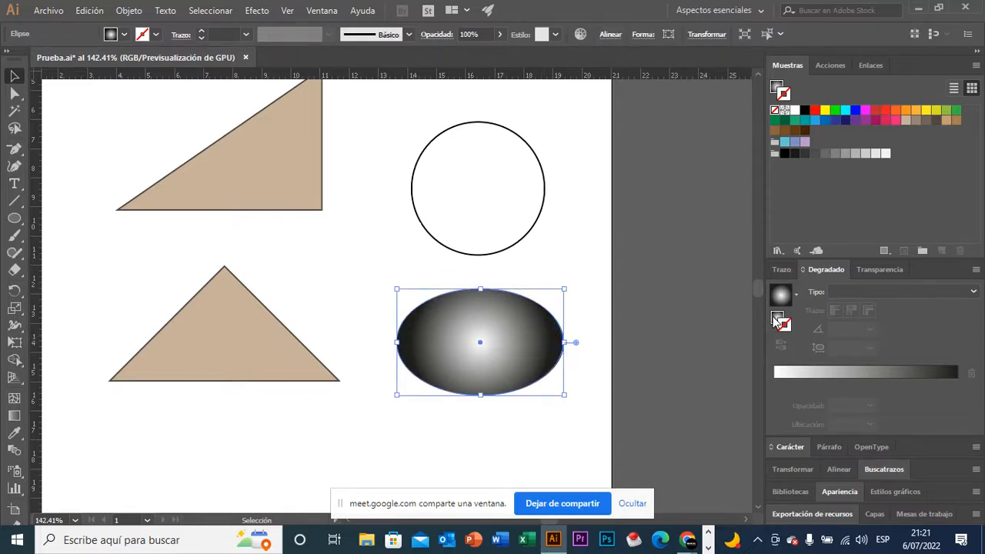
click(778, 320)
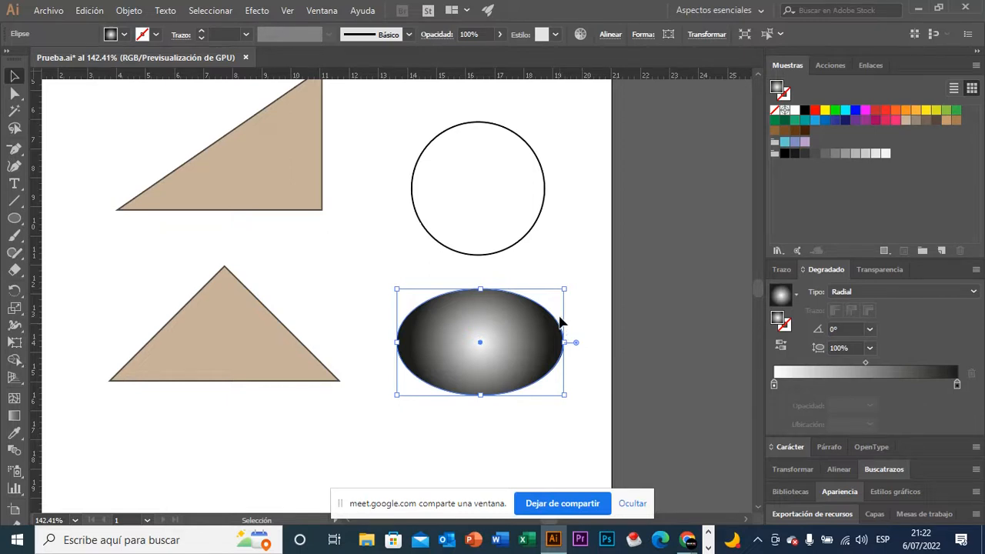
key(g)
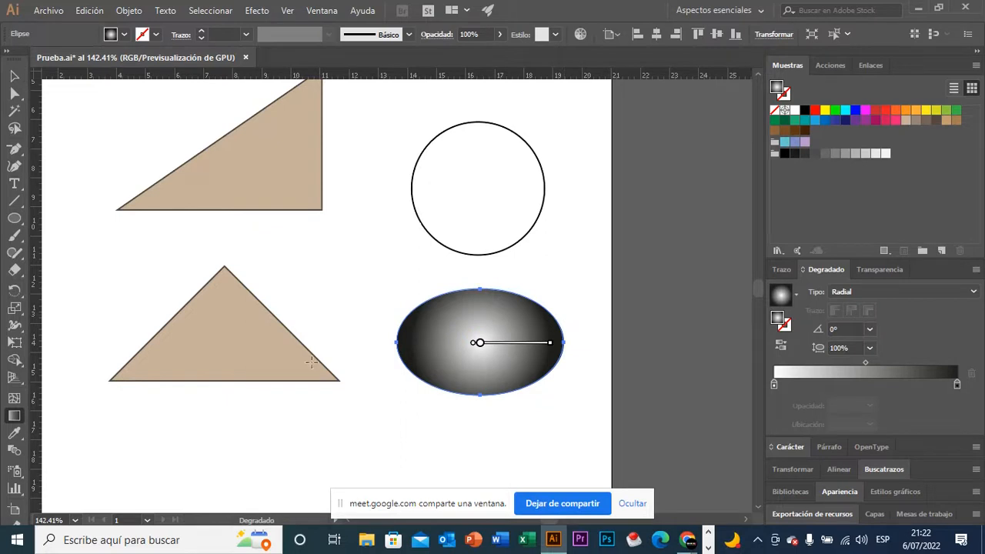
click(17, 421)
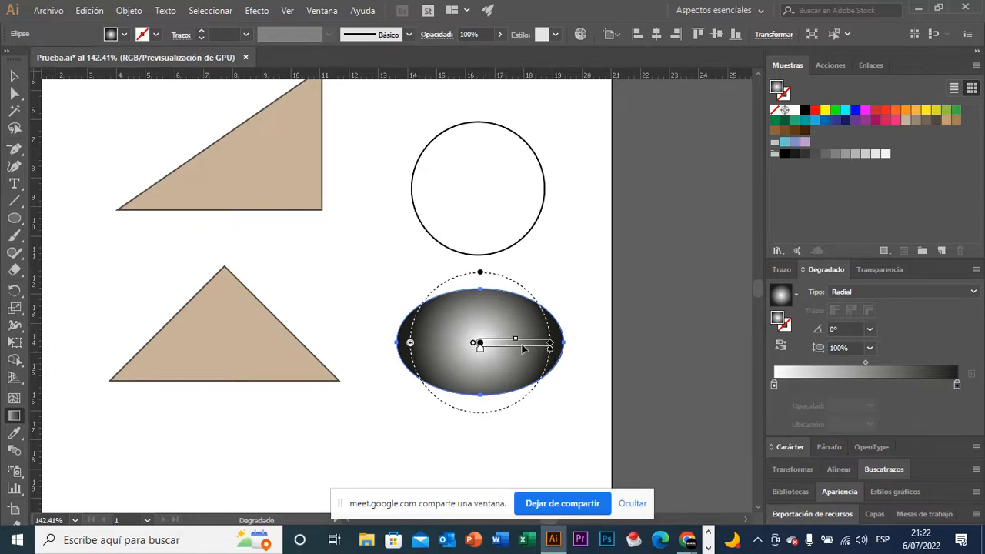
drag(479, 344, 514, 356)
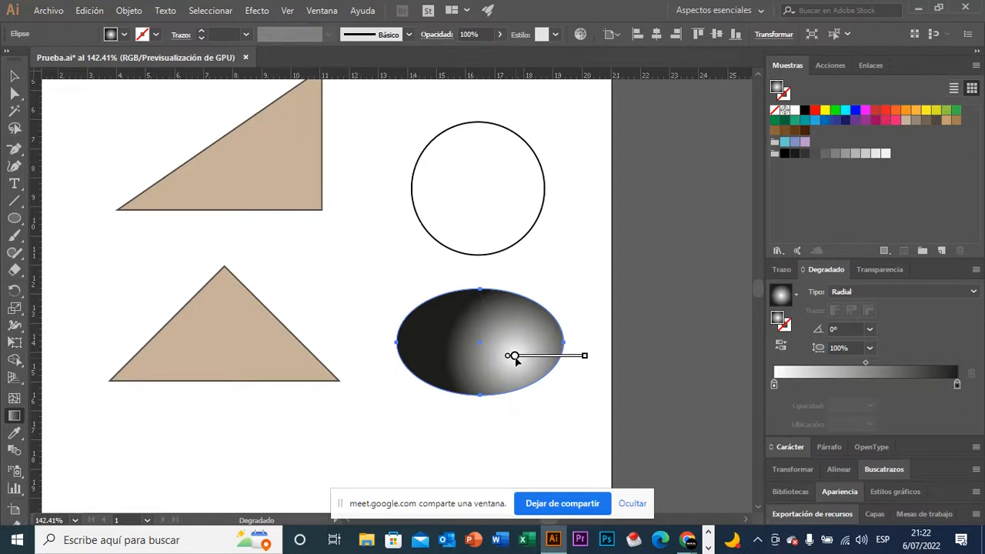
key(ctrl+z)
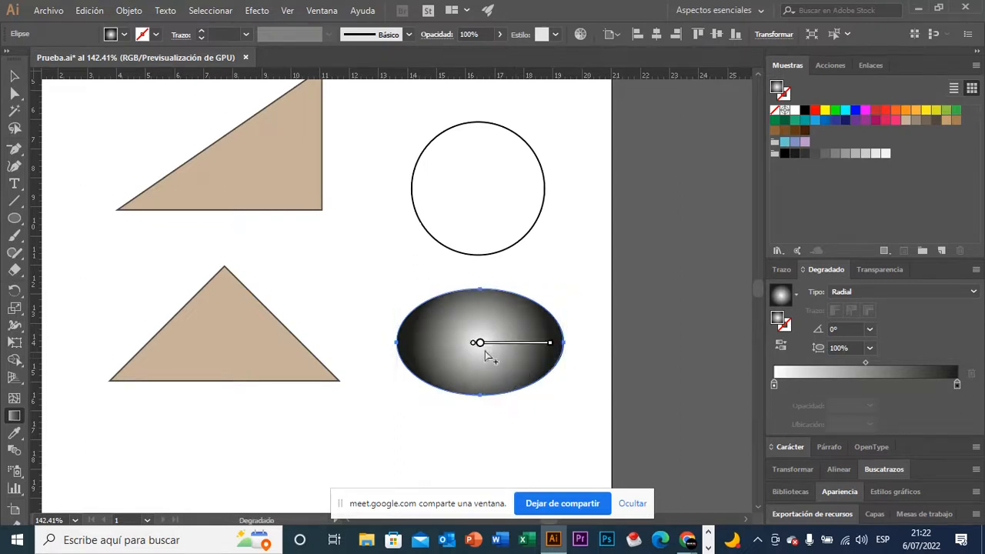
drag(481, 342, 500, 332)
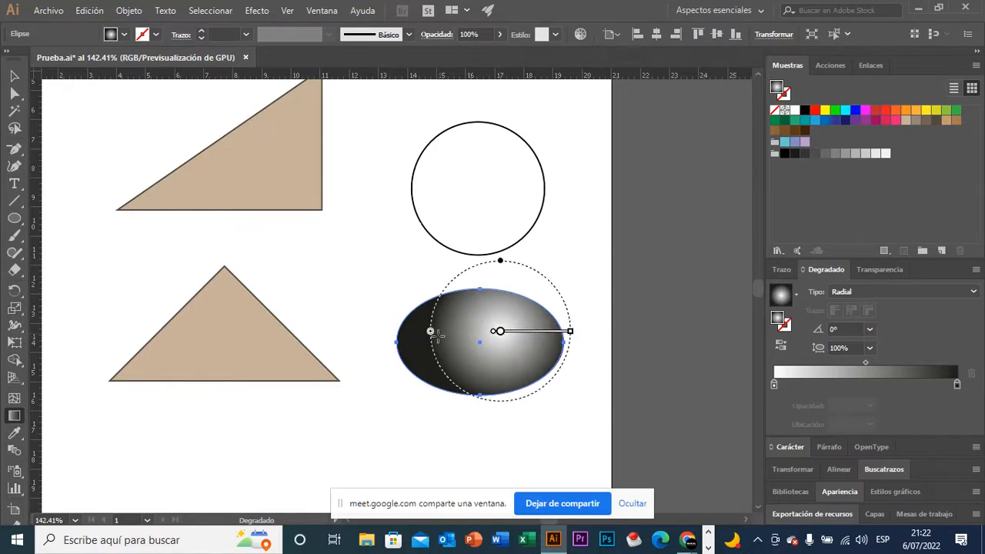
Widen the ellipse's radial gradient, flatten it to a 54.9% aspect ratio, and shift its center further toward the upper right.
drag(431, 331, 398, 337)
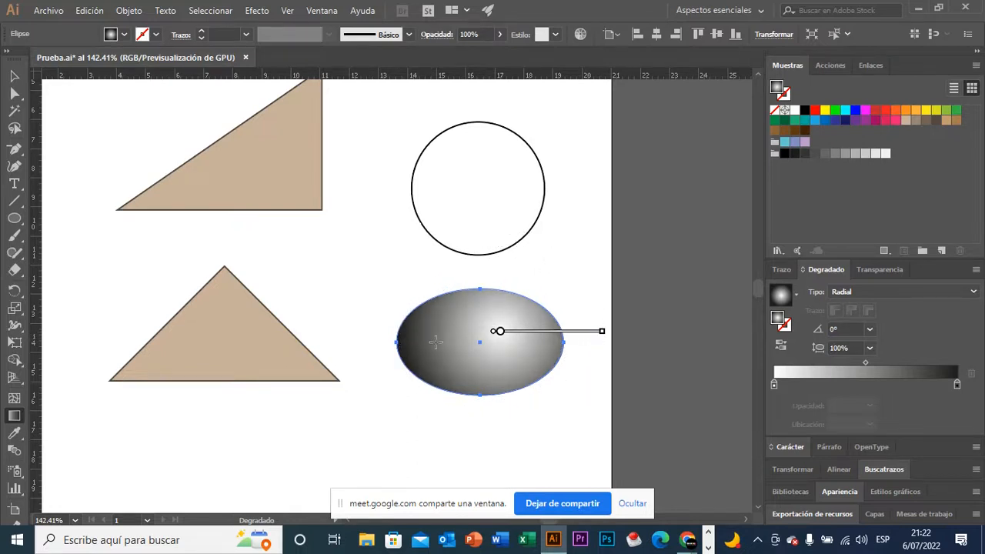
drag(501, 234, 508, 280)
drag(500, 333, 520, 325)
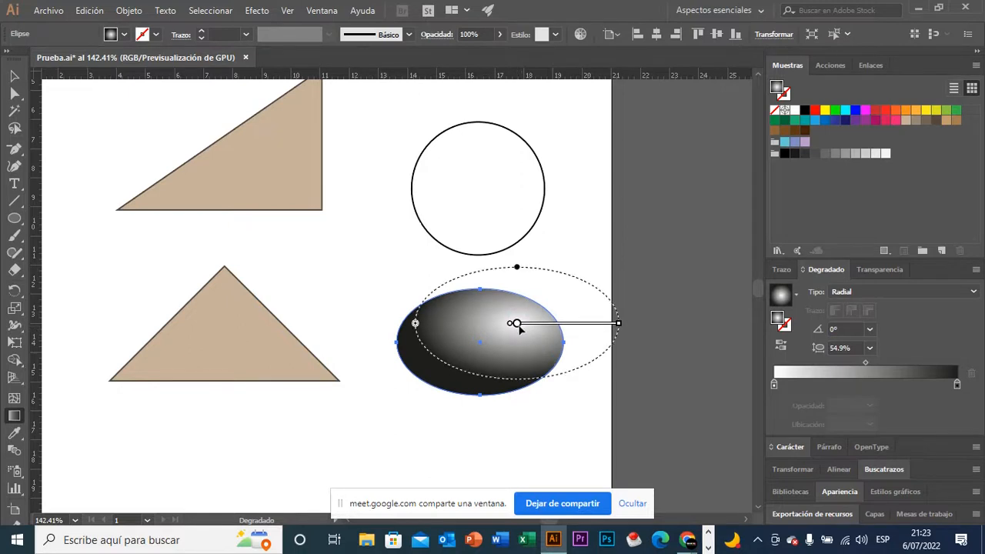
Move the gradient's white and black stops inward, placing the black stop at 82.73%.
click(517, 326)
drag(517, 325, 536, 333)
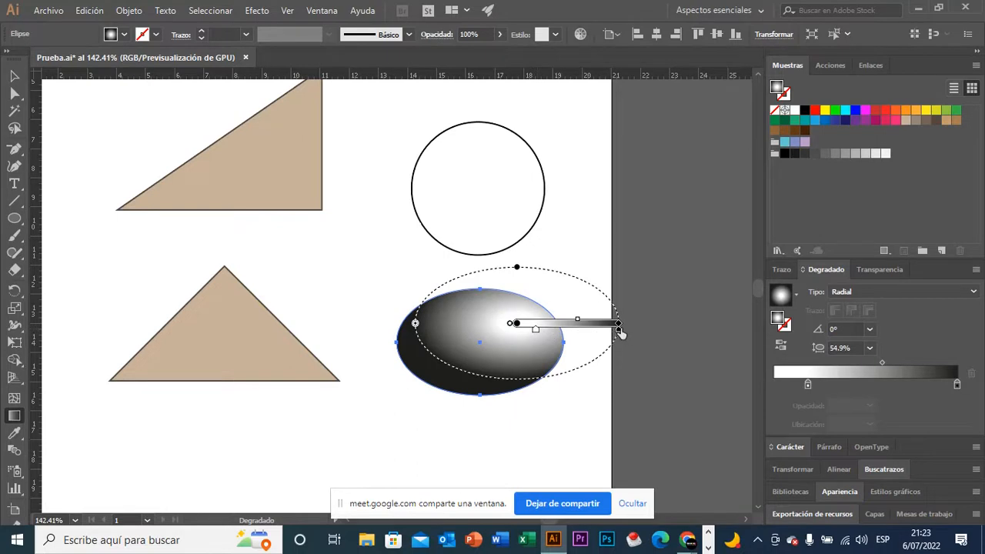
drag(620, 334, 601, 335)
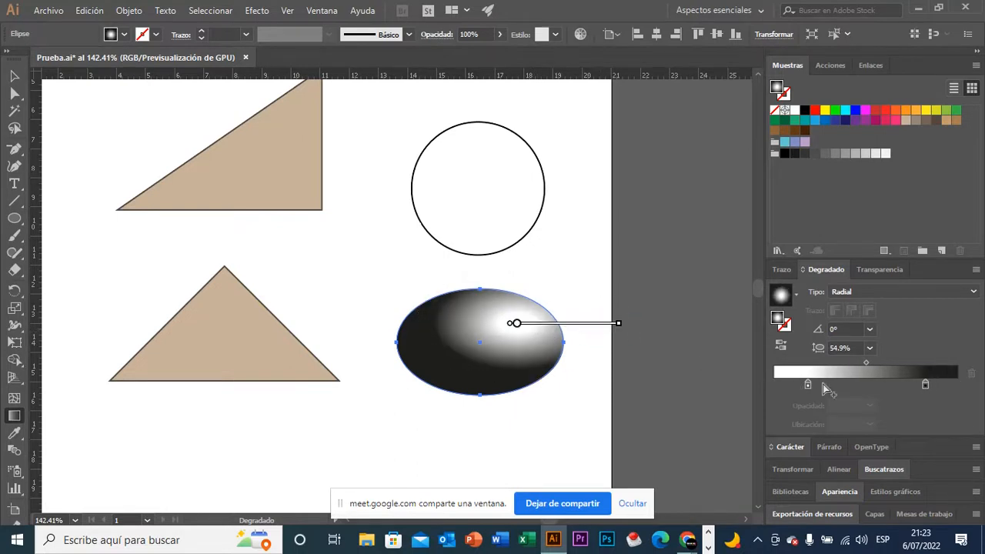
click(927, 389)
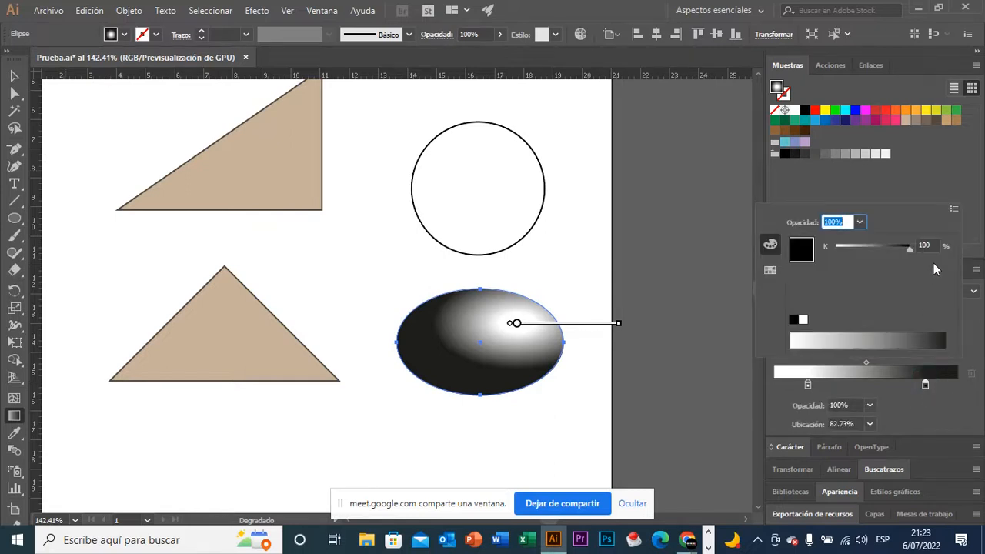
click(971, 333)
Refine the ellipse's highlight by enlarging the radial gradient and moving both color stops back outward, then deselect the ellipse.
mouse_move(516, 325)
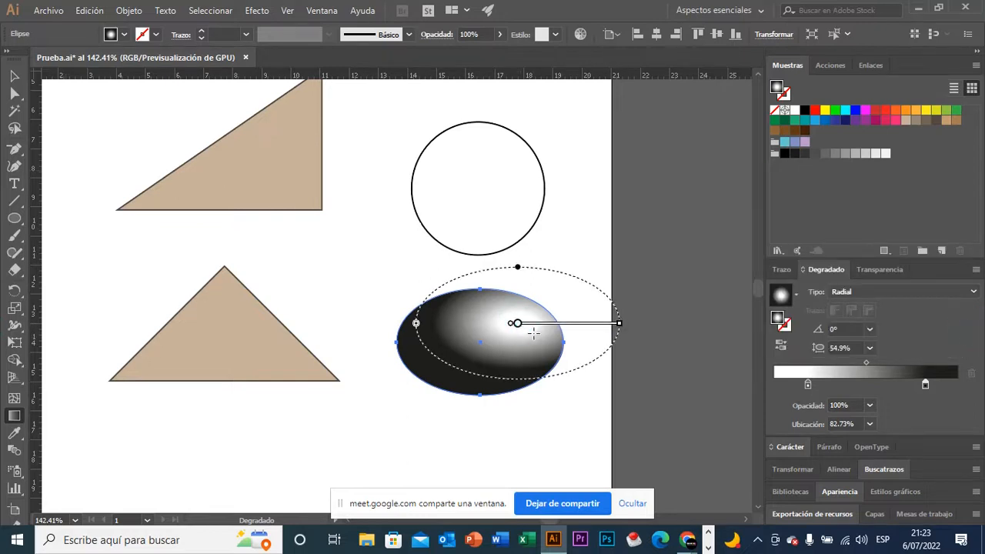
drag(528, 333, 515, 325)
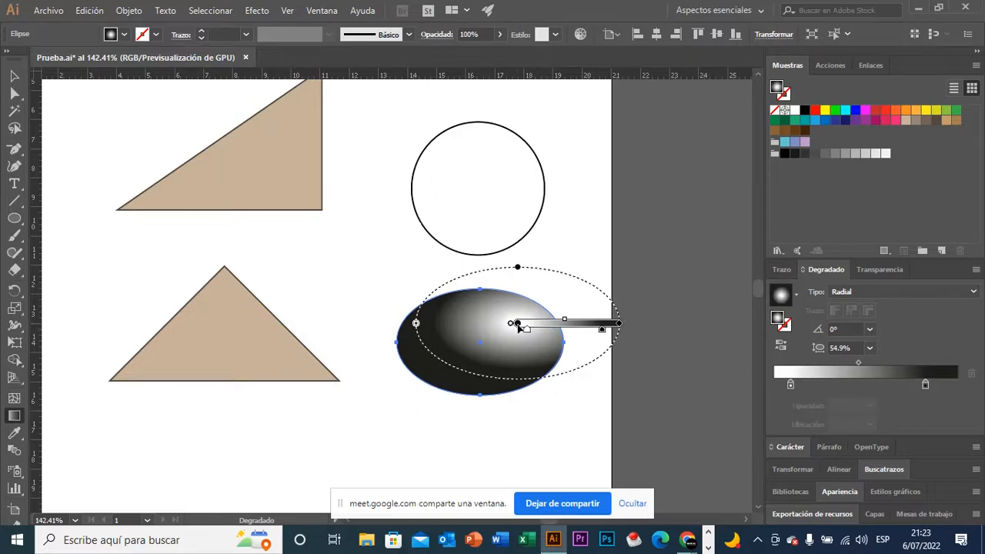
drag(412, 323, 401, 324)
drag(517, 325, 512, 336)
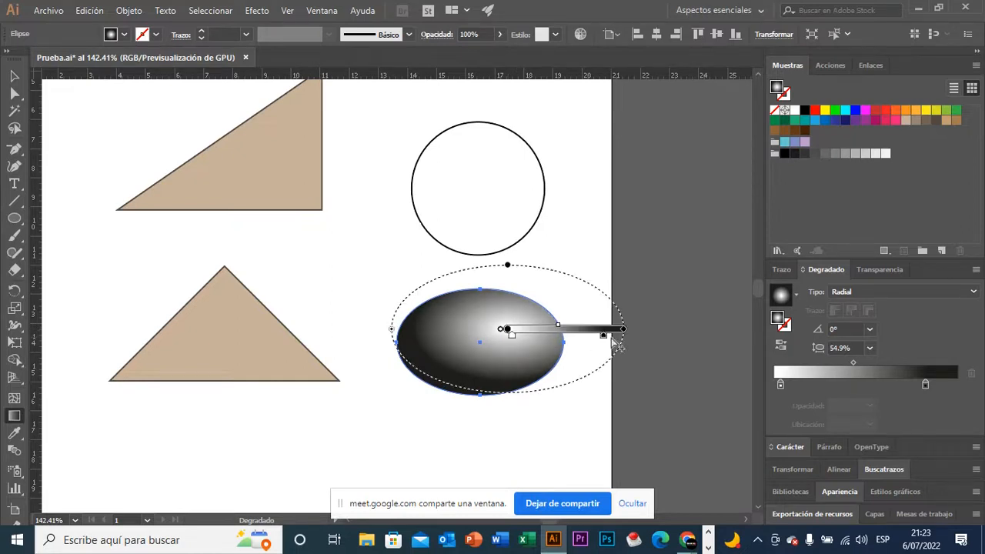
drag(603, 335, 618, 337)
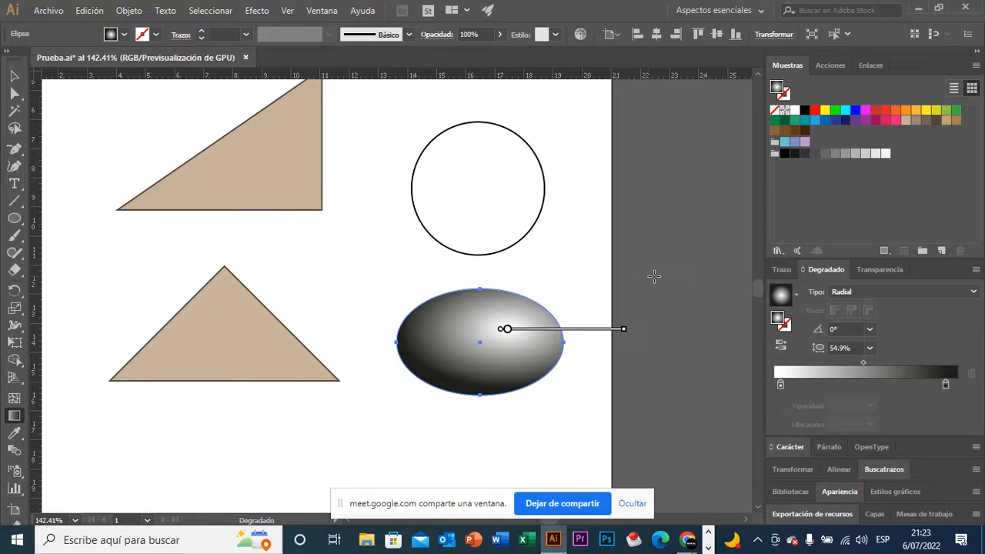
key(v)
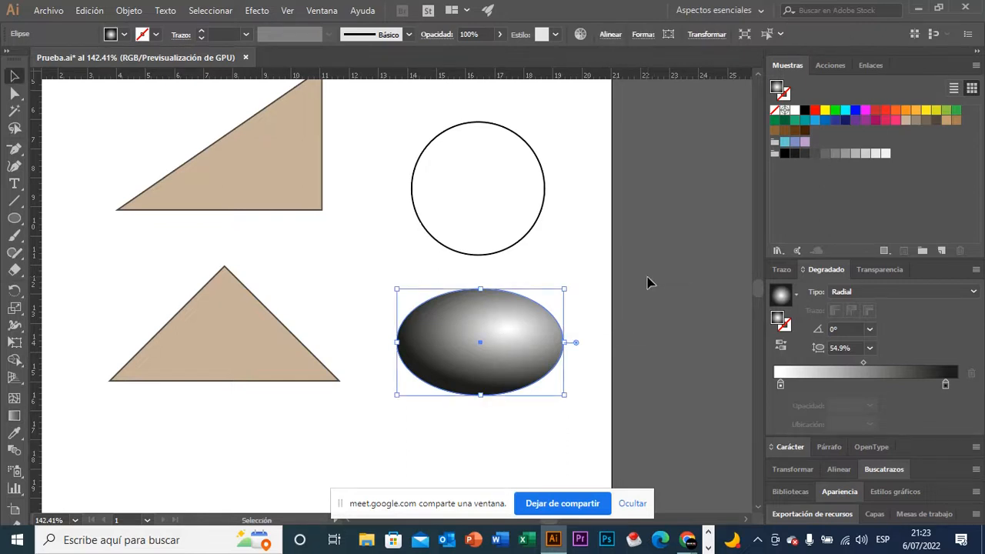
click(647, 283)
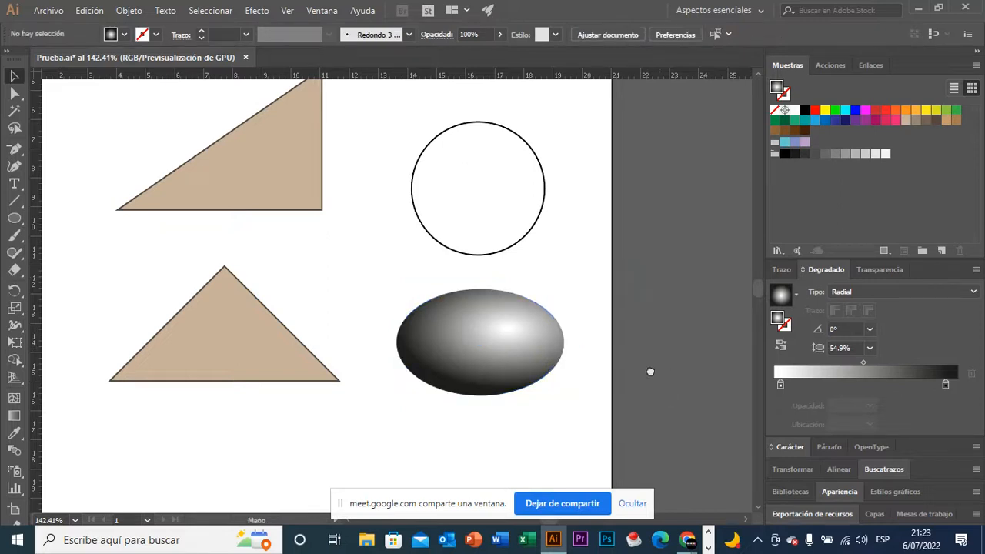
Draw a thin, flat ellipse directly beneath the gradient ellipse, slightly wider than it.
scroll(649, 362, down, 2)
scroll(649, 362, right, 1)
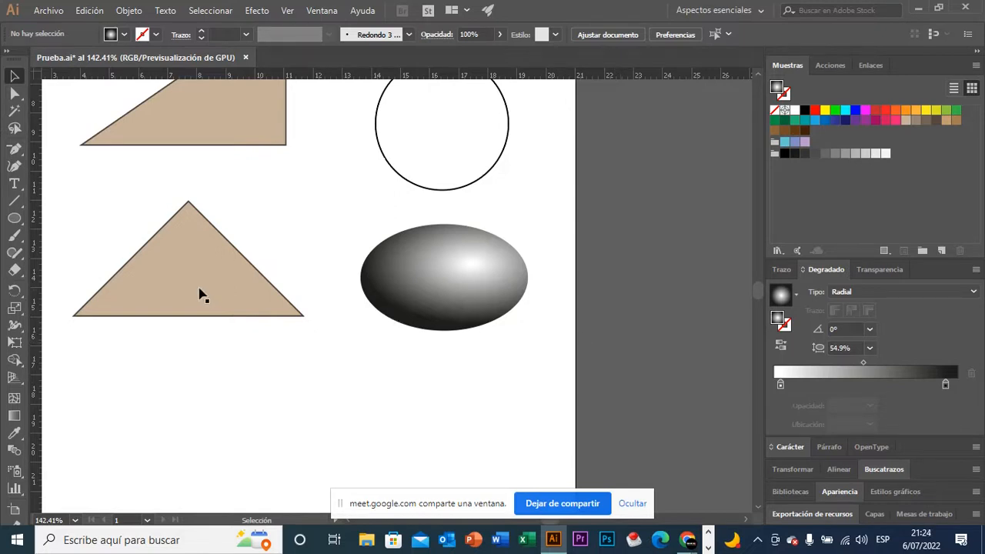
click(15, 218)
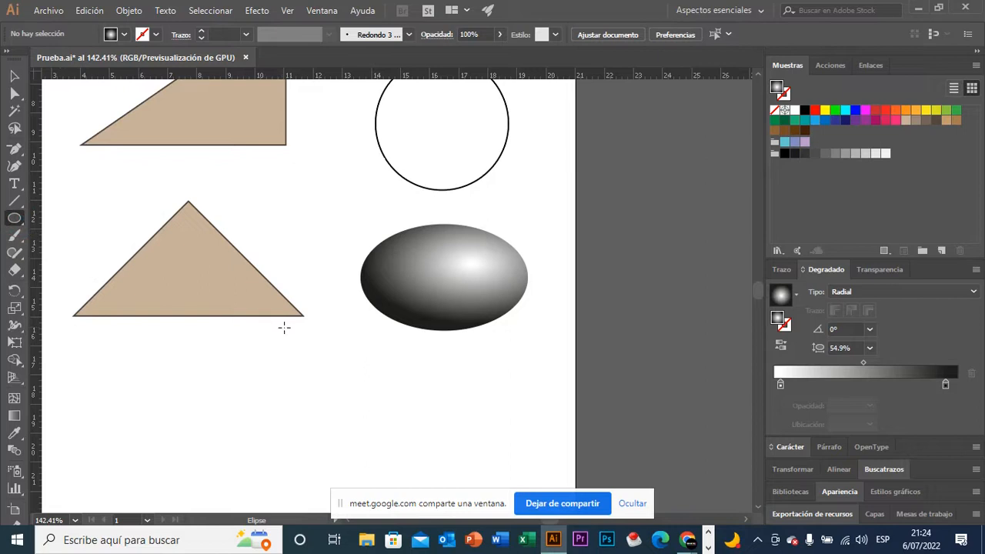
click(335, 336)
drag(380, 344, 548, 357)
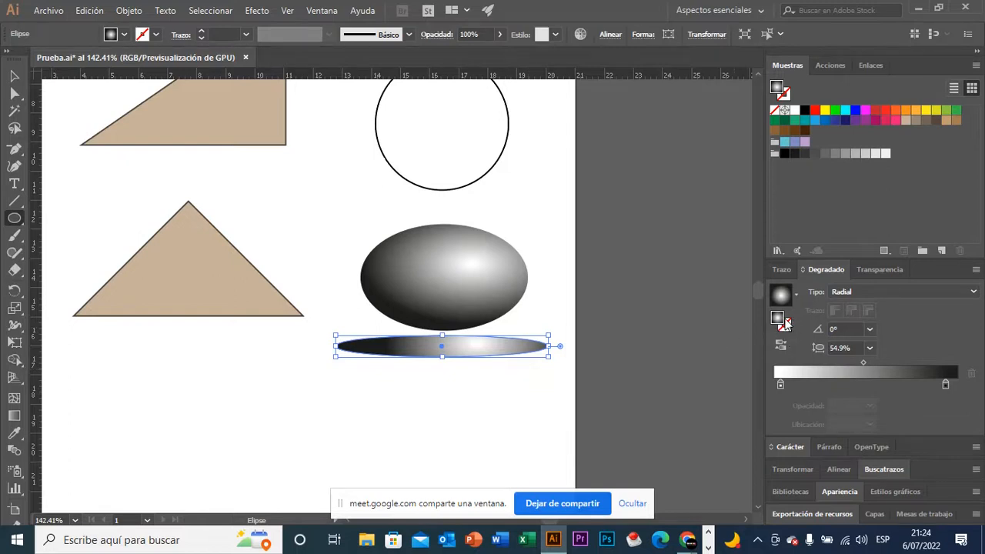
Change the flat ellipse's gradient type to Lineal.
click(13, 79)
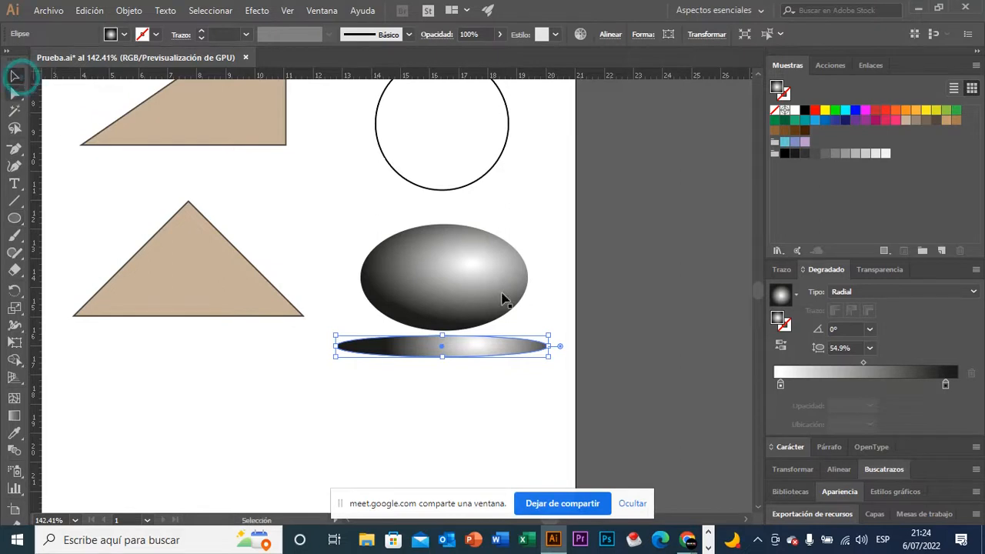
click(896, 297)
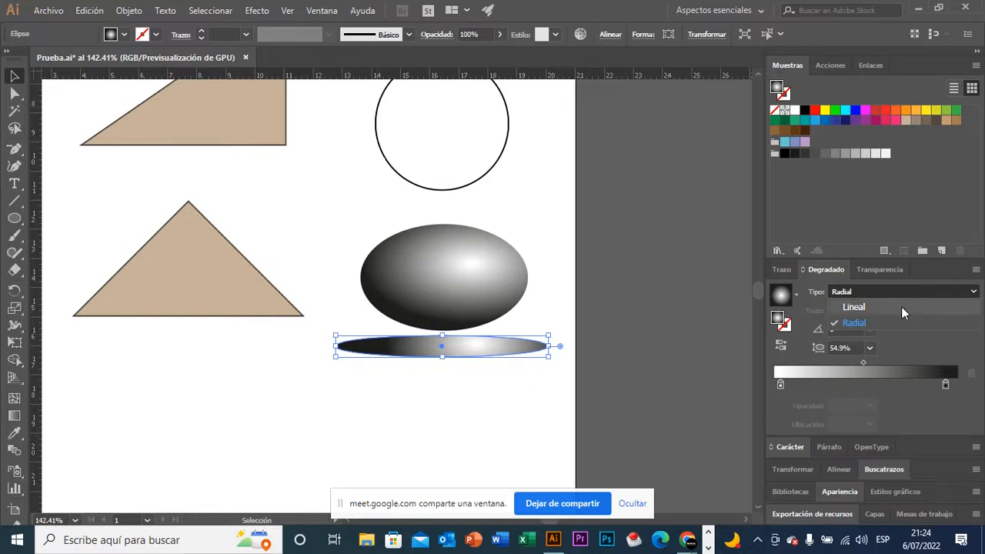
click(902, 306)
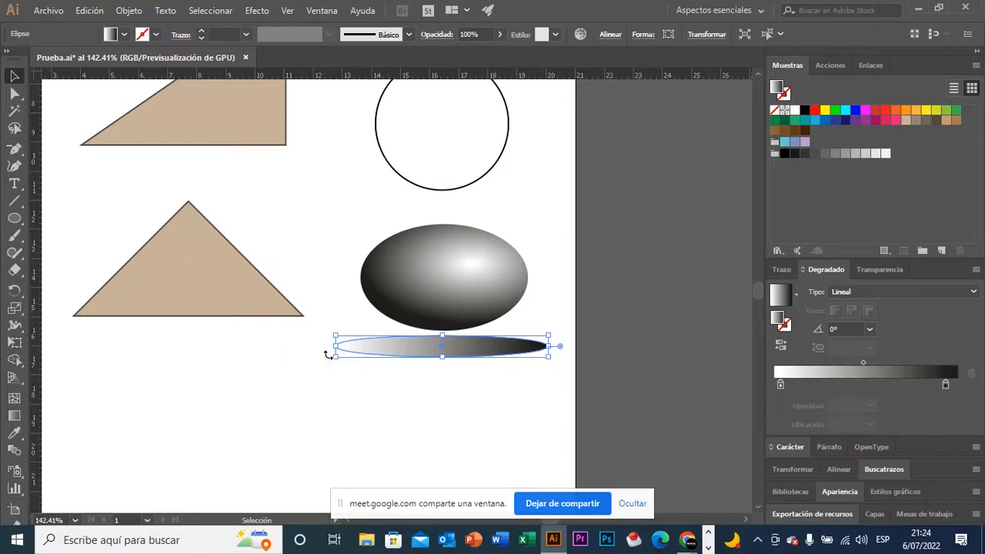
key(g)
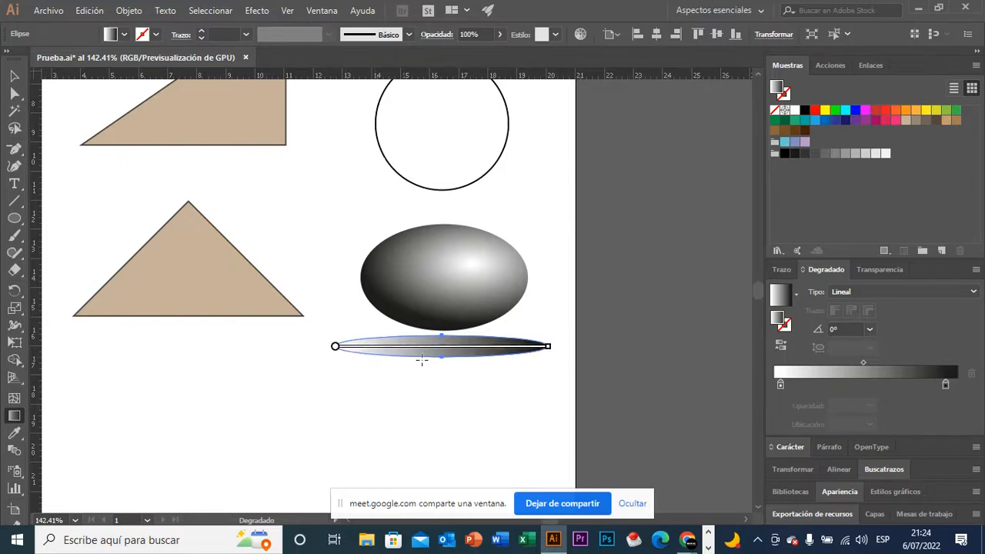
click(15, 84)
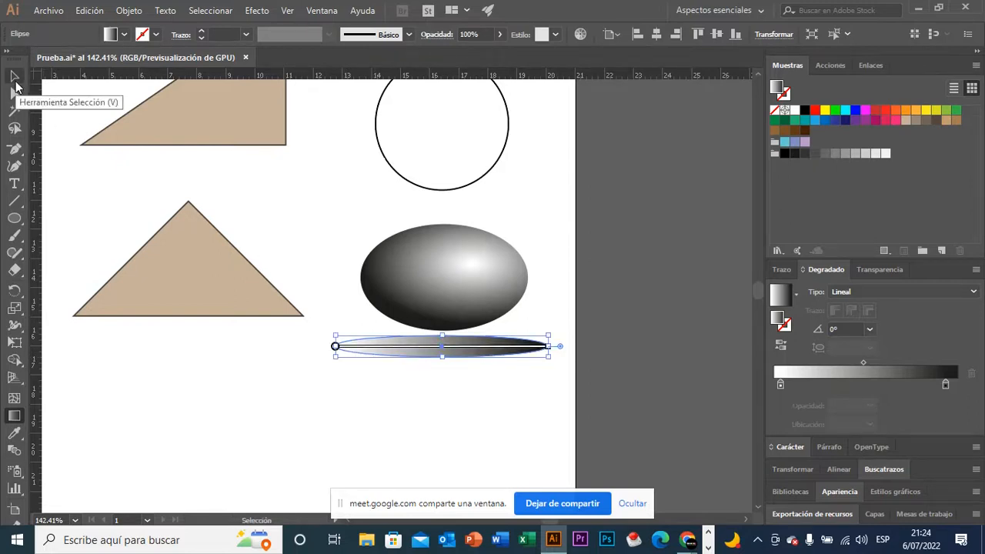
click(14, 82)
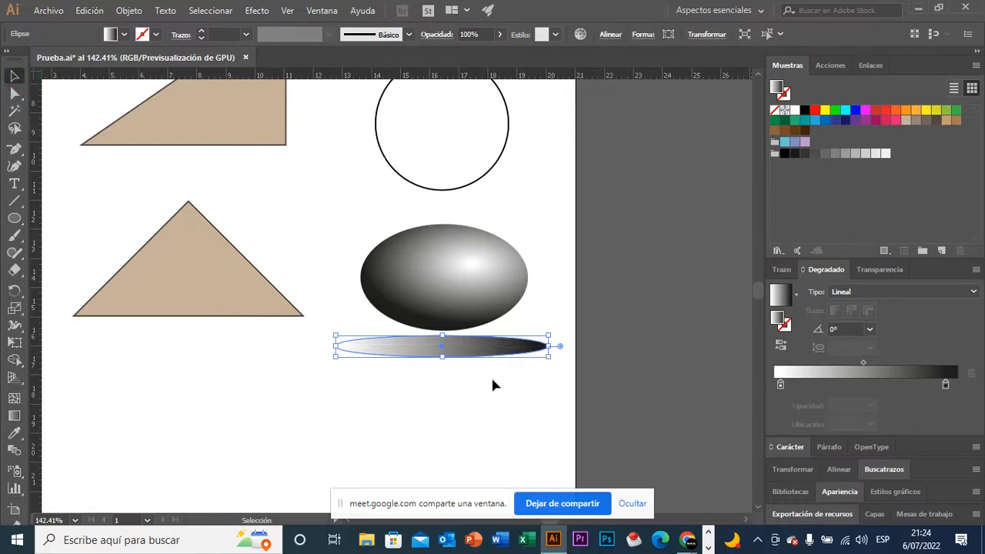
Set the flat ellipse's linear gradient angle to 90° and deselect it.
click(831, 329)
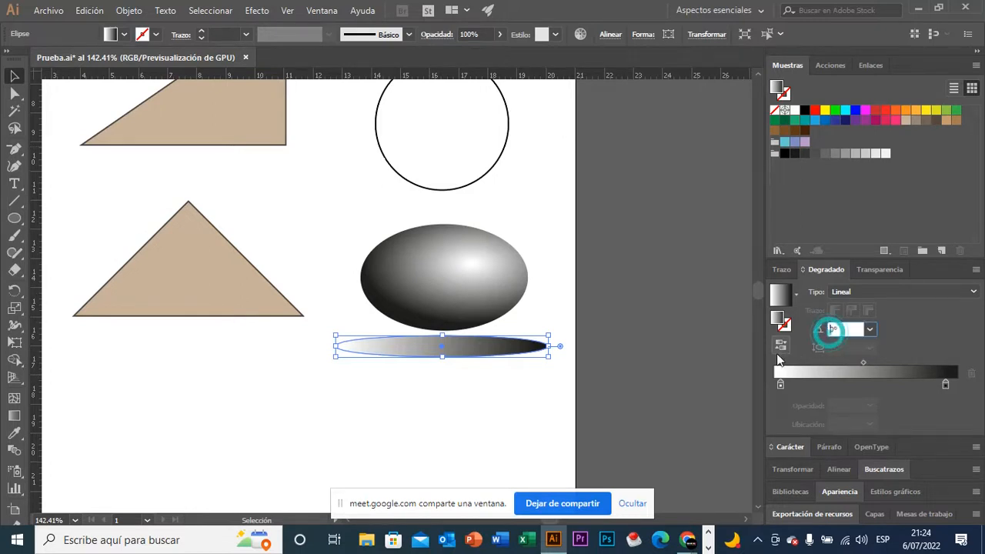
text(9)
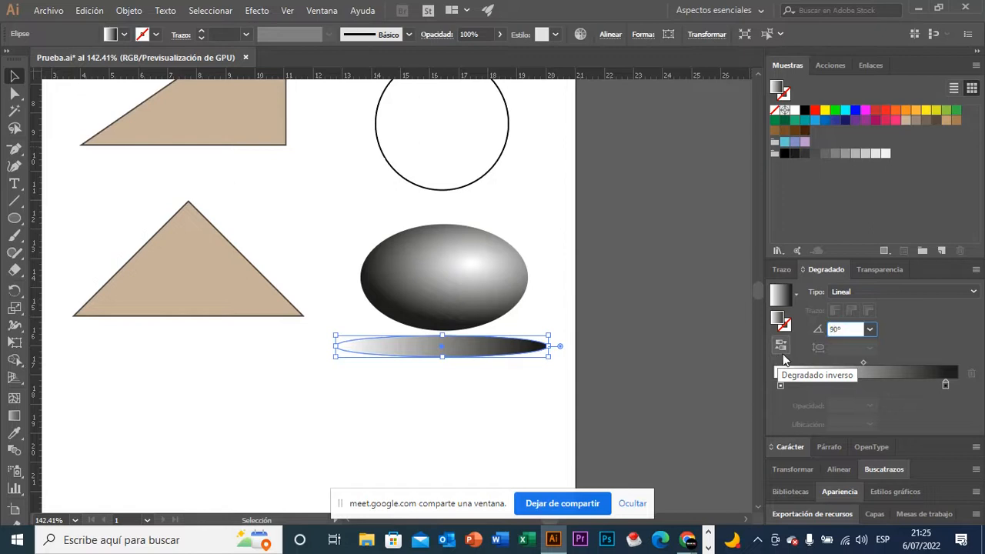
key(Return)
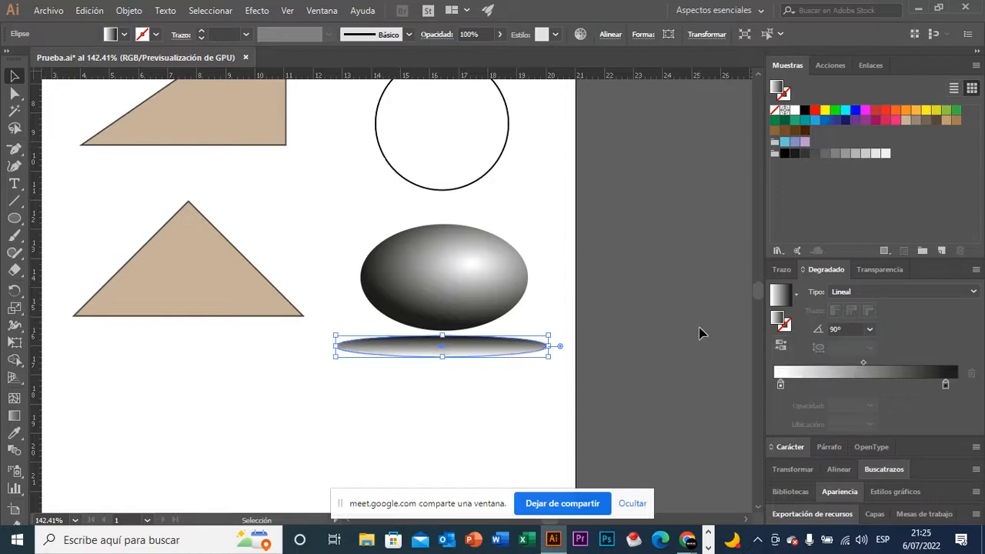
click(570, 308)
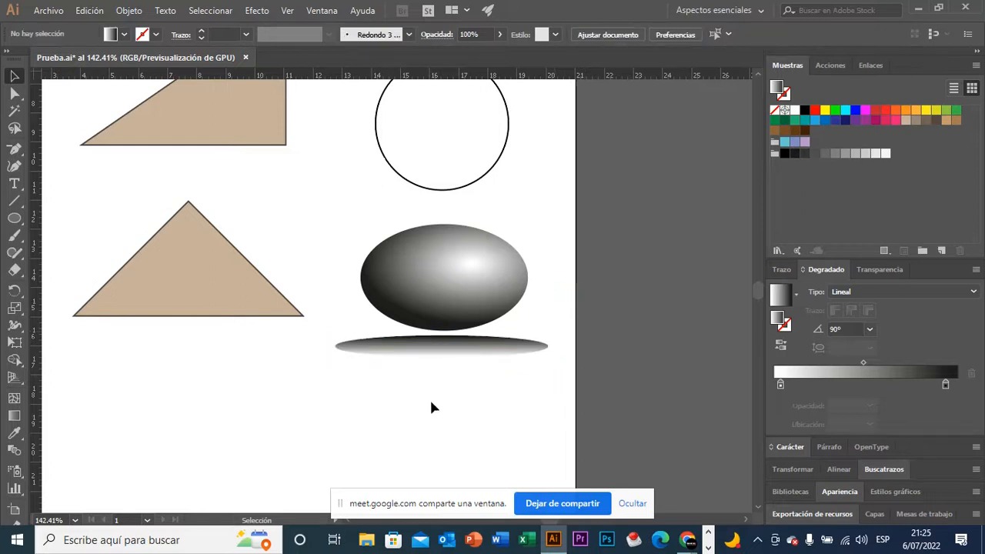
Change the flat ellipse's gradient type to Radial and deselect it.
click(454, 353)
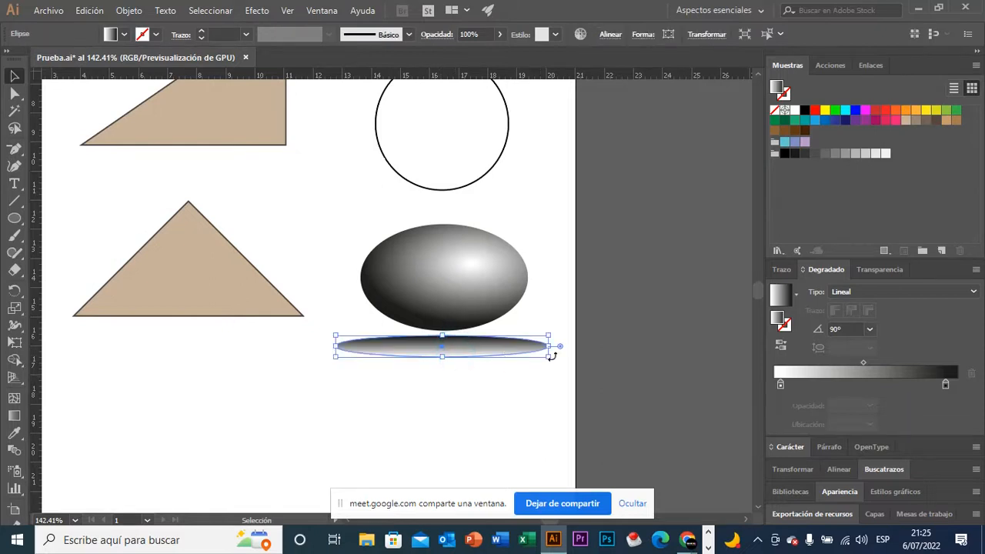
click(896, 291)
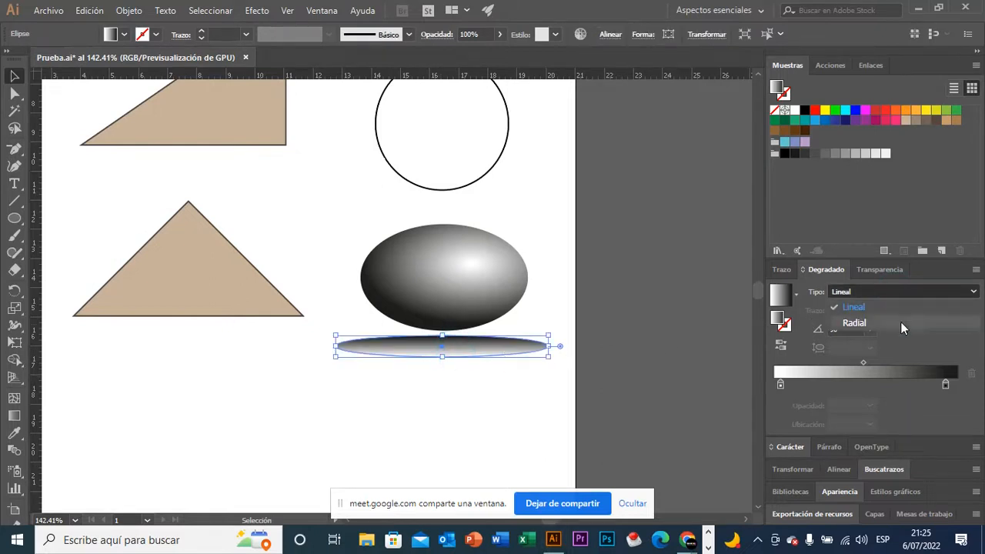
click(901, 323)
click(645, 336)
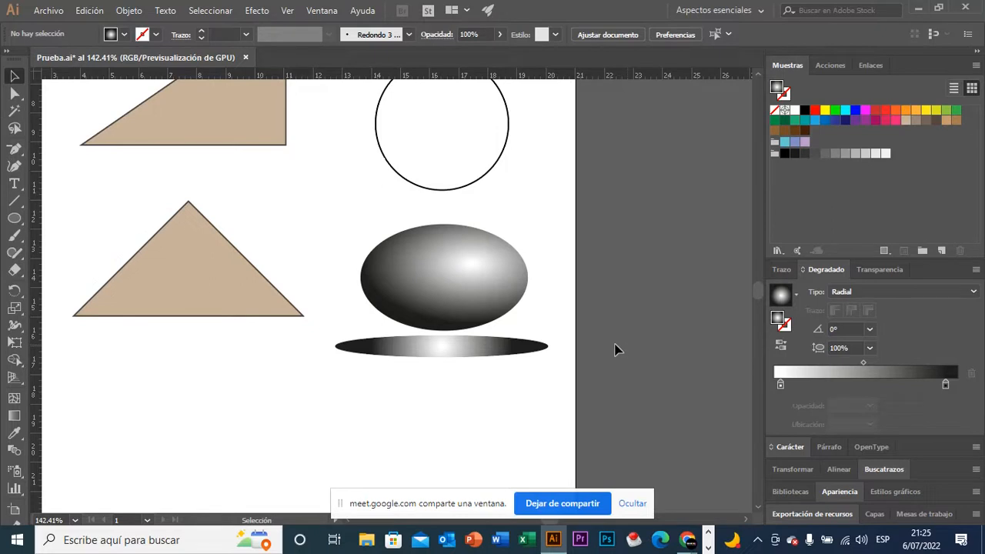
Flatten the flat ellipse's radial gradient to an 8.6% aspect ratio and widen it to the ellipse's side edges.
click(540, 351)
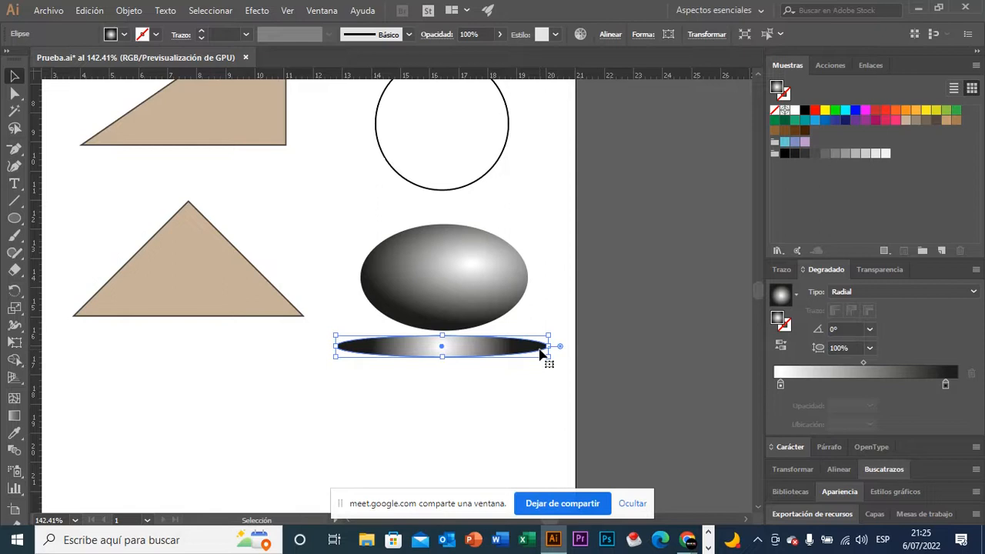
key(g)
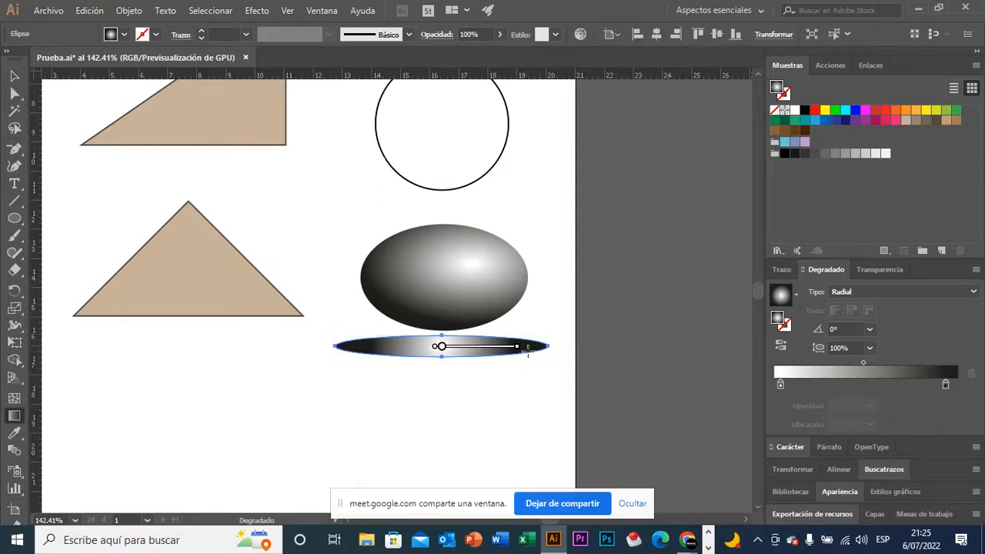
mouse_move(439, 346)
drag(442, 274, 442, 346)
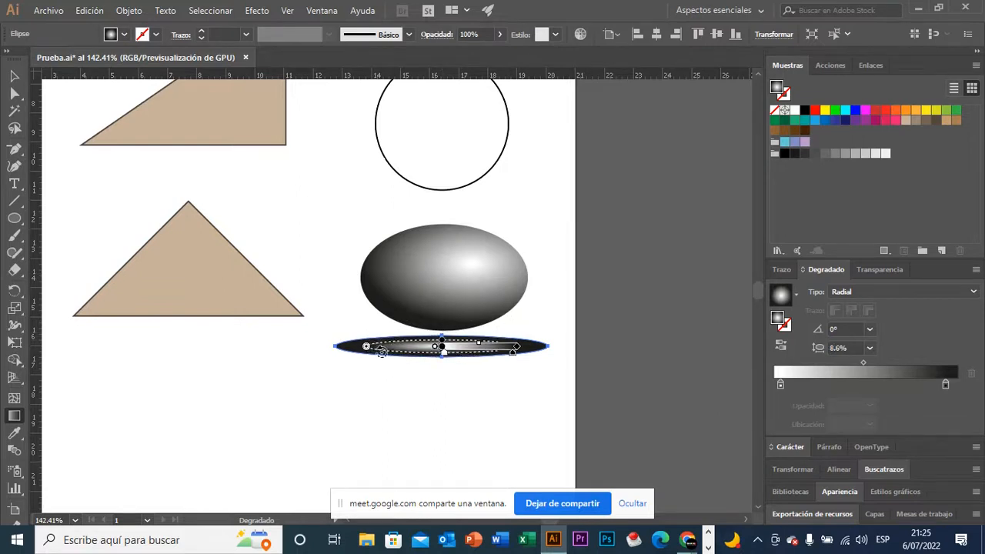
drag(366, 347, 336, 347)
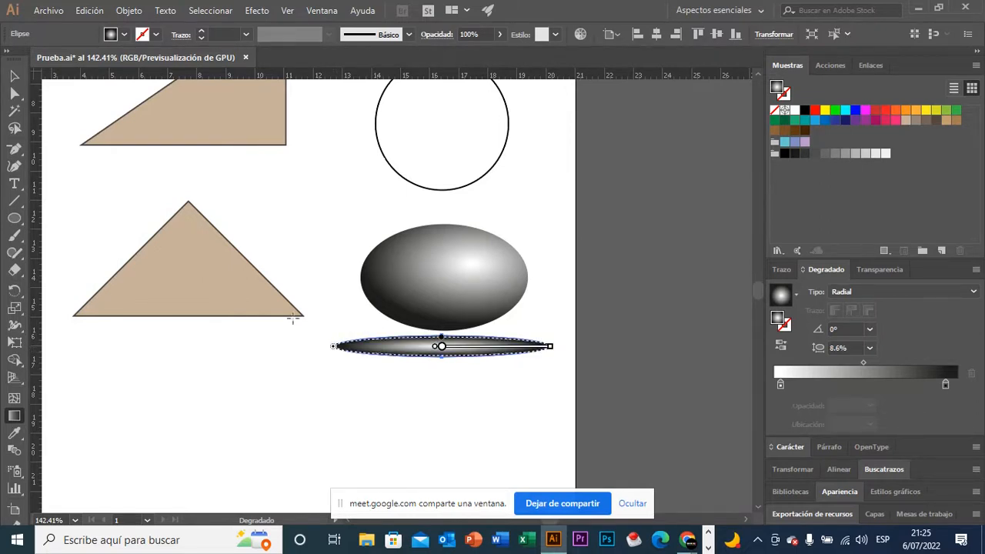
click(13, 76)
click(420, 365)
Reverse the flat ellipse's radial gradient so it fades from a black center to white edges, and deselect it.
drag(387, 347, 501, 368)
drag(576, 376, 493, 384)
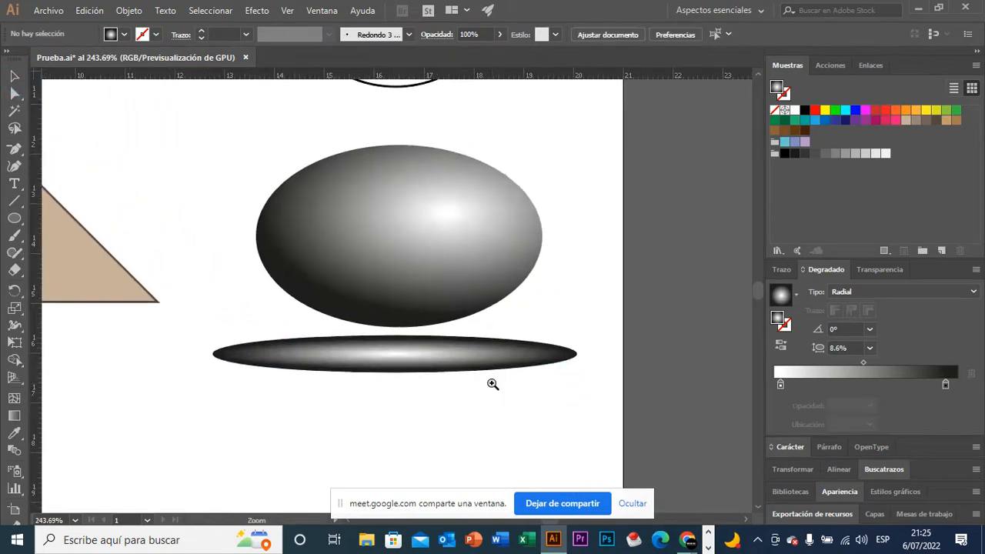
key(v)
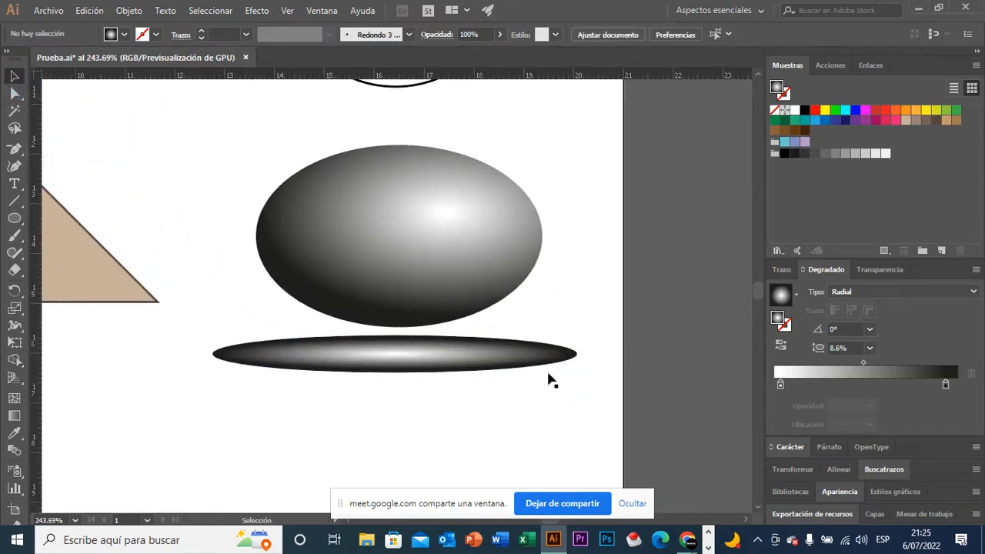
drag(513, 390, 515, 379)
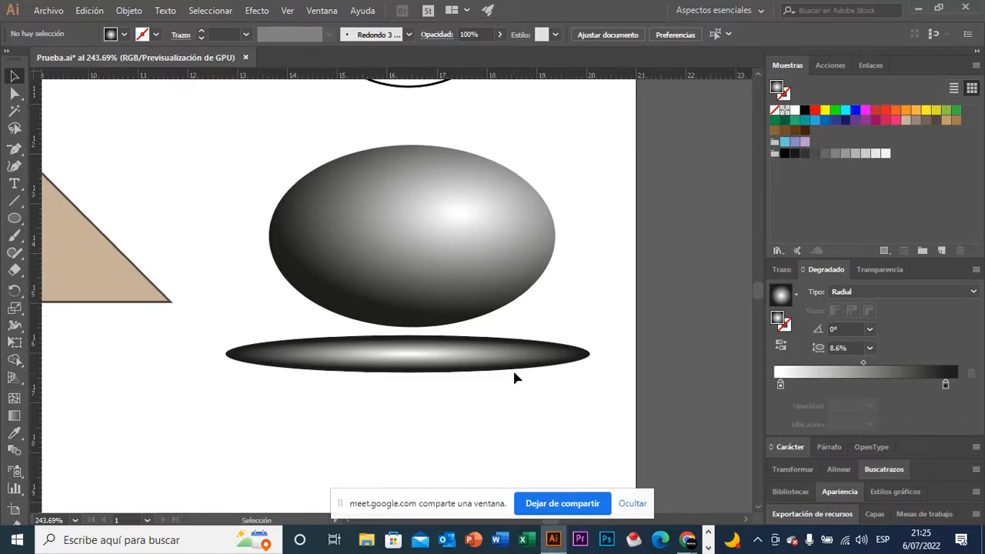
click(524, 362)
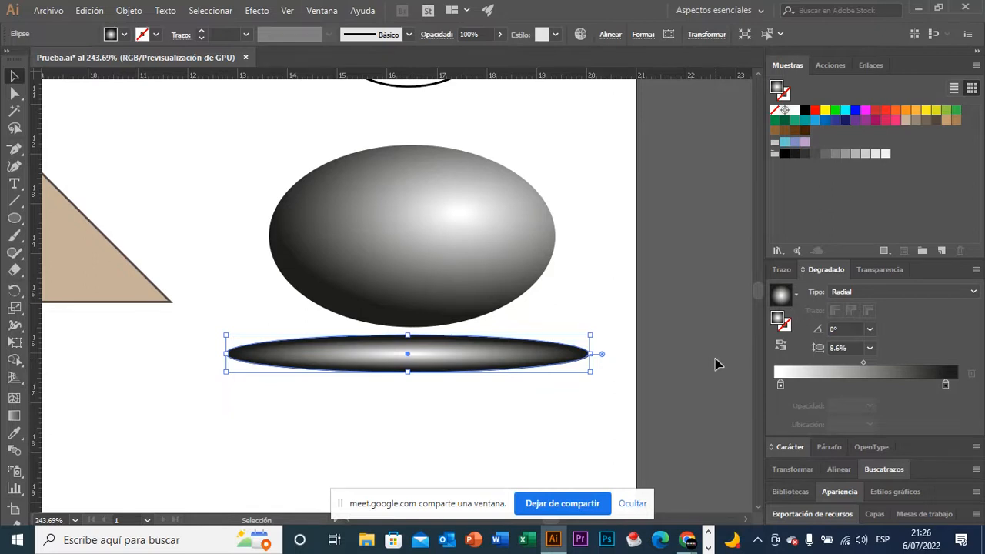
click(783, 350)
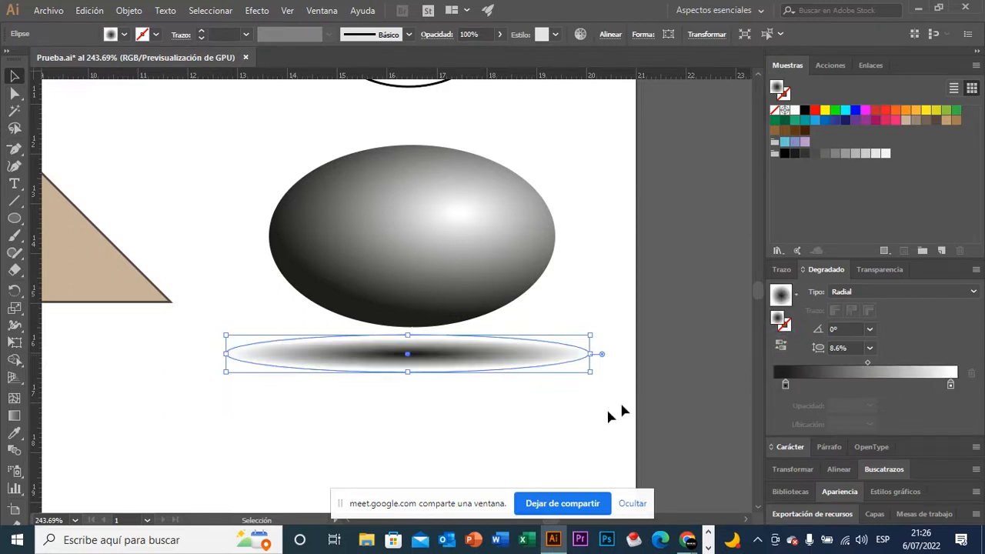
click(608, 411)
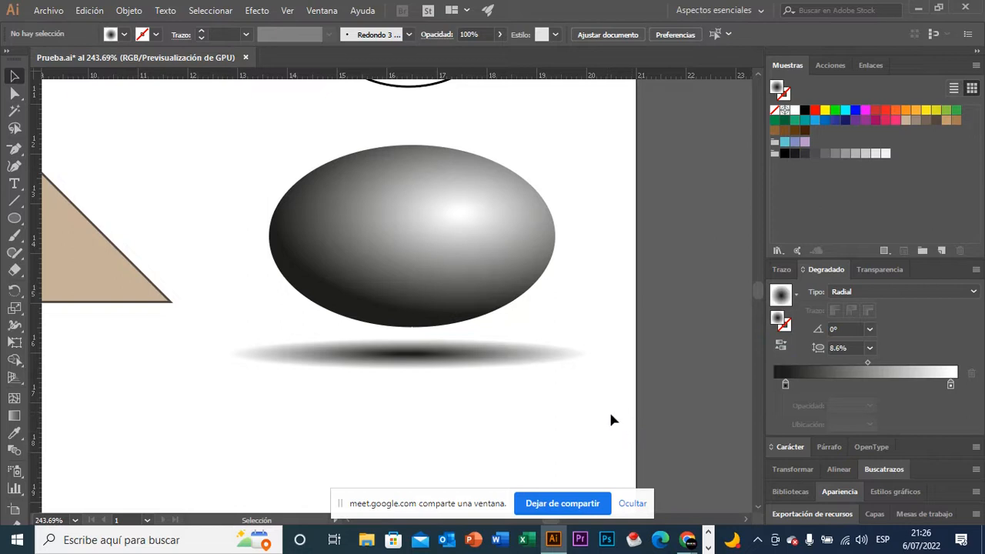
Move the flat shadow ellipse straight up until it overlaps the base of the large gradient ellipse.
click(539, 357)
drag(545, 367, 547, 342)
click(570, 378)
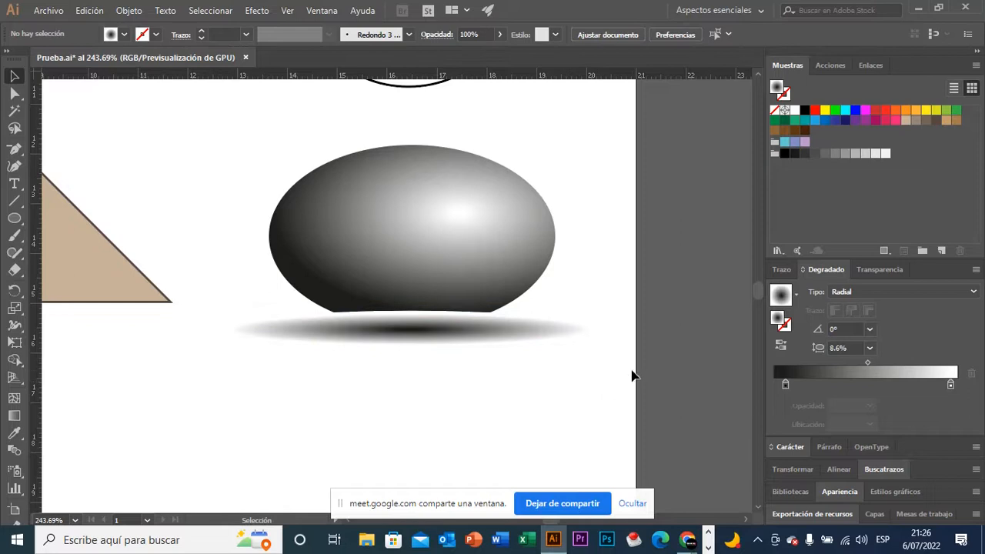
Send the shadow ellipse to the back, behind the large gradient ellipse, and deselect it.
scroll(630, 373, up, 1)
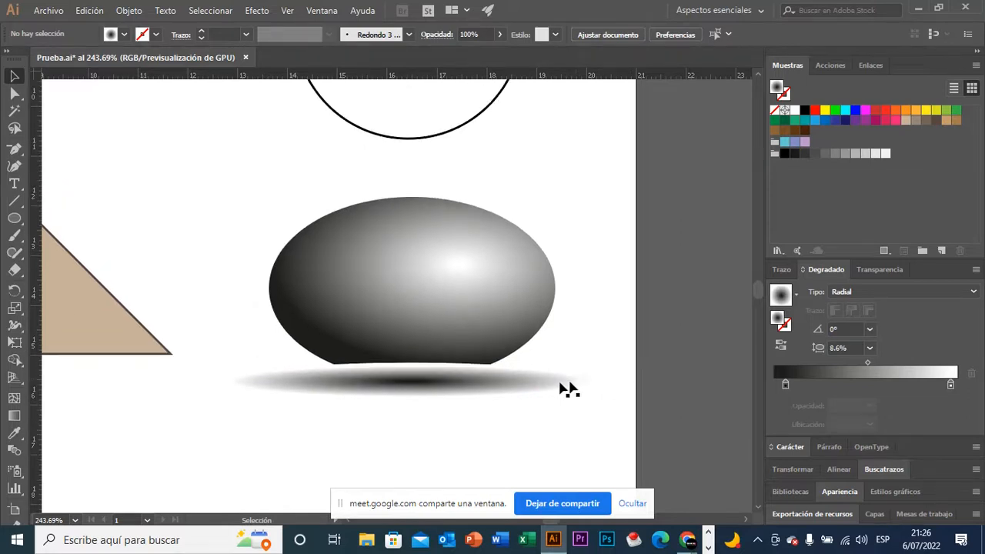
click(552, 385)
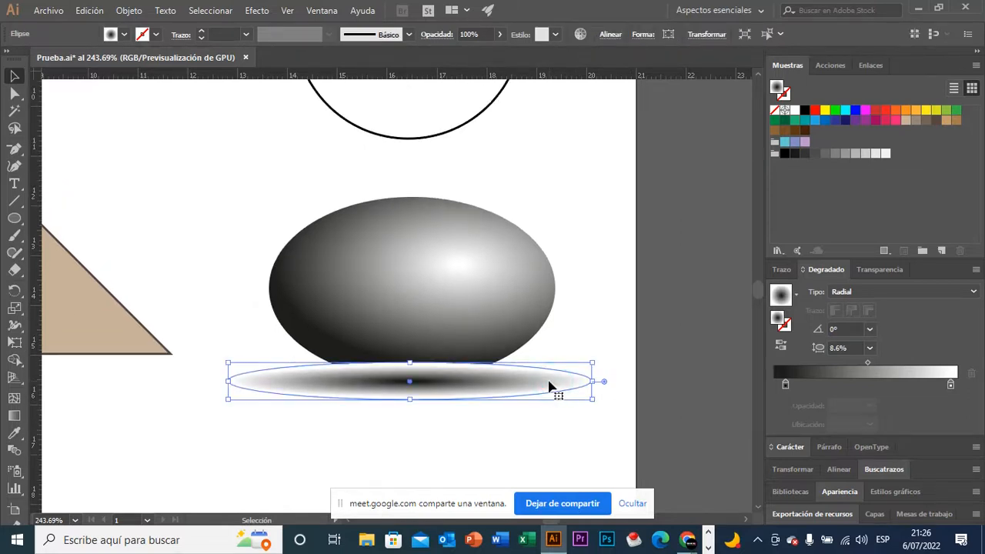
click(506, 308)
click(596, 329)
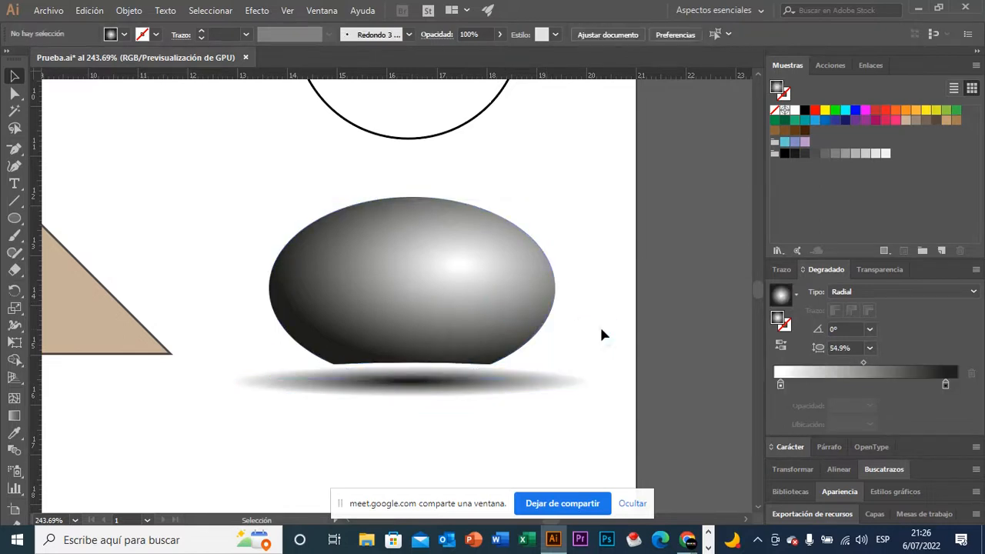
scroll(598, 329, down, 1)
click(551, 348)
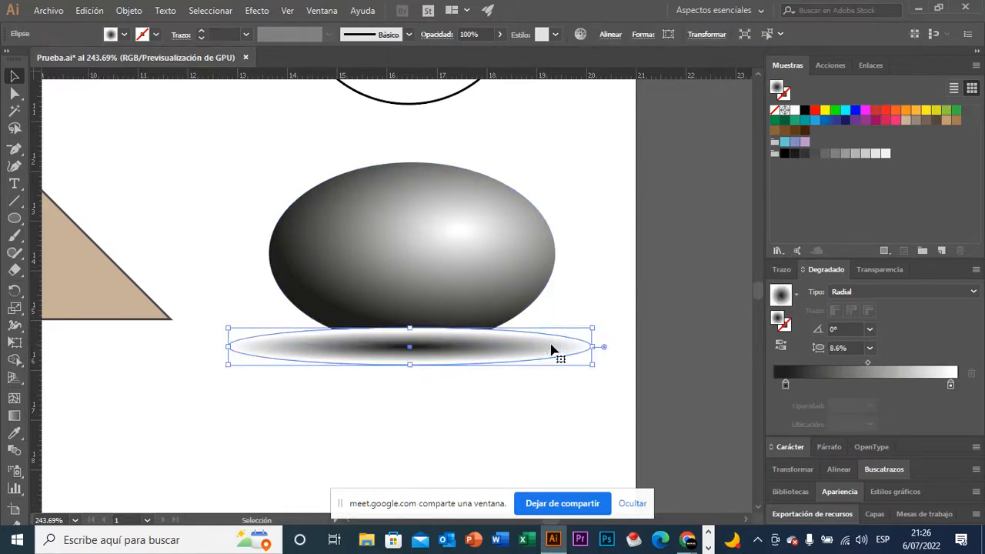
right_click(551, 350)
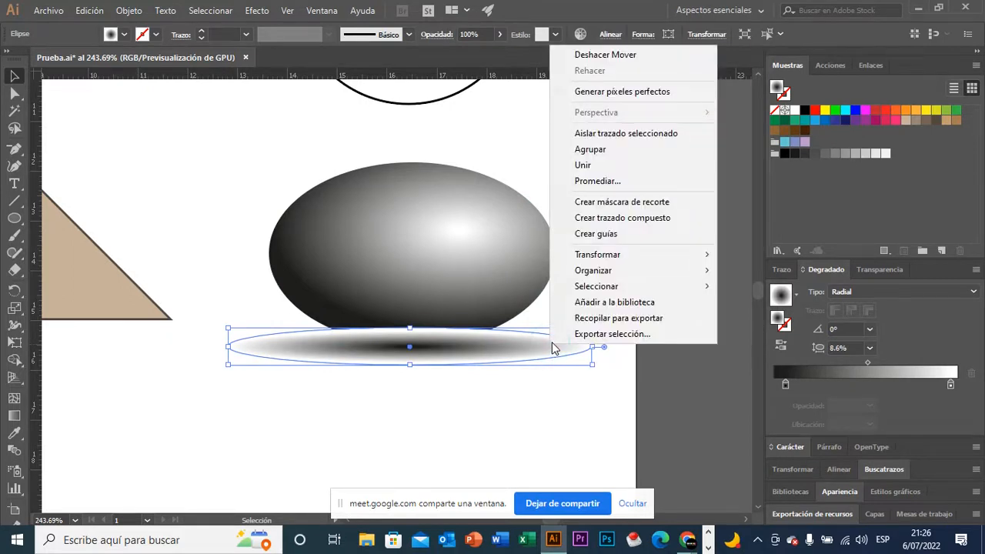
mouse_move(607, 279)
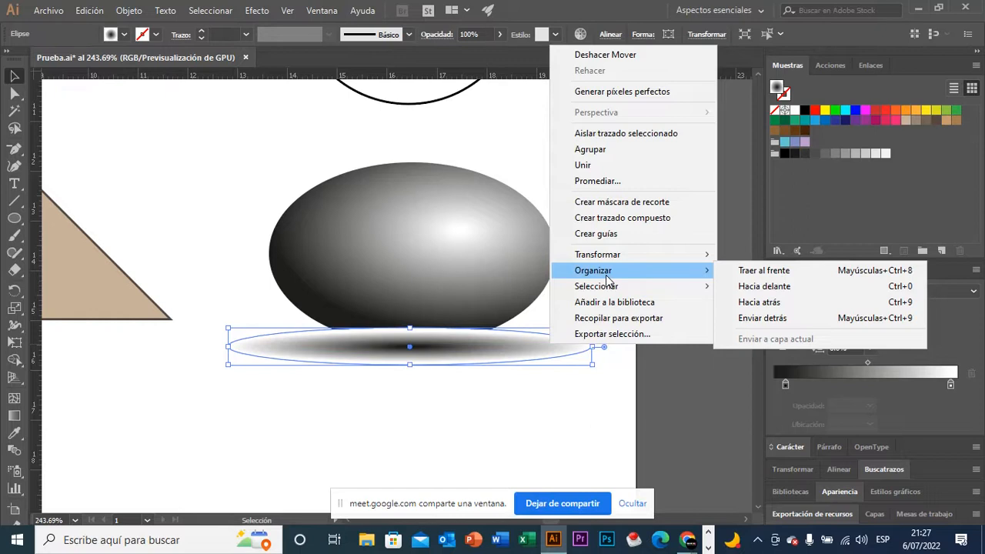
click(791, 318)
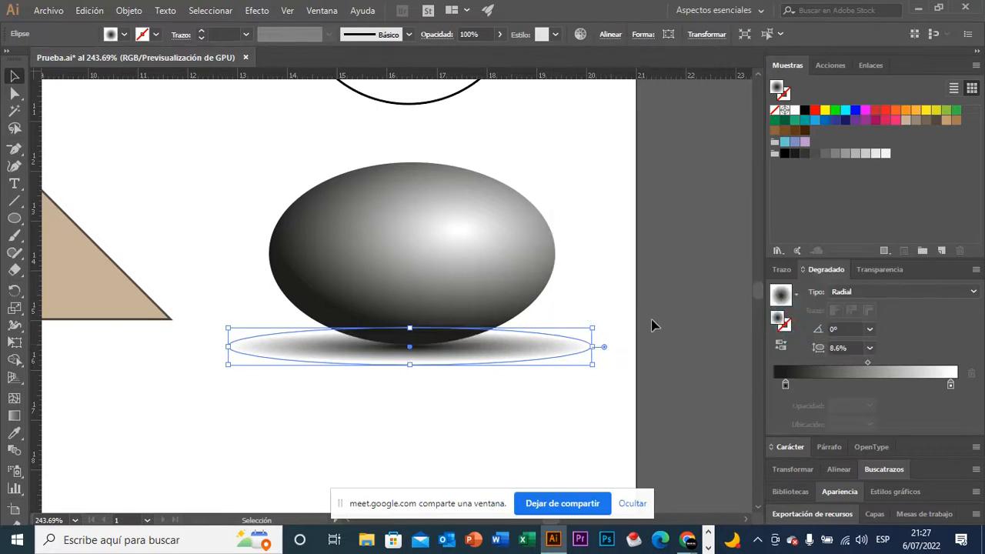
click(653, 323)
Nudge the shadow ellipse slightly upward beneath the base of the large ellipse and deselect it.
key(z)
drag(380, 364, 539, 398)
key(v)
click(531, 346)
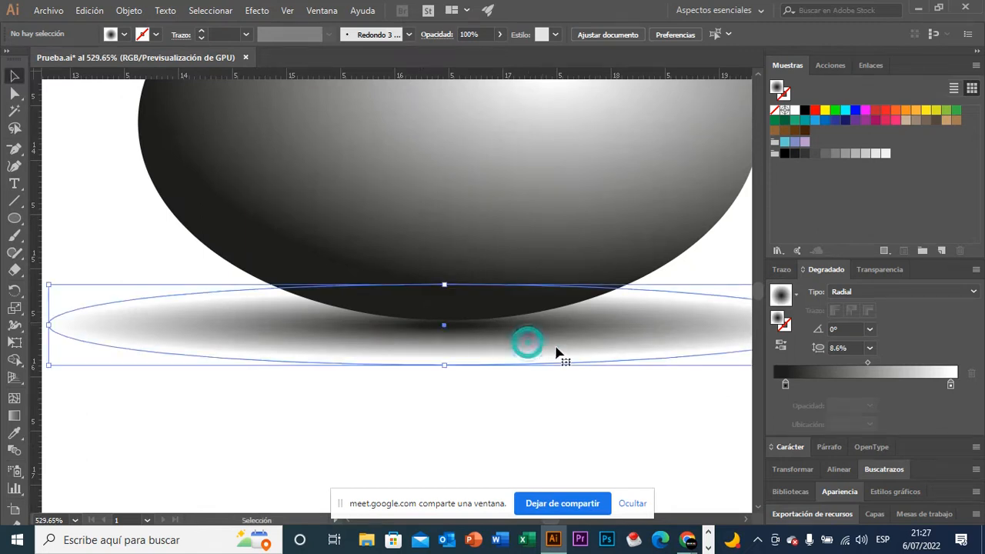
click(562, 349)
drag(563, 347, 563, 345)
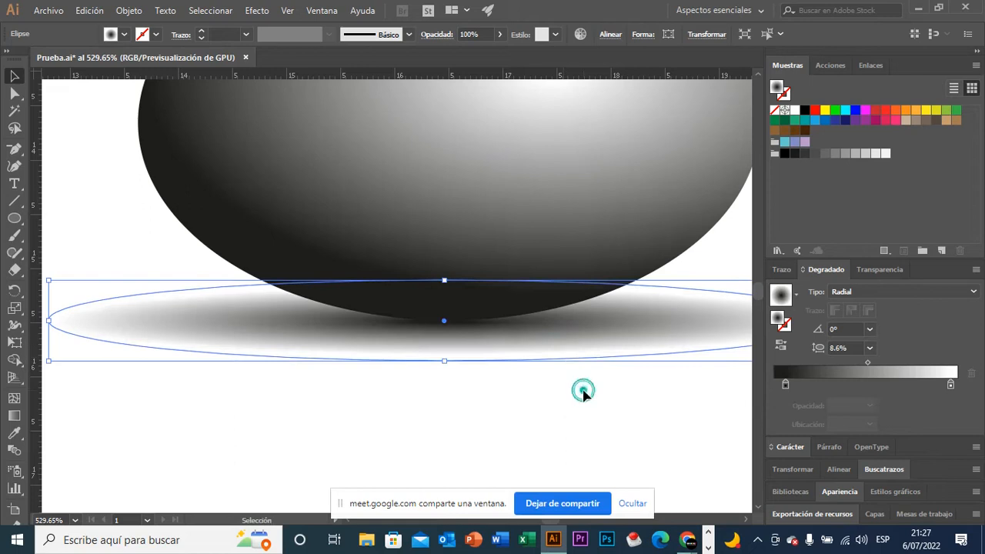
click(584, 393)
Examine the shaded ellipse and its shadow together from a wider view.
key(z)
drag(642, 387, 404, 330)
key(space)
drag(641, 426, 506, 388)
drag(592, 411, 494, 361)
key(v)
key(ctrl+space)
key(space)
drag(482, 370, 524, 390)
key(v)
key(space)
drag(609, 396, 533, 387)
key(ctrl+space)
drag(436, 316, 494, 330)
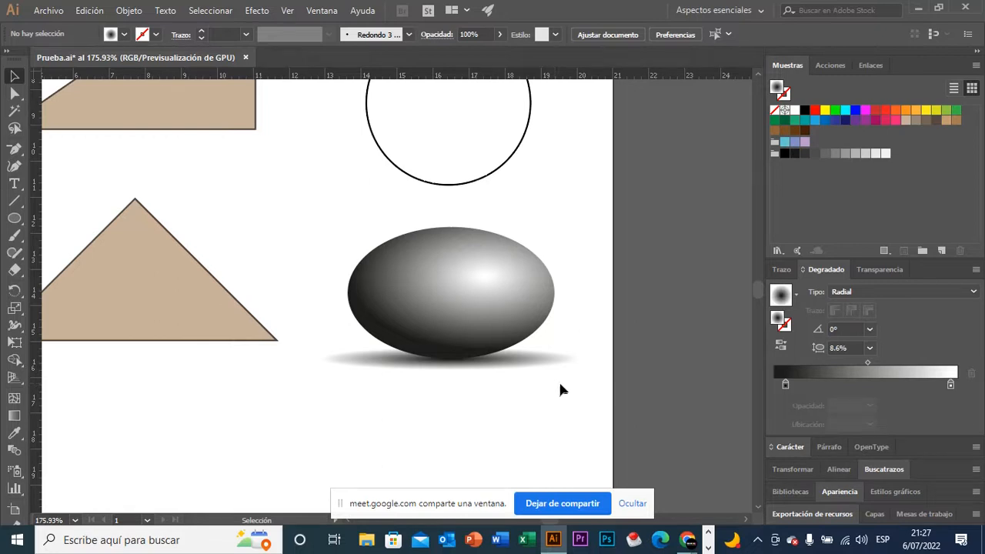
Switch the color model of the large ellipse's white gradient stop to CMYK, after trying RGB.
click(525, 319)
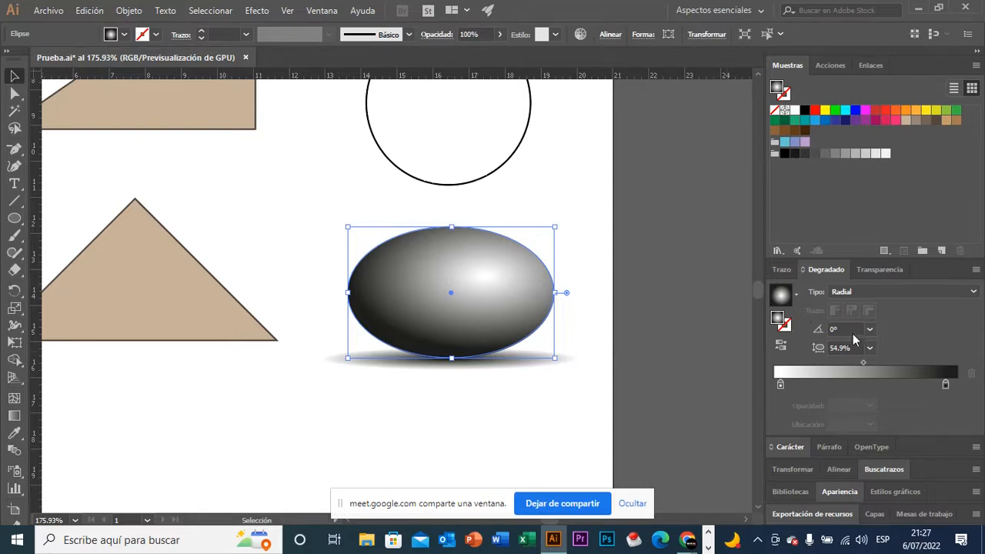
double_click(782, 386)
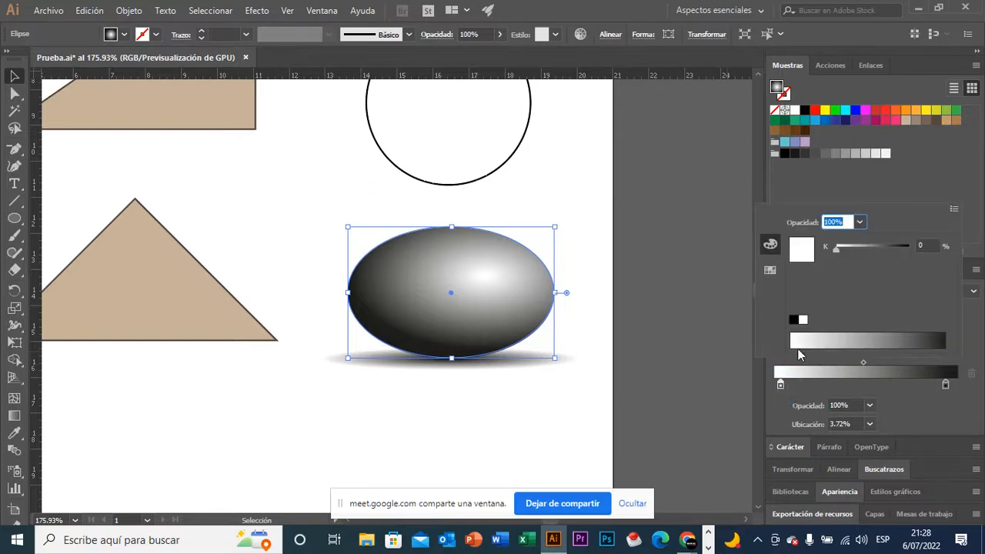
click(955, 211)
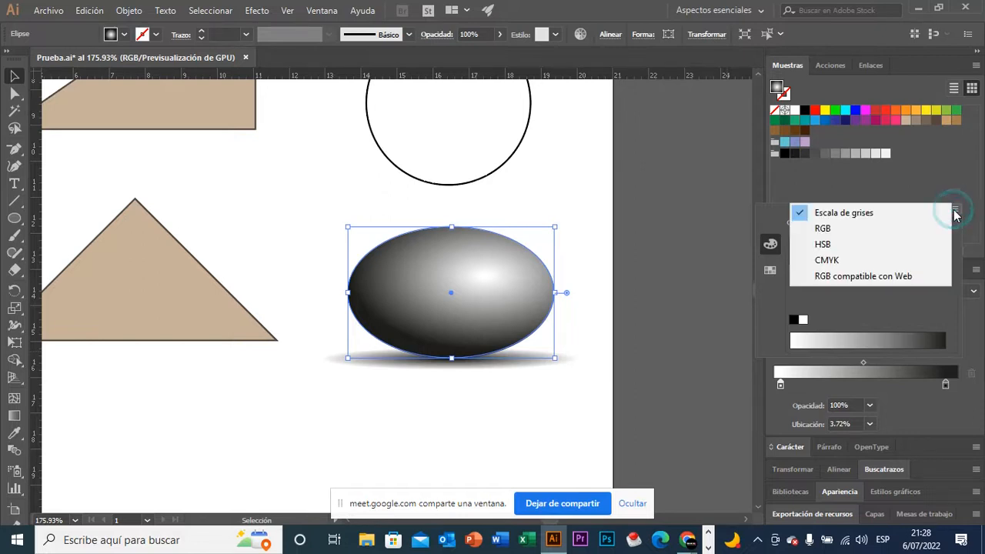
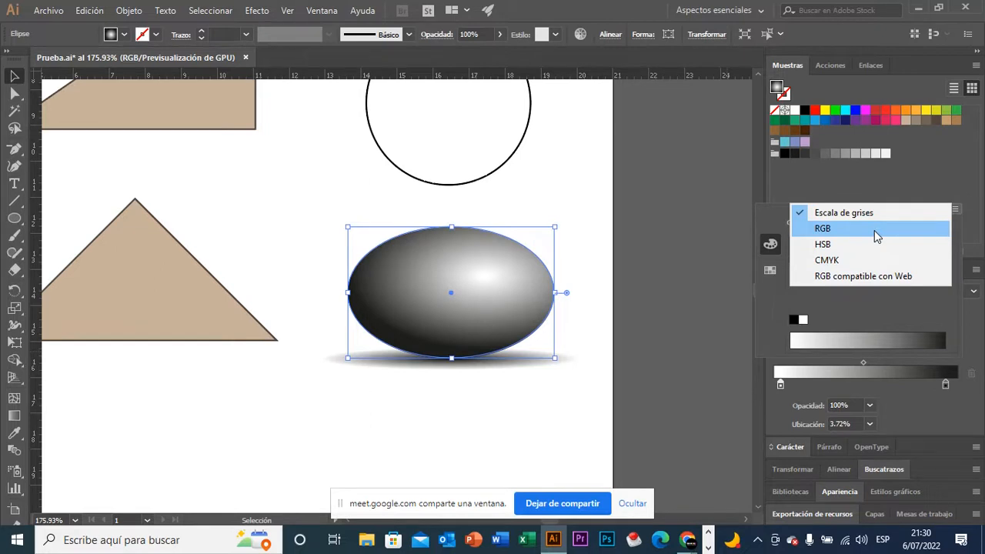
click(874, 231)
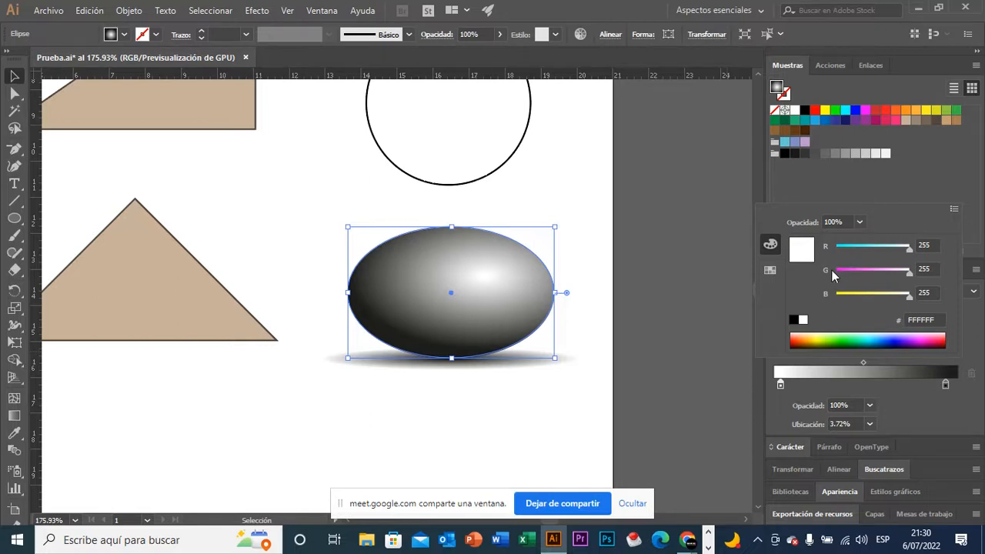
click(954, 208)
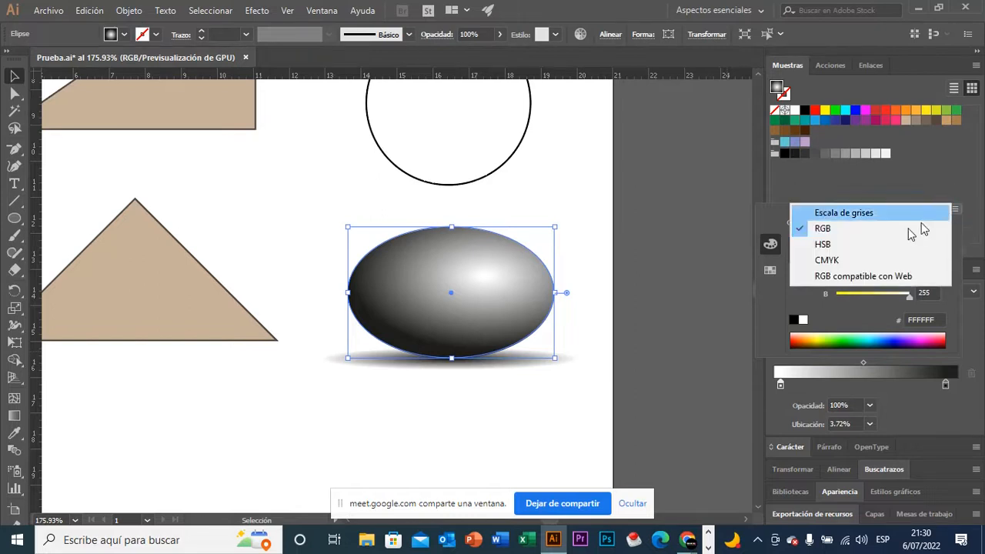
click(887, 263)
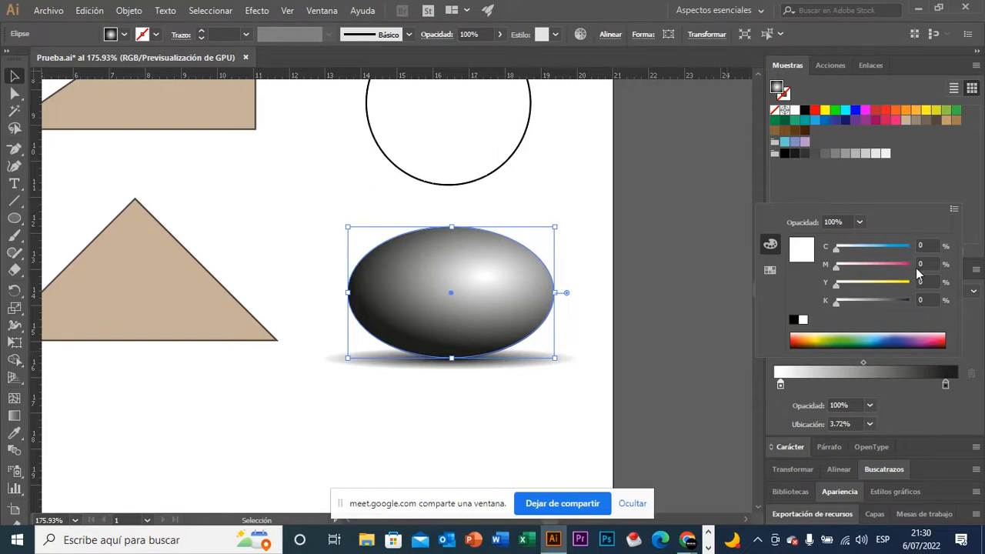
Switch the large ellipse's white gradient stop to RGB and recolor it light cream, about R 238, G 221, B 176.
click(953, 209)
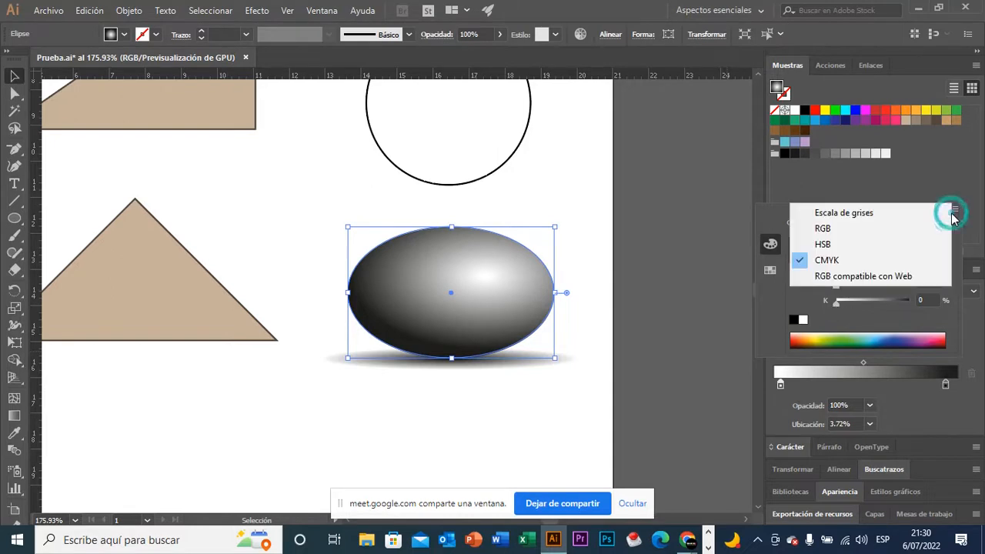
click(909, 236)
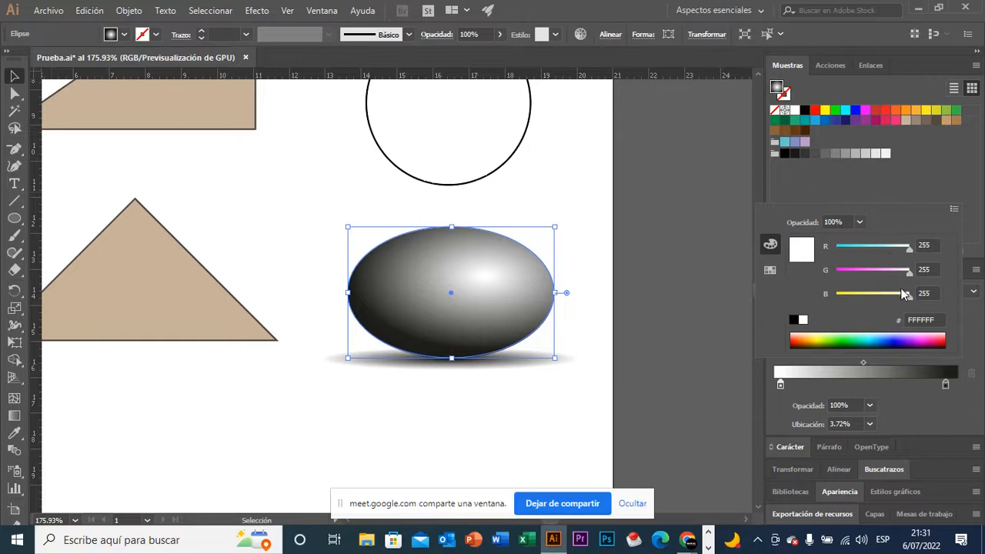
drag(907, 299, 889, 300)
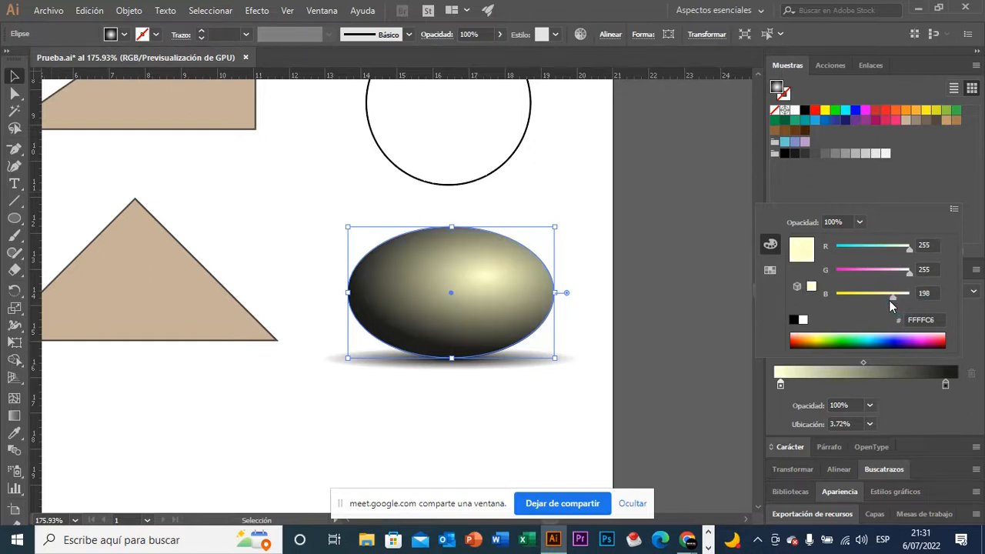
drag(907, 272, 909, 249)
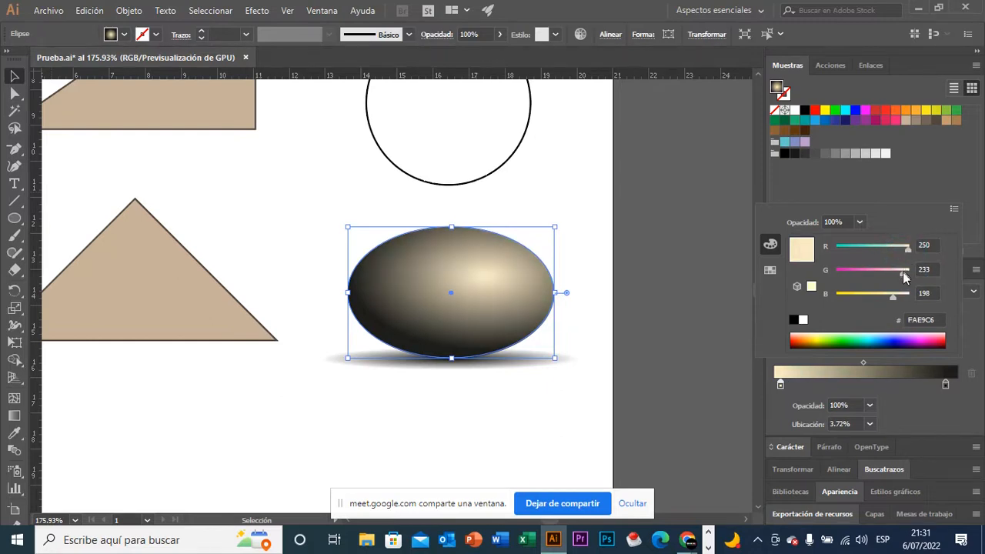
drag(891, 297, 885, 306)
drag(905, 273, 904, 257)
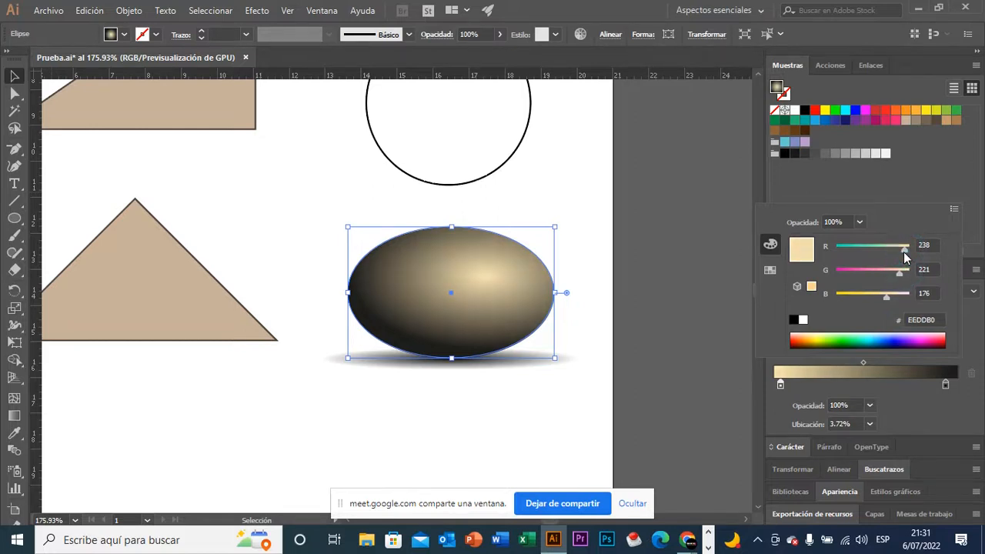
click(973, 239)
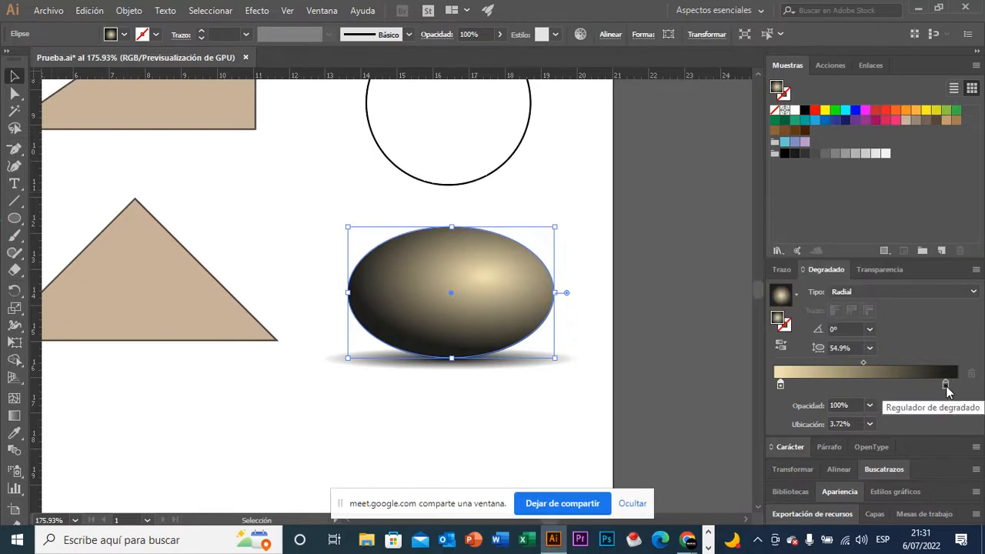
Switch the black outer gradient stop of the large ellipse to RGB and recolor it orange, about R 216, G 122, B 26.
click(946, 385)
double_click(946, 385)
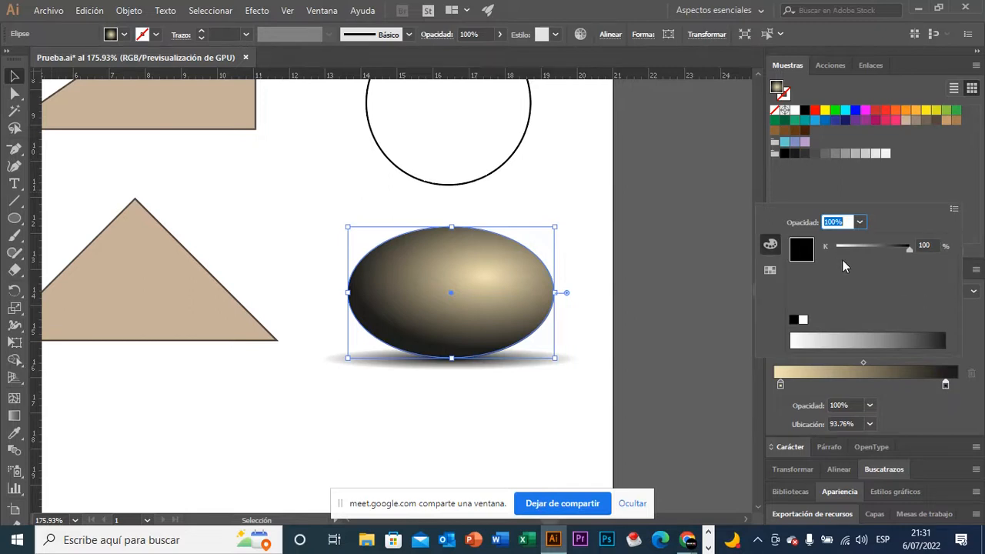
click(955, 211)
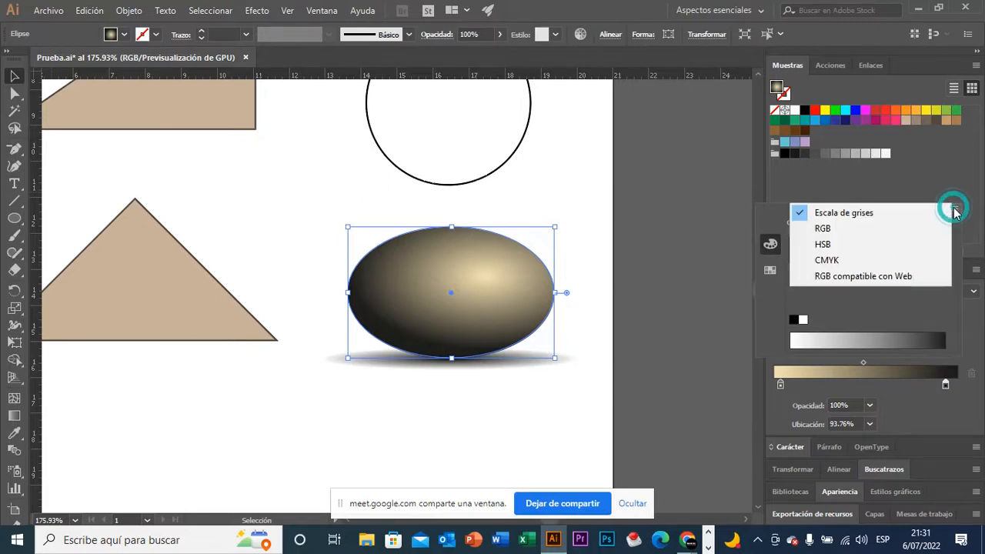
click(928, 231)
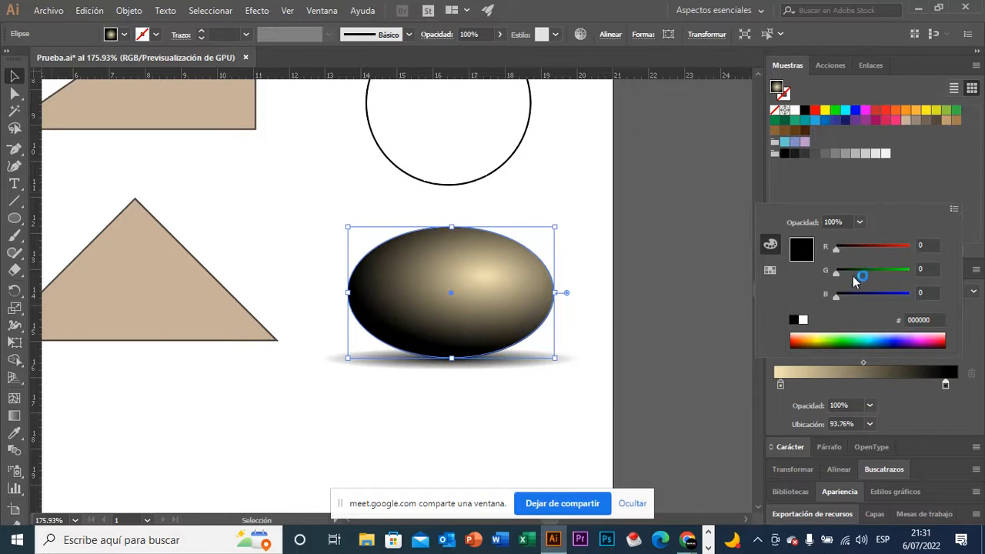
drag(837, 273, 887, 249)
drag(834, 297, 870, 274)
click(842, 298)
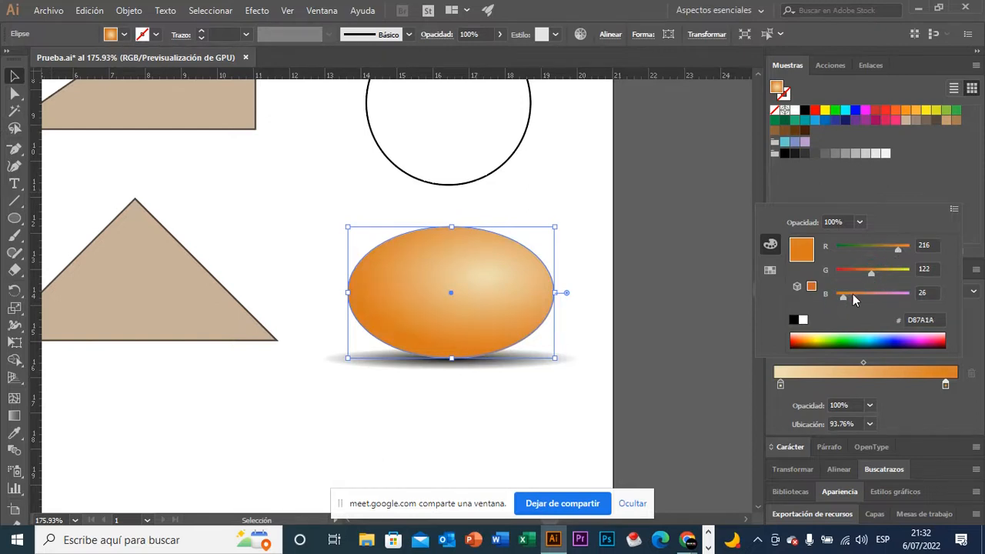
Shift the outer gradient stop's orange to a golden ochre by adjusting its red, green and blue values.
drag(873, 272, 893, 256)
click(891, 254)
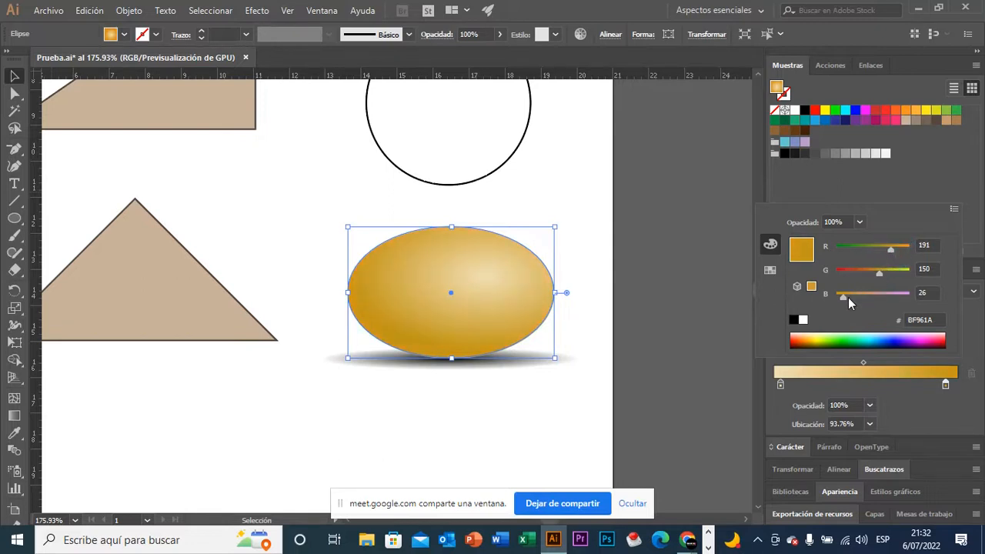
click(847, 296)
click(875, 275)
click(943, 189)
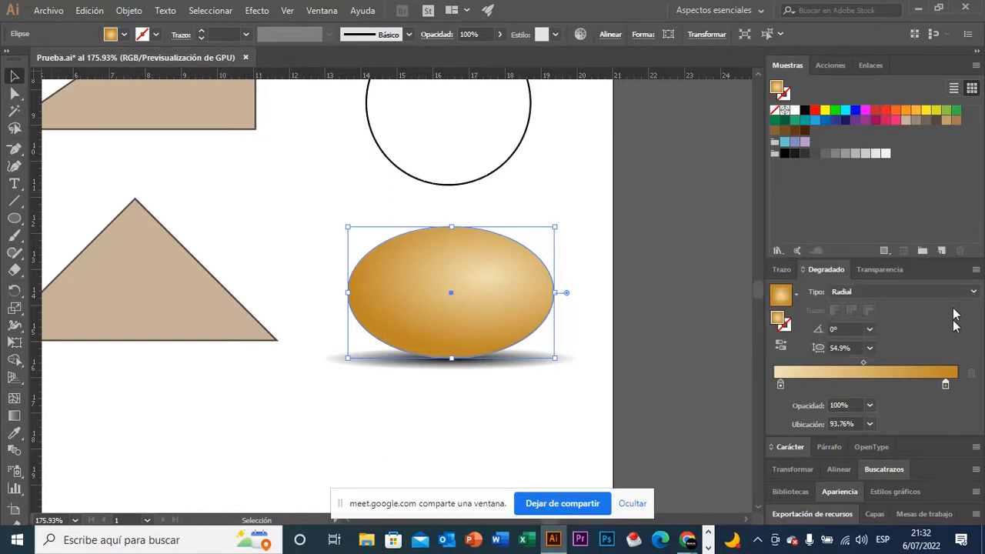
Lighten the shadow ellipse's black gradient stop to 85% K and deselect the shadow.
click(642, 369)
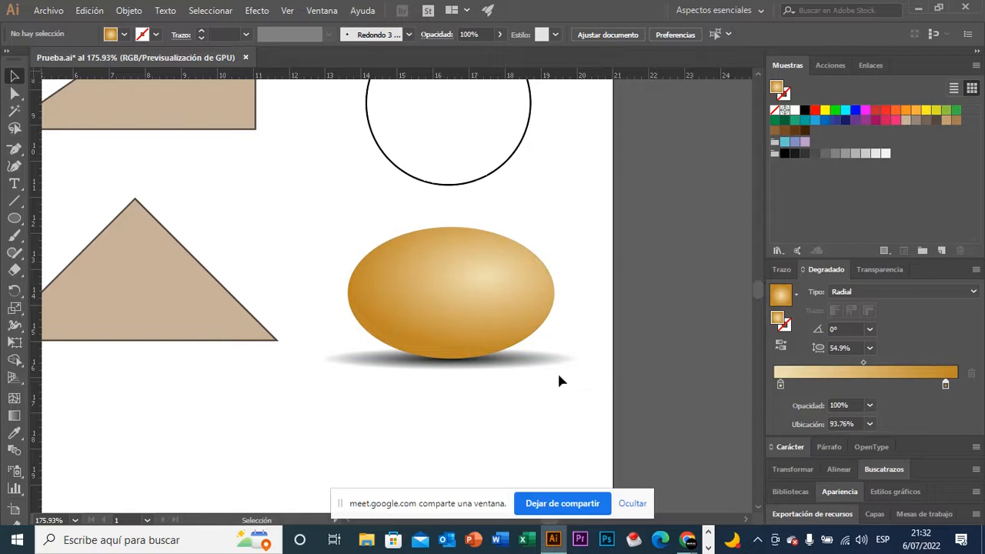
click(523, 361)
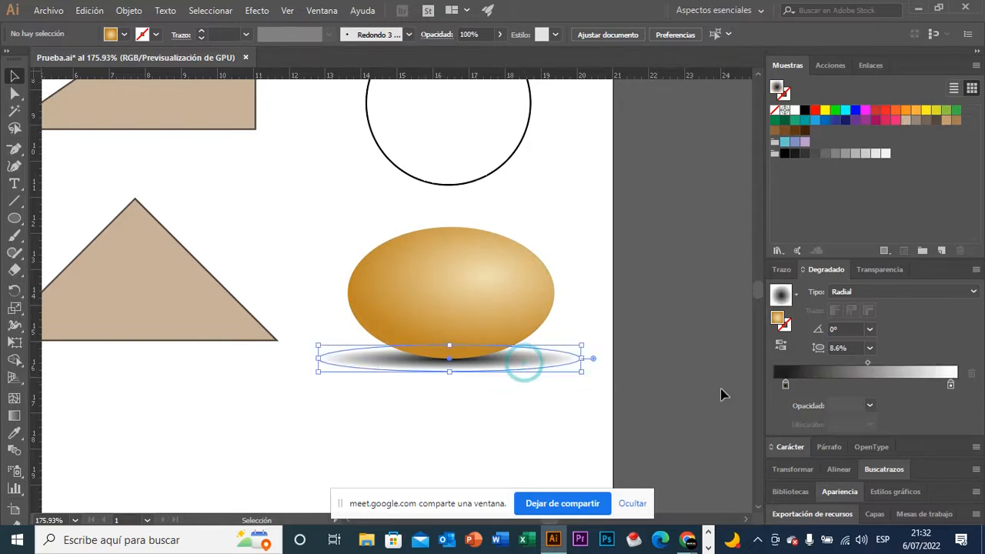
click(786, 385)
double_click(786, 384)
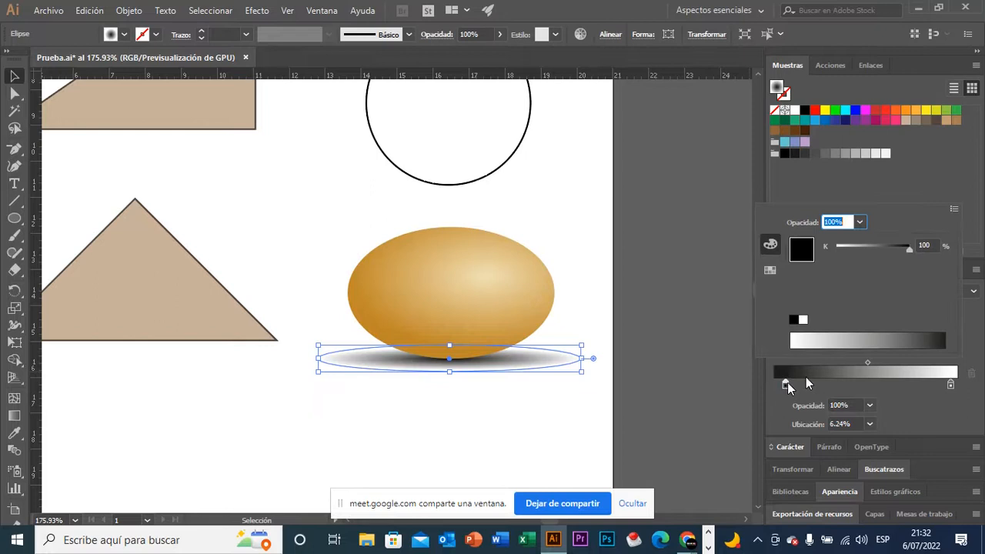
drag(910, 250, 899, 250)
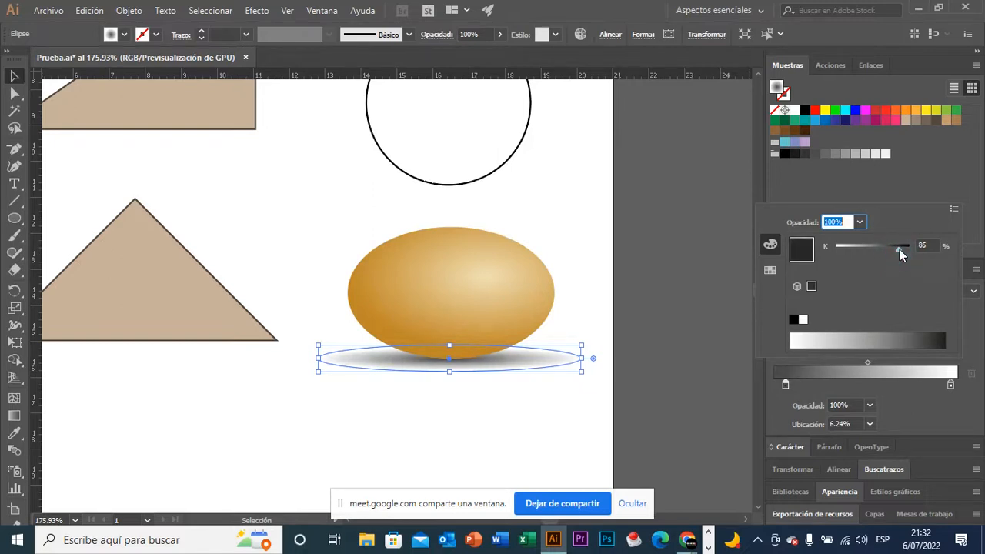
click(915, 186)
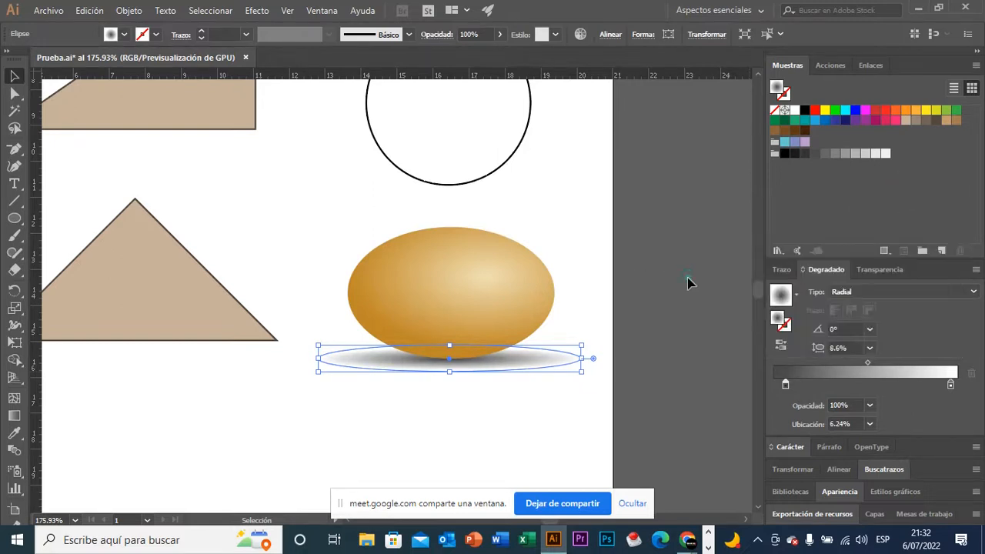
click(688, 277)
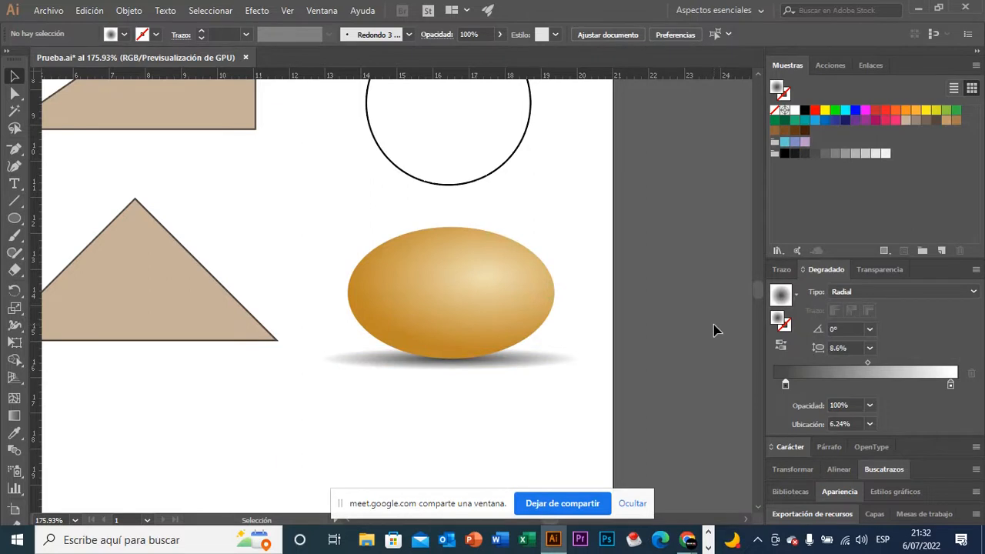
Examine the golden ellipse and its shadow alongside the other shapes from a wider view.
scroll(699, 349, up, 2)
key(z)
drag(697, 360, 648, 317)
key(space)
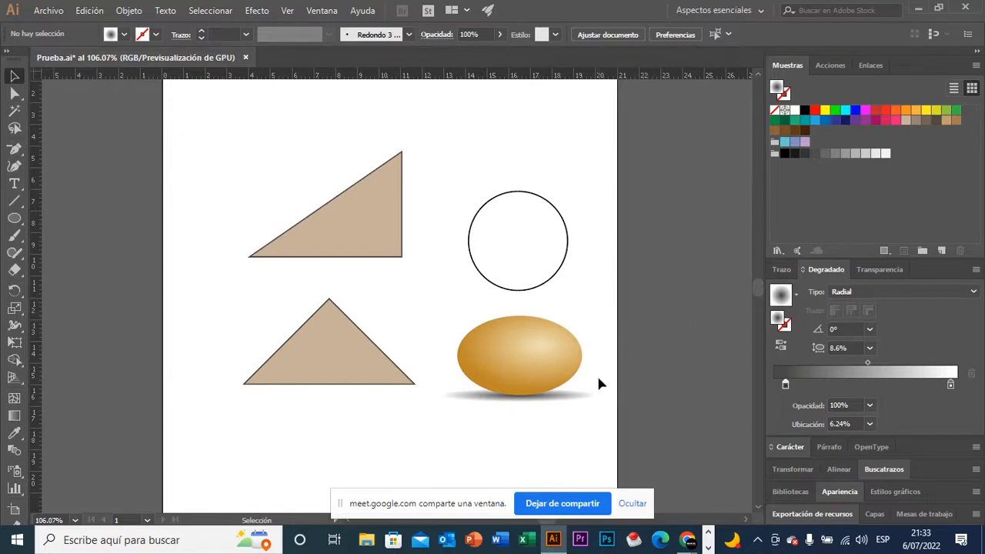
click(522, 377)
click(467, 453)
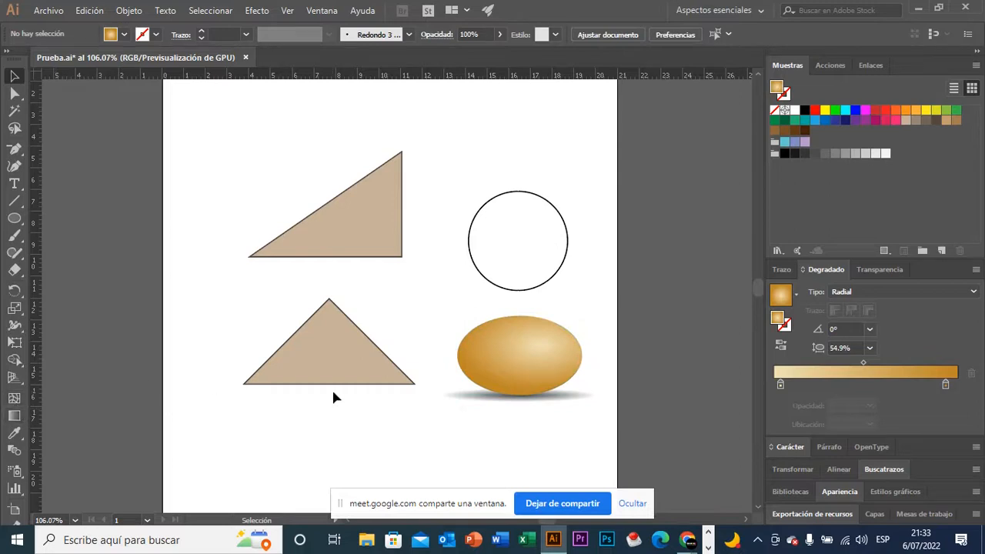
scroll(333, 397, down, 3)
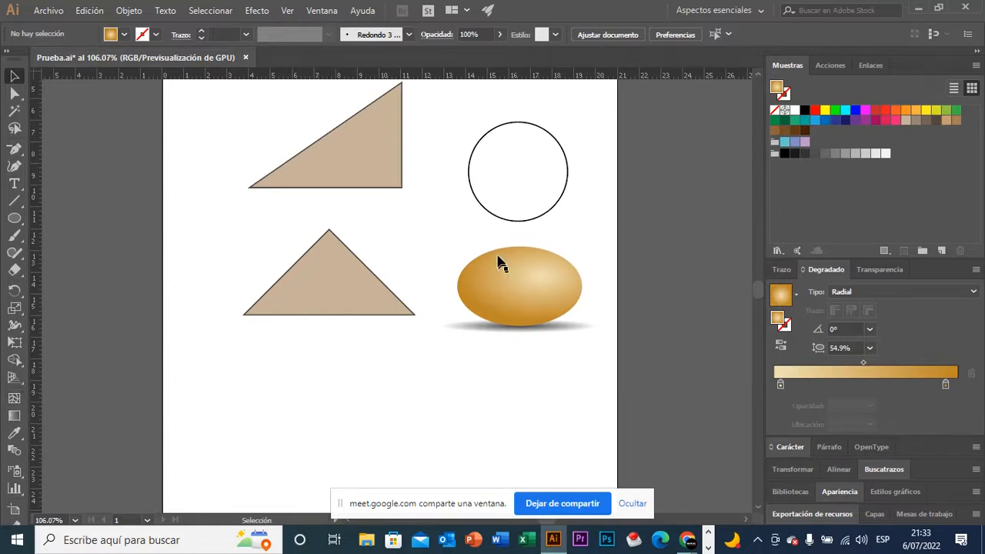
Move the large ellipse's ochre gradient stop inward to about 85% and place a duplicate of it at about 94.5%.
click(549, 308)
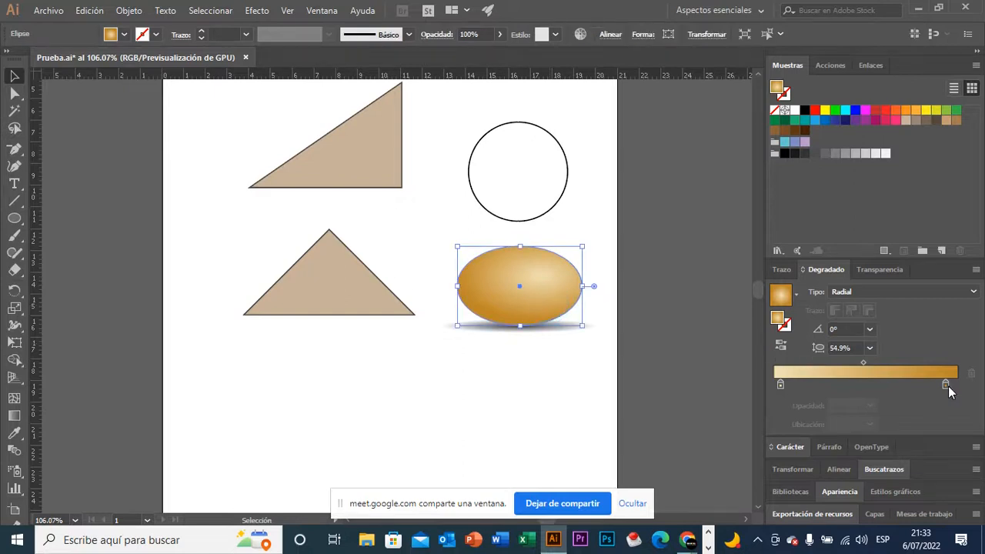
mouse_move(947, 386)
mouse_down()
mouse_move(935, 395)
mouse_move(929, 384)
mouse_up()
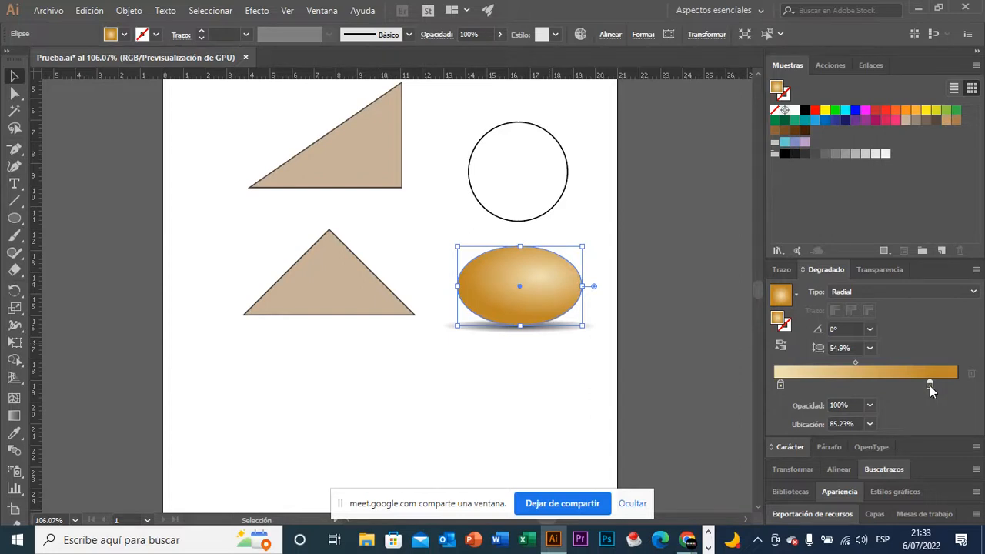
drag(931, 385, 948, 385)
drag(931, 385, 928, 385)
Recolor the duplicated outermost gradient stop a darker orange-brown, R 181, G 115, B 24.
click(947, 385)
double_click(946, 384)
drag(847, 295, 889, 248)
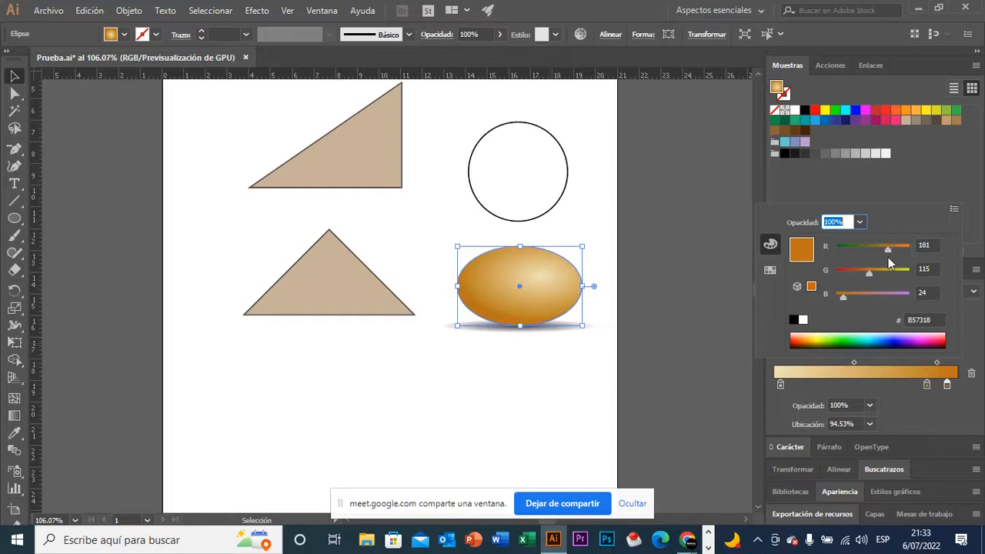
Move the two outer stops inward, the darker to about 88%, duplicate the lighter ochre stop at about 98%, and deselect the ellipse.
click(927, 388)
mouse_move(927, 388)
mouse_down()
mouse_move(945, 387)
mouse_move(918, 384)
mouse_move(936, 387)
mouse_up()
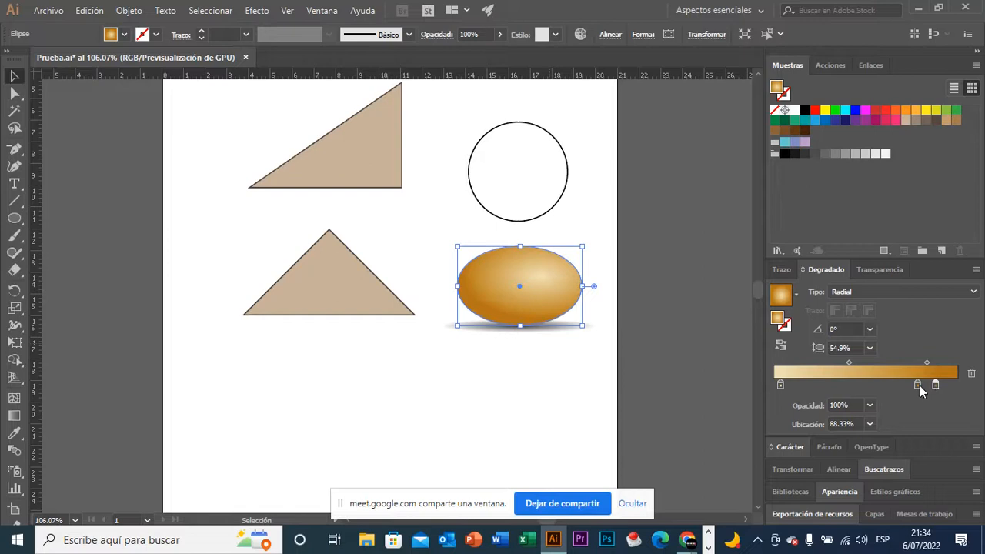
click(919, 385)
drag(919, 386, 954, 386)
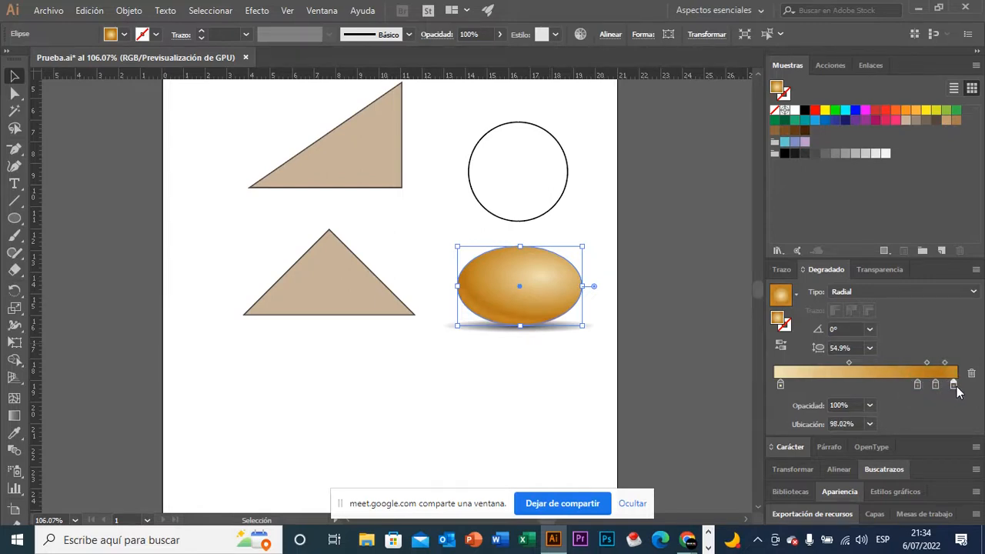
click(703, 369)
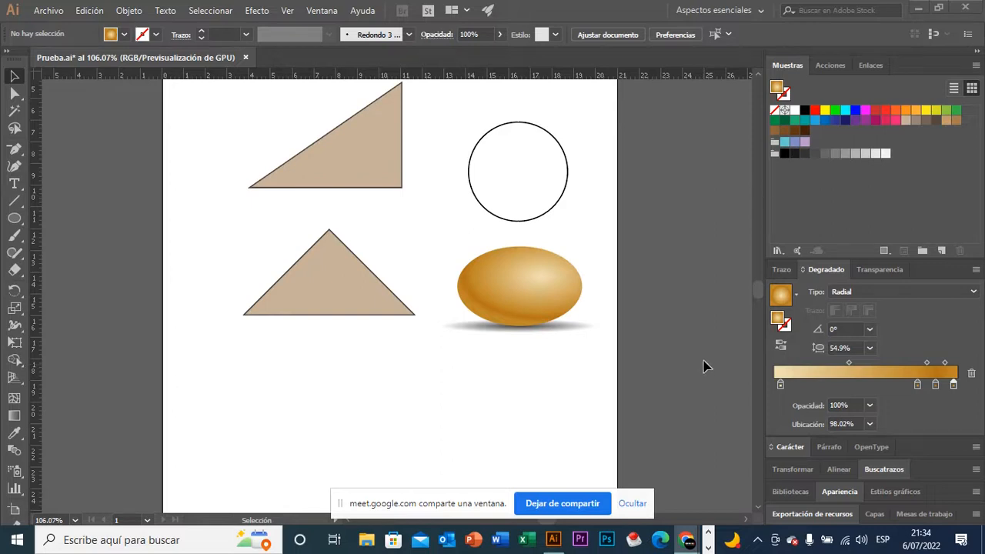
Collapse the panel dock to icons and show the whole artboard in the enlarged workspace.
scroll(701, 367, up, 3)
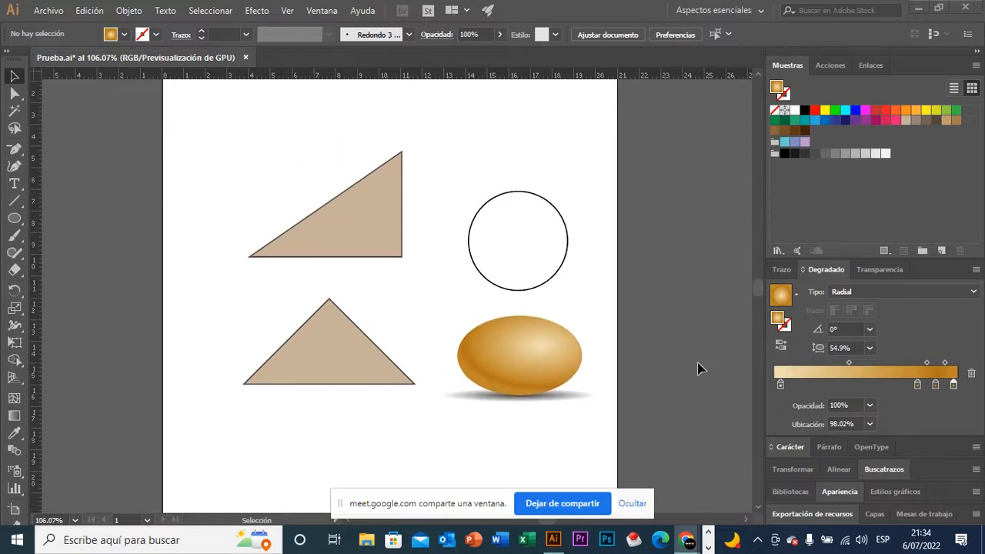
click(704, 369)
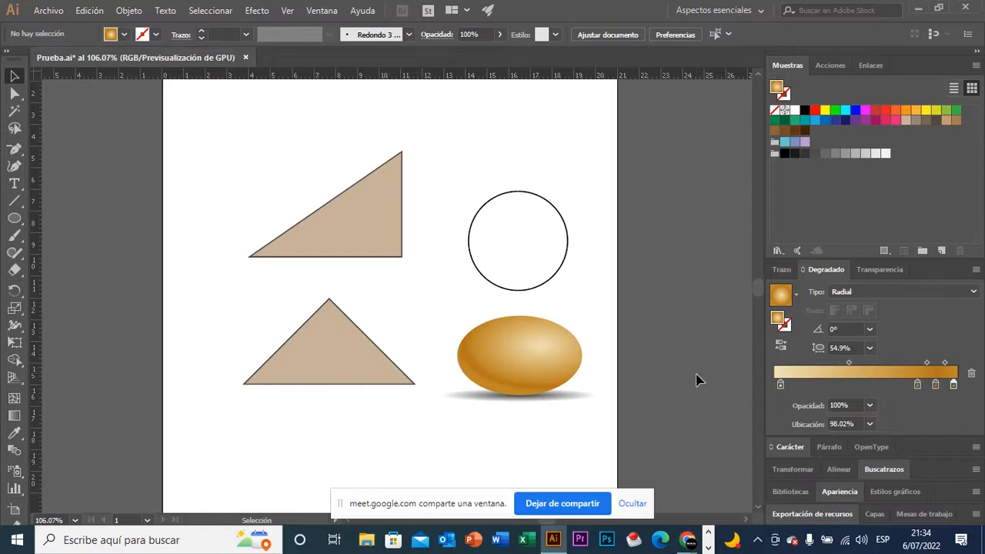
key(ctrl+space)
drag(709, 378, 613, 333)
scroll(620, 352, down, 1)
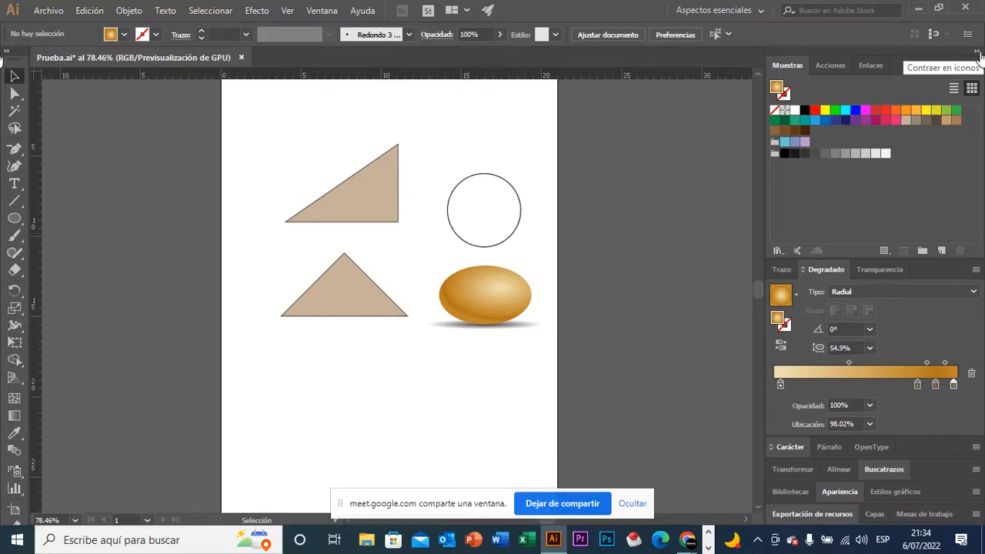
click(980, 54)
key(space)
drag(621, 268, 652, 301)
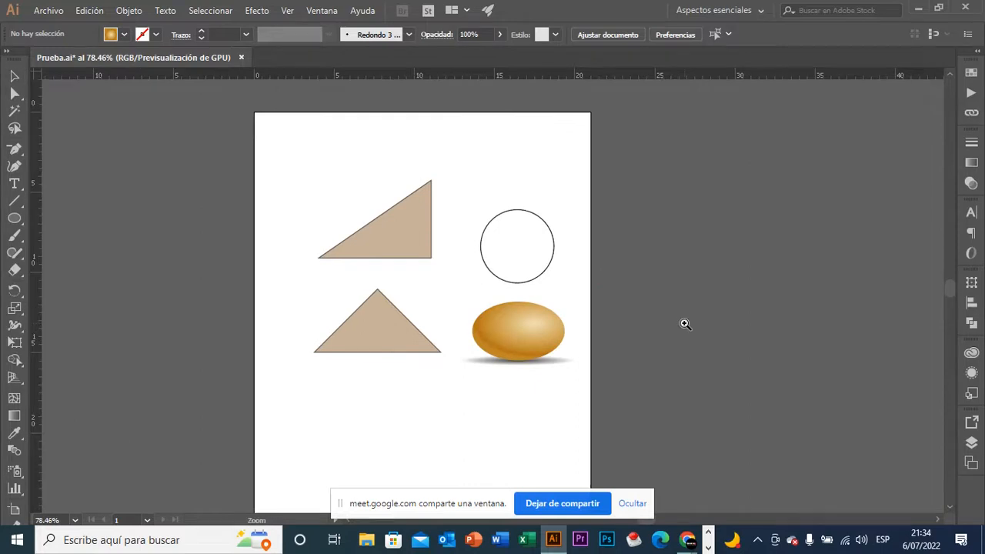
ctrl+alt+click(682, 324)
ctrl+alt+click(691, 338)
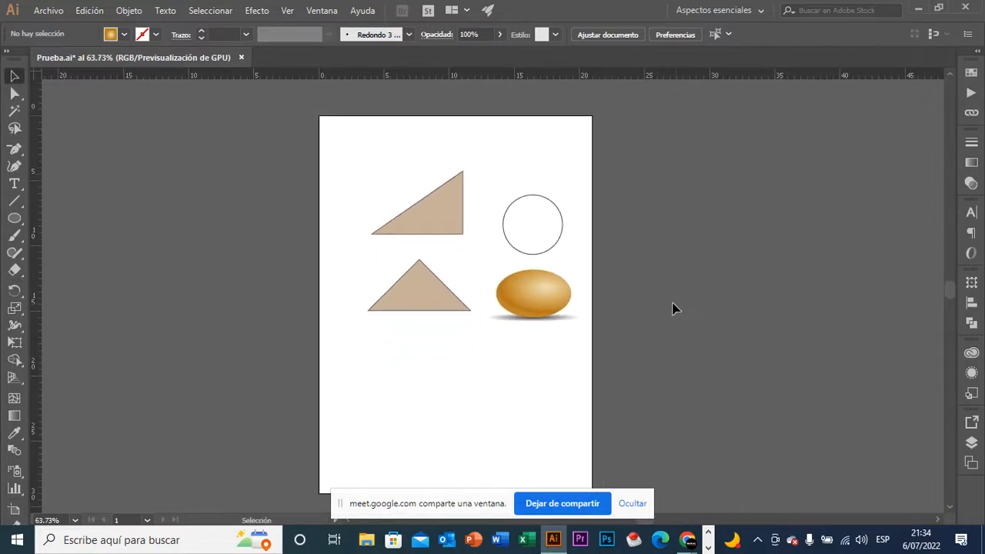
key(space)
drag(690, 308, 688, 319)
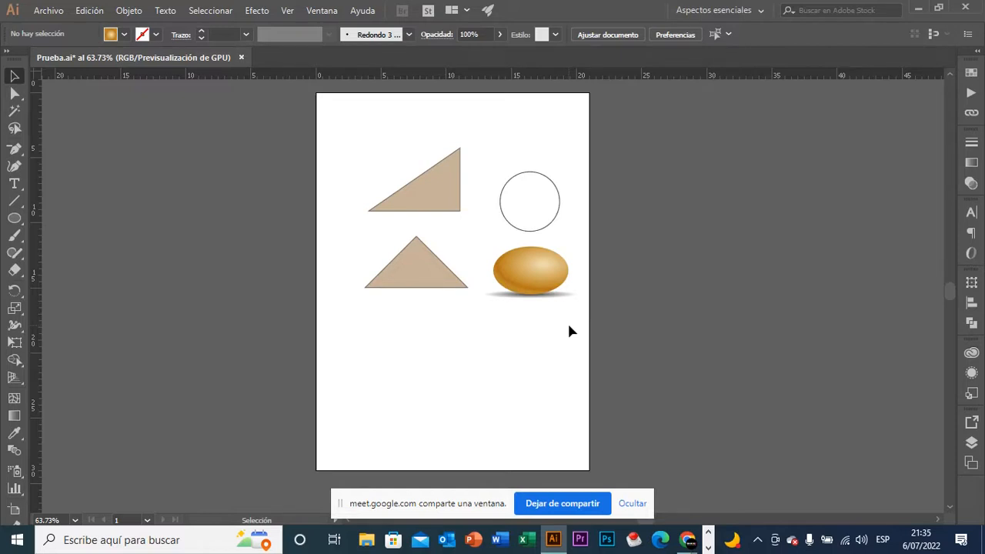
Save the document as Prueba in Adobe Illustrator (*.AI) format, replacing the existing file and keeping the Illustrator CC options.
key(space)
drag(667, 325, 646, 318)
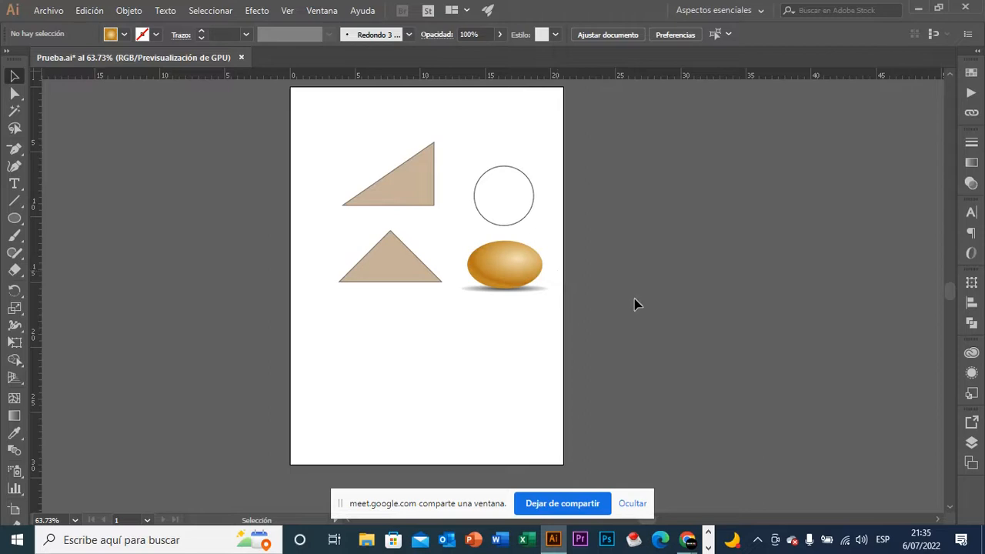
key(ctrl)
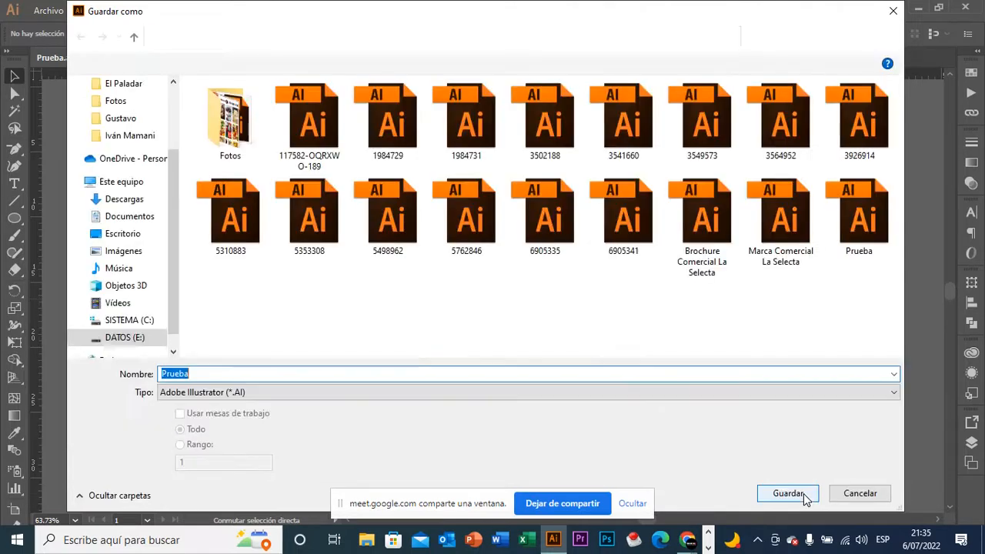
click(805, 499)
click(531, 323)
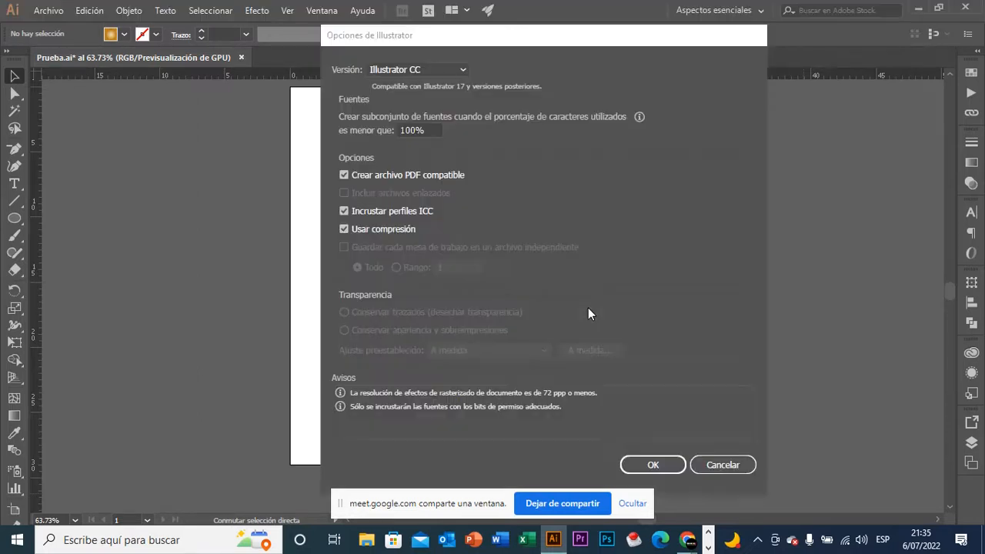
click(664, 465)
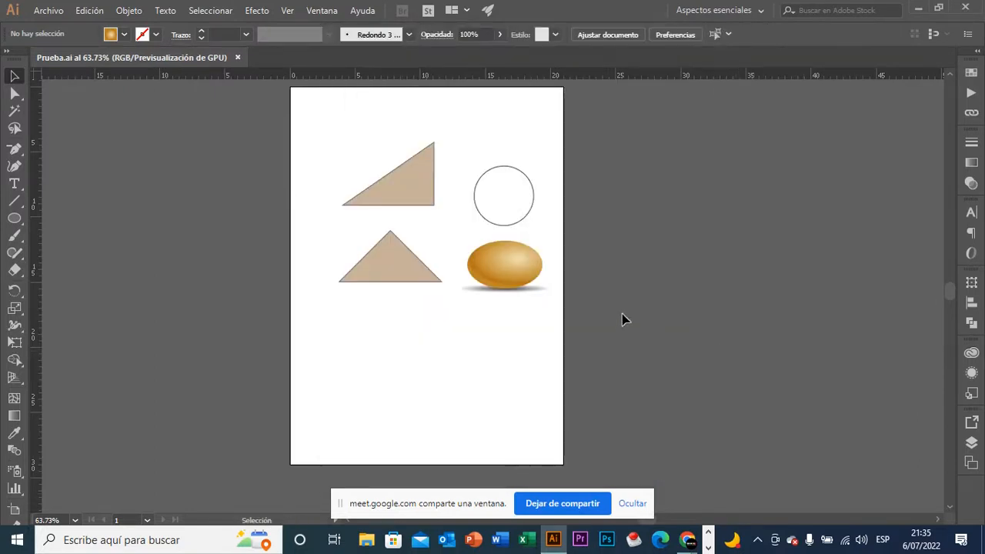
Delete the two tan triangles and the unfilled circle from the artboard.
drag(319, 152, 394, 282)
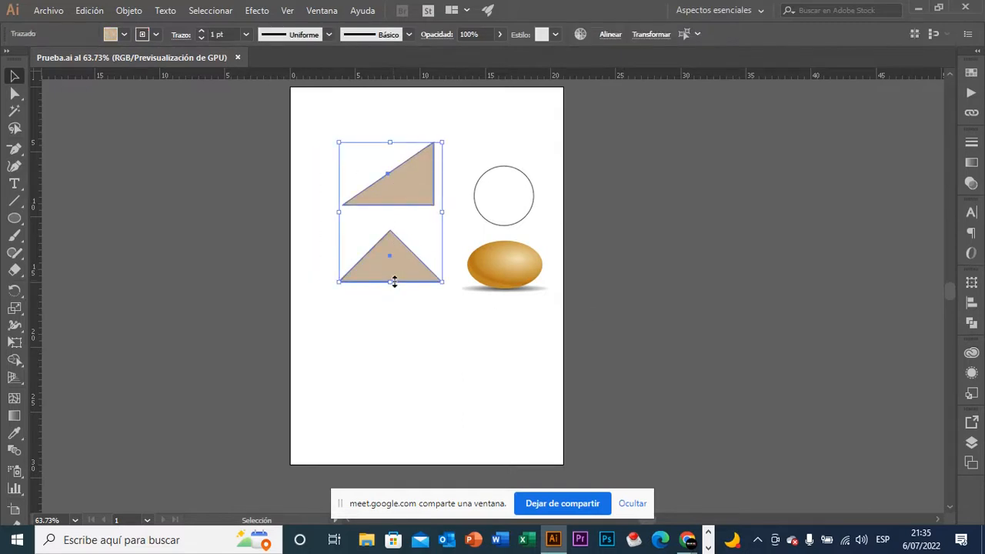
key(Delete)
drag(454, 177, 495, 195)
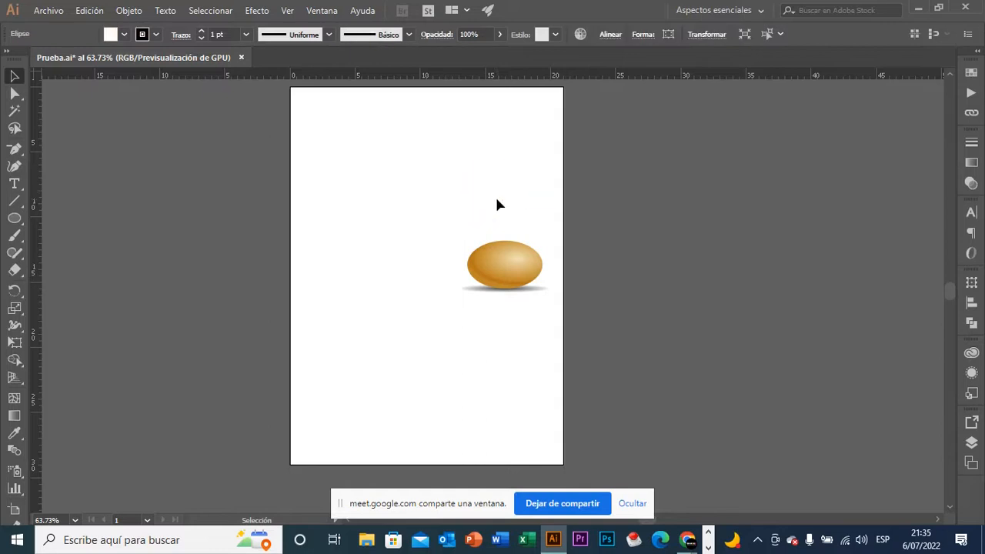
Try moving the shadow alone below the golden ellipse, and undo the move.
drag(433, 194, 516, 298)
key(a)
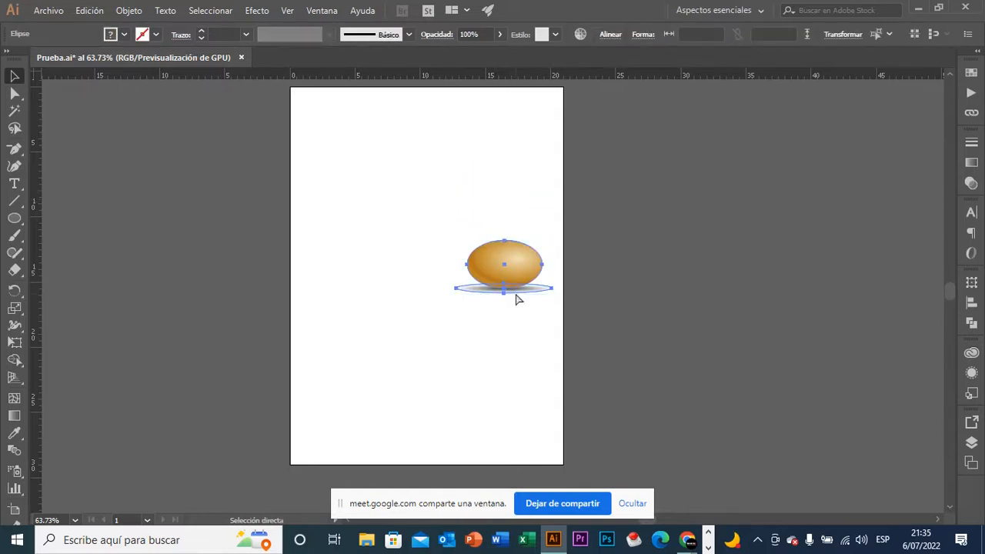
key(v)
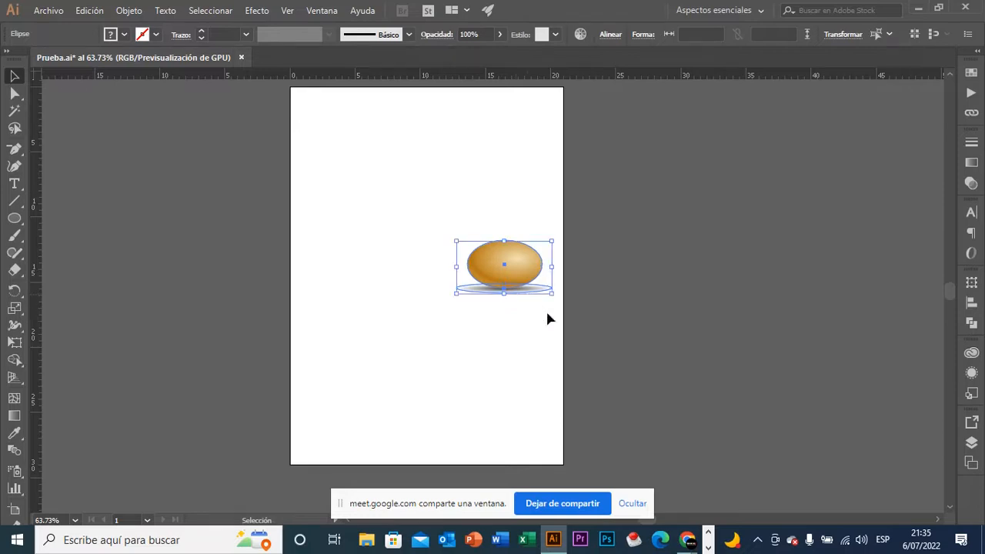
click(546, 311)
drag(534, 290, 539, 314)
click(602, 346)
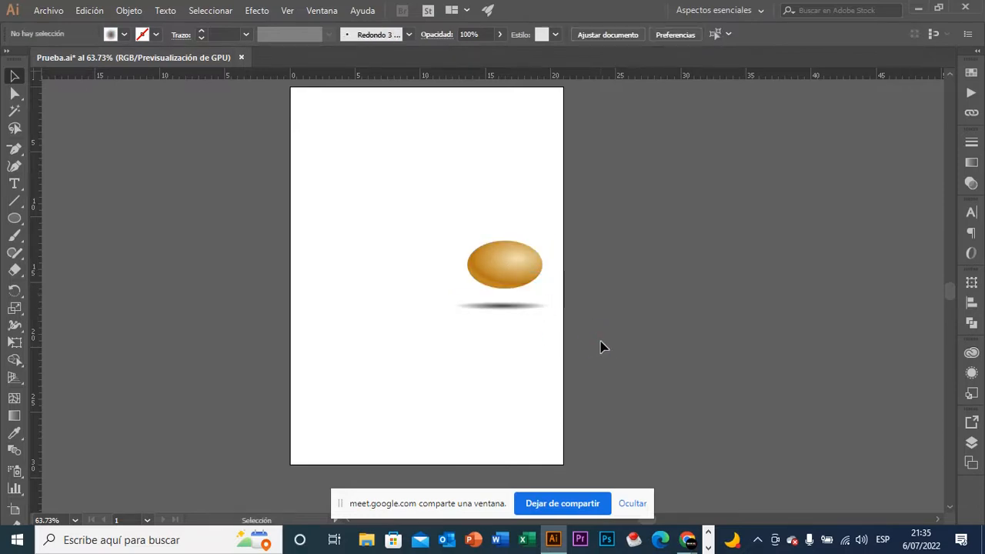
key(ctrl+z)
click(570, 314)
Group the golden ellipse with its shadow and deselect the group.
drag(544, 321, 498, 269)
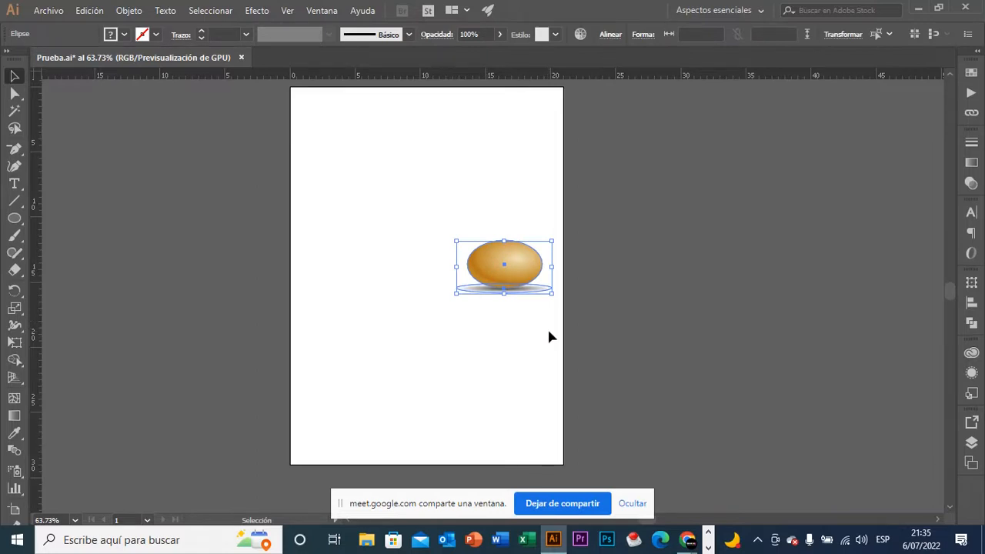
key(a)
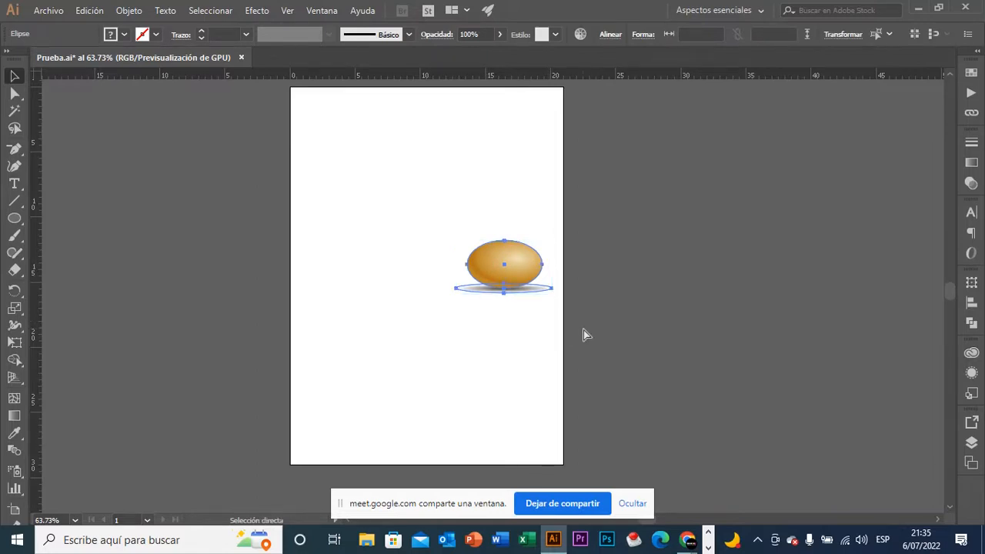
key(v)
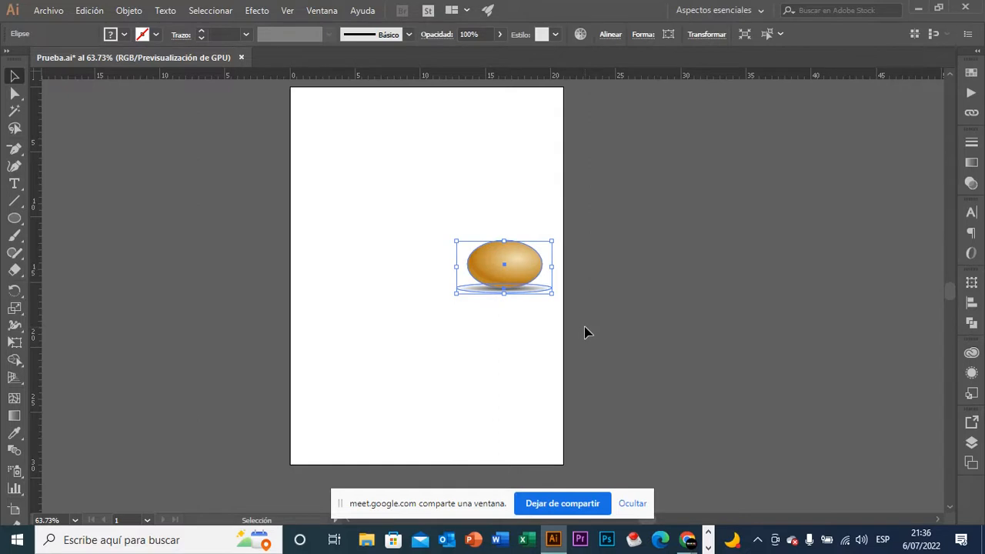
click(606, 270)
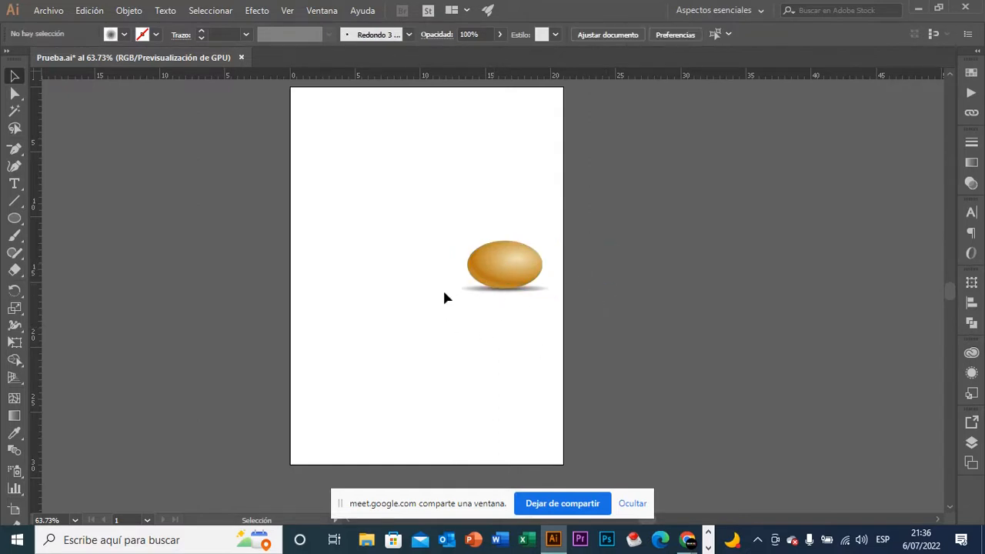
Center the golden ellipse group horizontally and vertically on the artboard using artboard alignment, and deselect it.
click(515, 277)
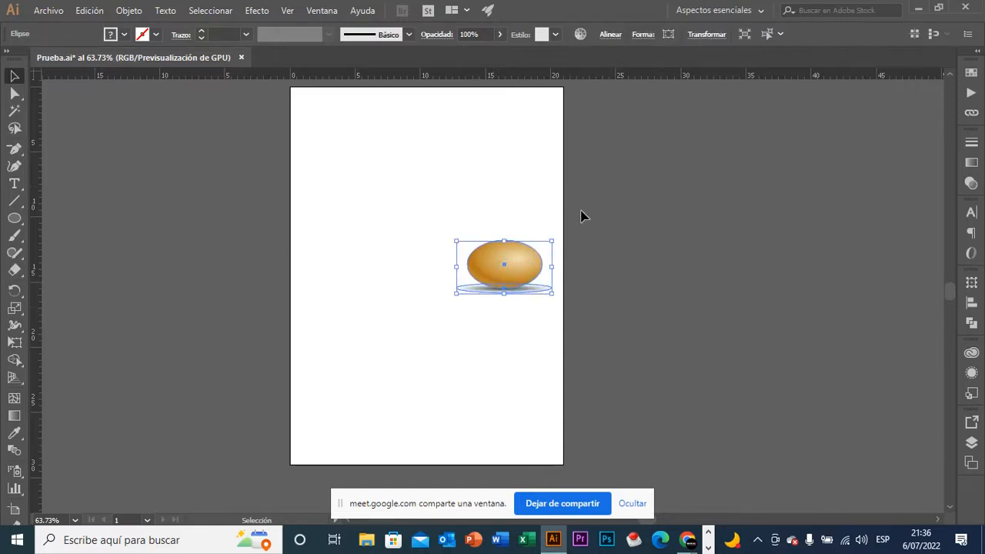
click(611, 35)
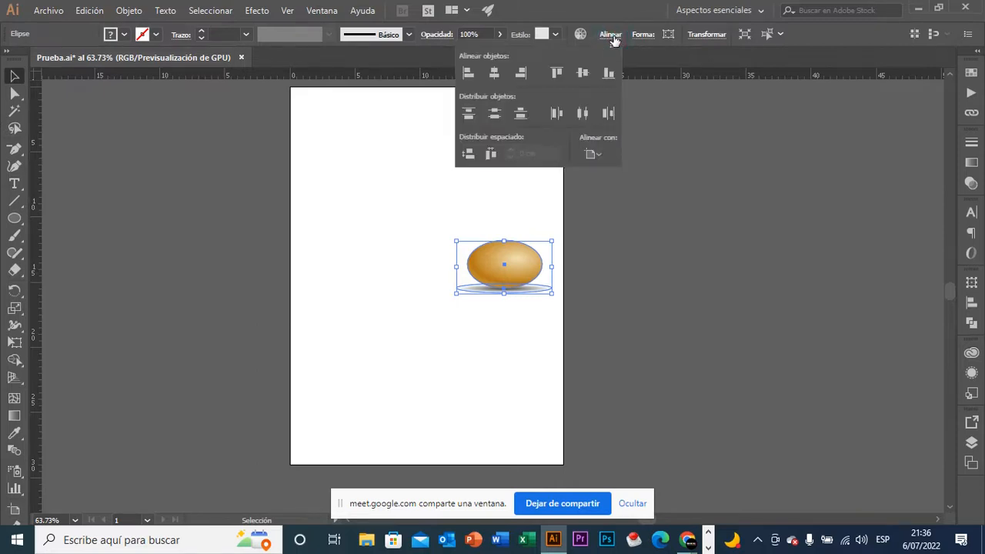
click(599, 154)
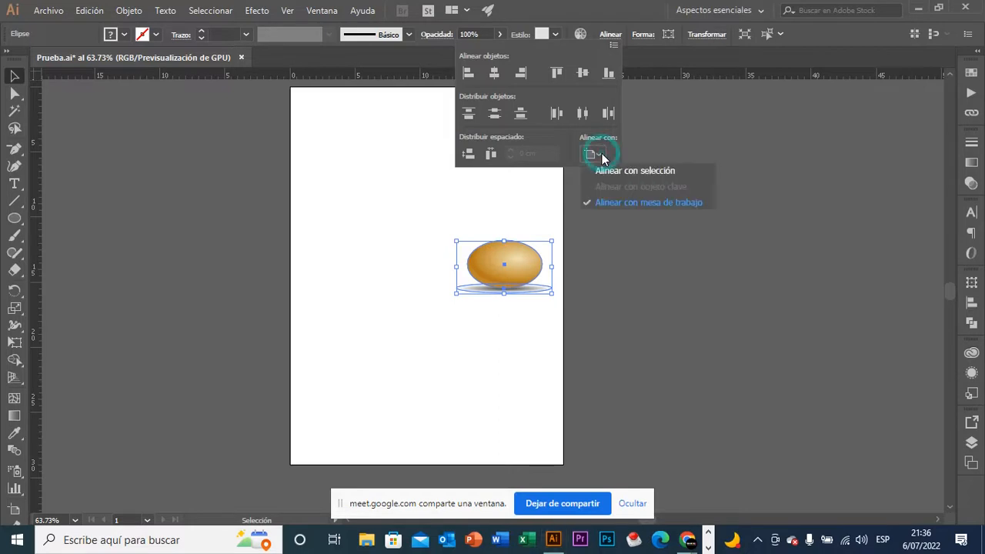
click(640, 201)
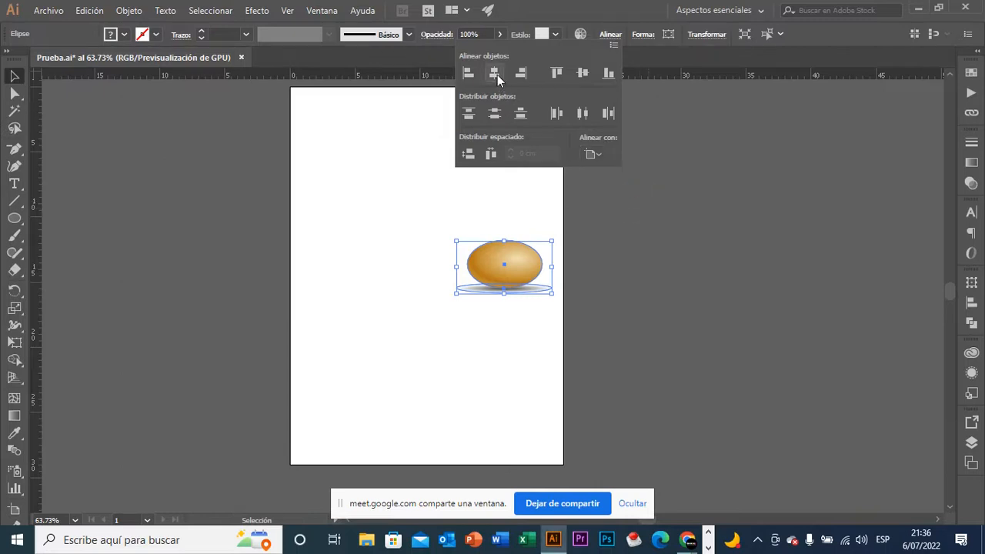
click(497, 75)
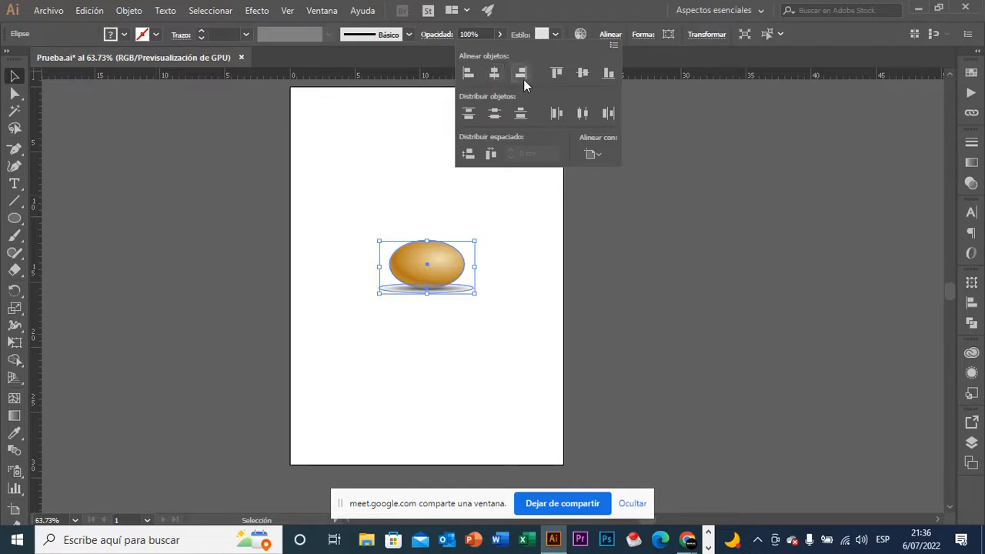
click(585, 73)
click(649, 221)
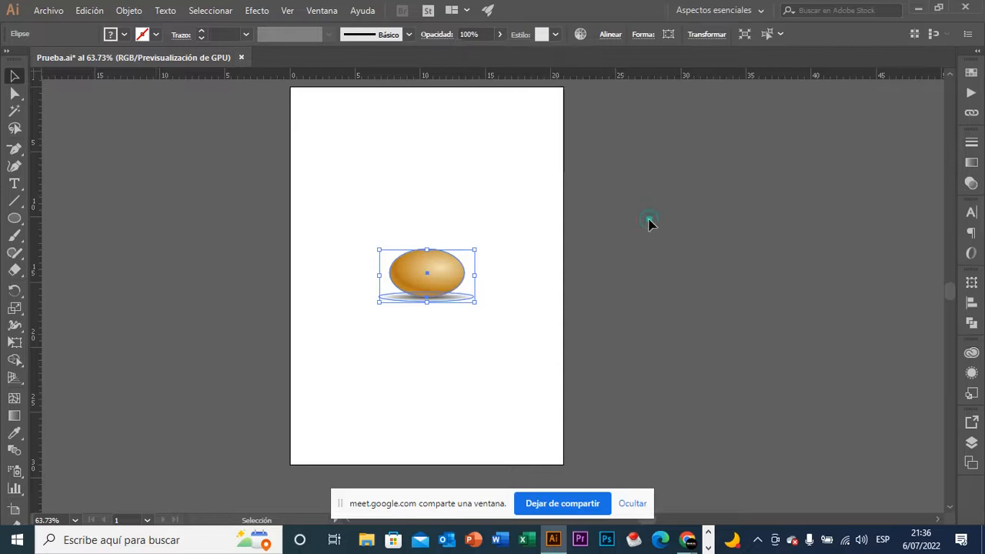
click(639, 239)
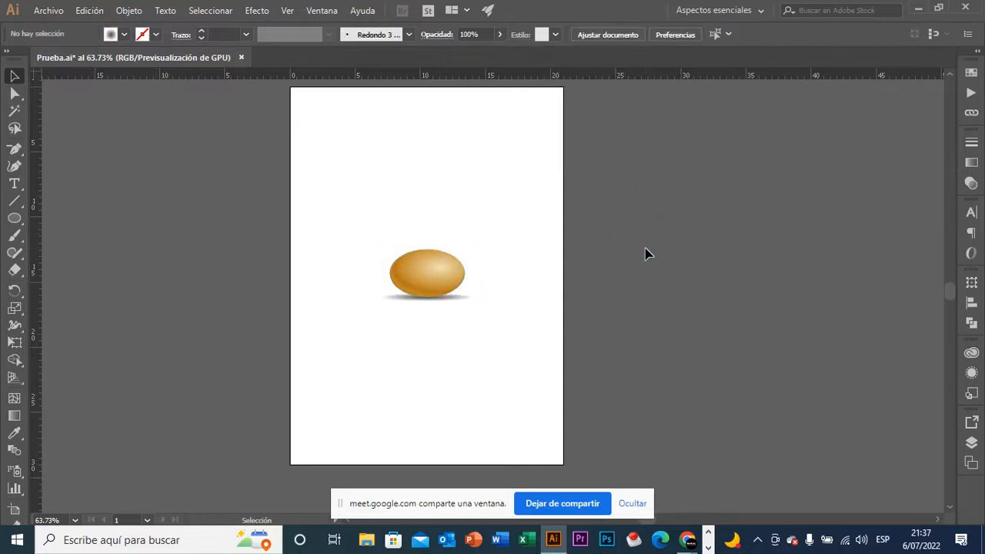
Place a duplicate of the golden ellipse group outside the artboard's left edge, level with the original.
scroll(644, 248, up, 1)
key(space)
drag(658, 272, 653, 266)
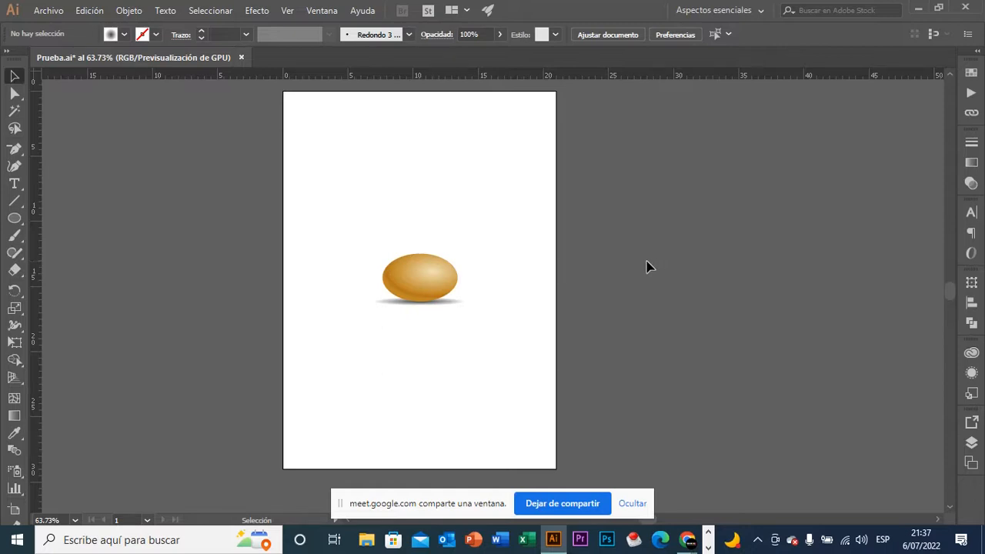
click(448, 286)
drag(453, 288, 234, 287)
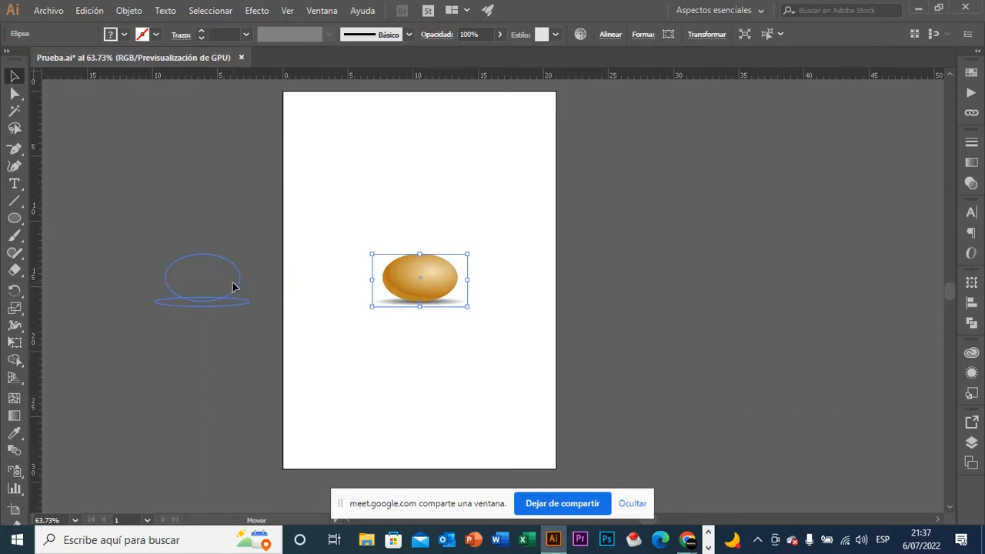
key(alt)
drag(233, 287, 235, 287)
drag(236, 288, 235, 288)
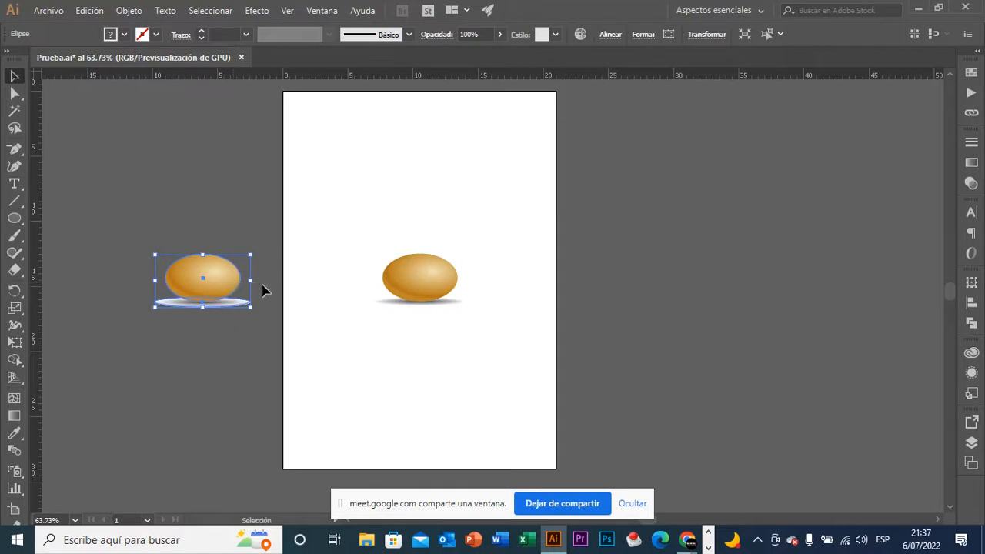
click(263, 291)
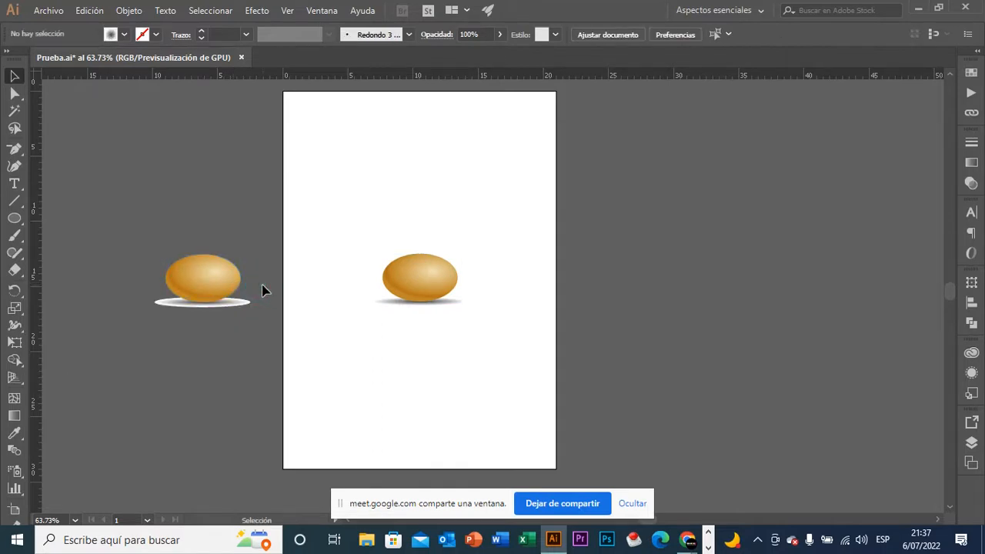
Ungroup the golden ellipse and shadow on the artboard, and move the ellipse up and to the right of its shadow.
click(415, 296)
right_click(415, 296)
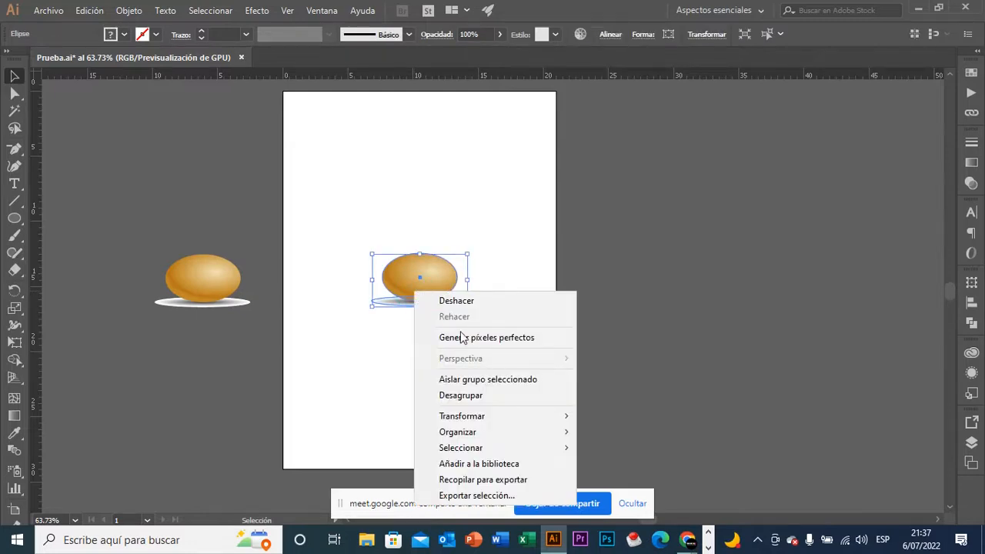
click(505, 233)
right_click(436, 272)
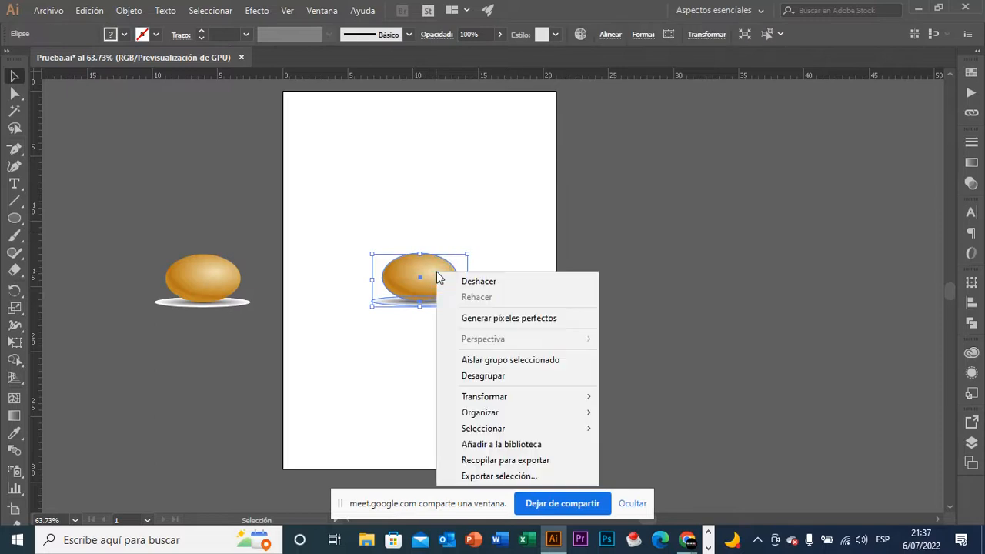
click(511, 376)
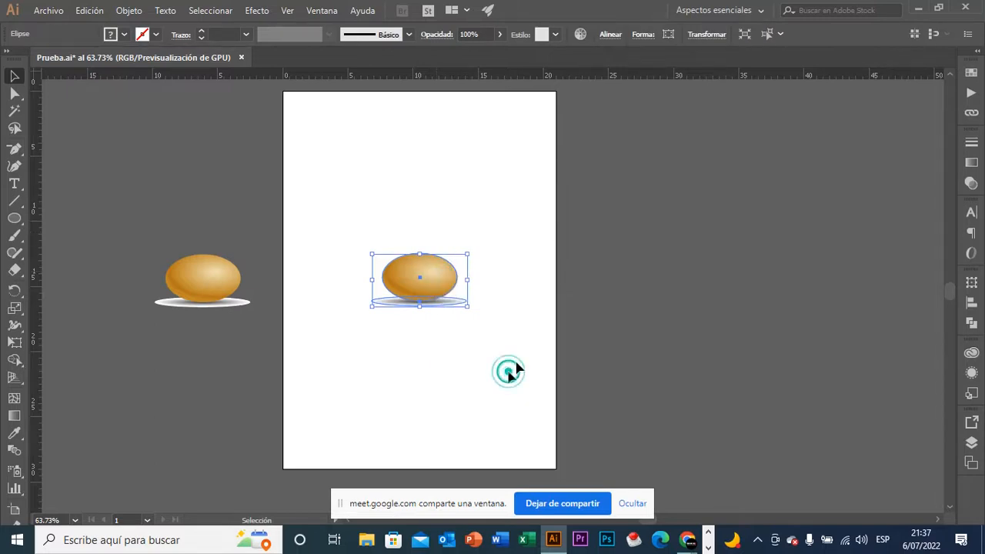
click(529, 295)
drag(416, 278, 463, 263)
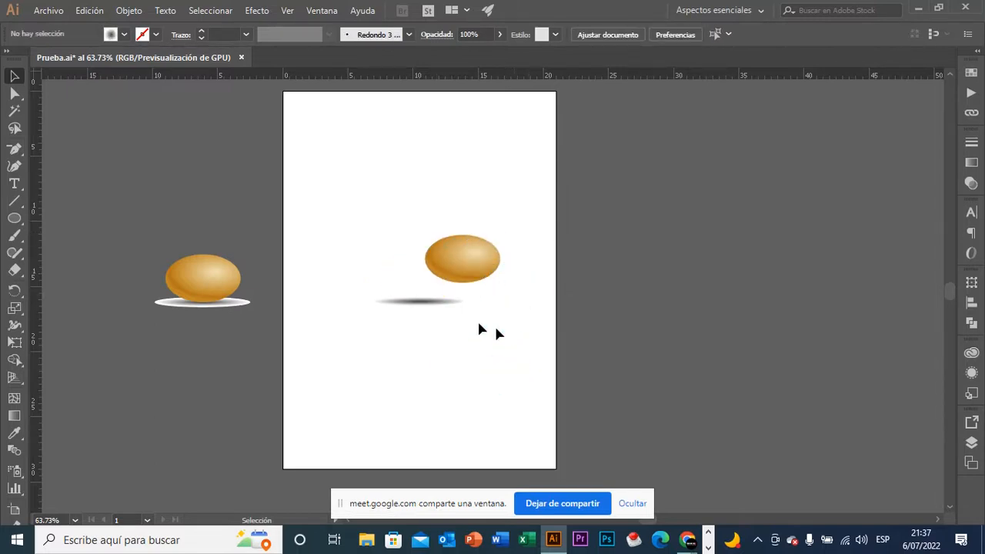
Align the golden ellipse and its shadow to the selection by their horizontal and vertical centers, and deselect them.
drag(427, 331, 495, 286)
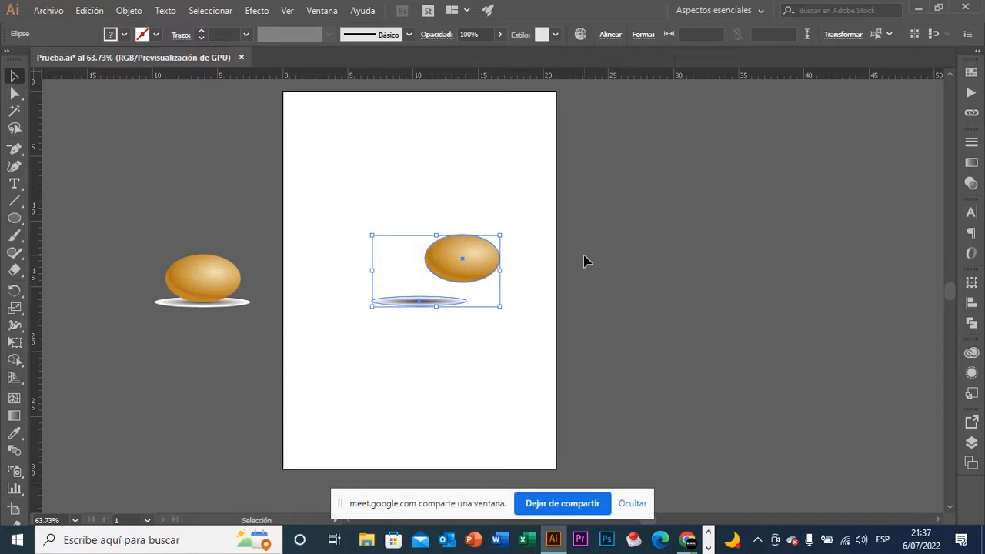
click(608, 36)
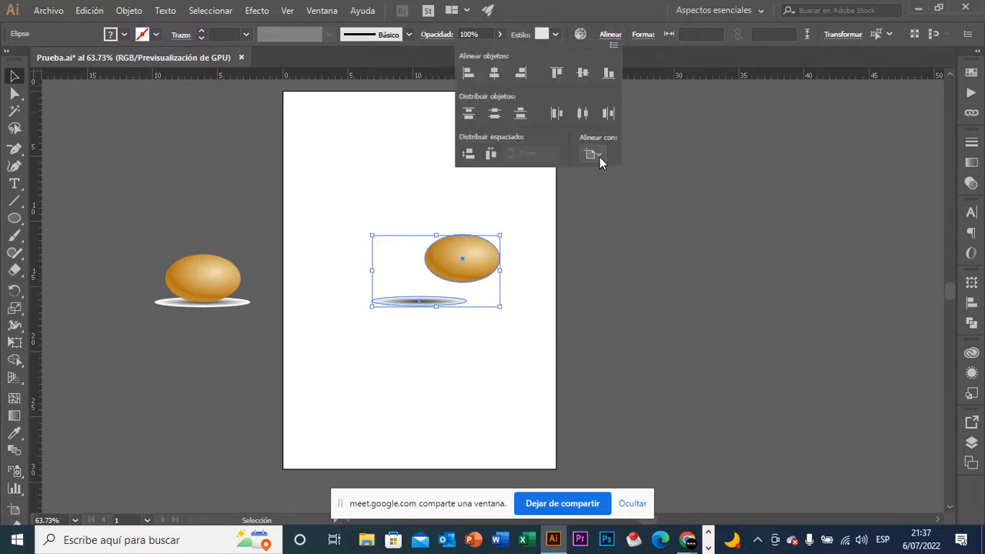
click(599, 156)
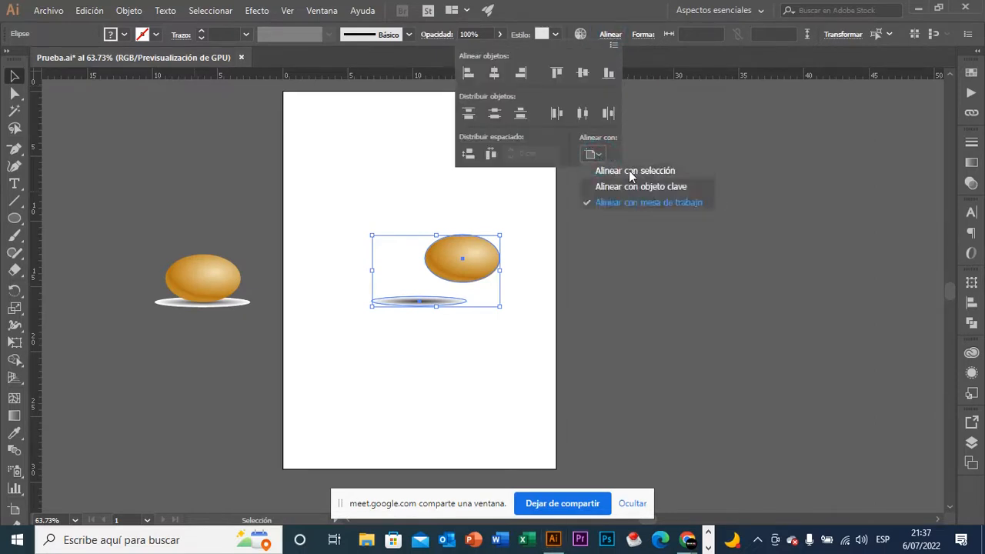
click(683, 171)
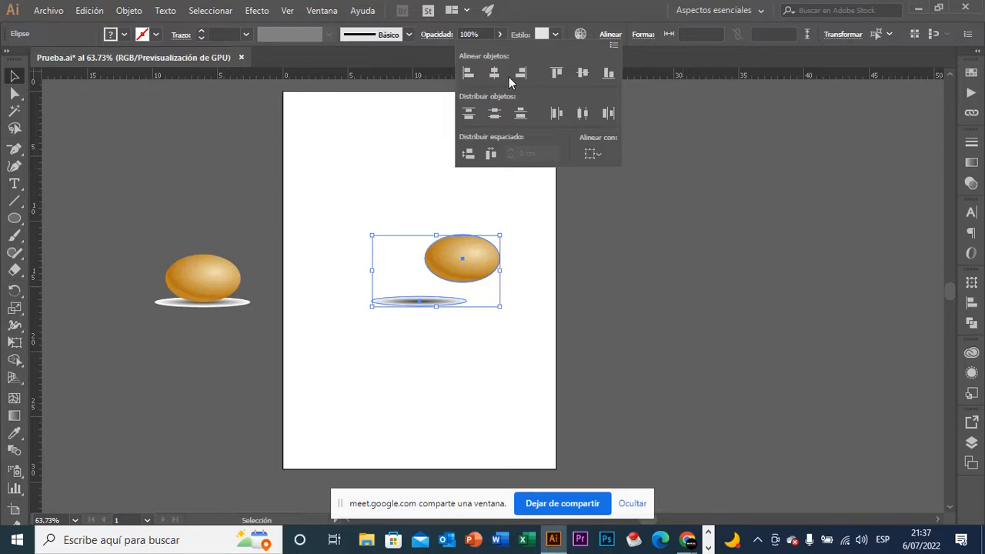
click(496, 73)
click(584, 74)
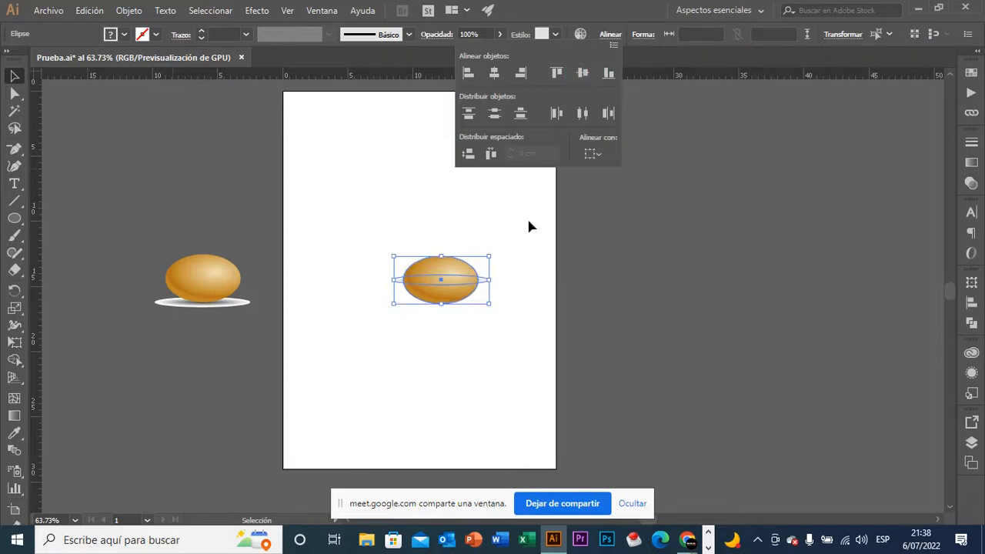
click(532, 248)
click(531, 283)
Select the golden ellipse and its shadow on the artboard and align them by their bottom edges.
key(z)
drag(470, 288, 590, 305)
key(v)
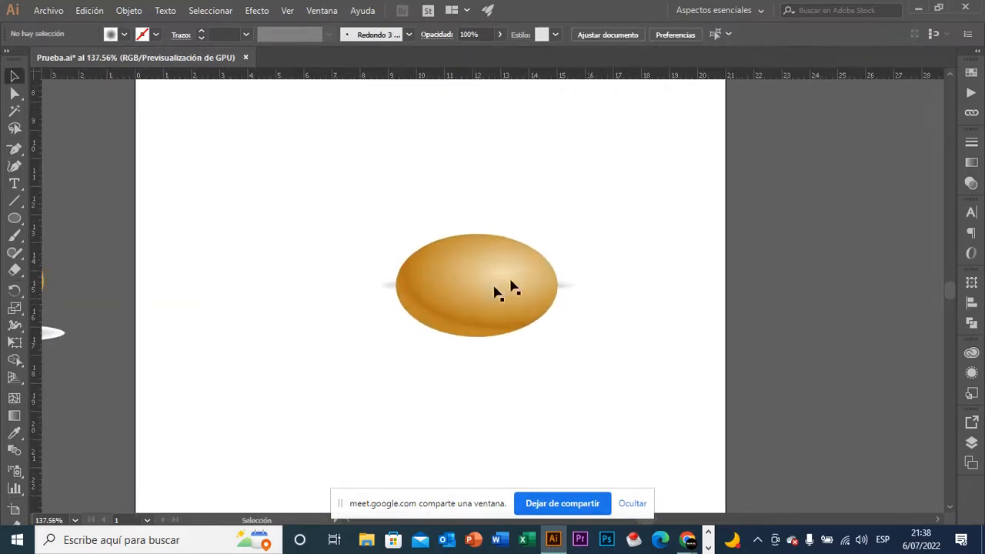
click(568, 287)
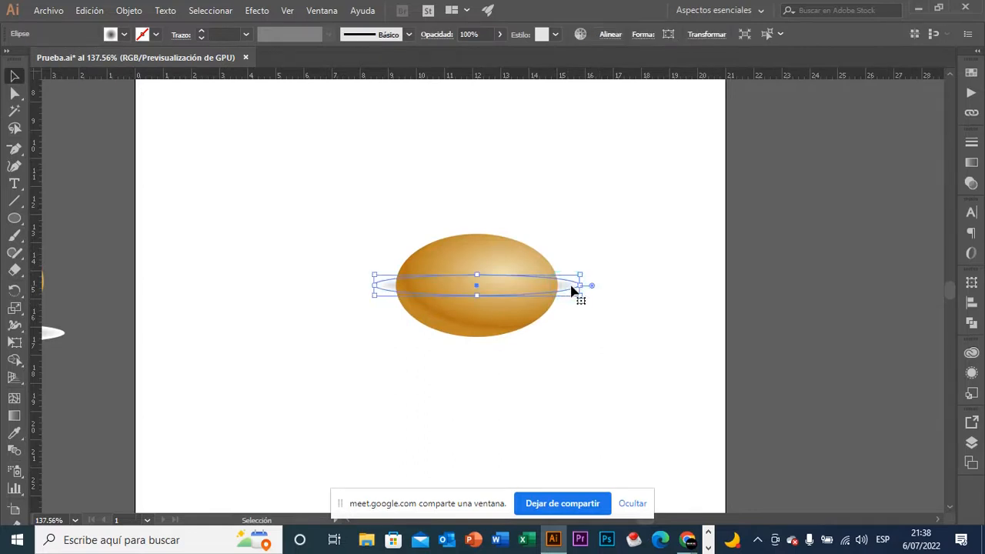
click(618, 177)
drag(638, 234, 524, 347)
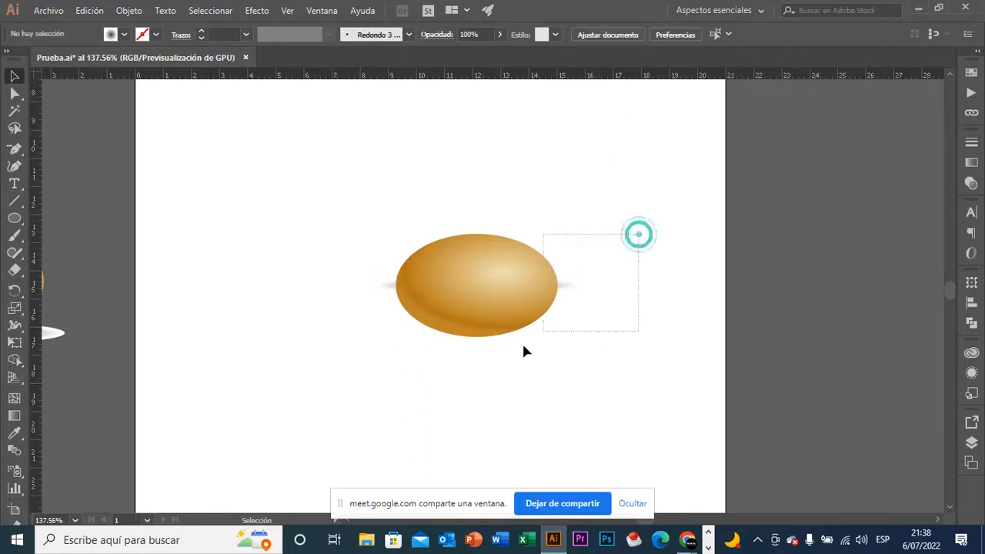
click(610, 34)
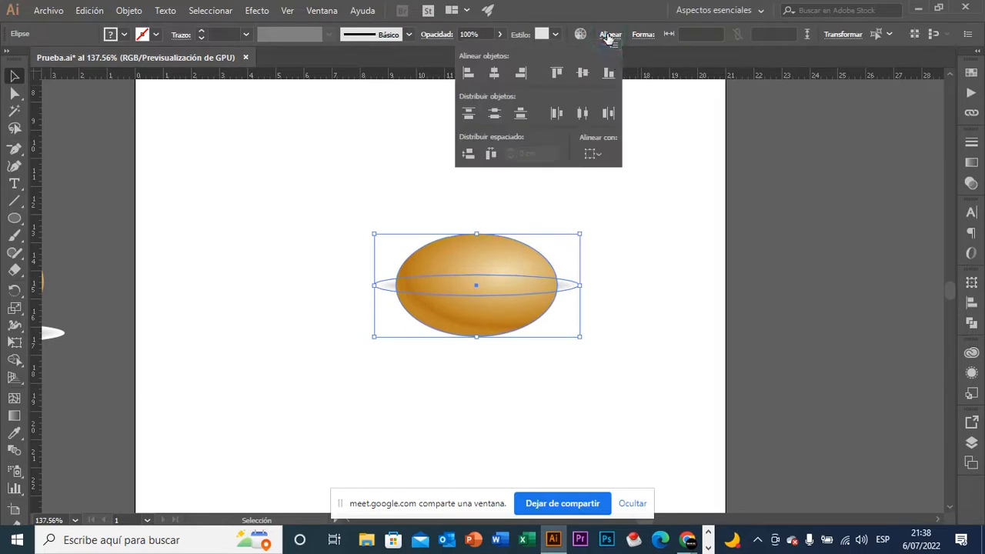
click(611, 74)
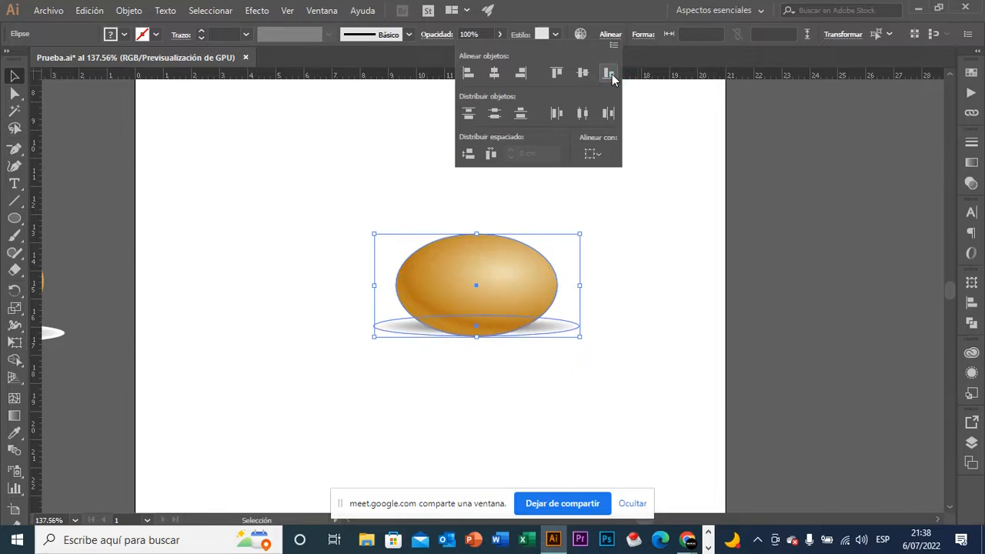
click(668, 307)
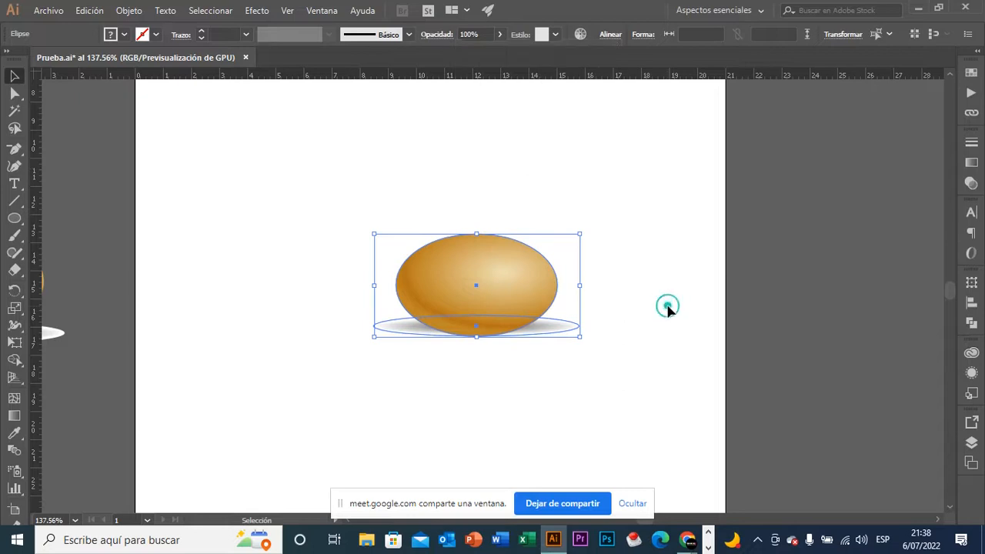
Move the shadow slightly down so it sits beneath the base of the golden ellipse, and deselect it.
key(z)
drag(469, 316, 594, 333)
key(v)
click(624, 367)
click(618, 340)
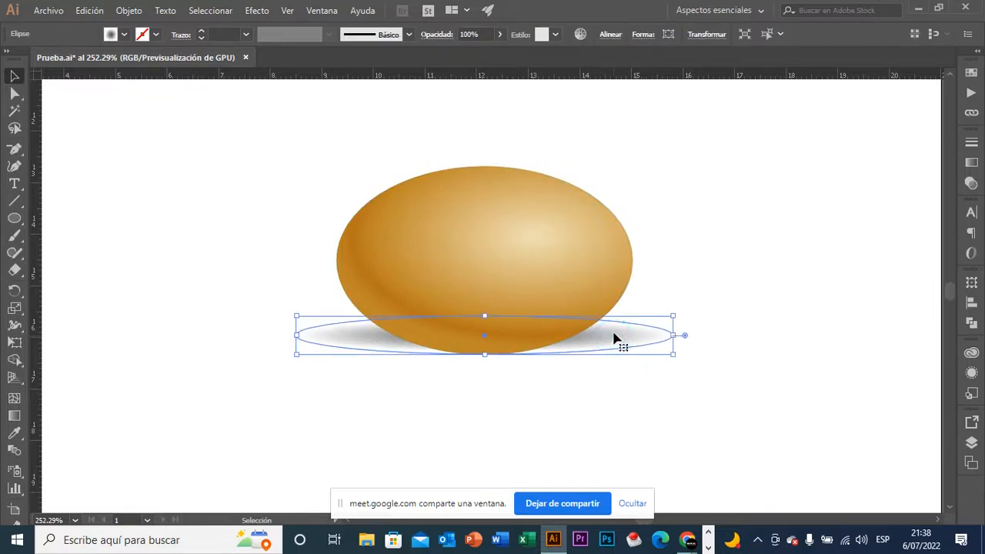
drag(613, 334, 614, 337)
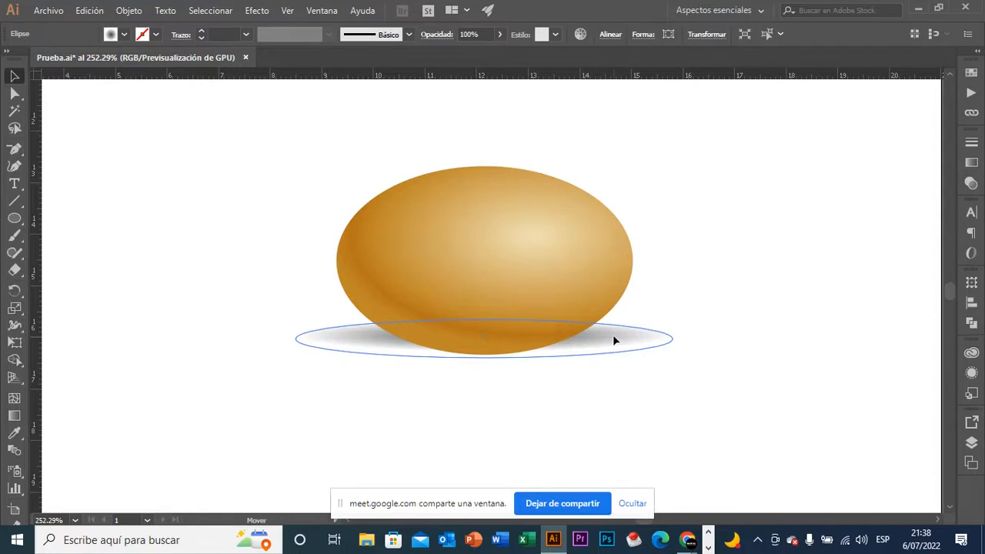
drag(613, 339, 613, 353)
click(663, 302)
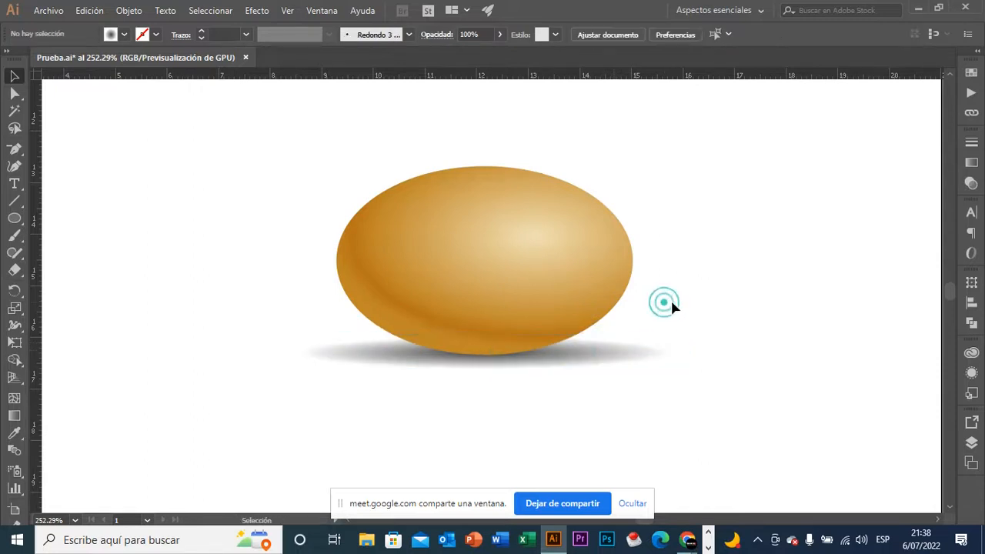
Select the golden ellipse together with its shadow and move both toward the left half of the artboard.
drag(773, 353, 569, 277)
drag(730, 339, 625, 328)
key(v)
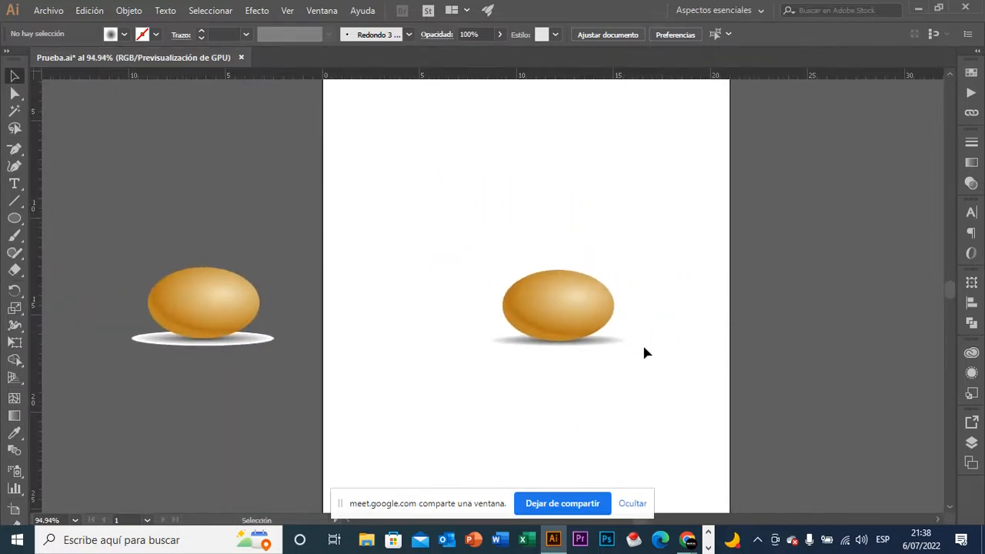
drag(611, 374, 492, 321)
click(584, 322)
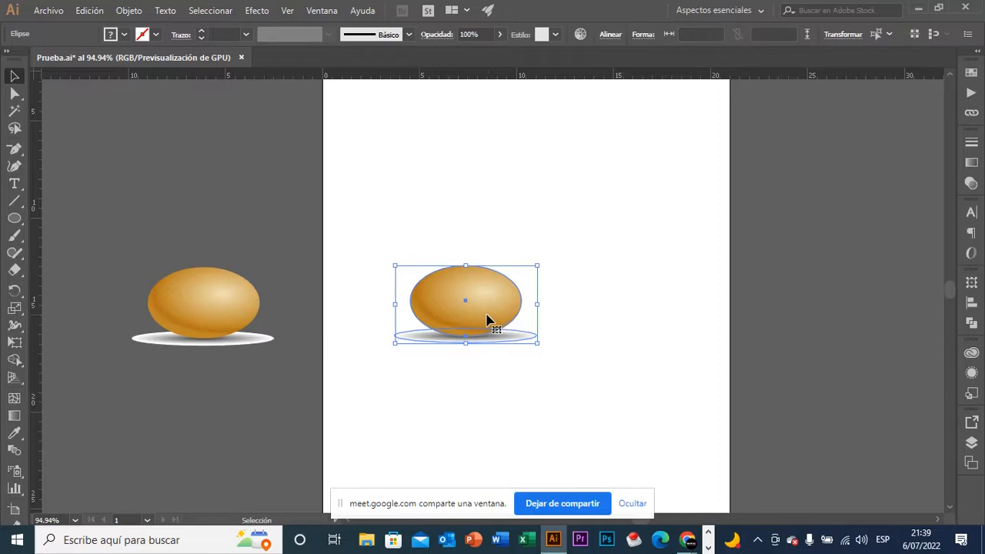
Move the duplicate ellipse group from outside onto the artboard so it partly overlaps the first ellipse, and deselect it.
click(320, 312)
click(215, 335)
drag(237, 333, 566, 331)
click(645, 391)
Ungroup the overlapping duplicate ellipse and its shadow, and deselect them.
key(z)
drag(467, 338, 561, 390)
key(v)
click(478, 354)
click(479, 354)
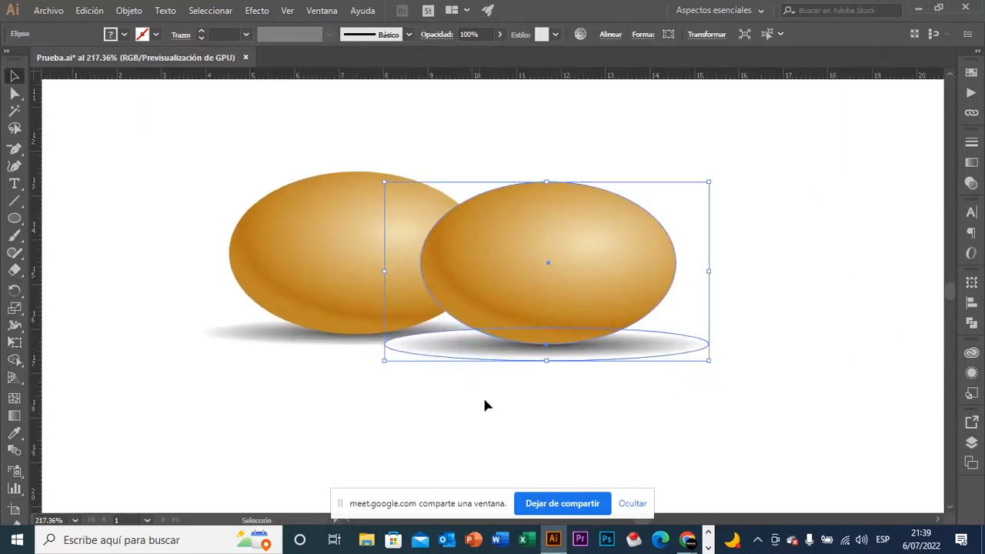
right_click(491, 355)
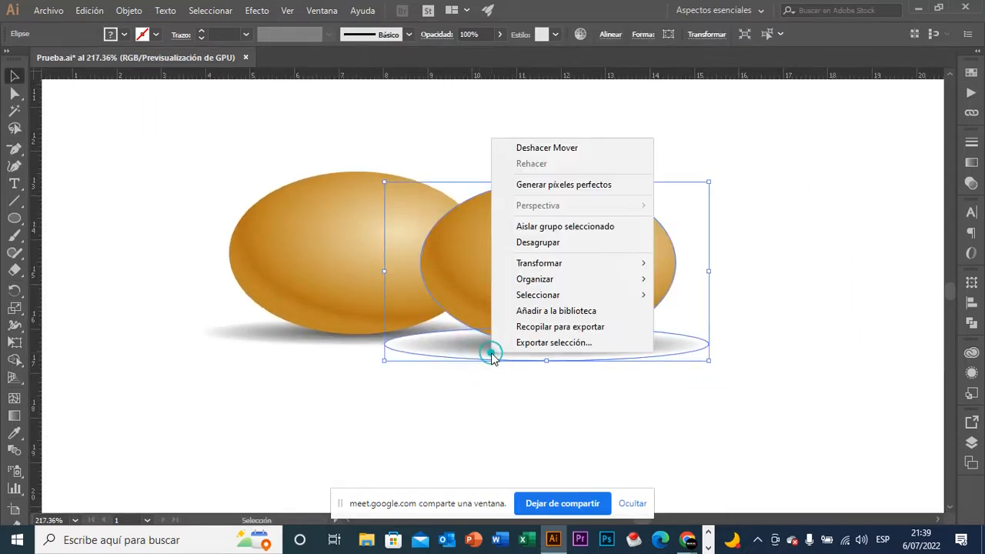
click(575, 243)
click(649, 429)
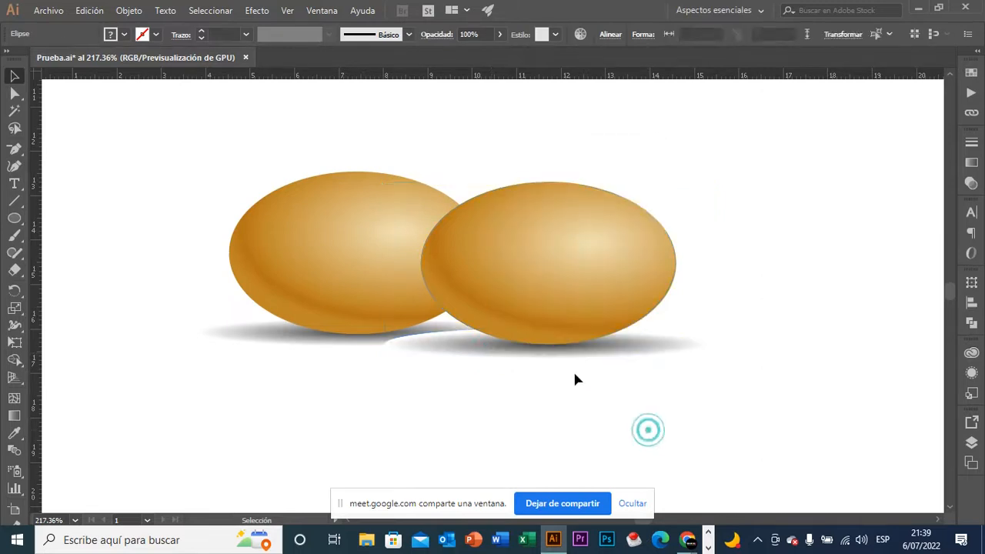
Set the opacity of the front ellipse's shadow to 60% in its transparency settings, and deselect it.
click(554, 356)
click(407, 388)
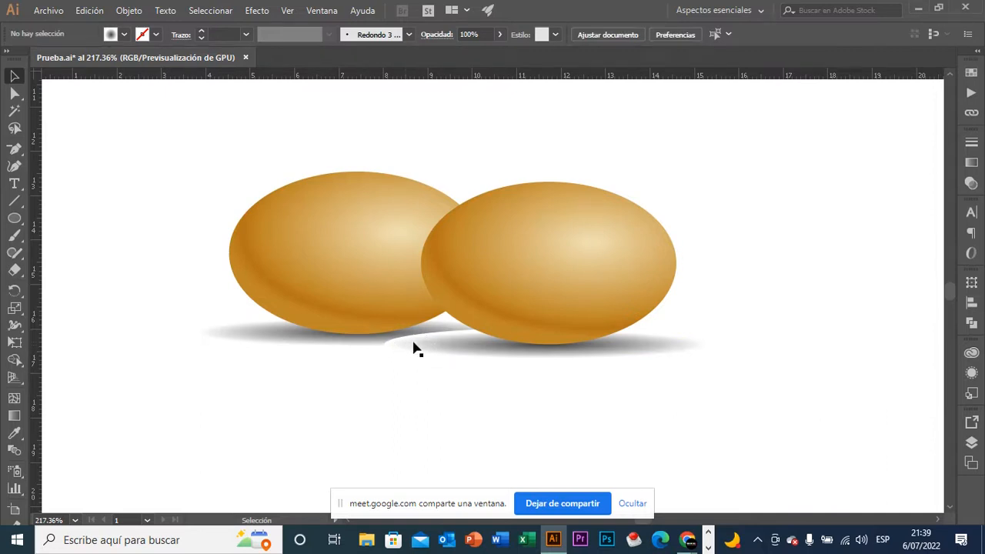
click(470, 358)
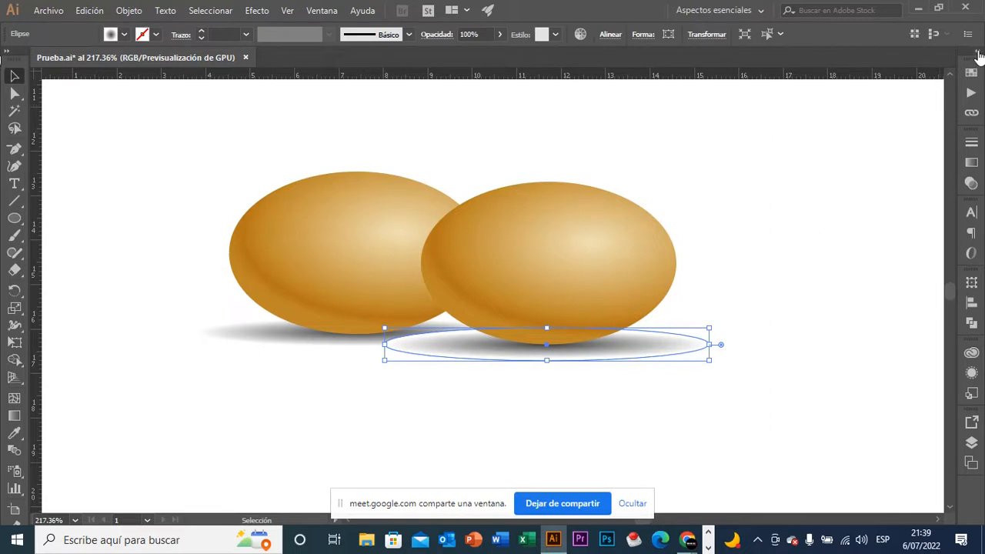
click(978, 53)
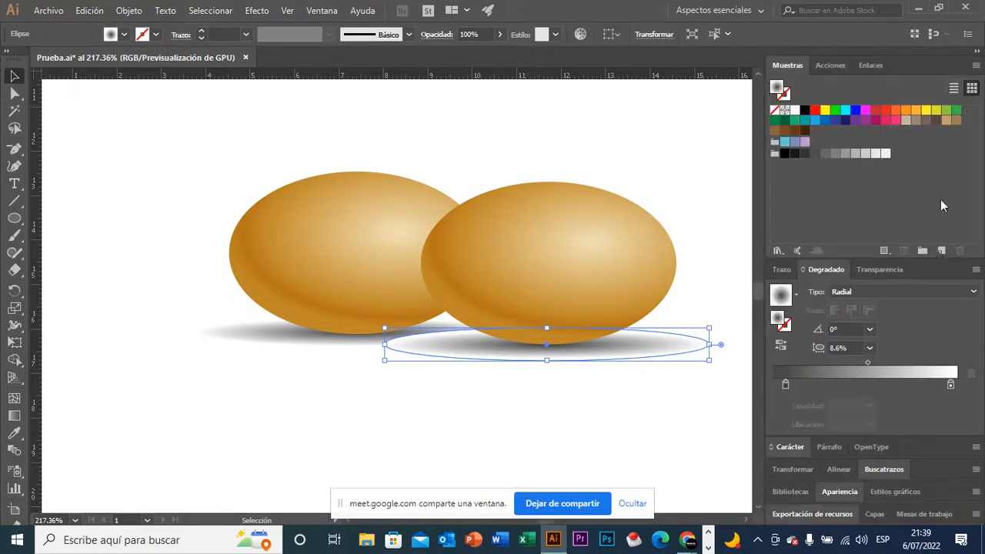
click(885, 271)
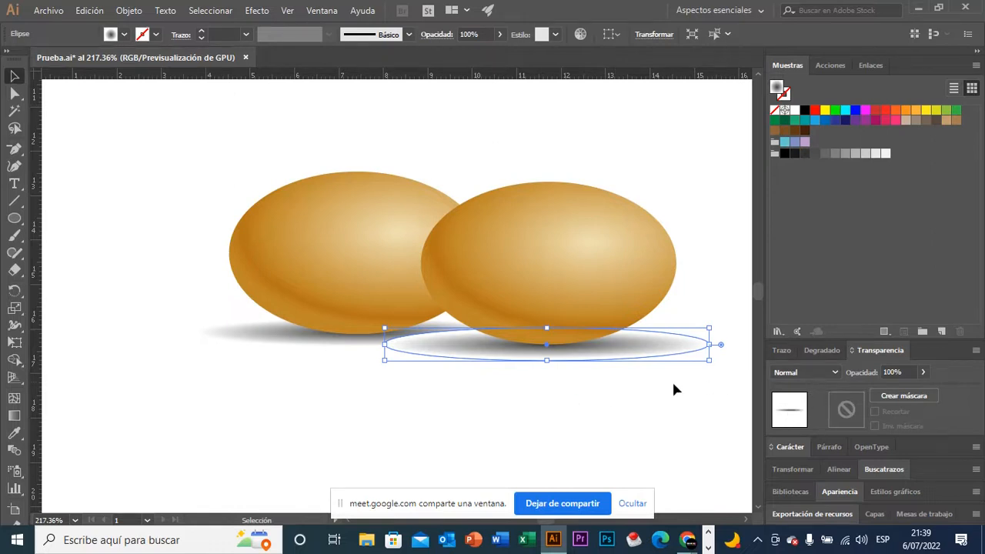
click(635, 286)
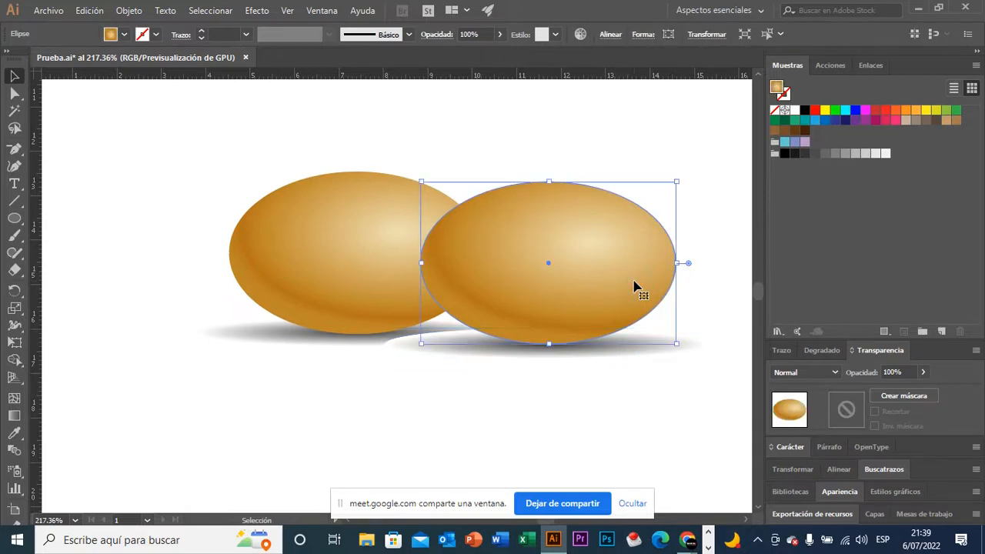
click(654, 347)
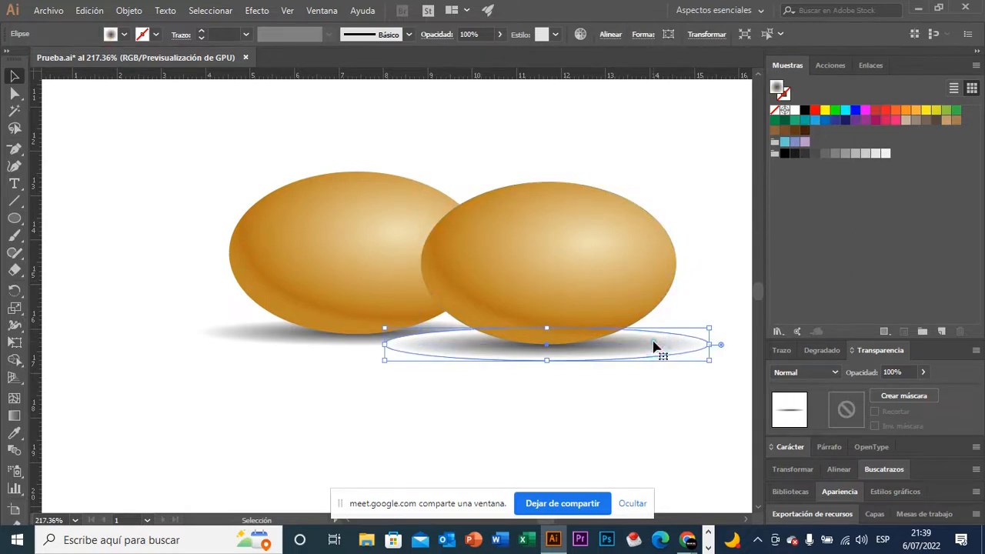
click(924, 372)
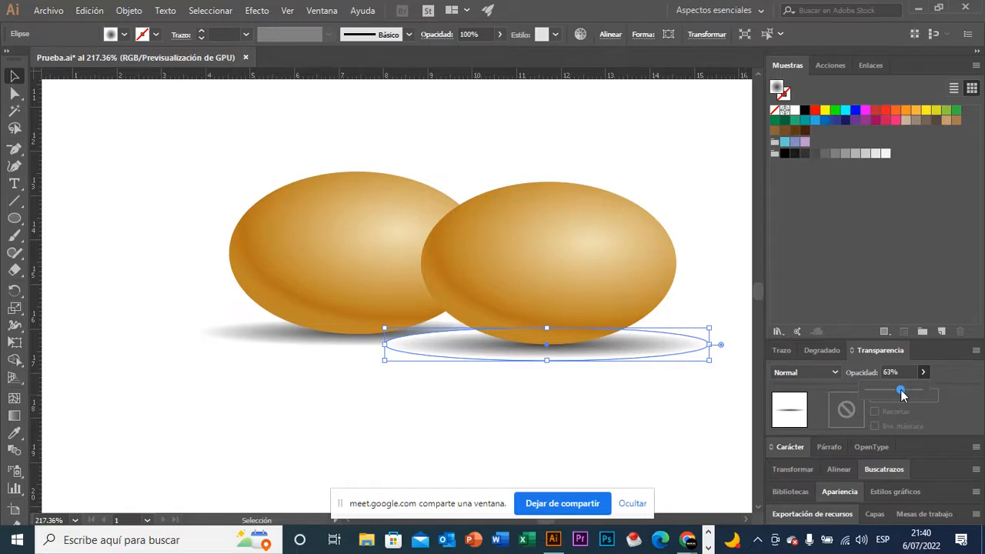
drag(899, 391, 900, 391)
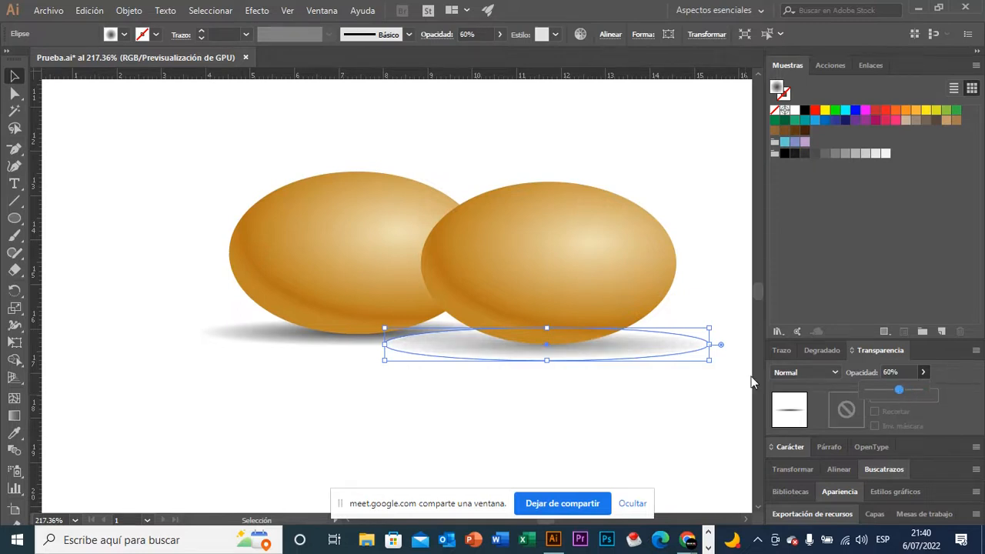
click(674, 376)
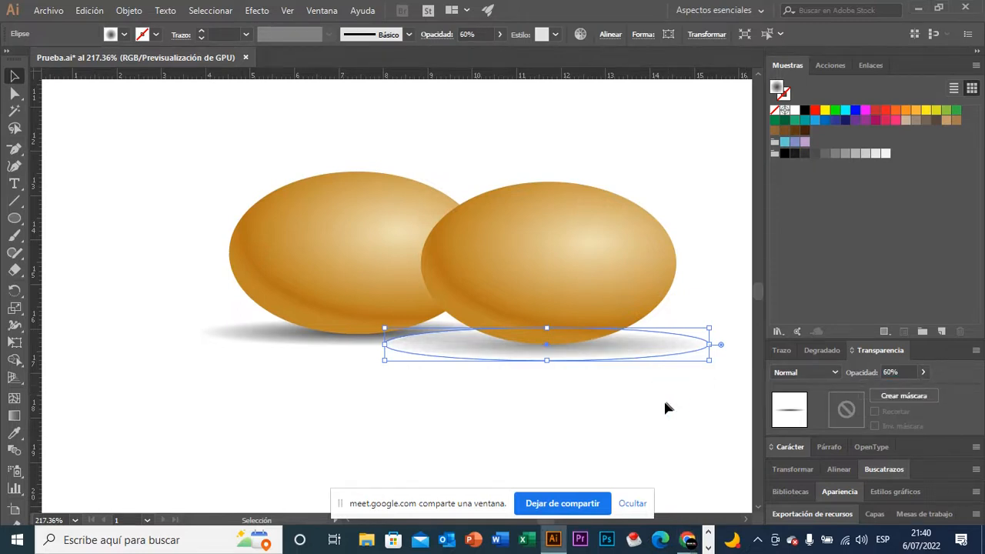
click(663, 399)
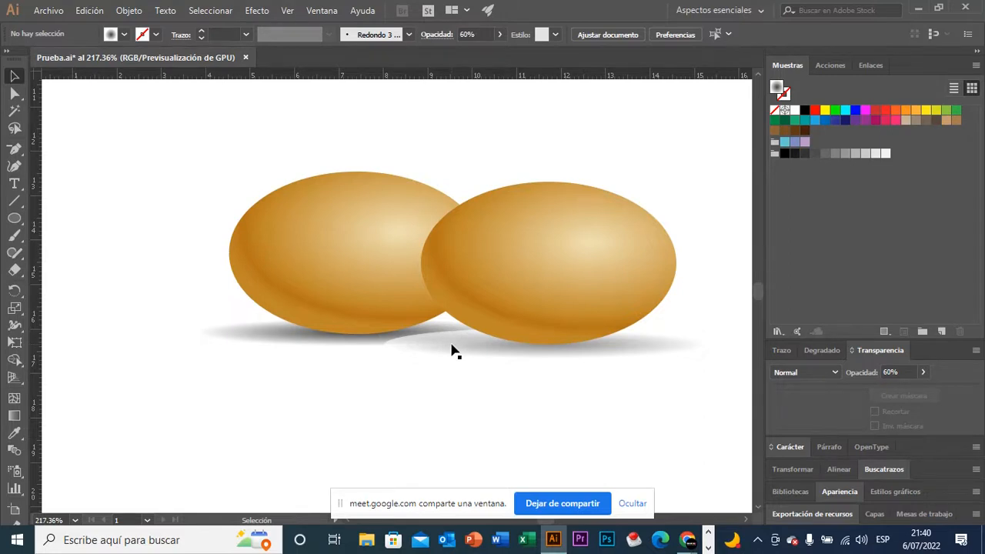
Set the front egg's ground shadow to 100% opacity with the Multiplicar blending mode.
click(452, 348)
click(924, 372)
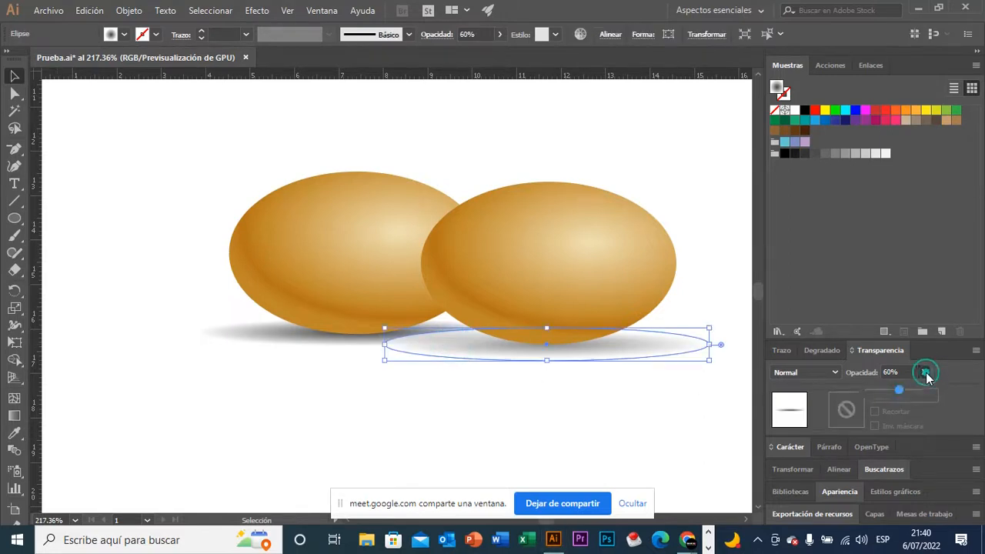
drag(934, 389, 926, 390)
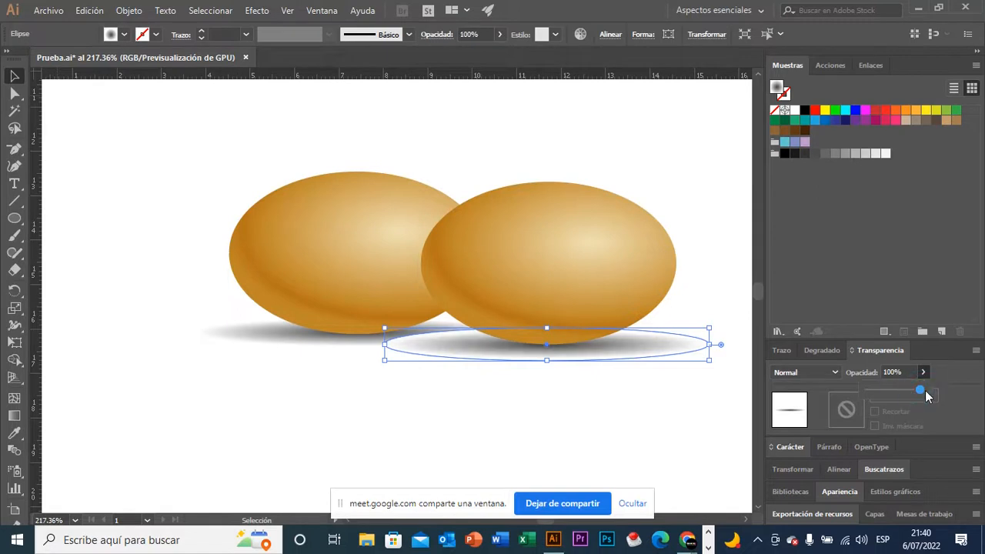
click(836, 373)
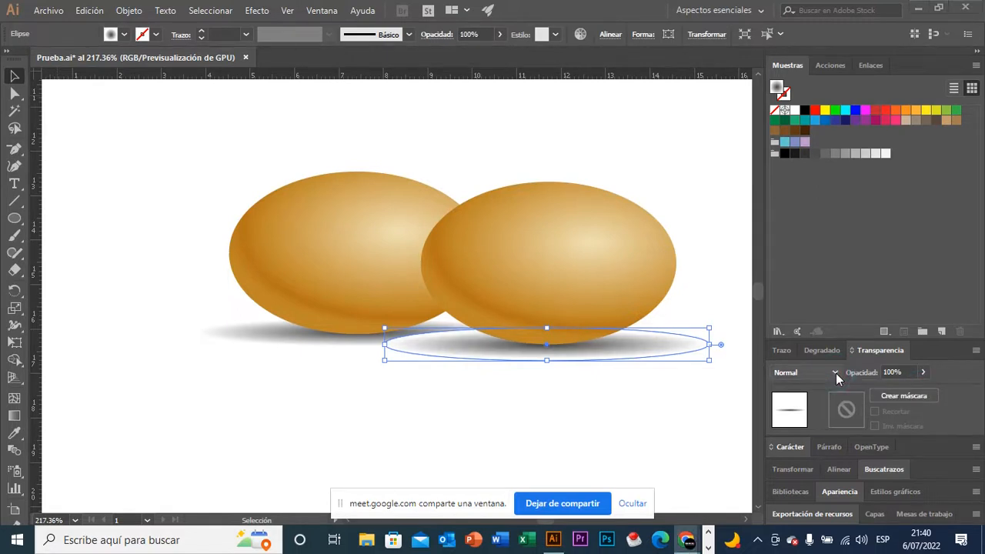
click(840, 373)
click(852, 377)
click(836, 373)
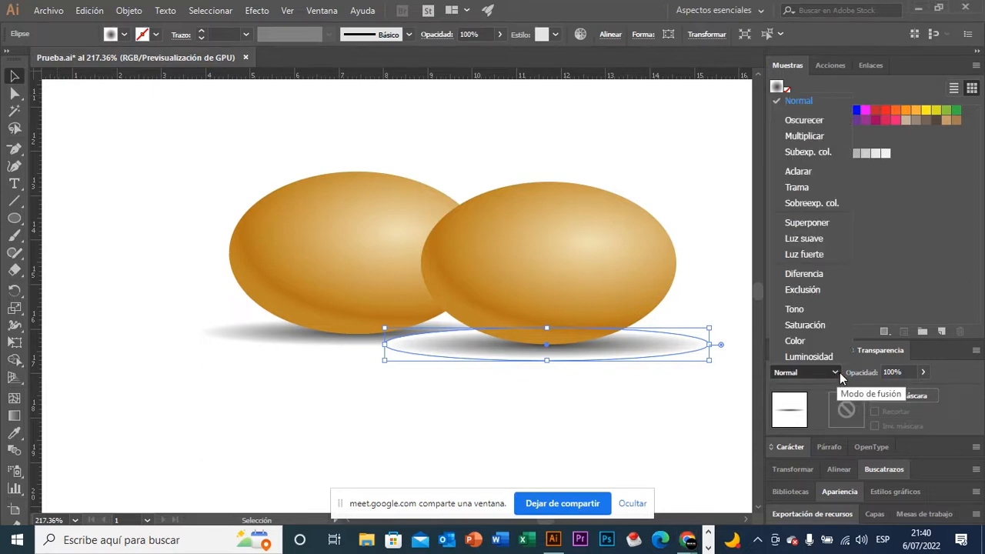
click(840, 136)
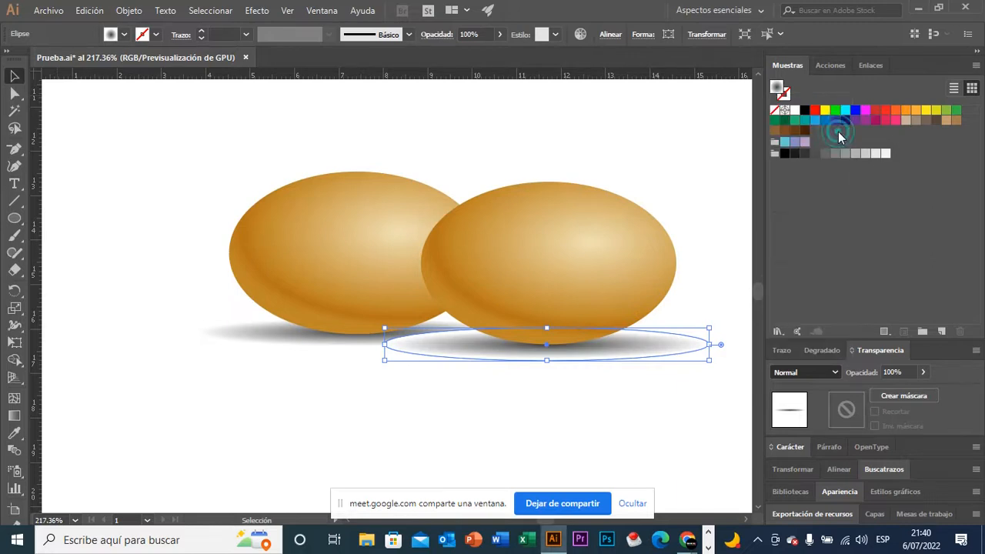
click(719, 212)
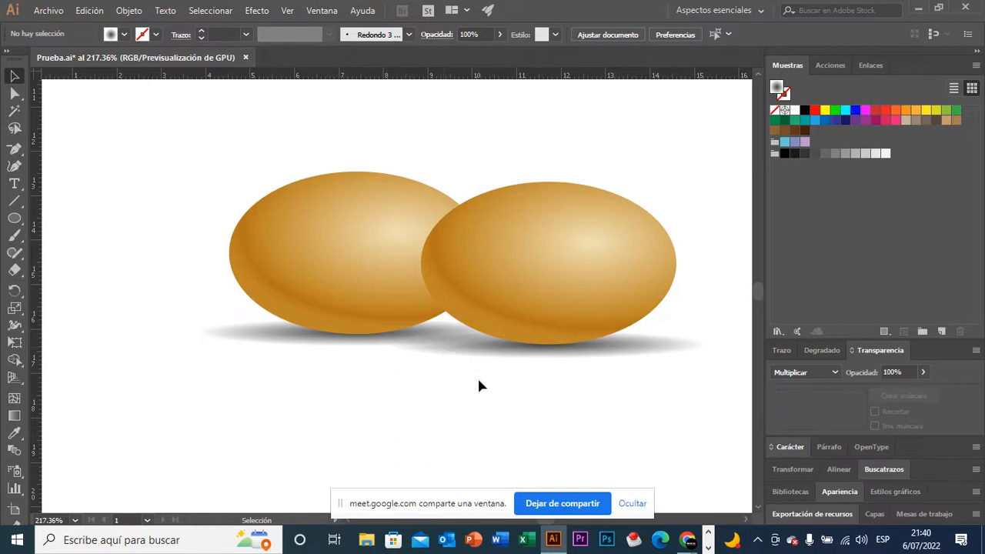
Duplicate the front egg's ground shadow up and toward the rear egg so the copy overlaps its lower part.
drag(520, 381, 492, 385)
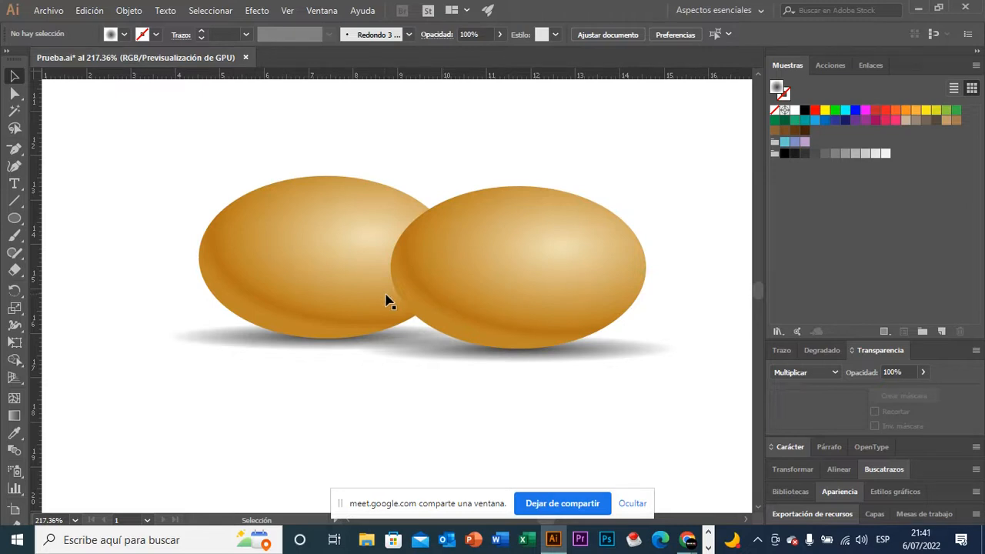
click(446, 358)
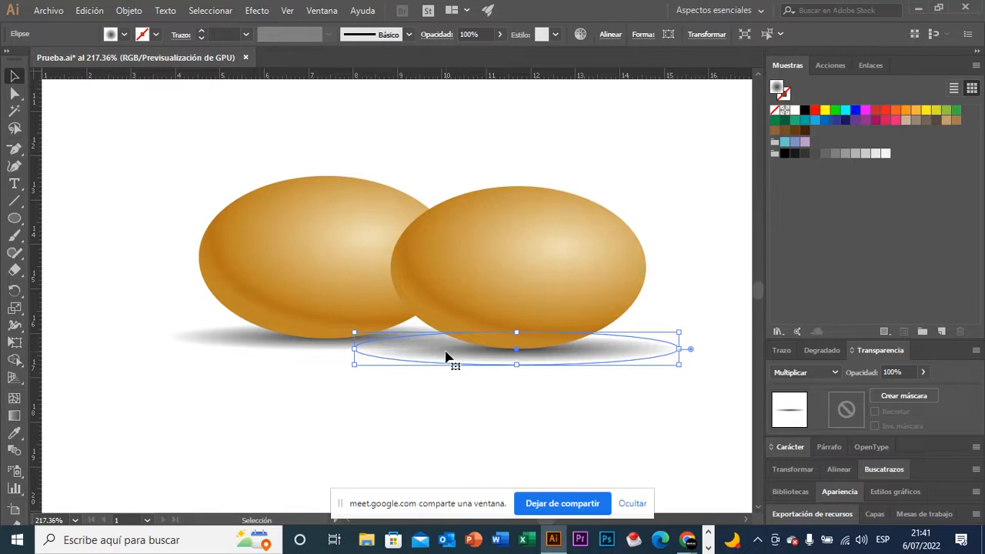
drag(447, 356, 416, 333)
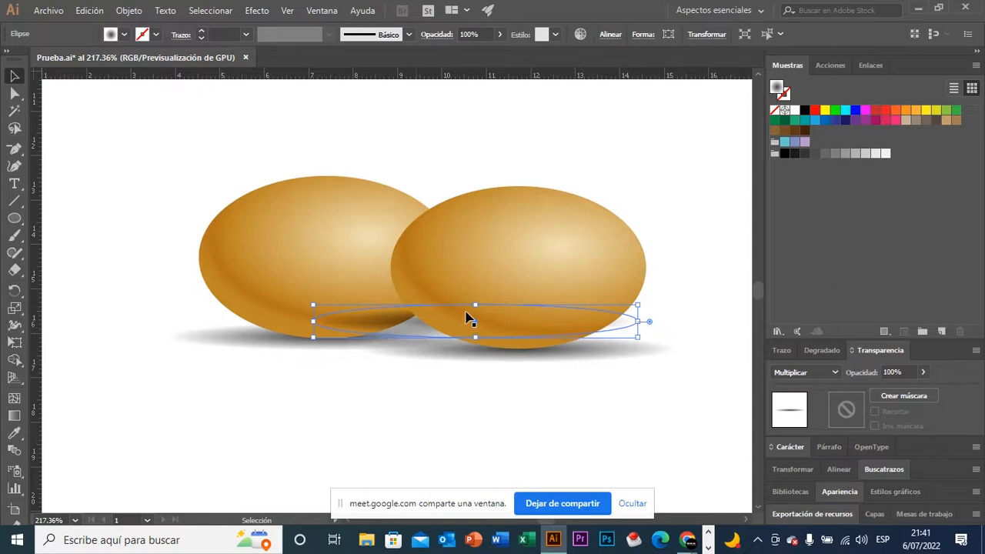
Reshape the copied shadow into a taller, narrower ellipse and position it where the front egg overlaps the rear one.
drag(478, 306, 481, 203)
drag(476, 337, 477, 348)
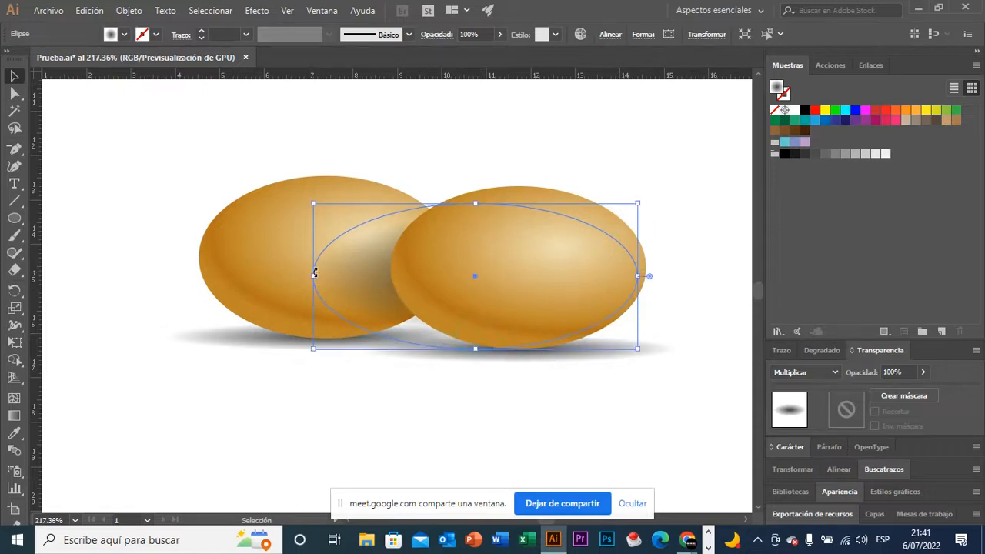
drag(313, 275, 362, 279)
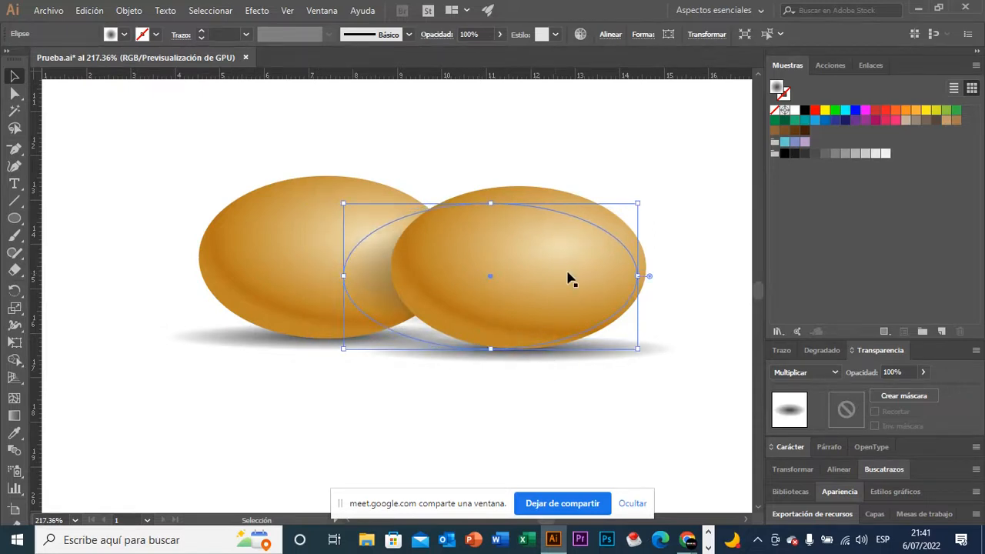
drag(638, 275, 578, 278)
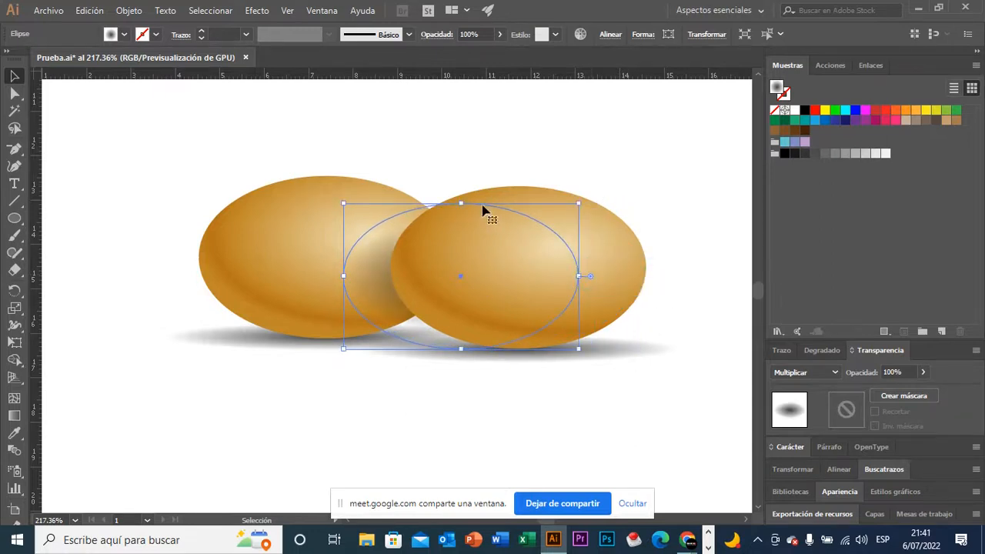
drag(461, 204, 460, 195)
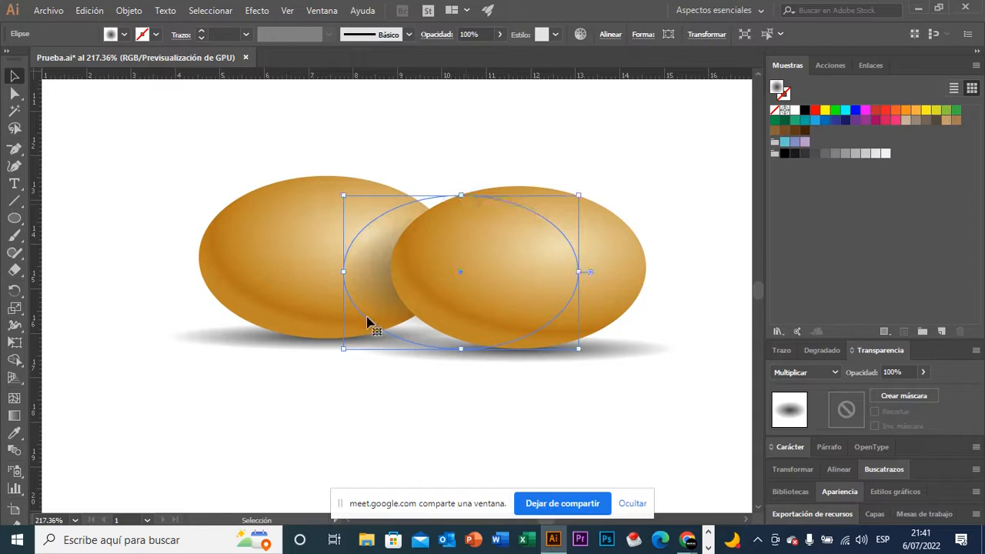
drag(367, 323, 378, 324)
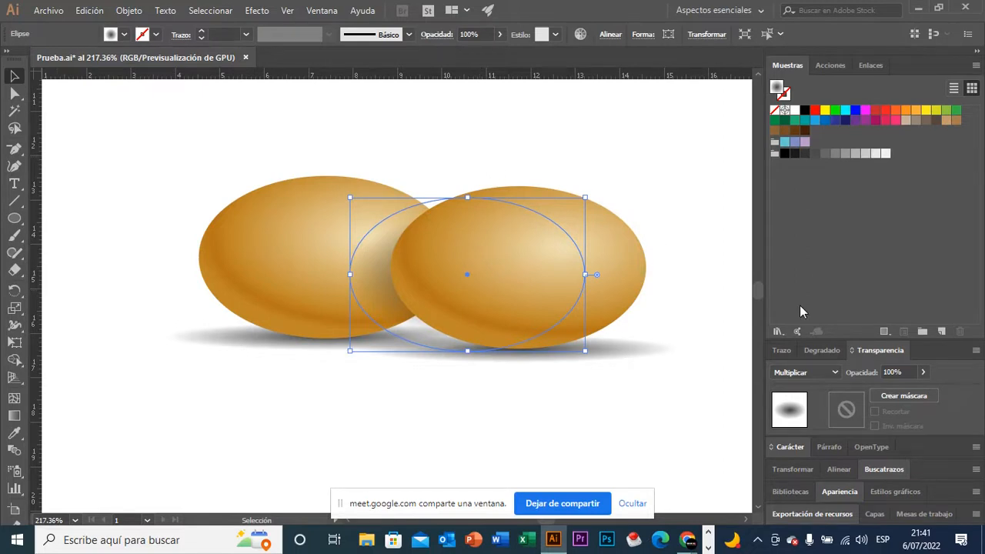
Set the dark stop of the copied shadow's radial gradient to 100% K black.
click(824, 356)
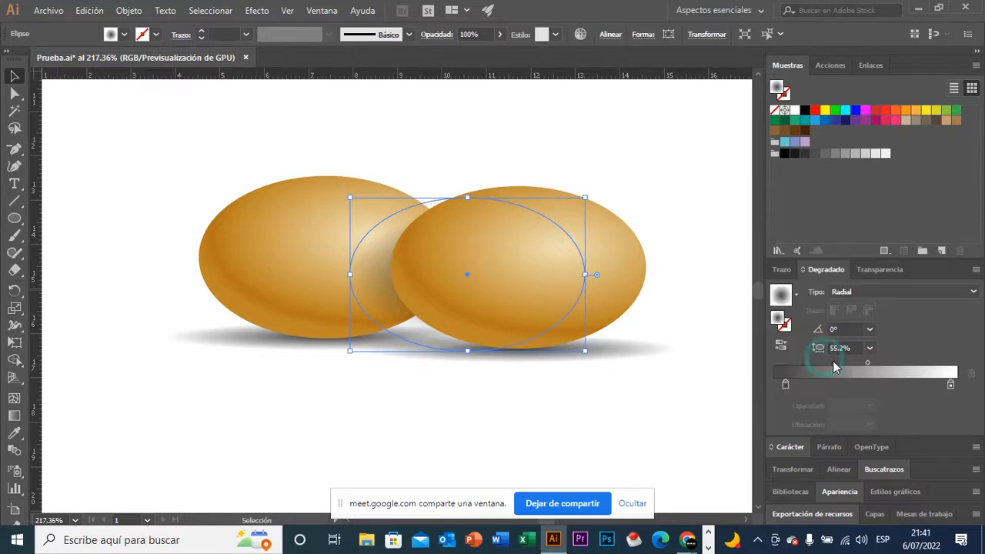
click(786, 385)
double_click(786, 385)
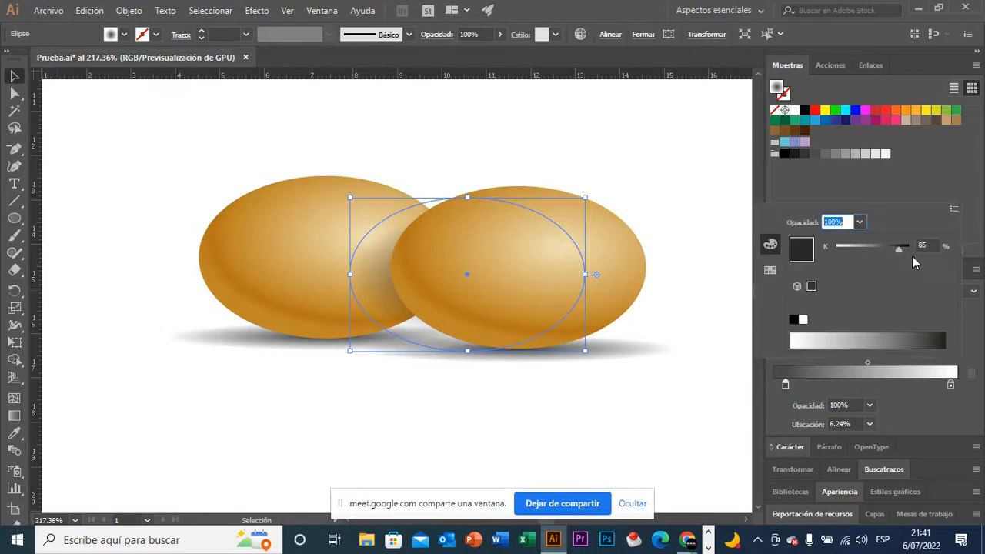
drag(901, 250, 913, 249)
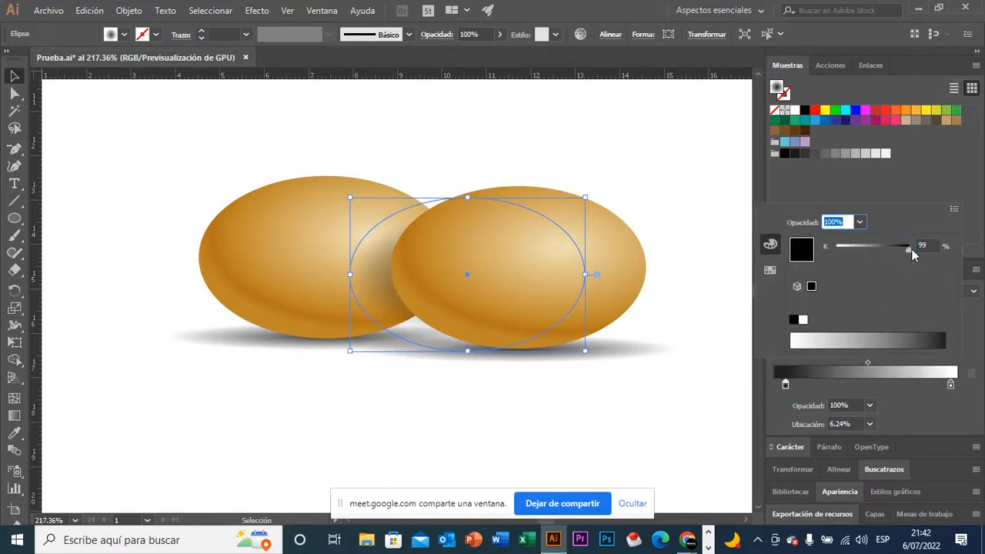
drag(909, 250, 914, 251)
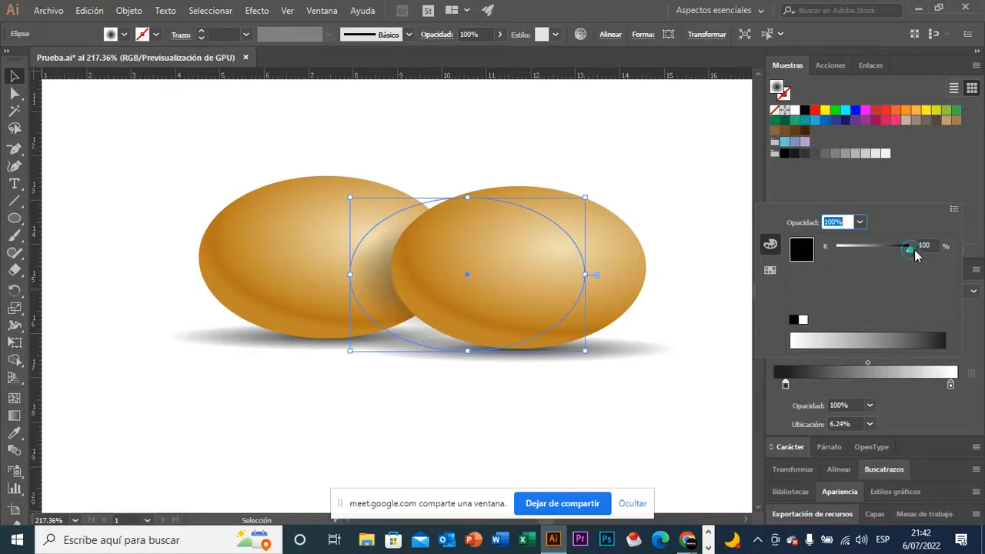
click(786, 385)
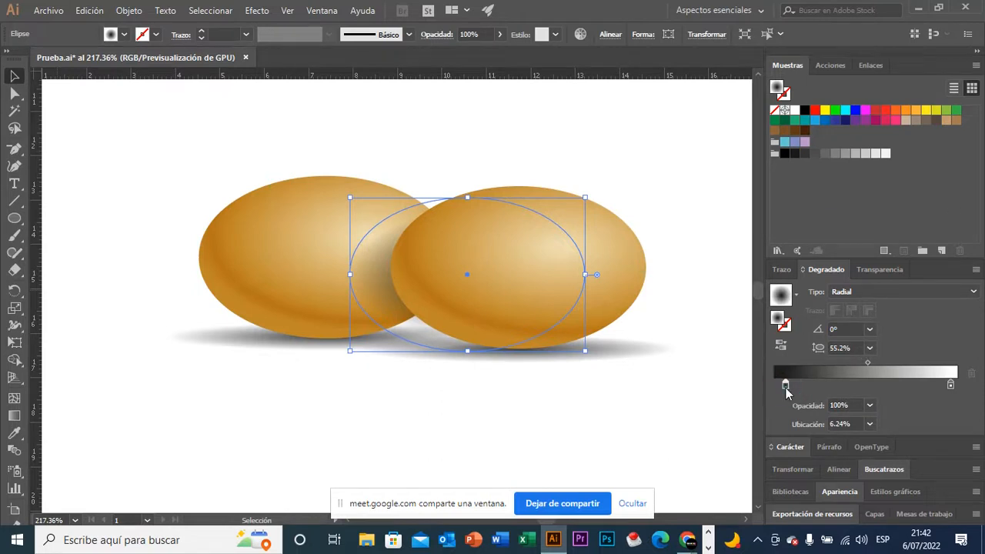
click(786, 385)
click(787, 385)
click(786, 385)
click(719, 389)
Switch the cast shadow's dark gradient stop to RGB and make it brown, with R 101, G 66, B 0.
click(368, 268)
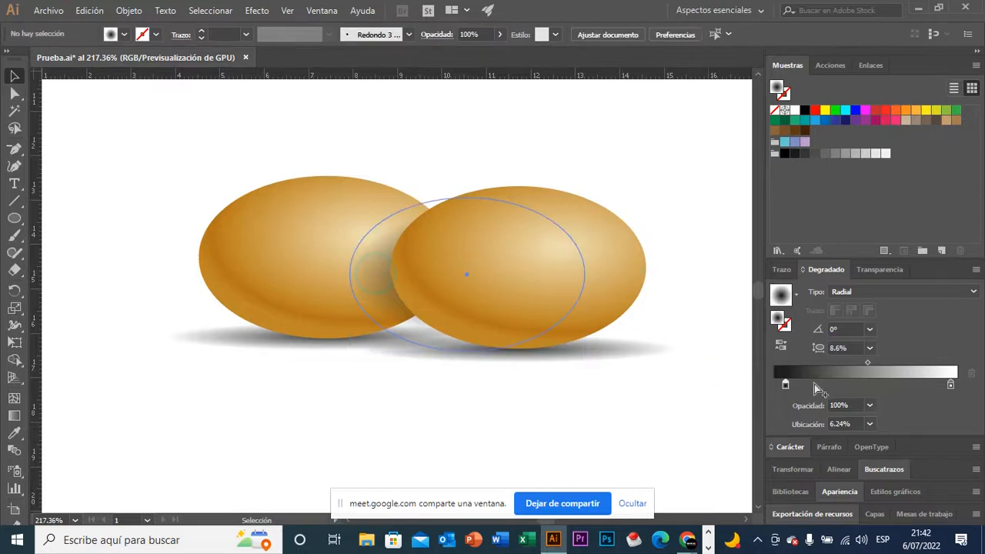
click(786, 385)
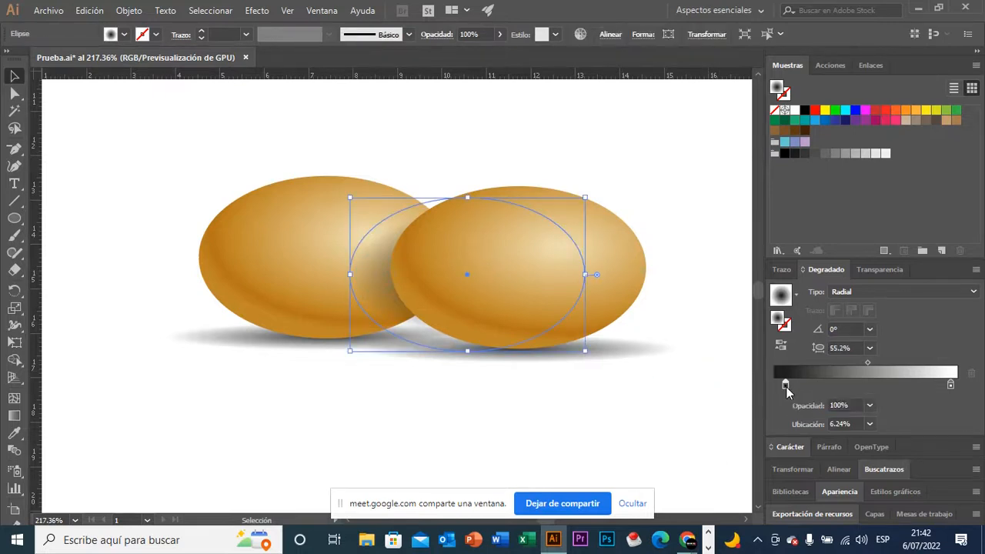
double_click(786, 385)
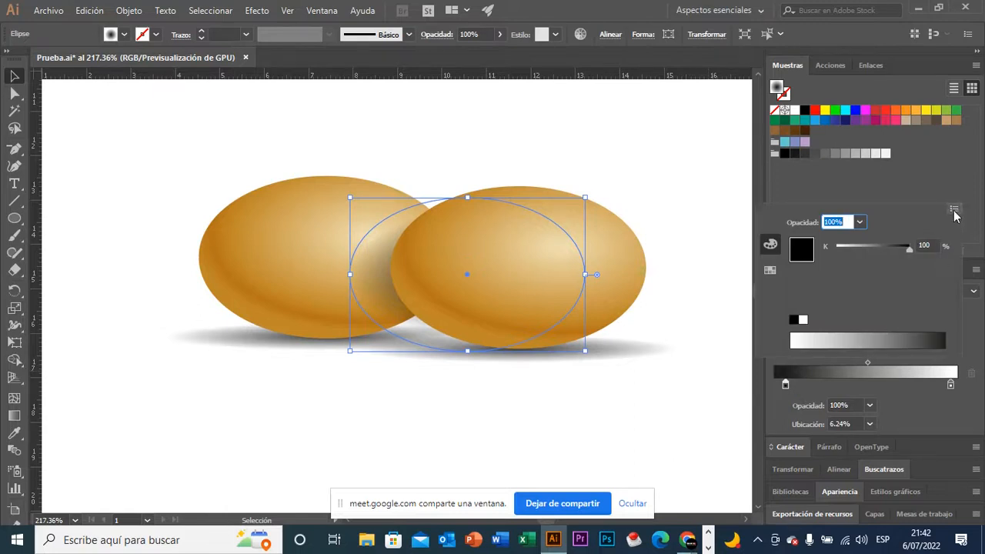
click(955, 209)
click(923, 233)
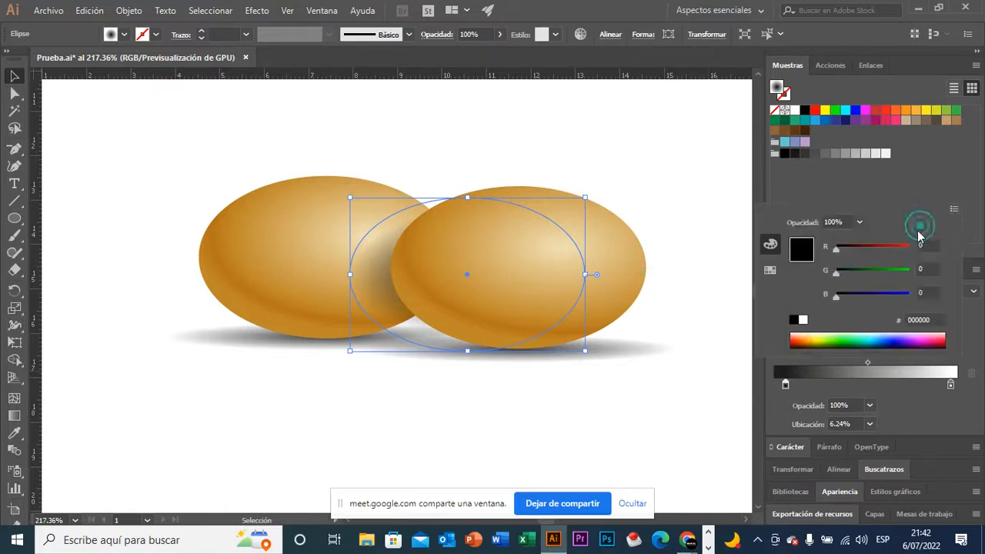
drag(836, 297, 881, 247)
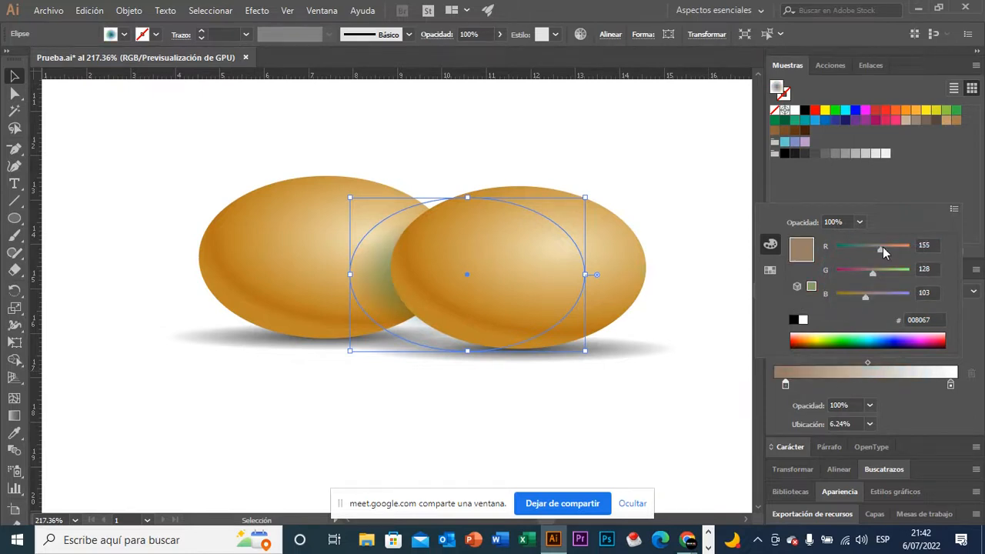
drag(865, 296, 872, 250)
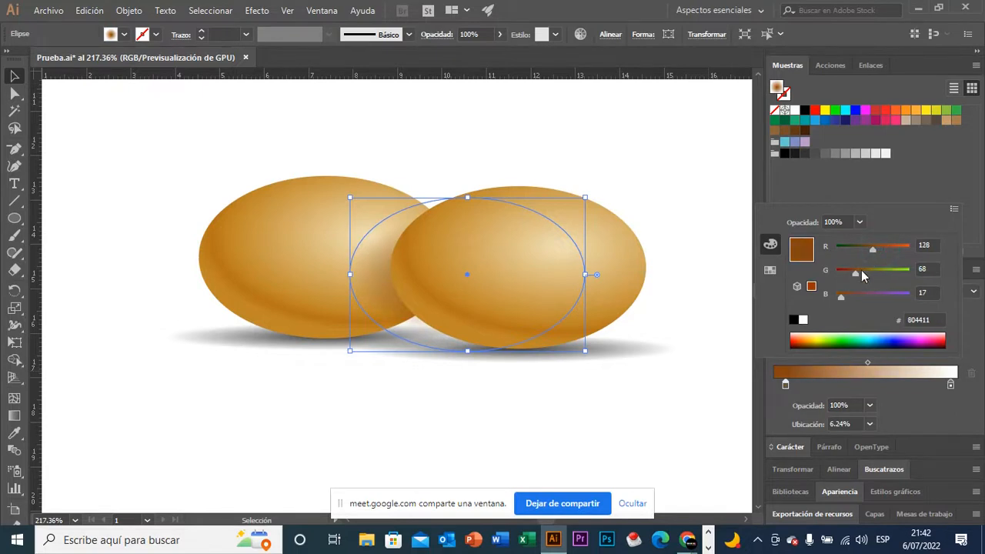
drag(845, 297, 837, 299)
mouse_move(855, 273)
mouse_down()
mouse_move(872, 249)
mouse_move(854, 273)
mouse_up()
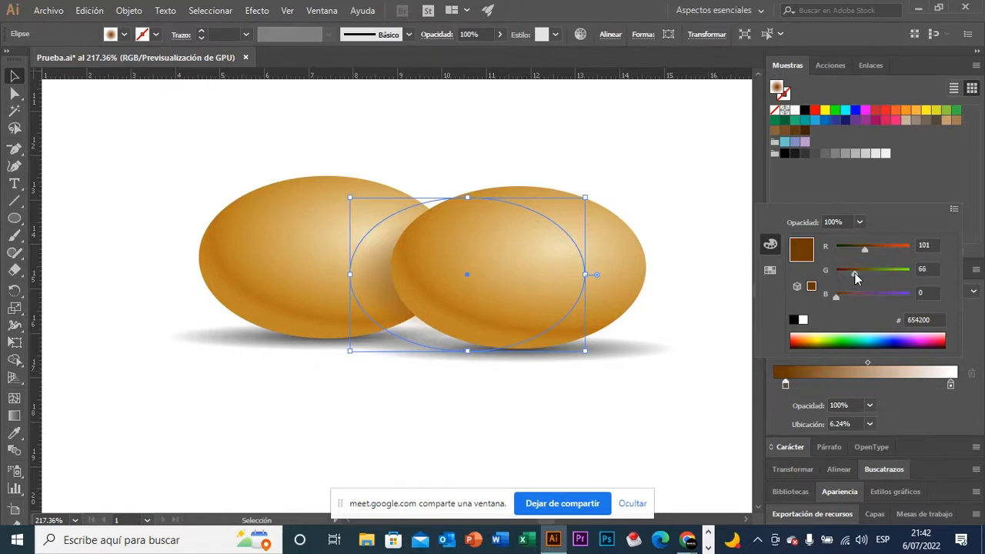
click(557, 146)
click(438, 154)
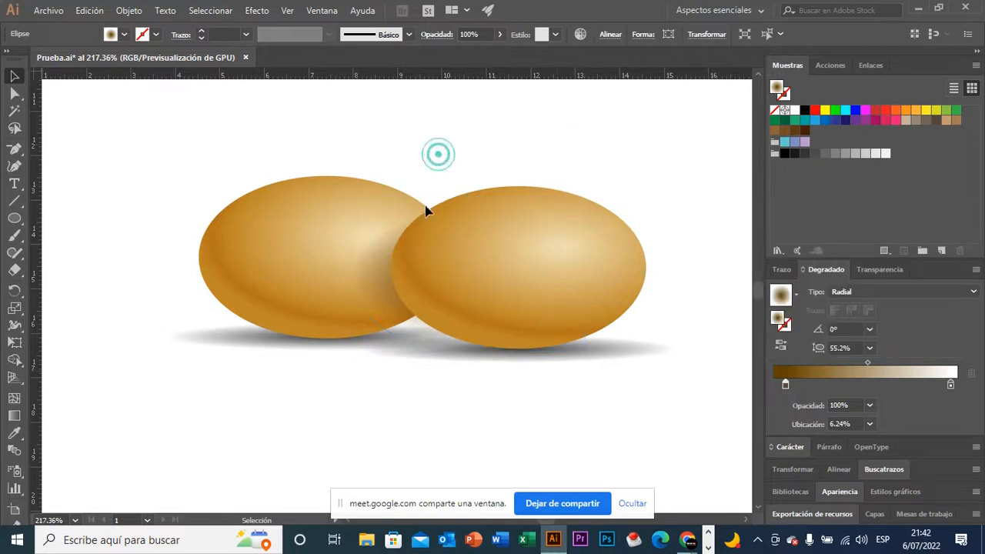
Move the brown cast shadow farther onto the rear egg and enlarge it slightly.
click(379, 286)
drag(385, 306, 378, 308)
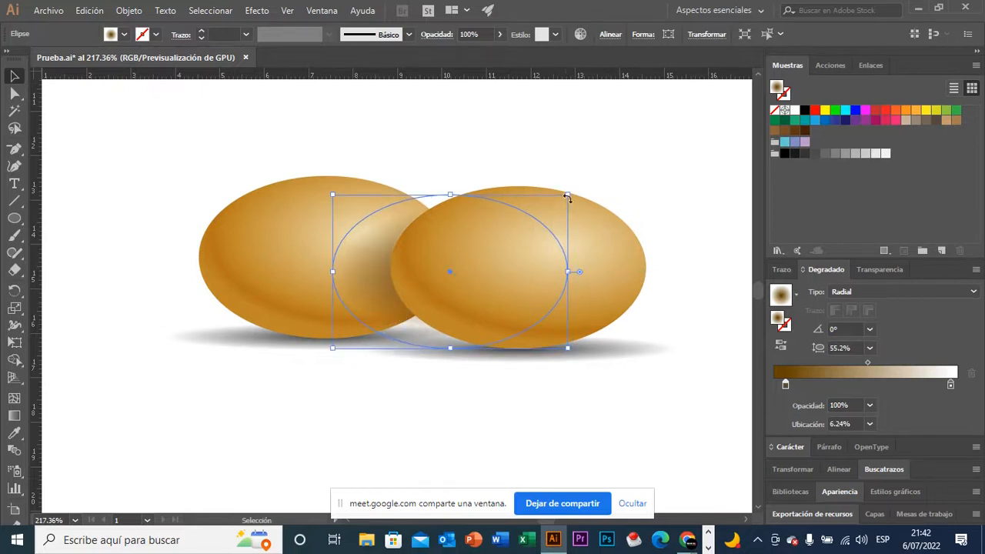
drag(568, 198, 587, 192)
click(580, 145)
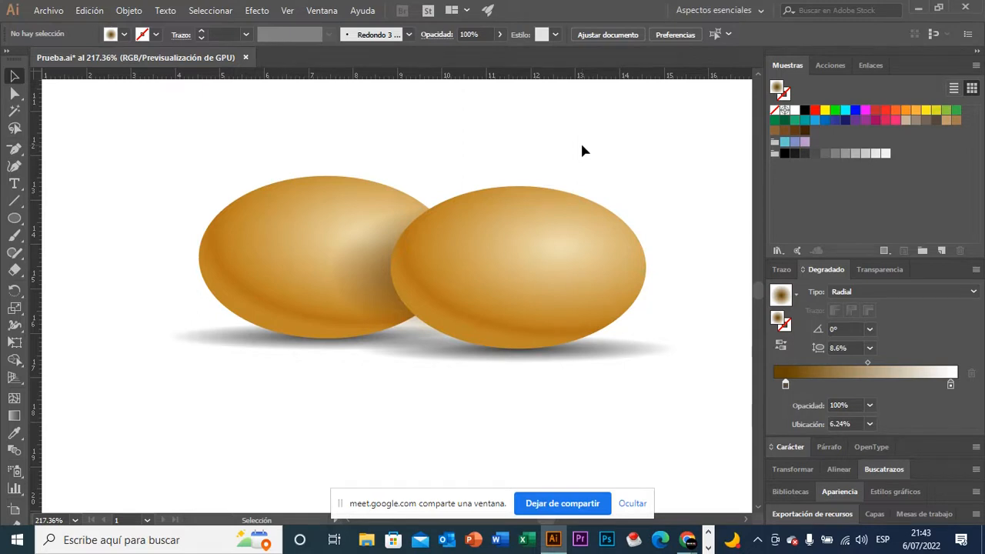
Examine both eggs and their shadows on the artboard at a reduced zoom.
key(z)
alt+click(651, 290)
drag(547, 245, 511, 235)
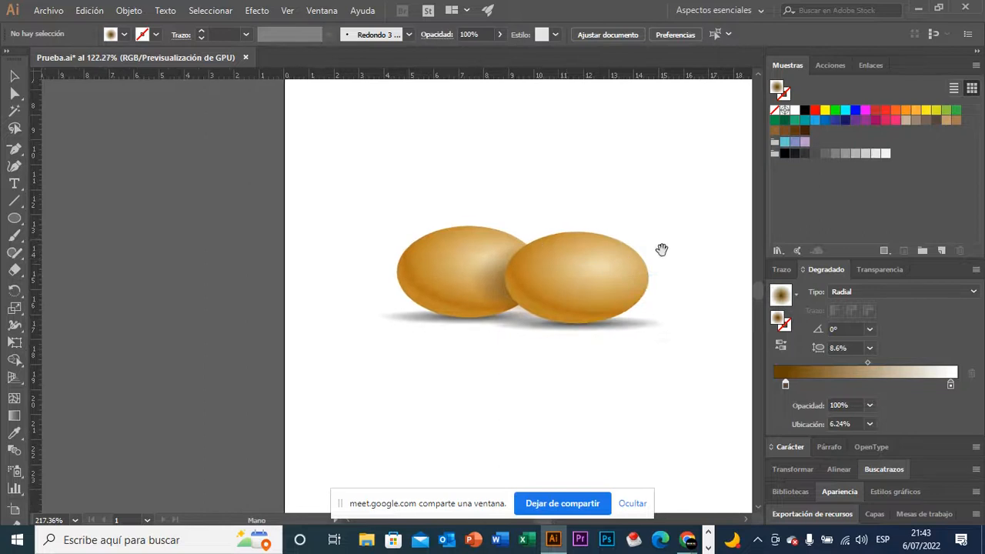
drag(662, 250, 575, 275)
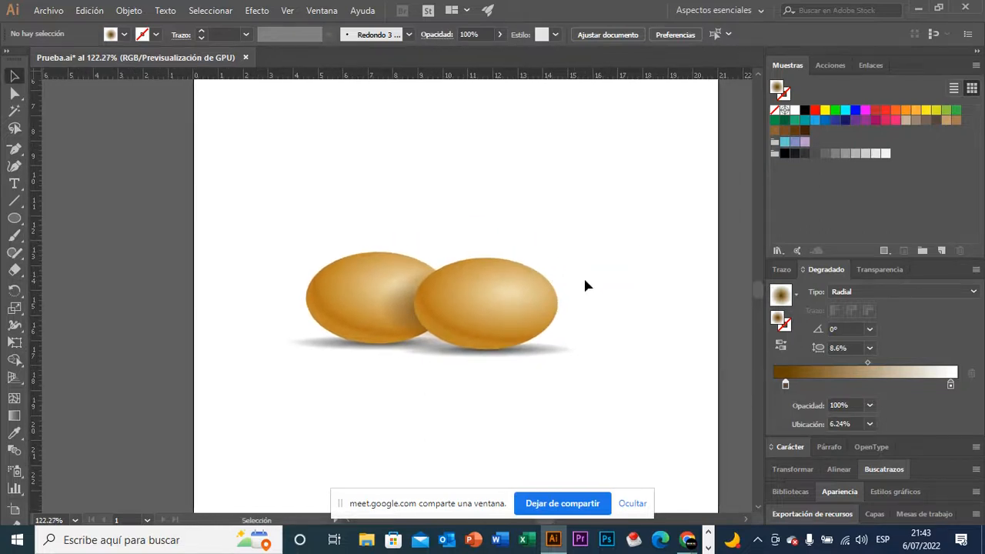
drag(611, 299, 586, 307)
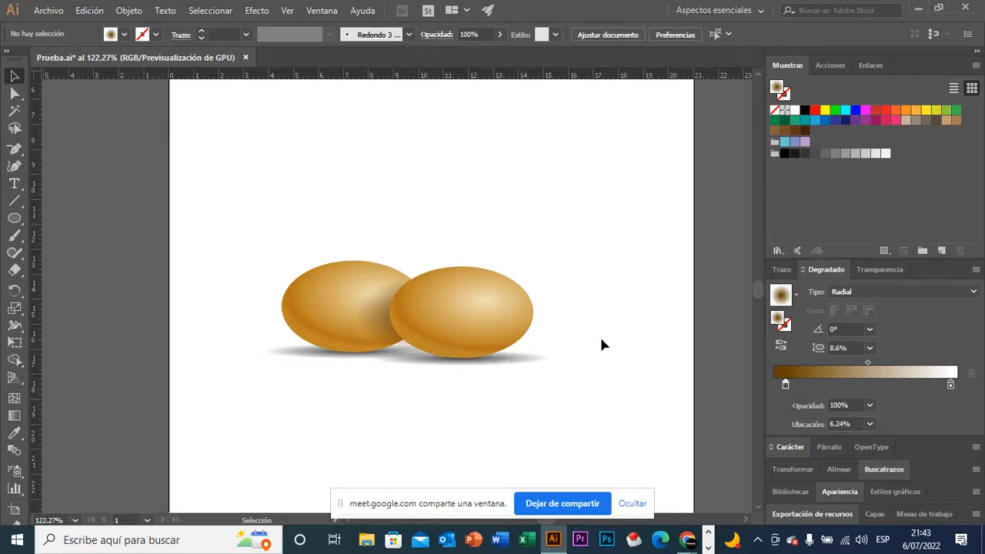
scroll(607, 337, up, 5)
key(z)
drag(632, 363, 565, 330)
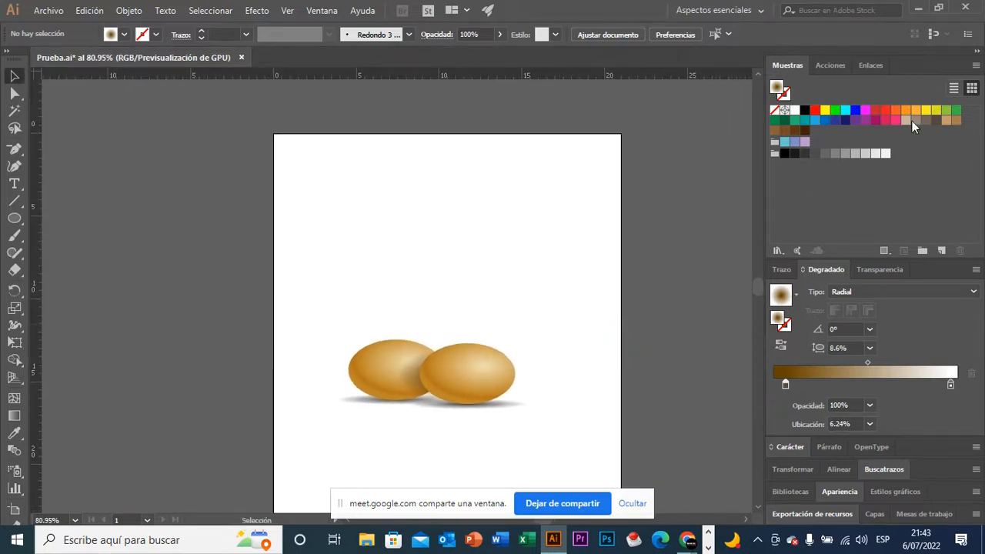
Add a line of point text reading "La Selecta" above the eggs on the artboard.
click(977, 51)
drag(611, 329, 656, 317)
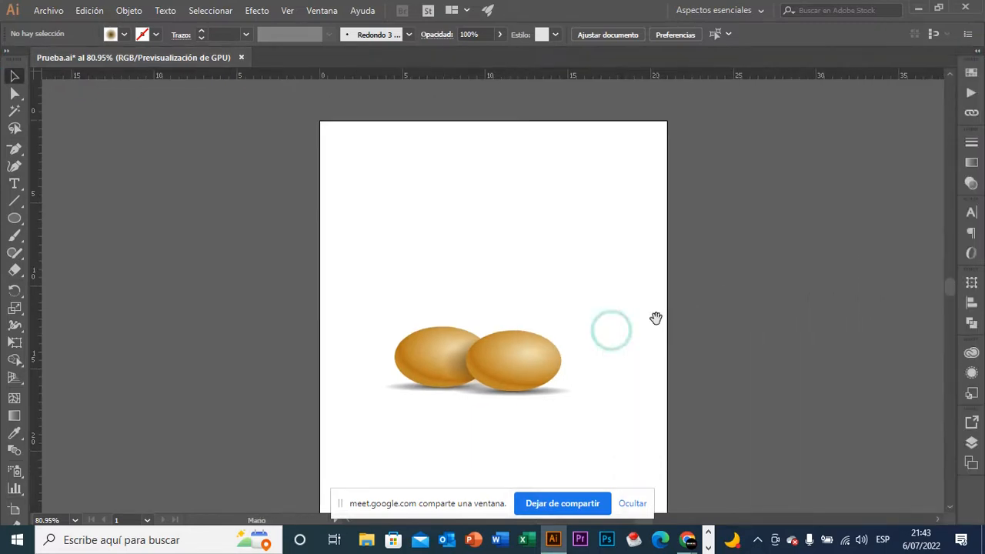
click(15, 184)
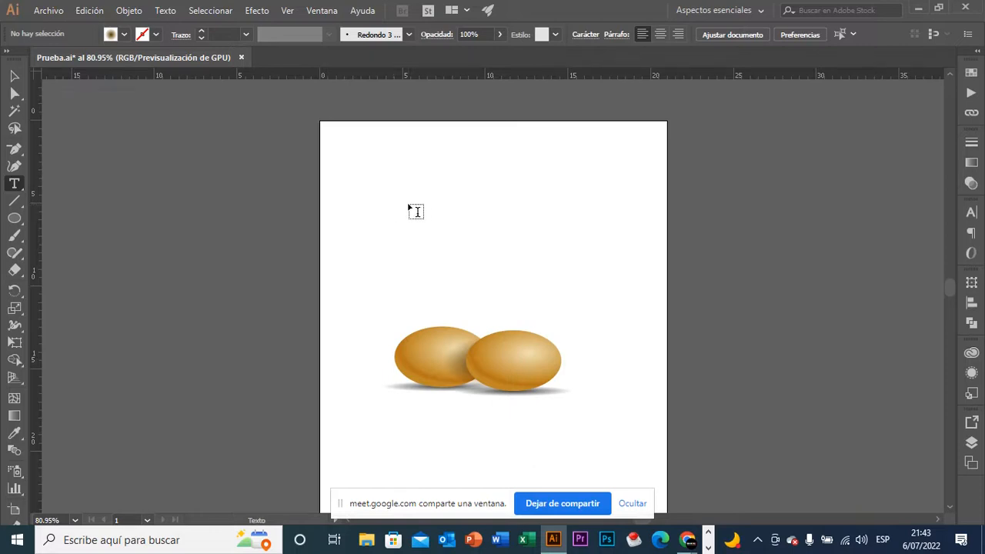
click(412, 207)
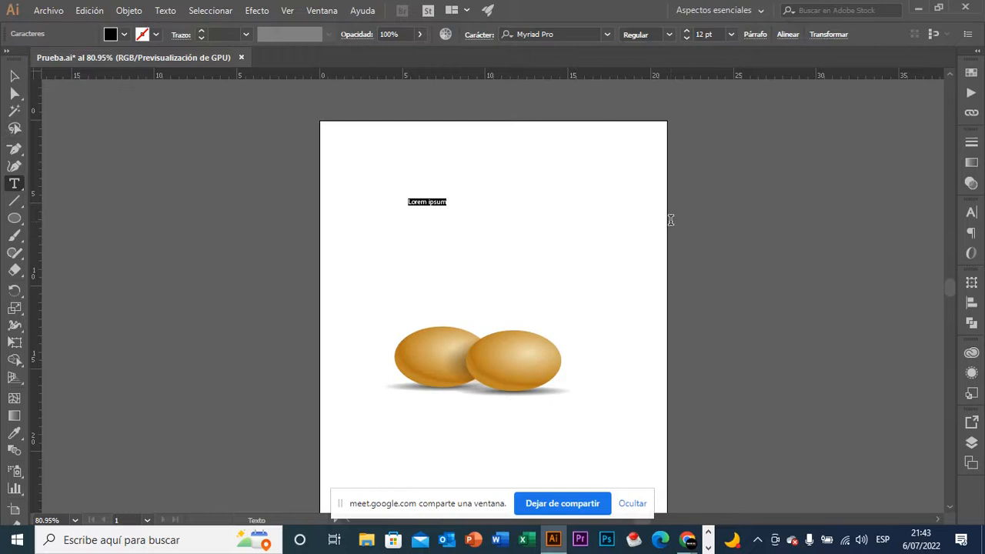
text(La Selecta)
ctrl+click(653, 243)
Set the font size of the La Selecta text to 60 pt.
key(z)
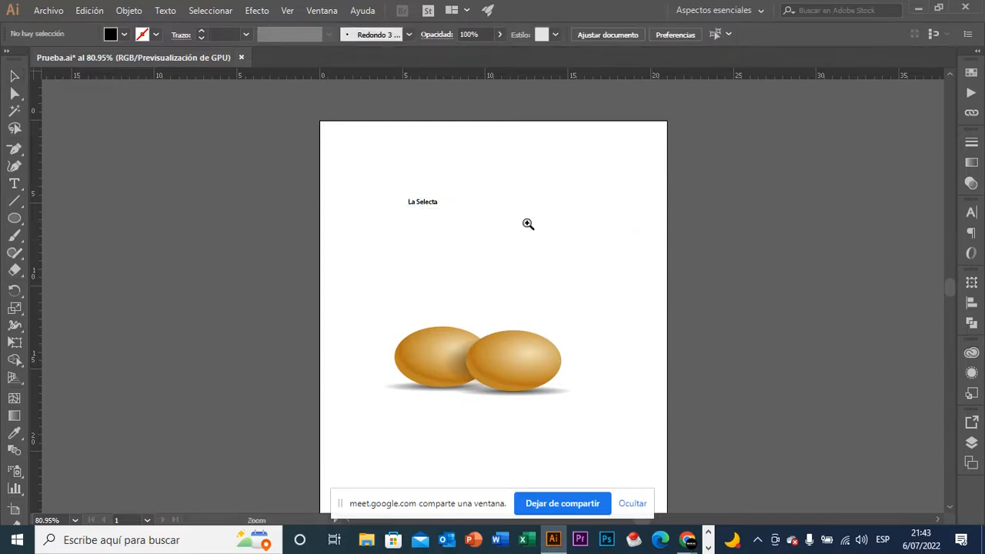
click(526, 223)
drag(615, 245, 635, 243)
key(v)
drag(480, 152, 375, 214)
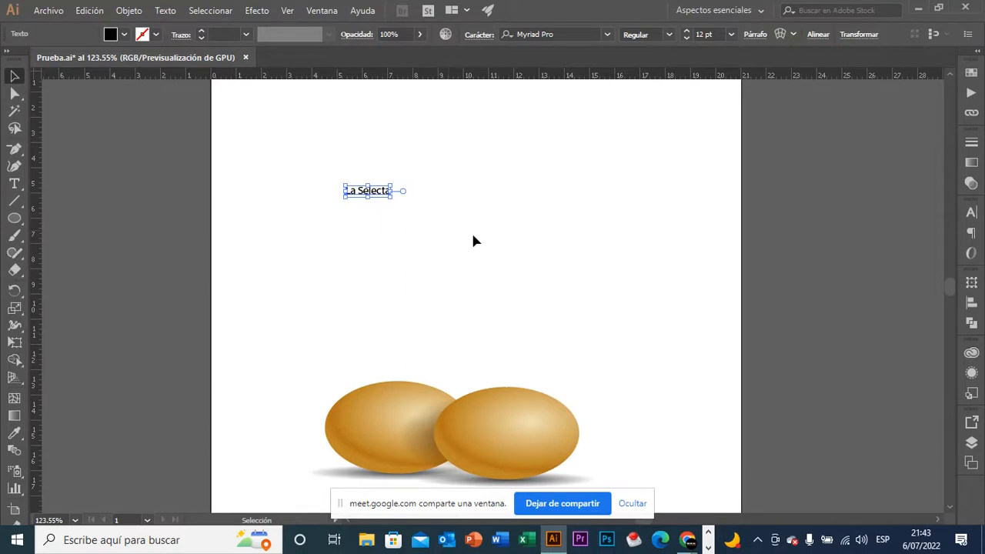
scroll(571, 269, up, 2)
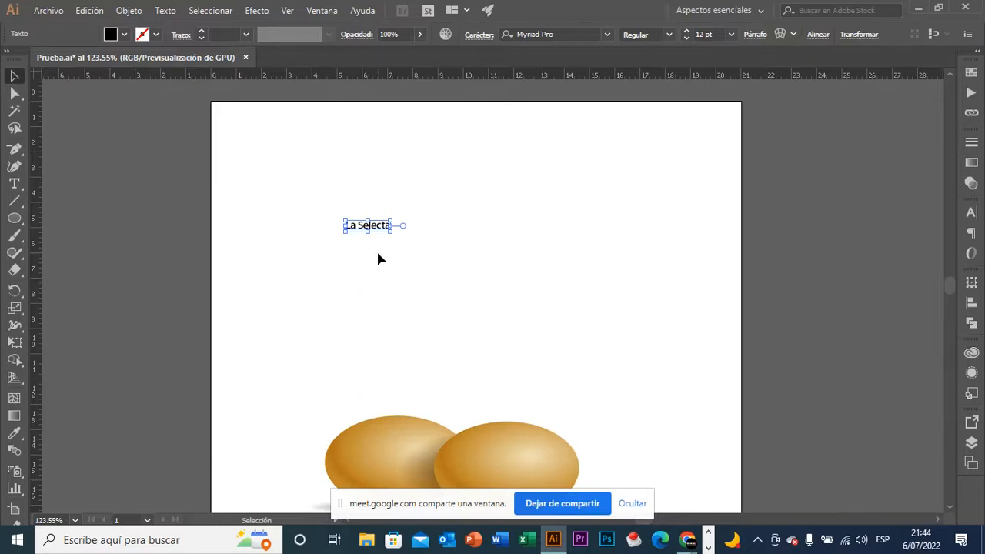
click(687, 31)
click(687, 31)
click(687, 30)
click(687, 31)
click(688, 31)
click(687, 31)
click(687, 31)
click(688, 31)
click(687, 31)
click(688, 31)
click(687, 31)
click(687, 31)
click(688, 30)
click(688, 31)
click(687, 31)
click(701, 35)
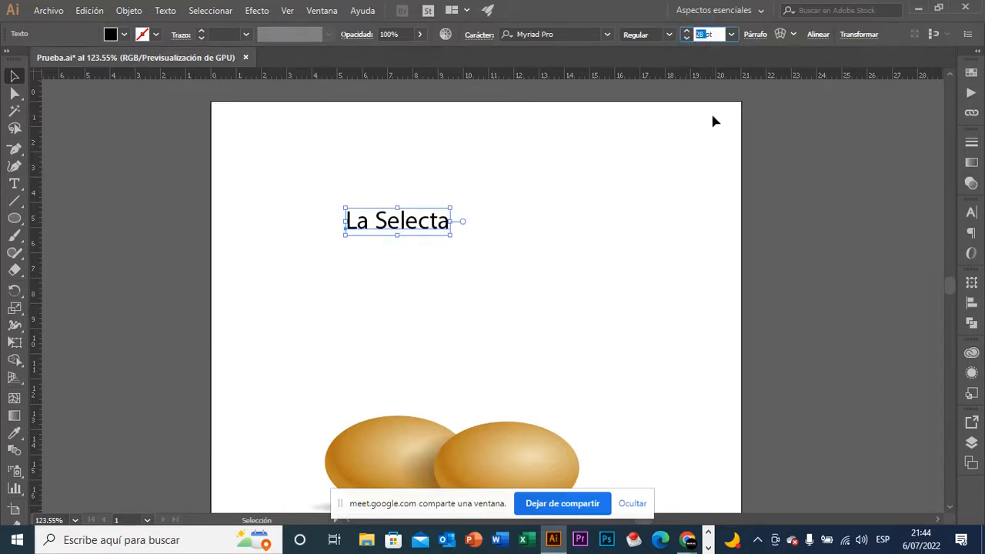
text(60)
key(Return)
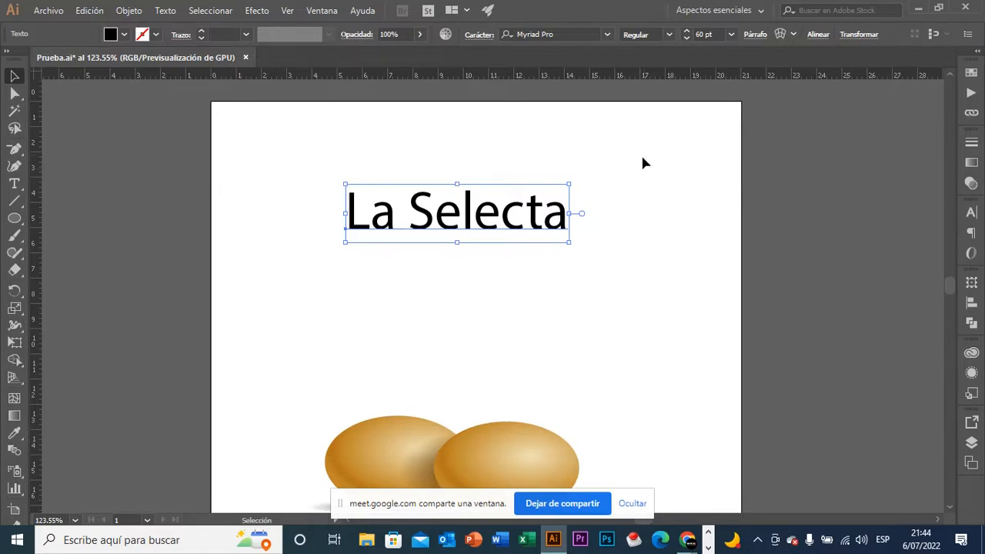
Turn off hyphenation for the La Selecta text and center-align its paragraph.
click(756, 36)
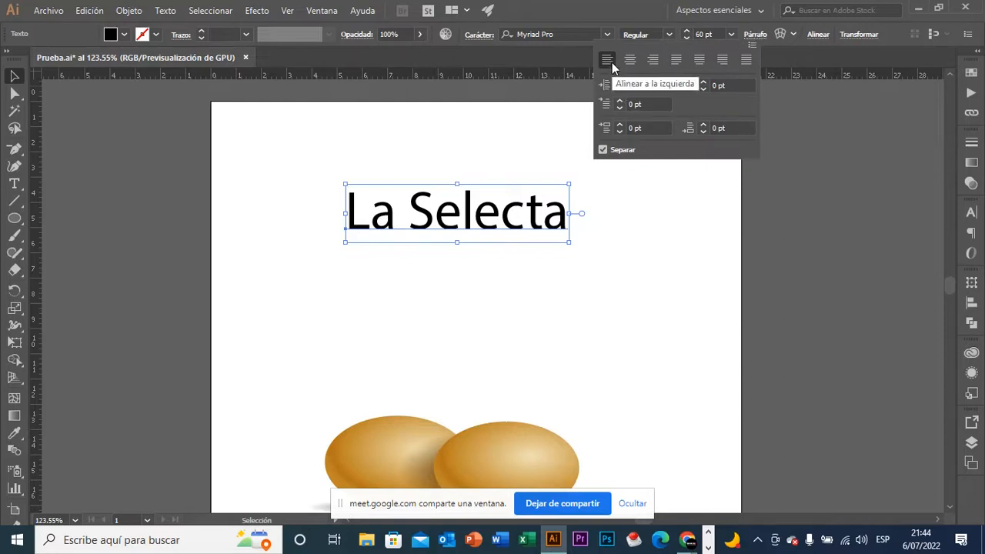
click(624, 153)
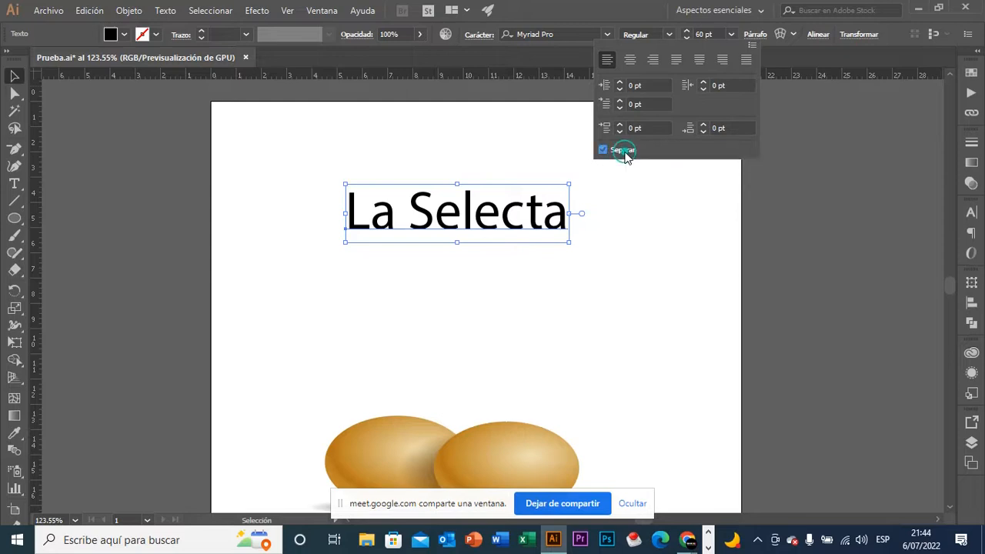
click(630, 61)
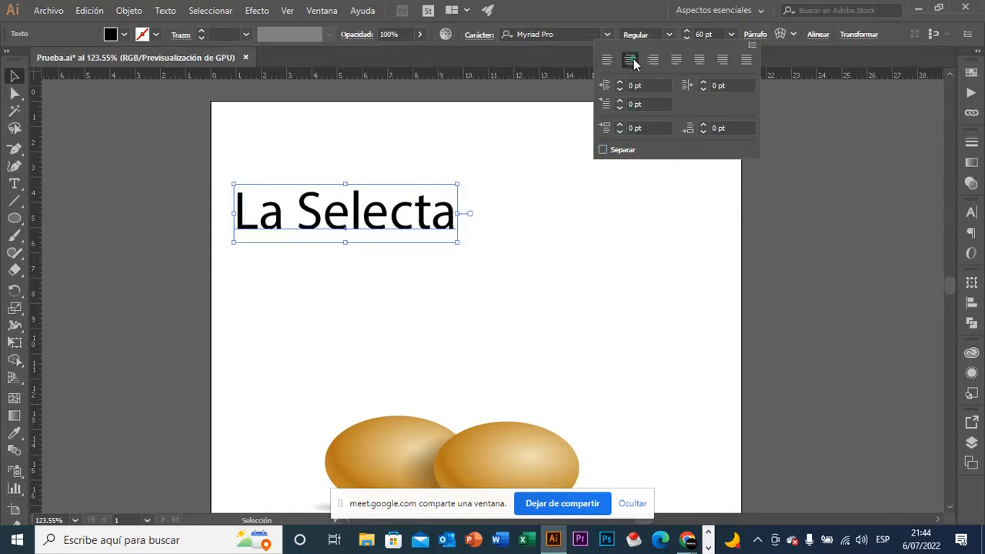
Center the La Selecta text horizontally, using the artboard as the alignment reference.
click(819, 34)
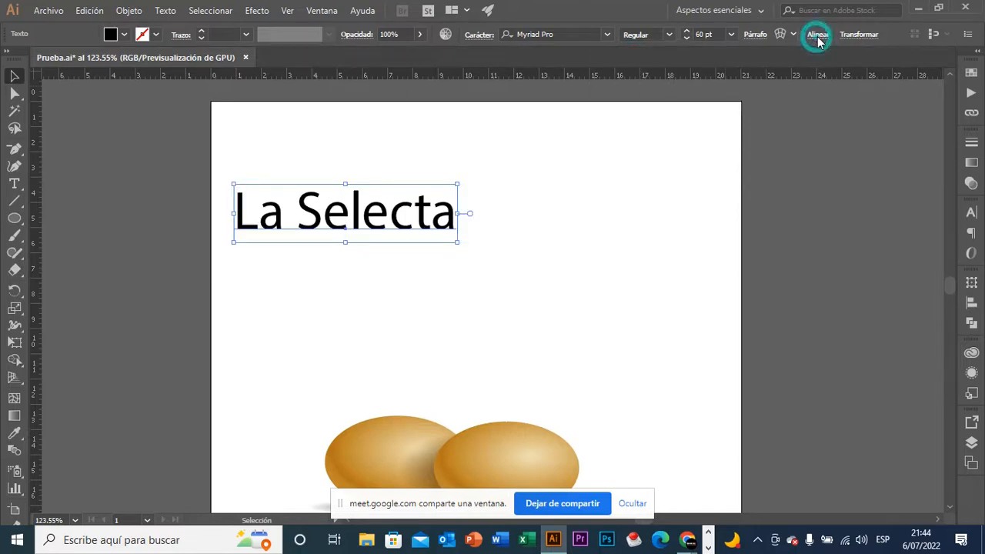
click(803, 156)
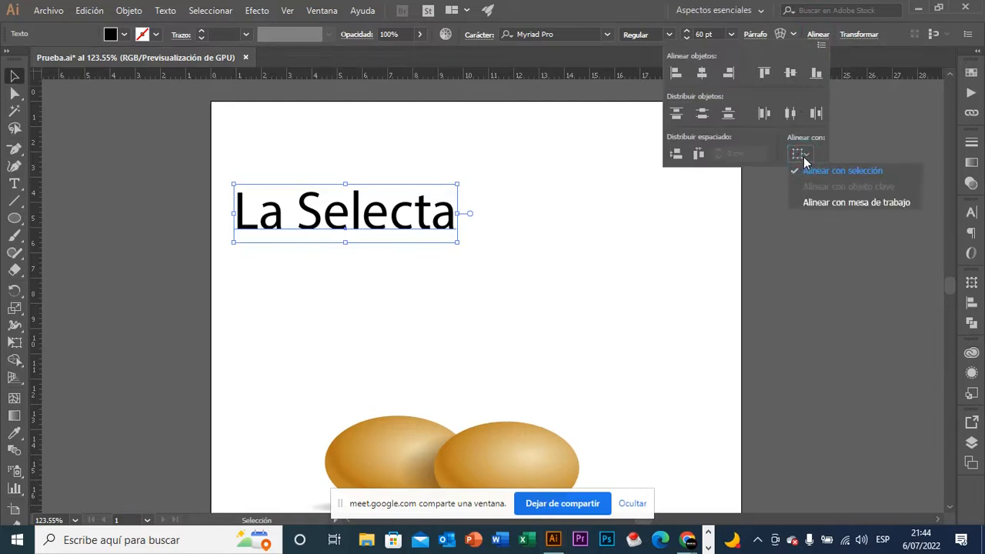
click(845, 201)
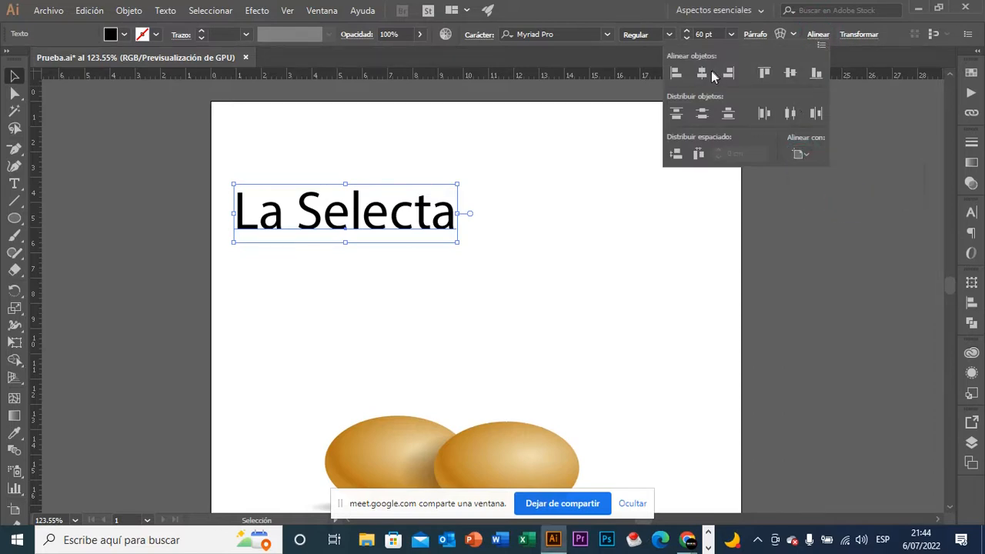
click(702, 73)
click(670, 266)
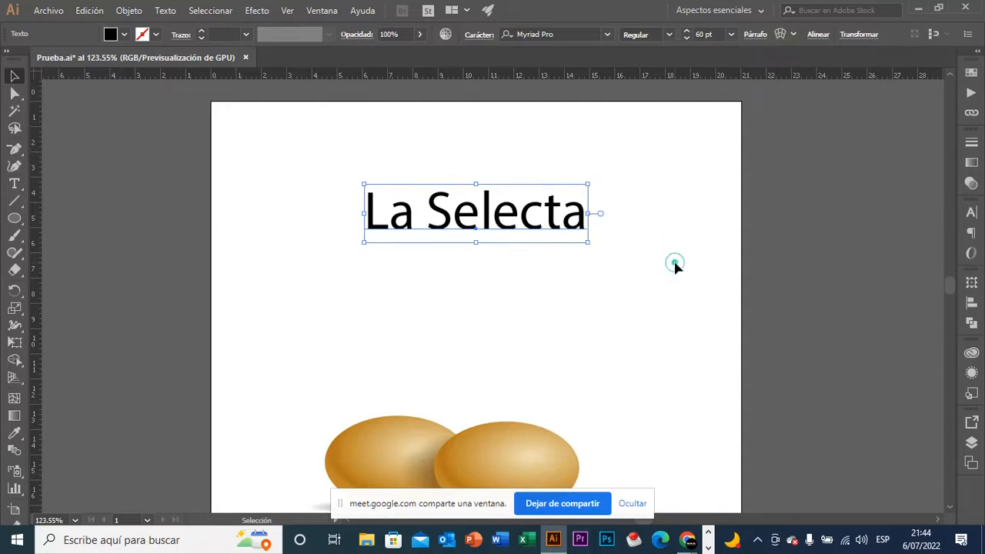
click(673, 266)
scroll(678, 266, down, 2)
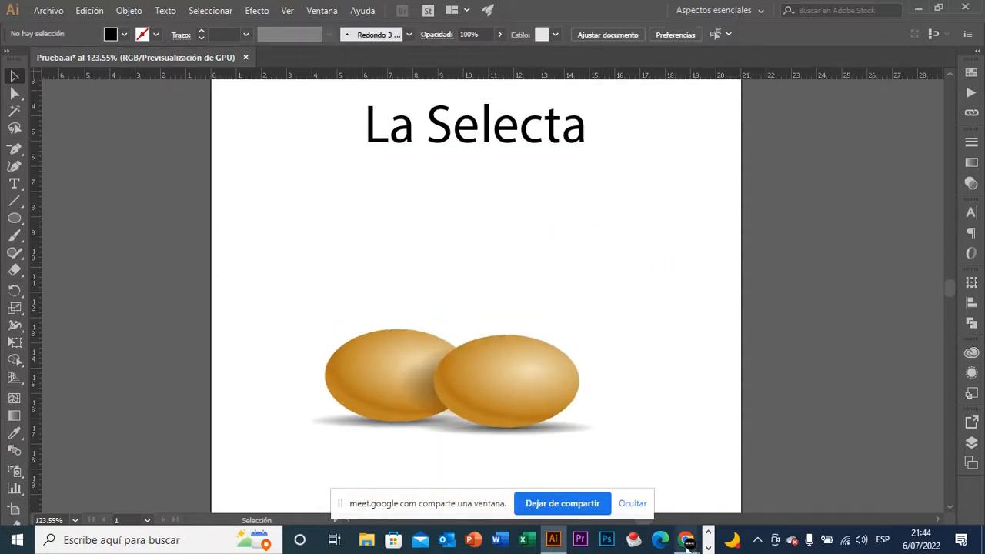
mouse_move(687, 539)
click(638, 472)
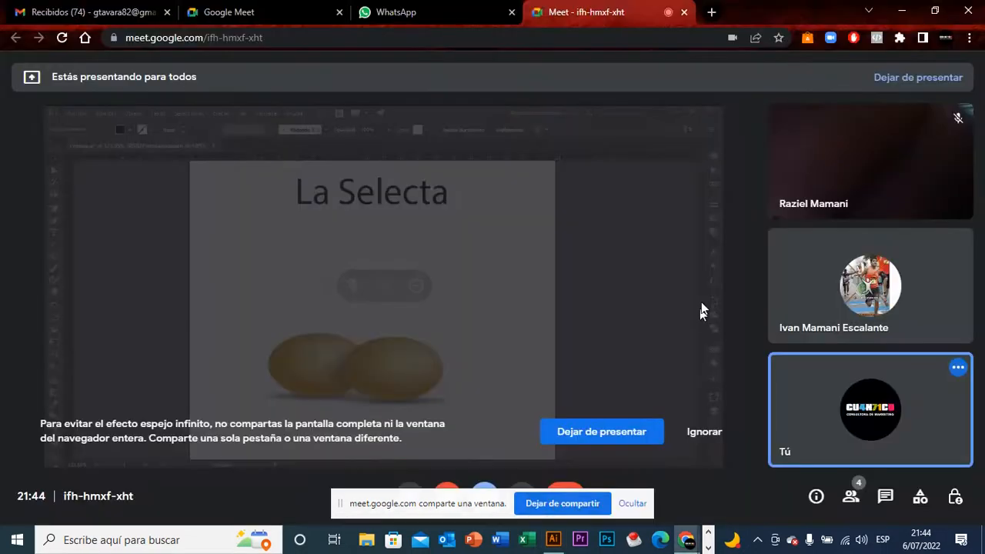
key(alt+Tab)
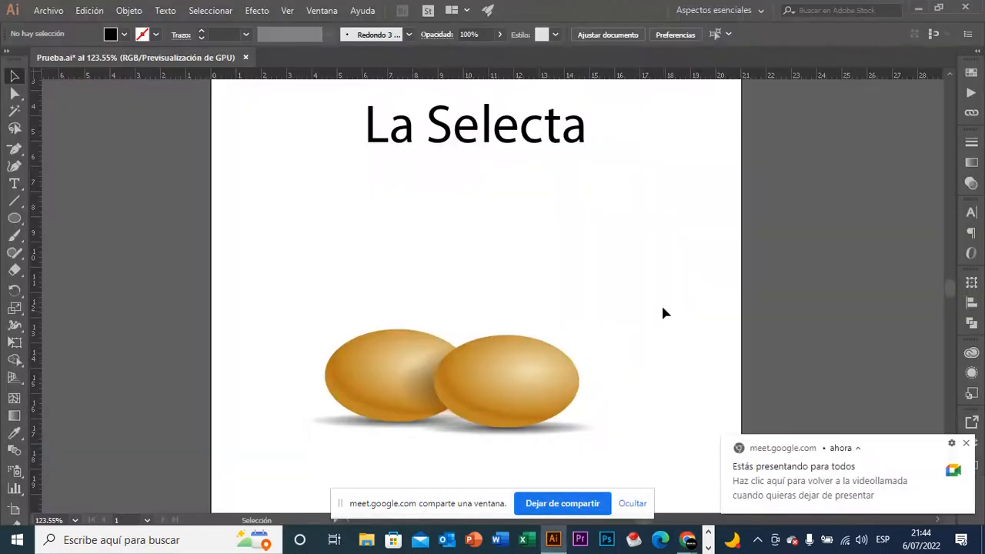
Duplicate the La Selecta text straight down, placing the copy between the original and the eggs.
drag(706, 319, 656, 319)
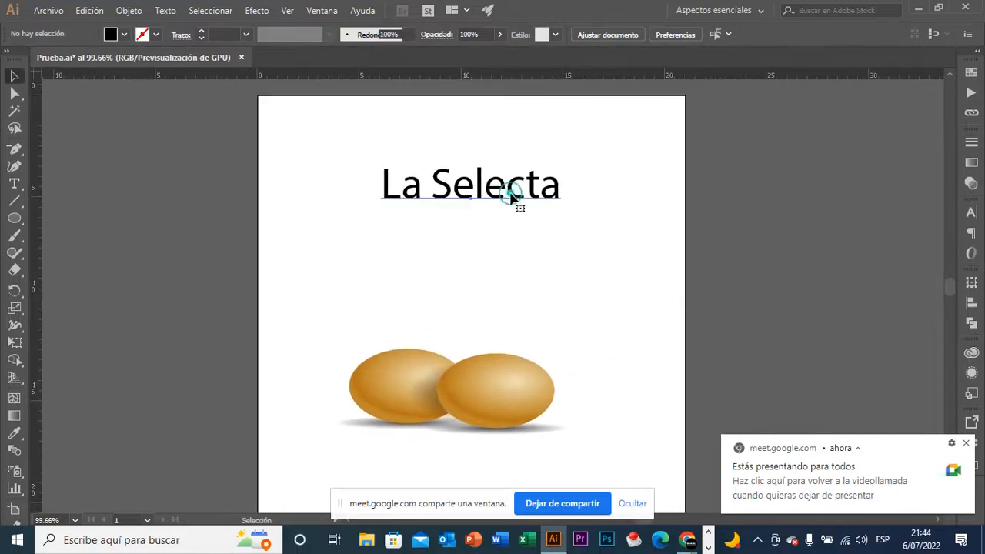
click(514, 195)
drag(528, 193, 524, 255)
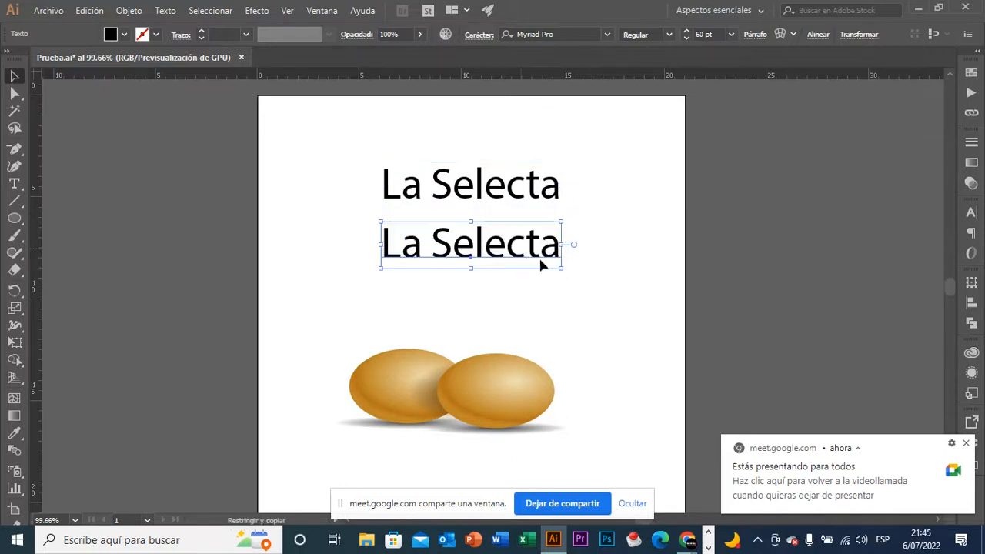
Replace the wording of the lower text copy with "Huevos".
key(t)
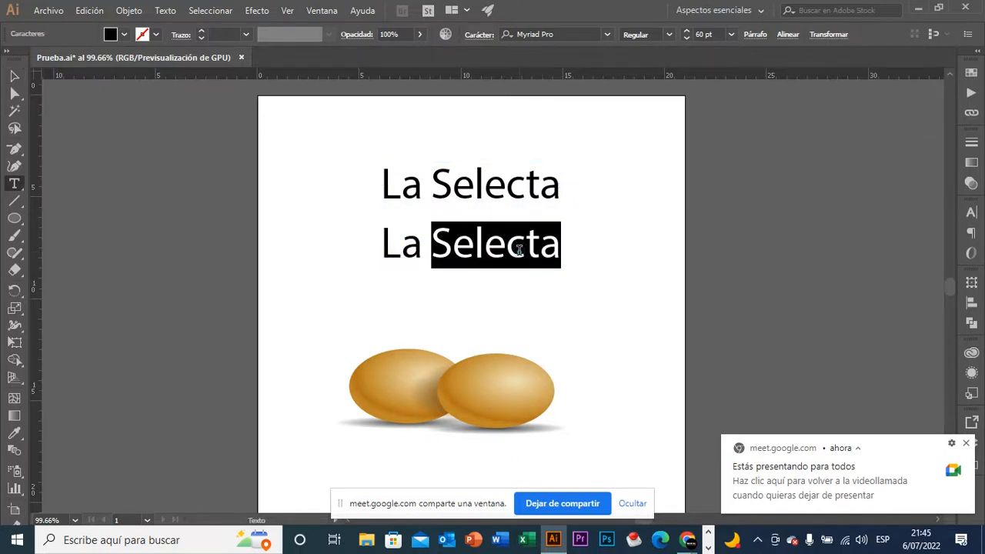
triple_click(520, 250)
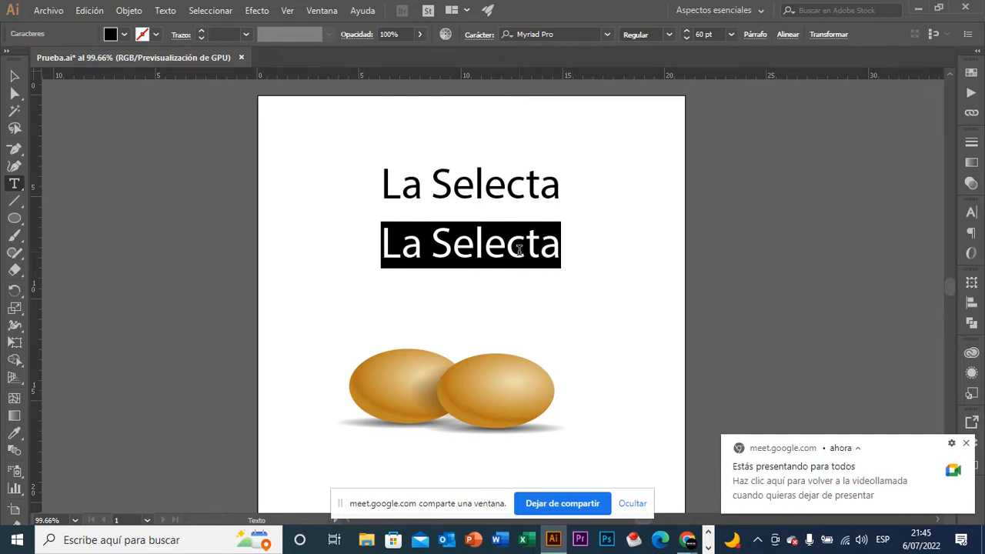
text(Huevos)
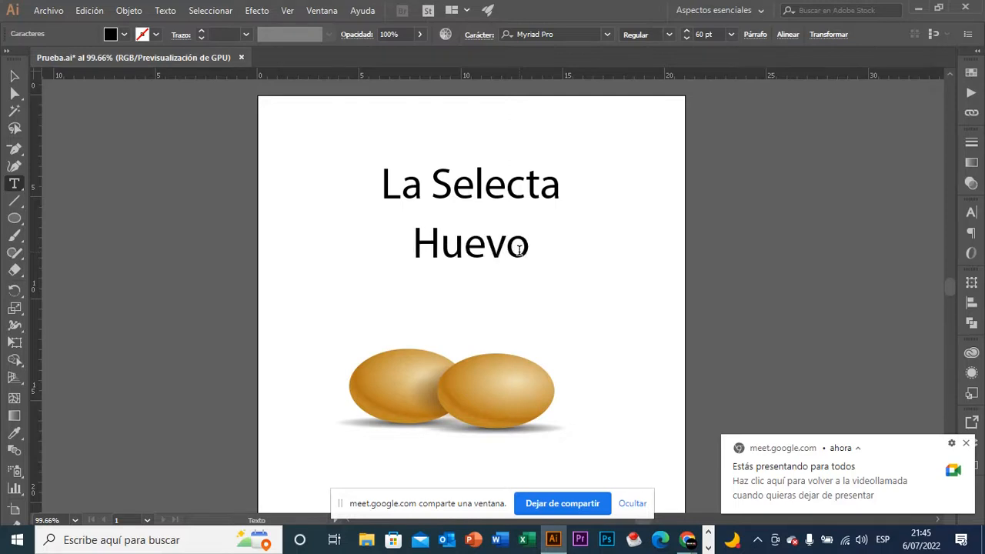
key(Escape)
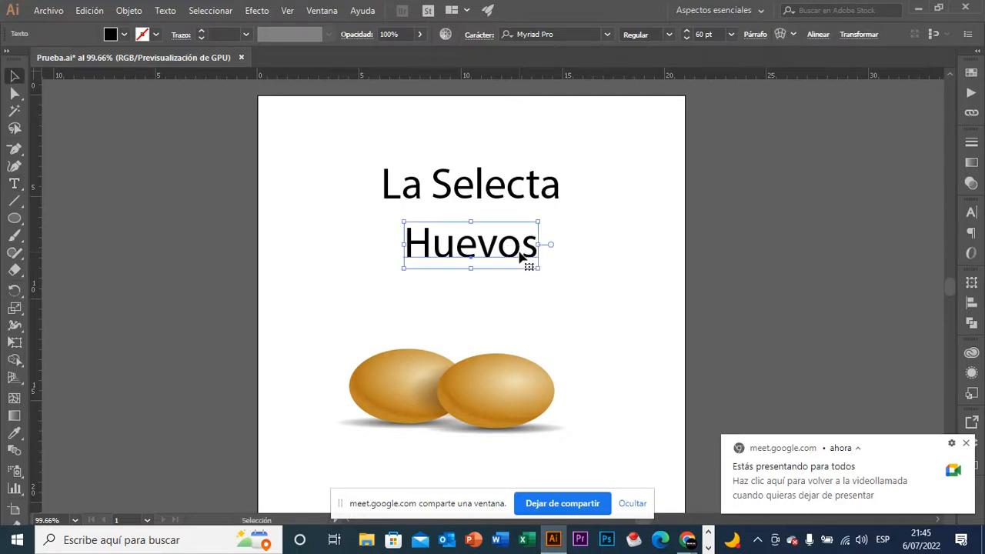
click(631, 271)
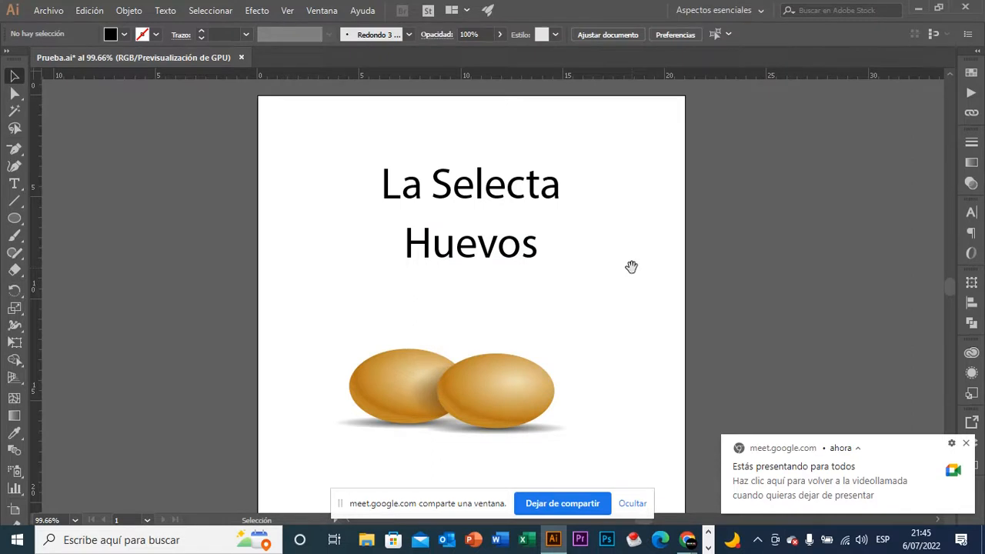
Move the Huevos text slightly farther below La Selecta and keep it selected.
drag(632, 273, 593, 270)
drag(538, 281, 468, 258)
click(468, 245)
click(644, 281)
click(496, 260)
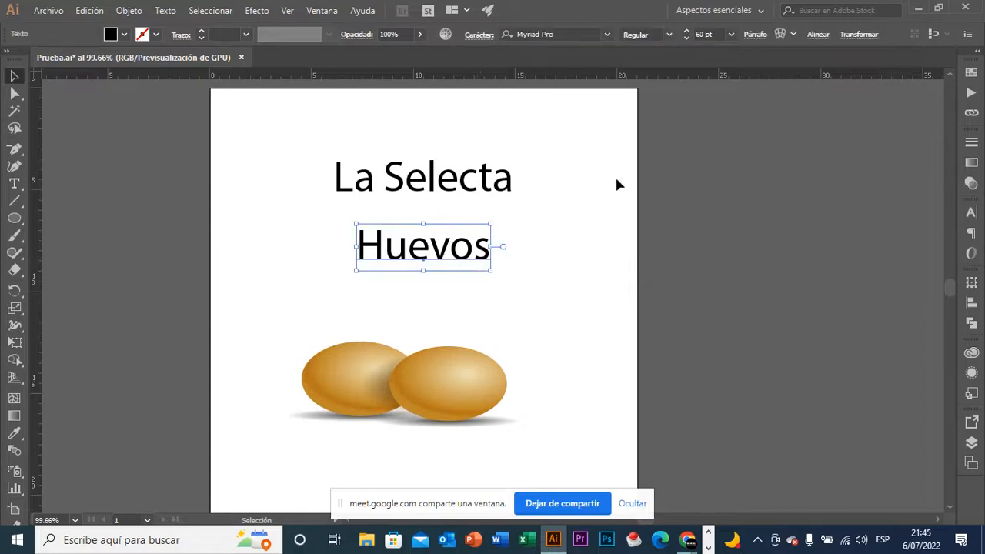
Center the Huevos text horizontally on the artboard.
click(817, 35)
click(708, 72)
click(700, 72)
click(568, 100)
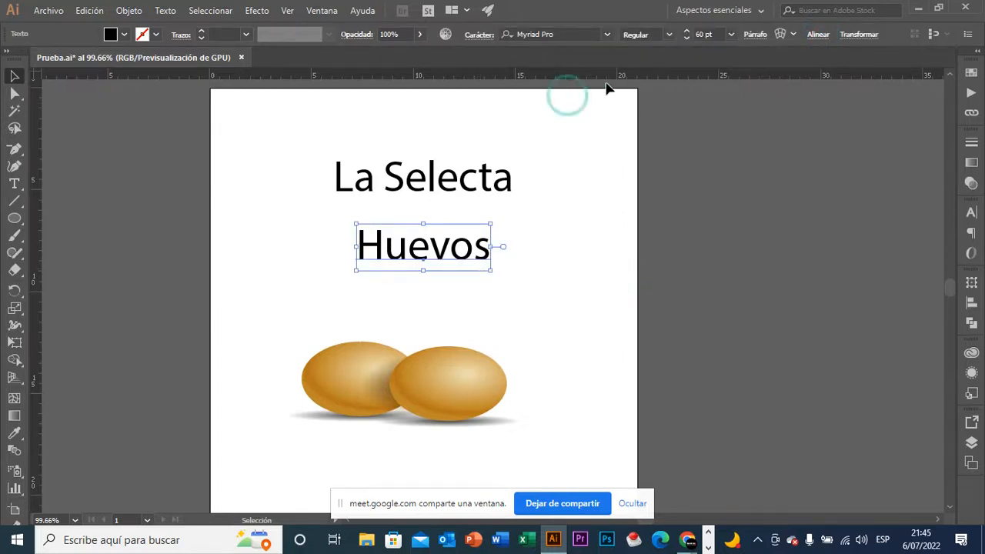
Preview different font families on the Huevos text and set it to GROBOLD.
drag(633, 123, 569, 127)
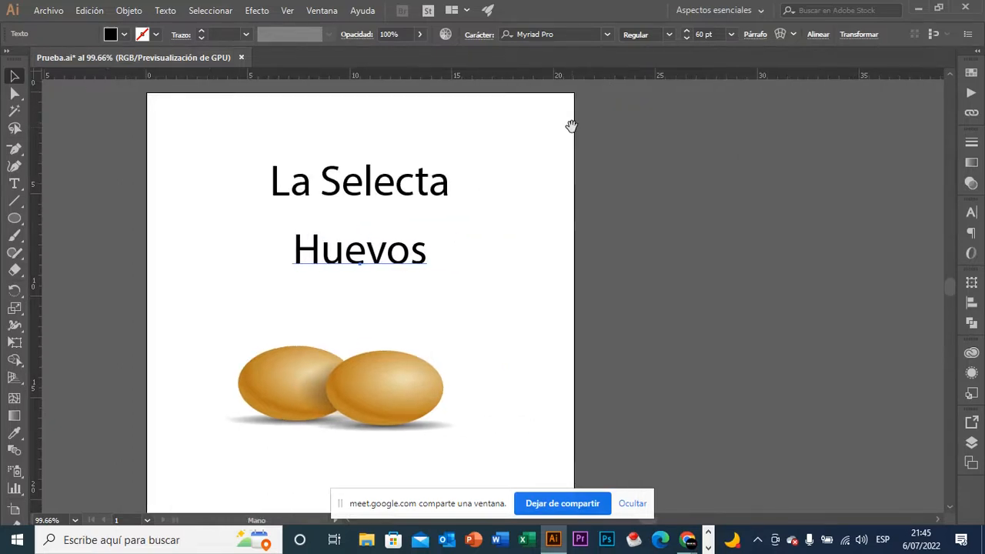
drag(638, 156, 616, 152)
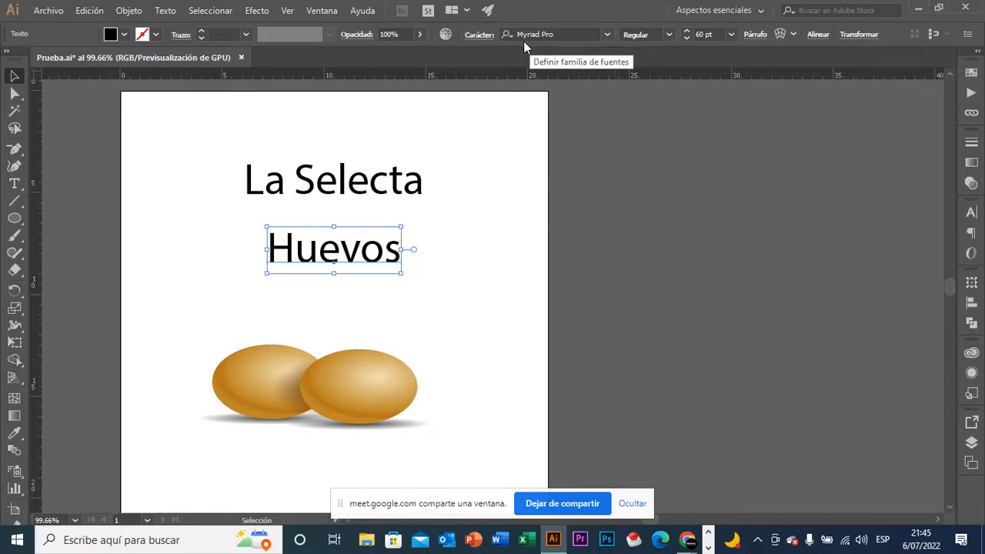
click(607, 35)
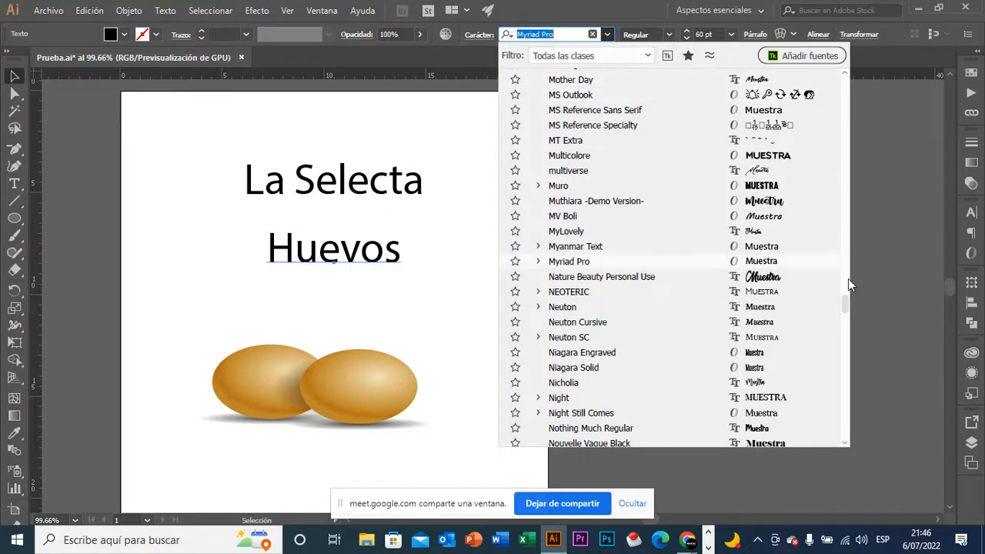
drag(848, 305, 846, 84)
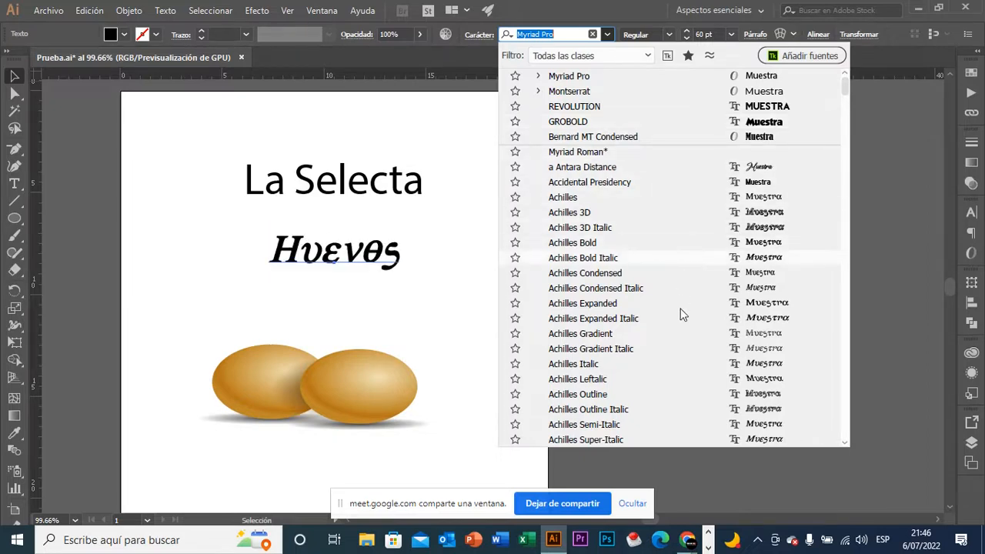
scroll(692, 293, down, 6)
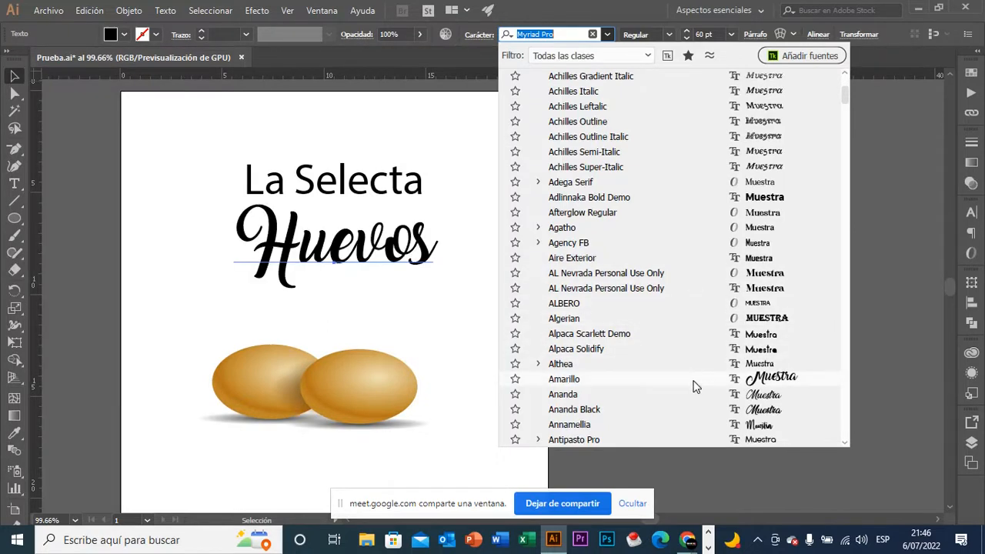
scroll(696, 361, down, 2)
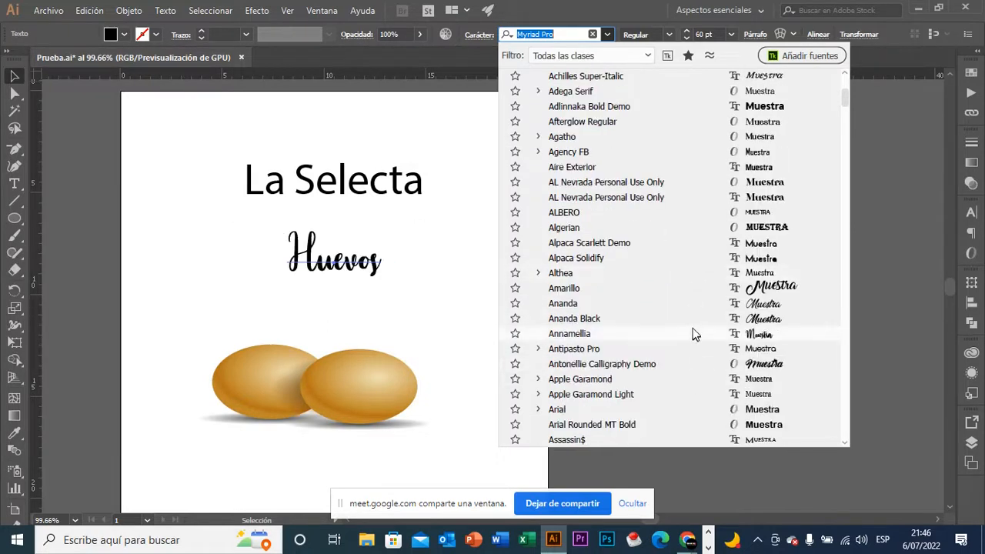
scroll(695, 333, up, 8)
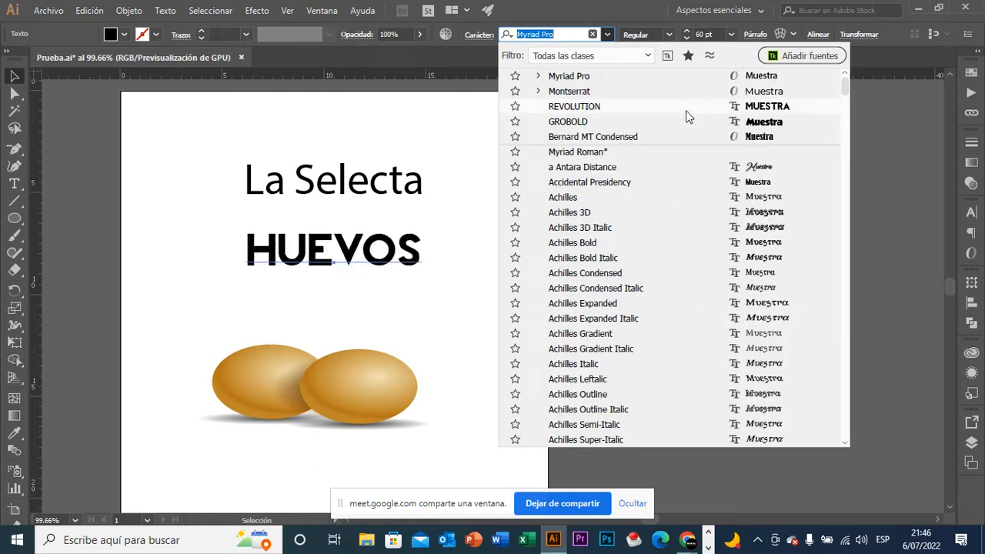
click(689, 122)
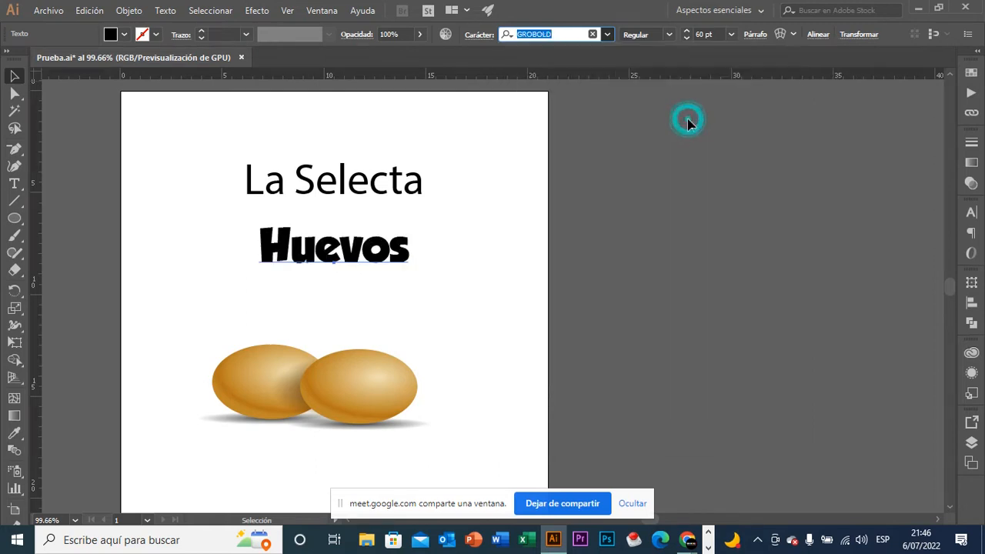
Move the Huevos text slightly lower, widening the gap below La Selecta, and deselect it.
double_click(383, 266)
drag(383, 265, 383, 283)
click(471, 293)
Center the two eggs and their shadows together horizontally on the artboard, keeping their arrangement, and deselect them.
drag(482, 339, 498, 325)
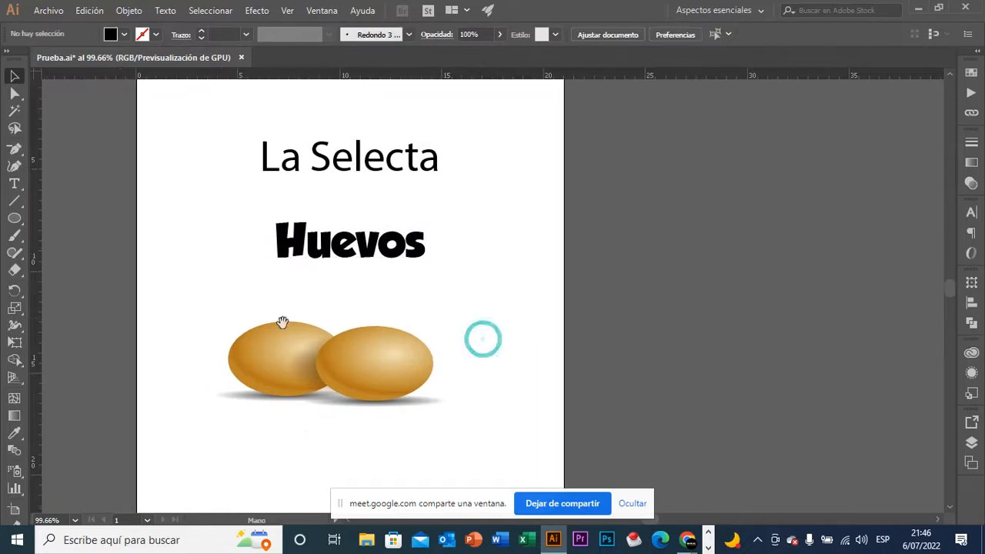
drag(167, 312, 475, 424)
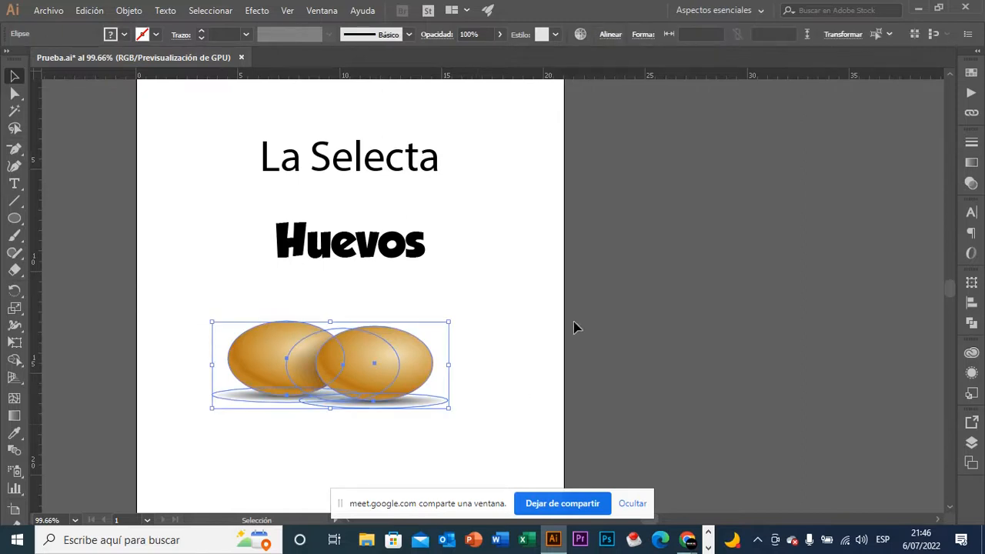
key(ctrl+c)
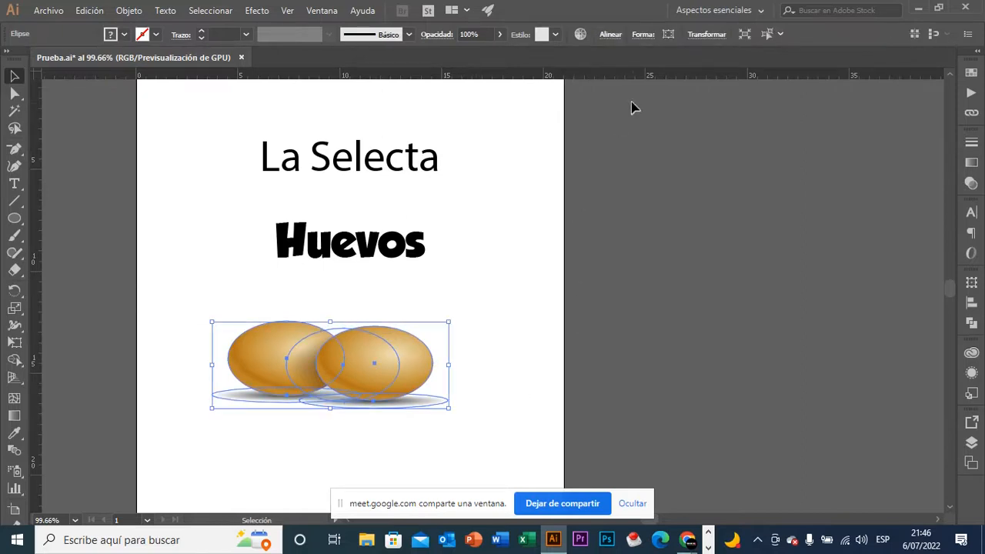
click(610, 34)
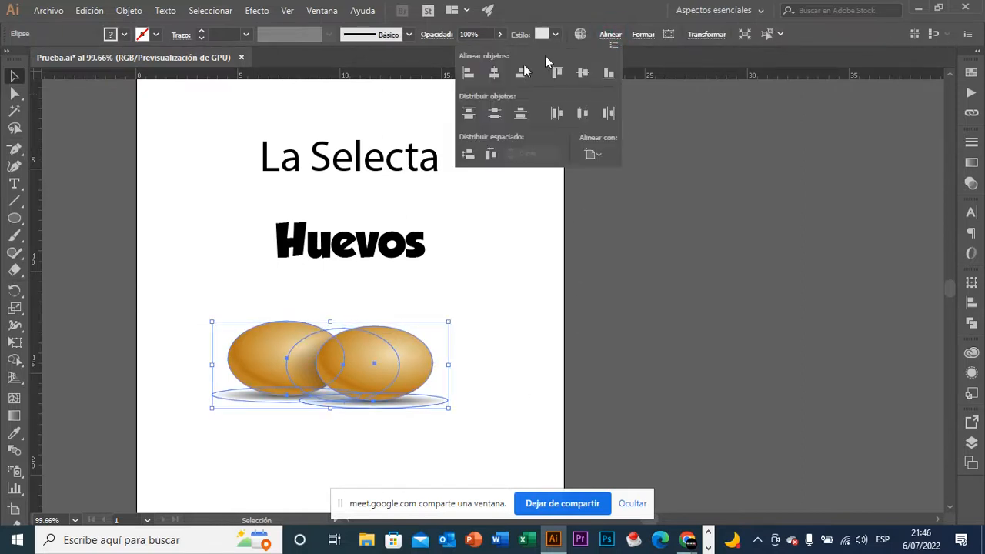
click(496, 72)
click(535, 285)
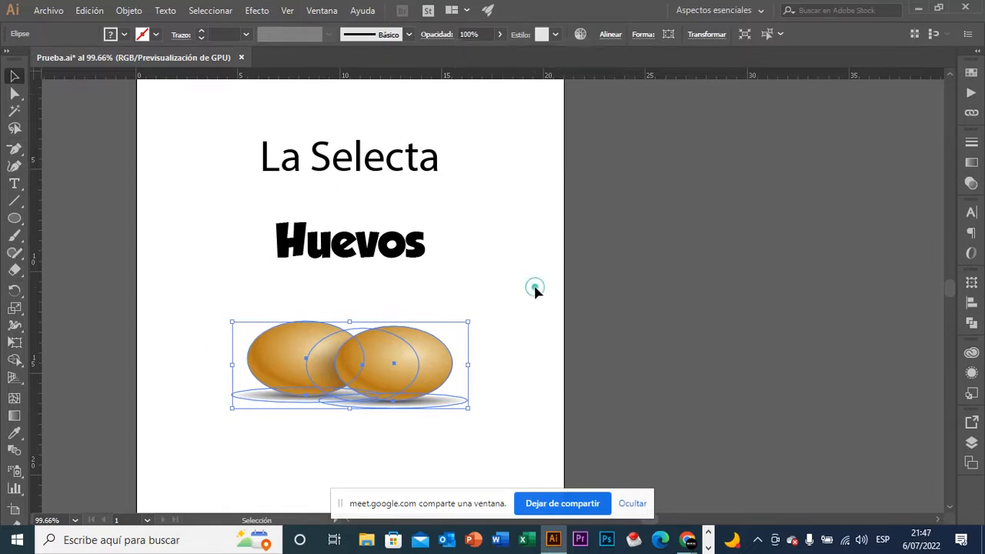
click(533, 283)
Change the fill color of the Huevos text to pure red.
click(391, 249)
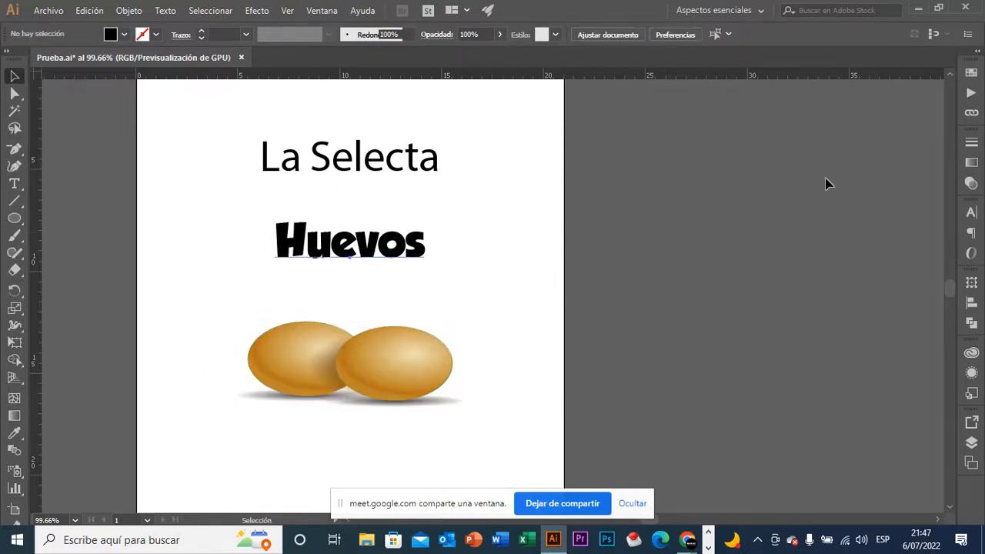
click(980, 52)
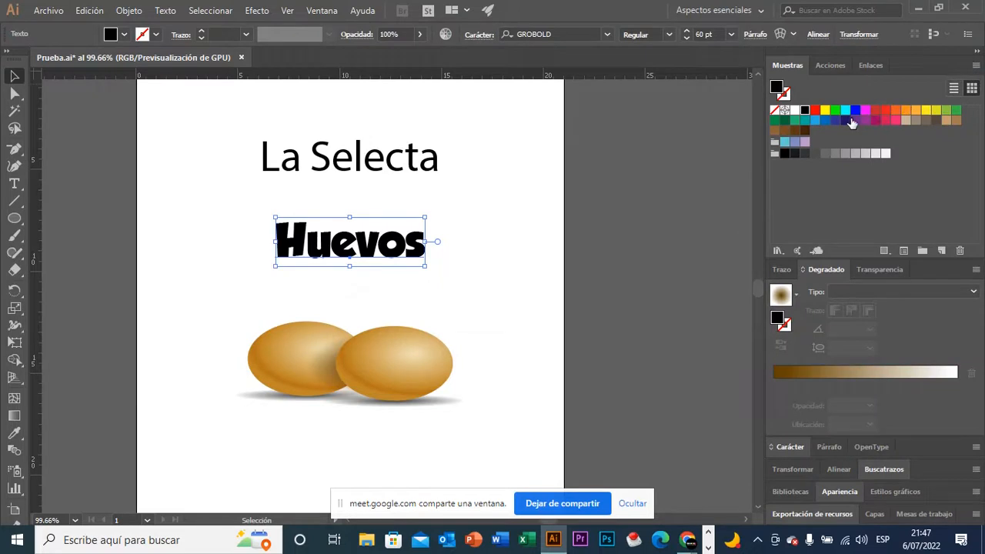
click(816, 111)
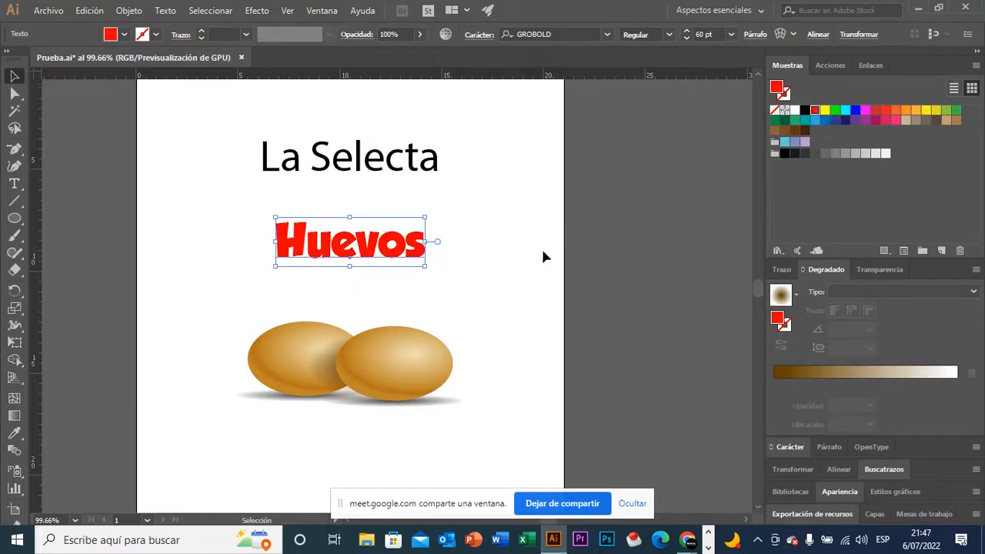
click(543, 254)
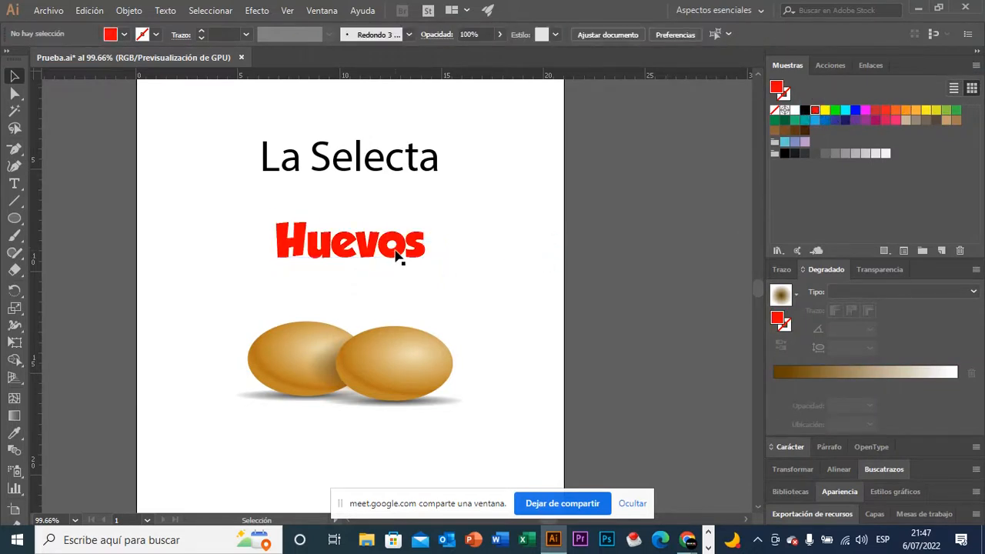
Set the Huevos text size to 80 pt and move it slightly lower, toward the eggs.
drag(452, 266, 458, 278)
drag(347, 282, 396, 294)
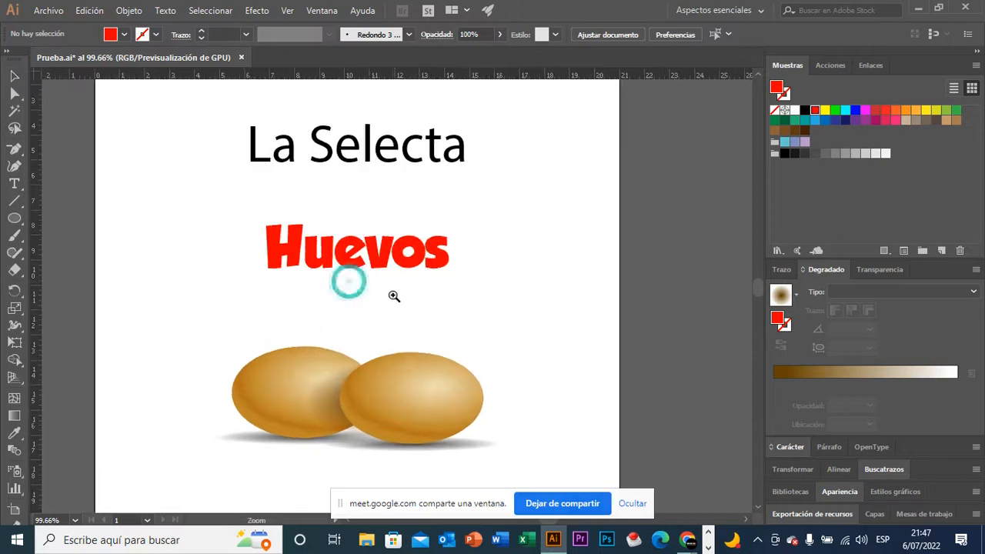
click(440, 255)
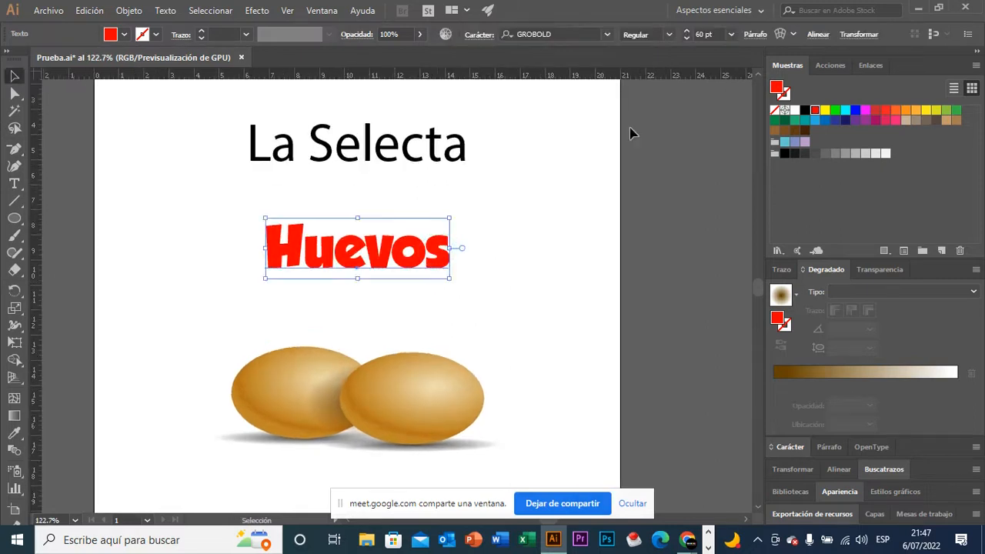
click(694, 38)
text(80)
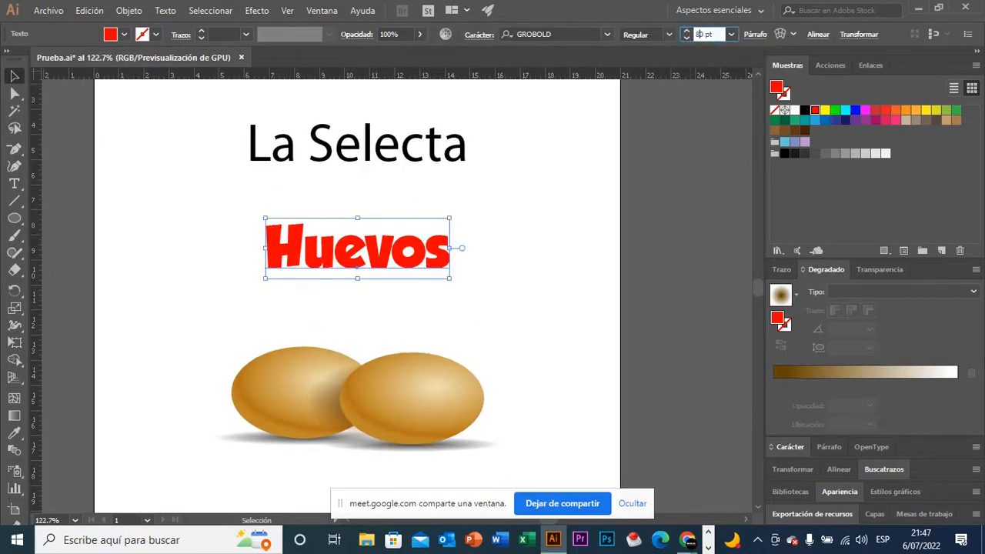
key(Return)
click(589, 263)
scroll(582, 269, up, 1)
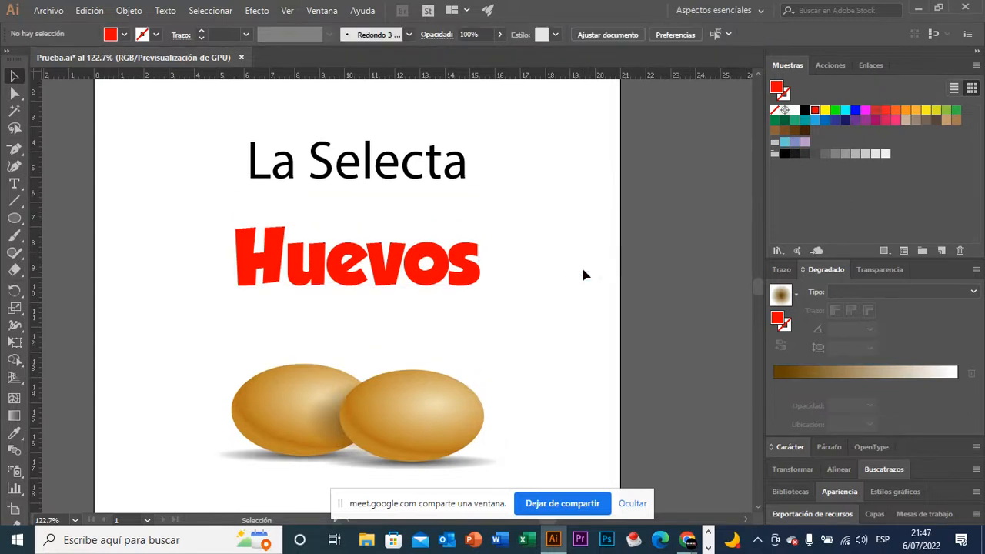
drag(478, 267, 475, 288)
click(573, 288)
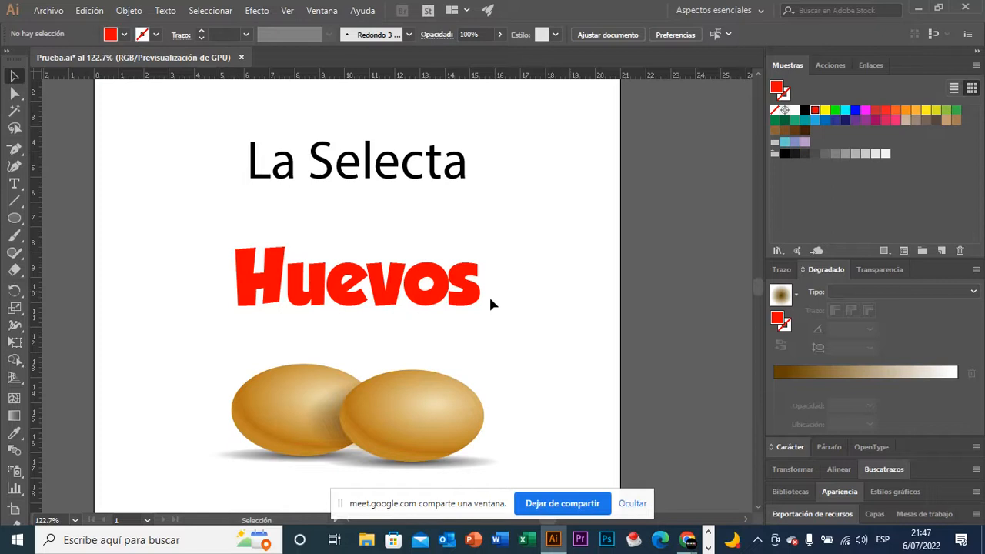
Duplicate the red Huevos text with the copy offset diagonally down and to the right, overlapping the original.
click(453, 298)
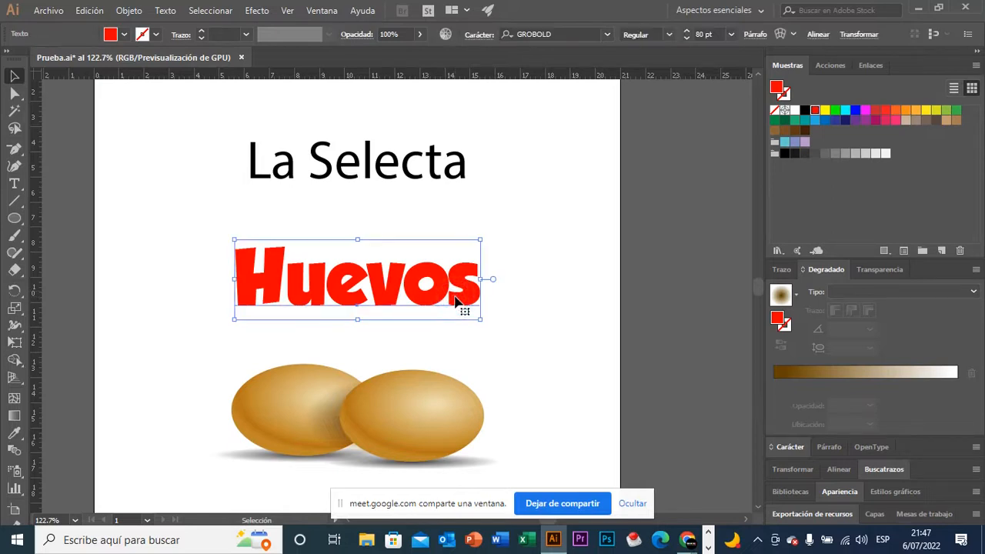
click(978, 51)
key(space)
drag(587, 264, 613, 269)
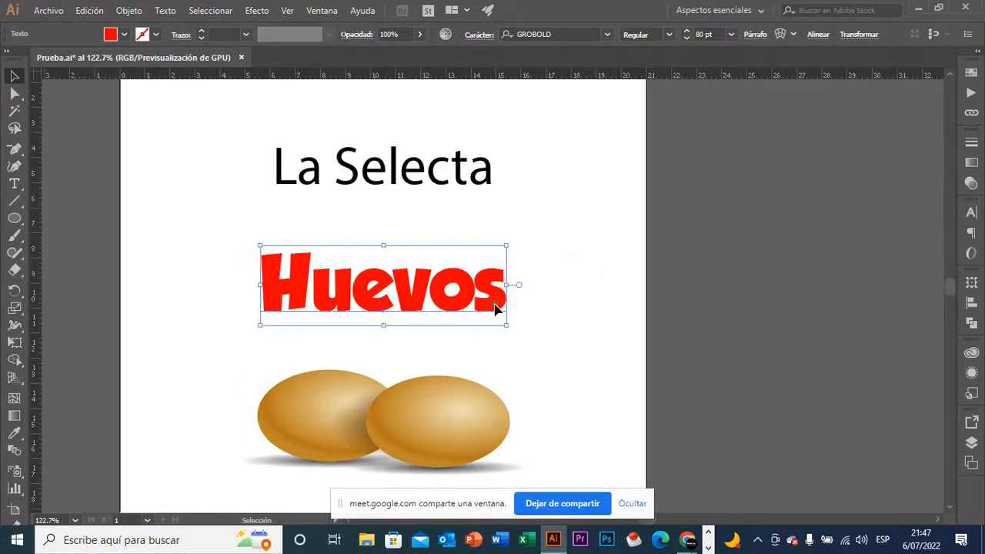
drag(498, 318, 529, 348)
key(alt)
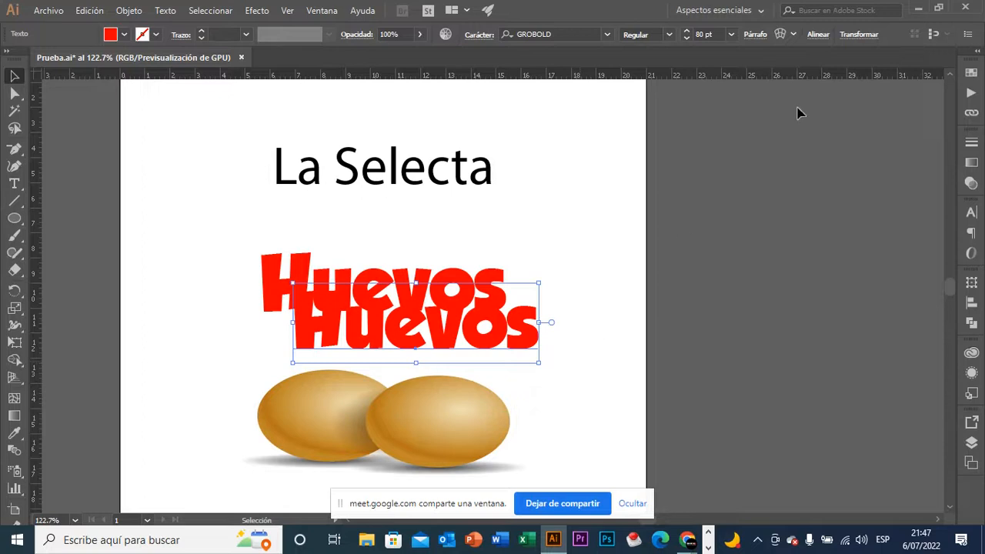
Center the lower Huevos copy horizontally on the artboard and deselect it.
click(819, 34)
click(694, 77)
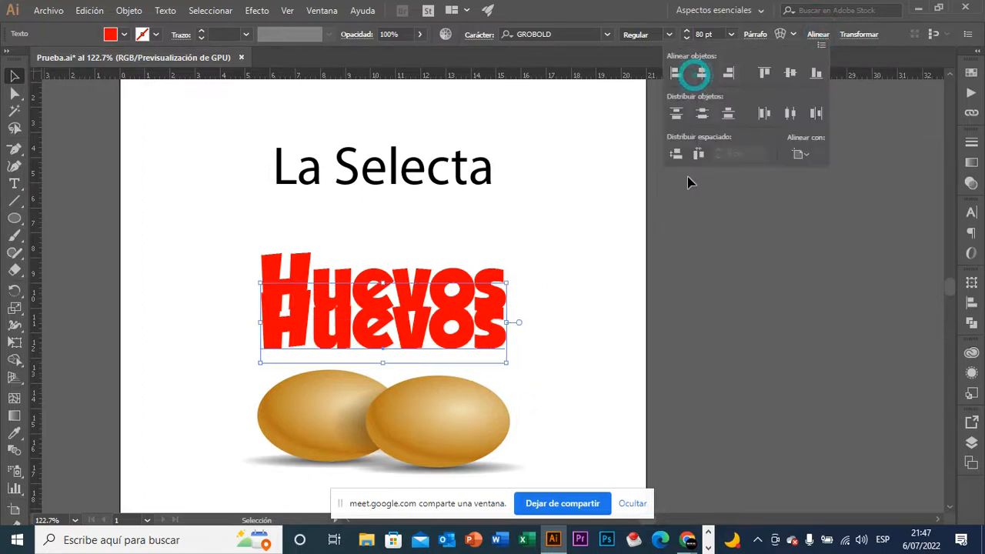
click(593, 278)
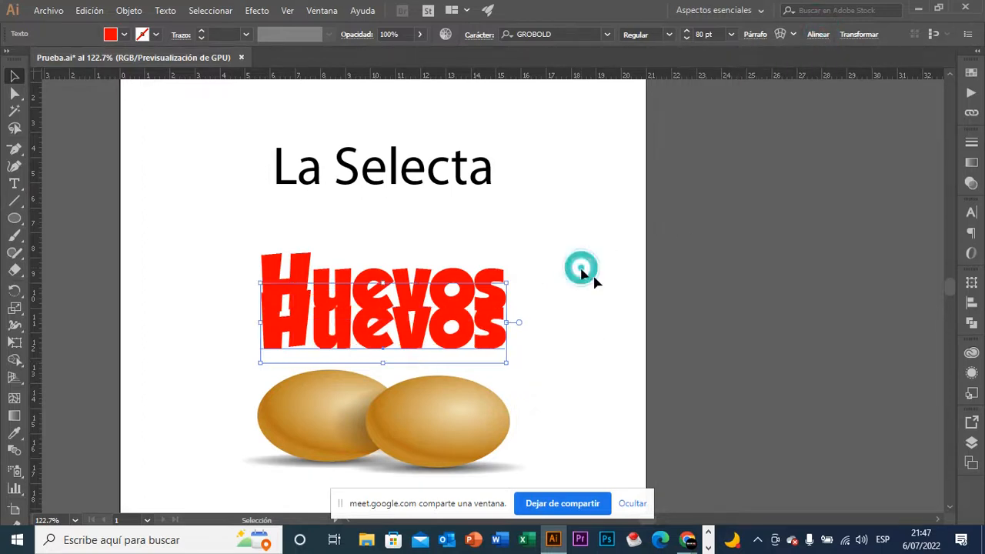
Try progressively lighter gray fills on the upper Huevos text and keep a medium gray.
click(504, 283)
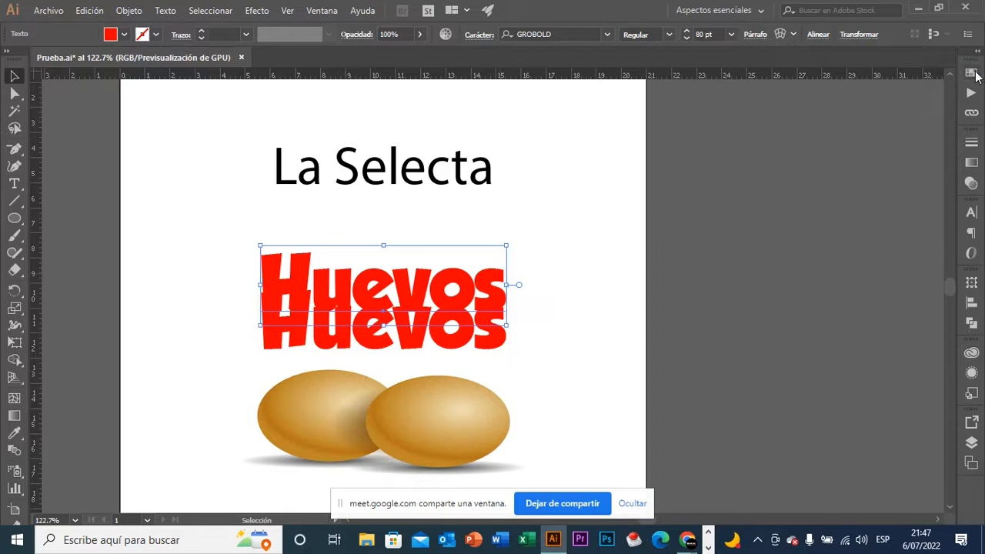
click(972, 73)
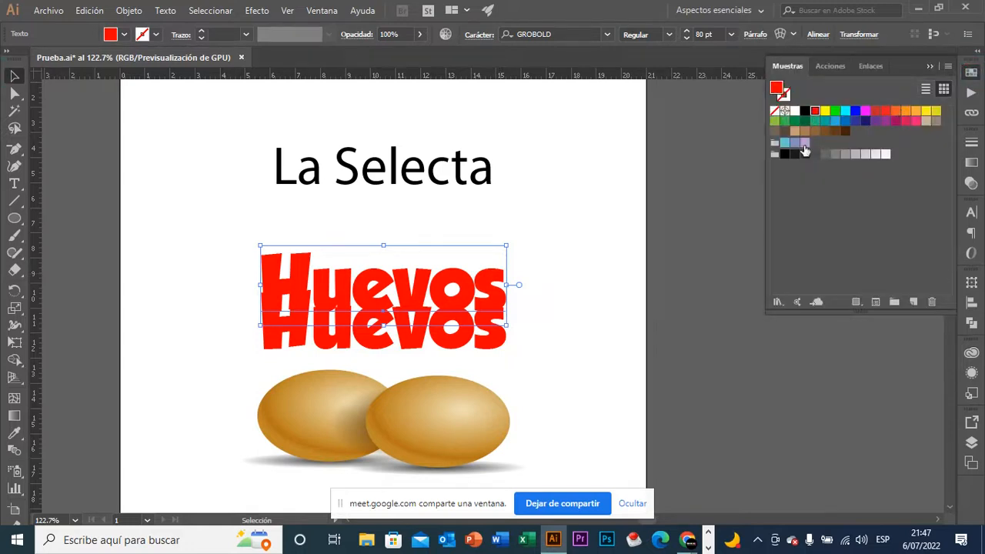
click(804, 154)
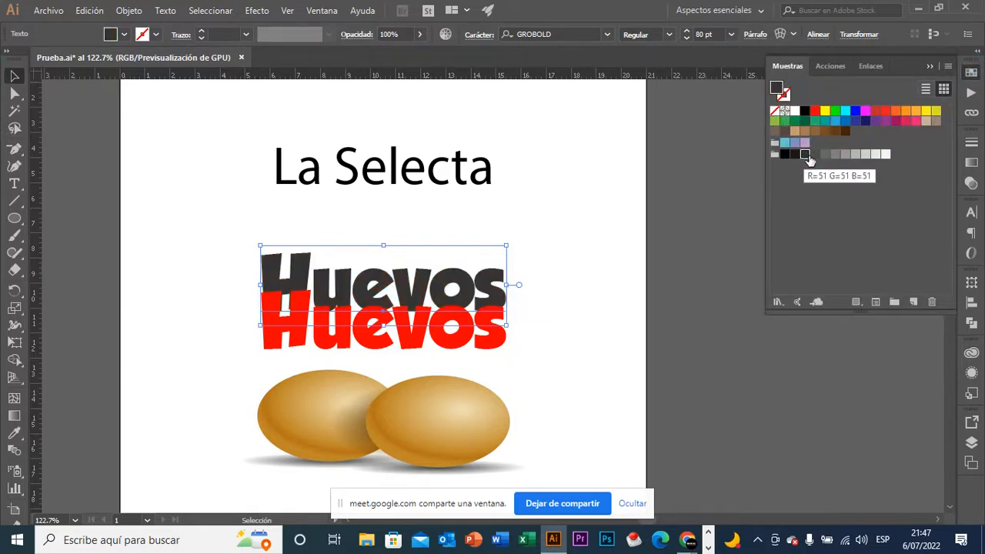
click(814, 158)
click(823, 161)
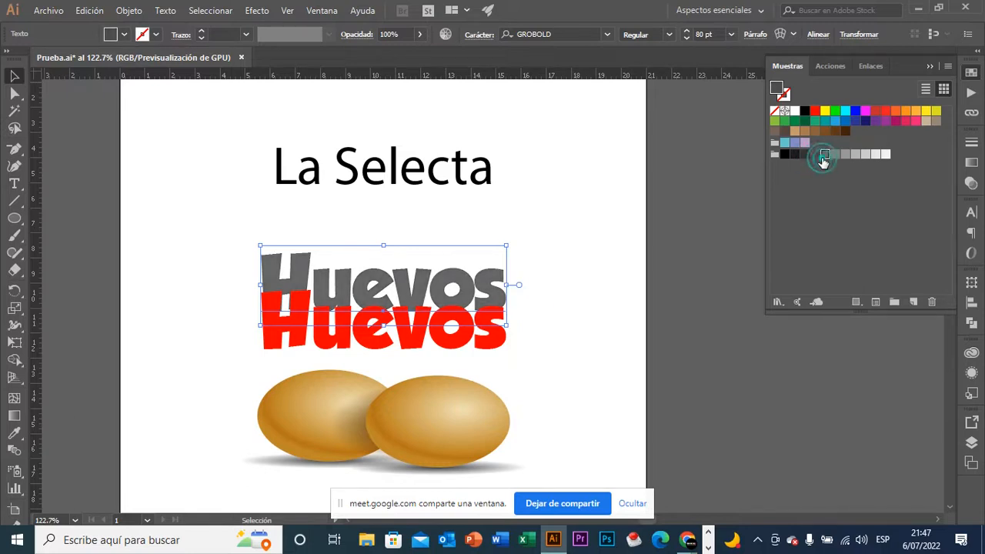
click(607, 230)
Place the red Huevos copy over the gray one, offset slightly up and left to form a drop shadow.
click(491, 341)
drag(493, 343, 491, 301)
click(596, 324)
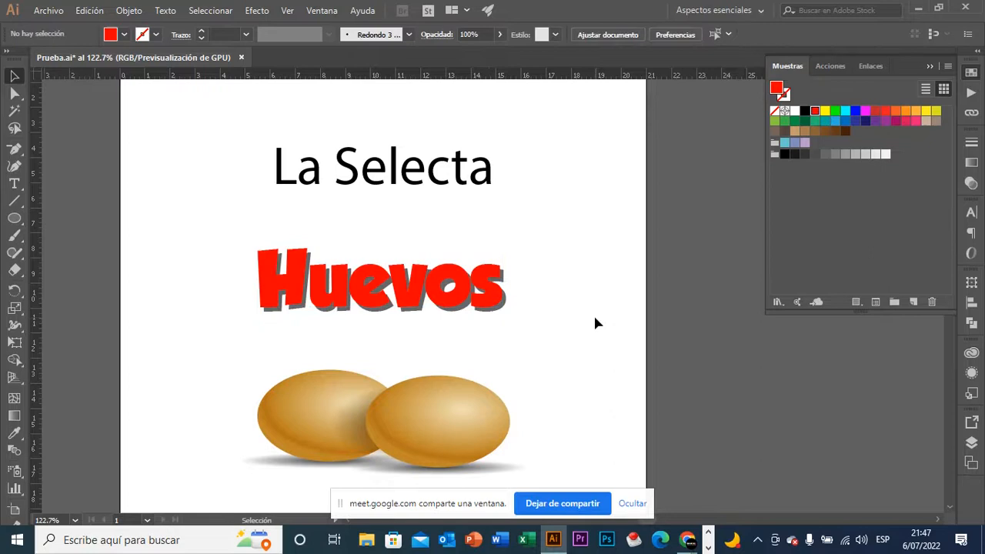
click(495, 320)
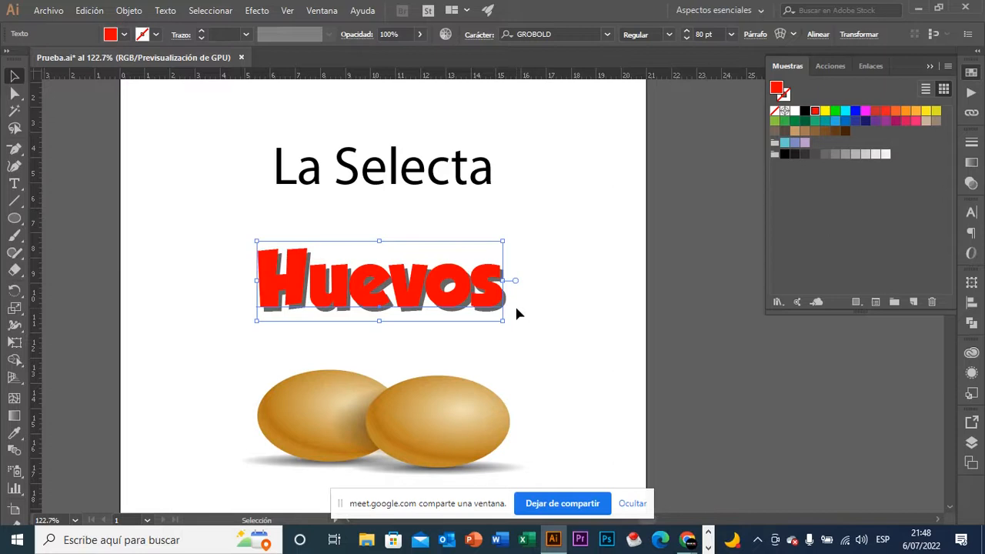
key(a)
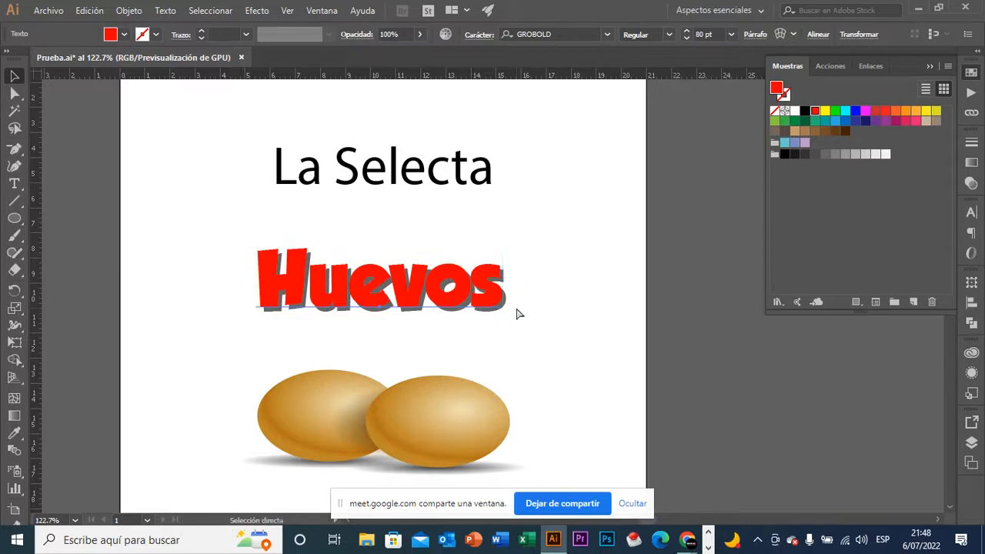
key(v)
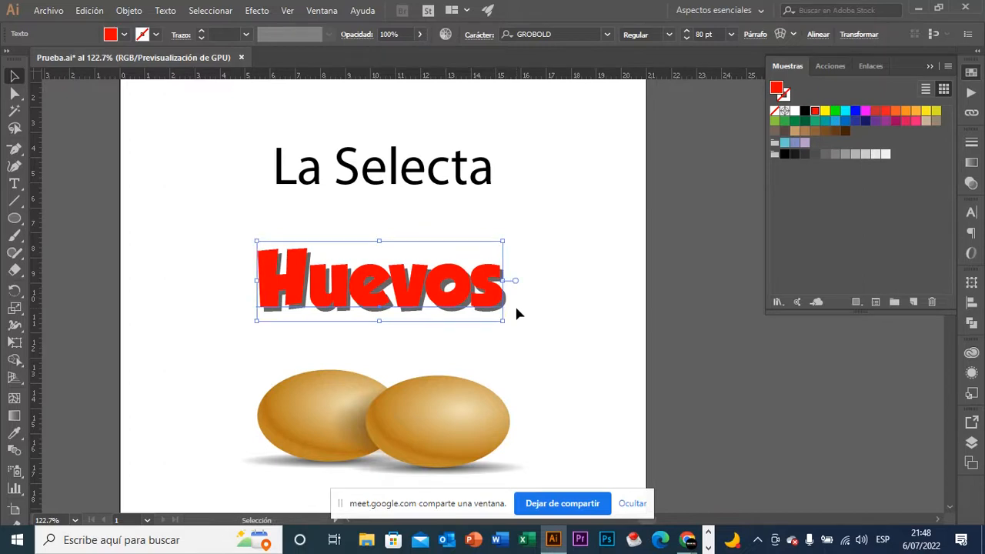
click(517, 309)
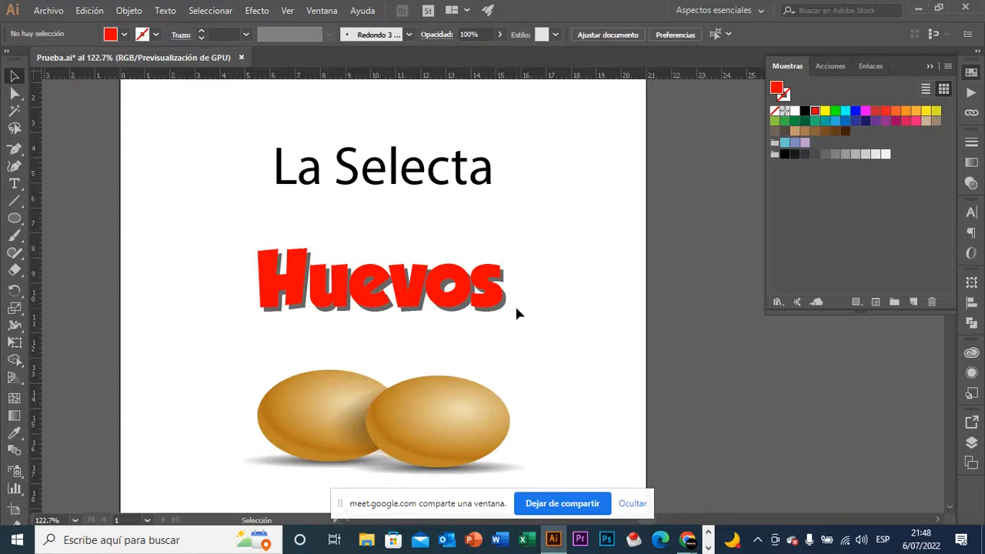
Try shifting the gray Huevos shadow text slightly lower and undo the move, keeping that text selected.
click(456, 306)
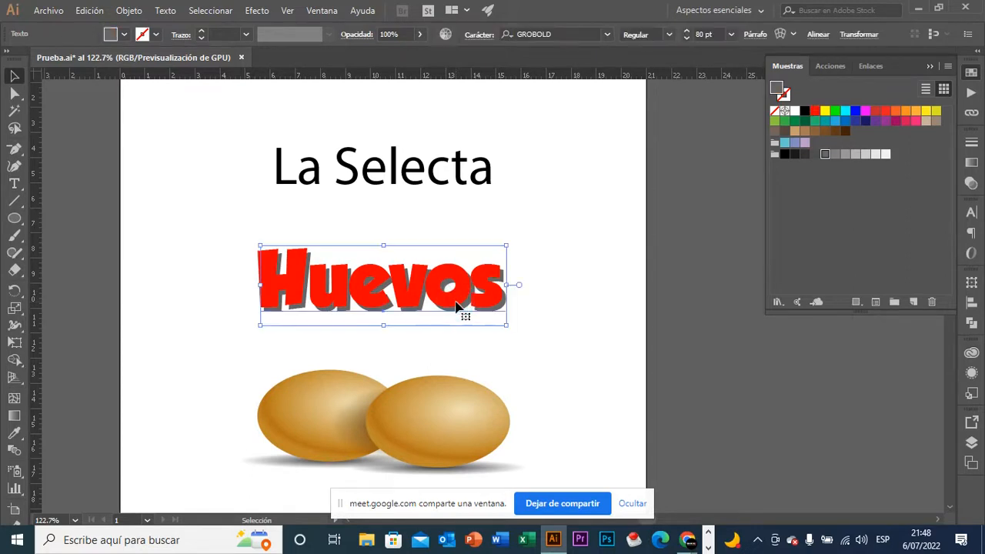
drag(455, 306, 460, 315)
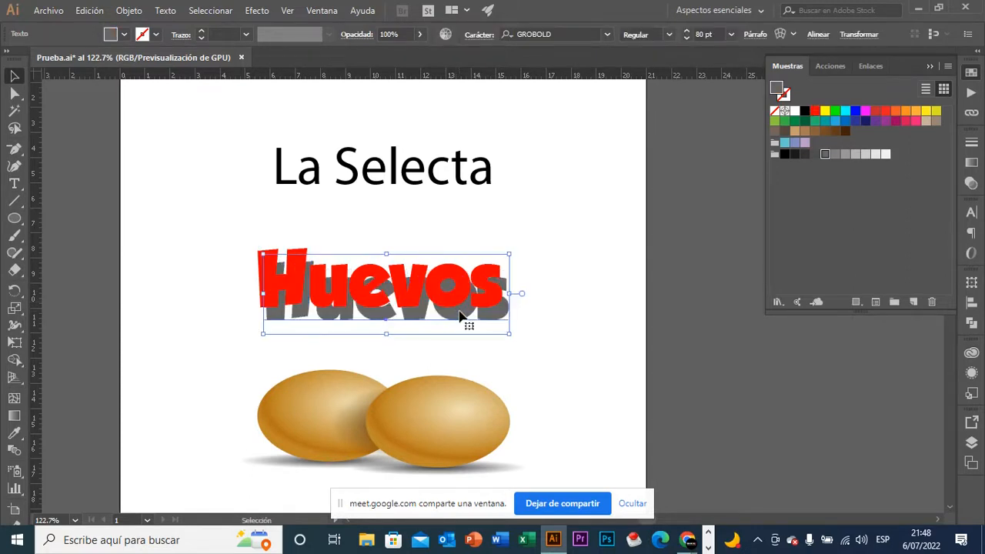
key(ctrl+z)
Try gray, magenta, red and orange fills on the Huevos shadow text, keep the light orange, and deselect it.
drag(374, 273, 537, 314)
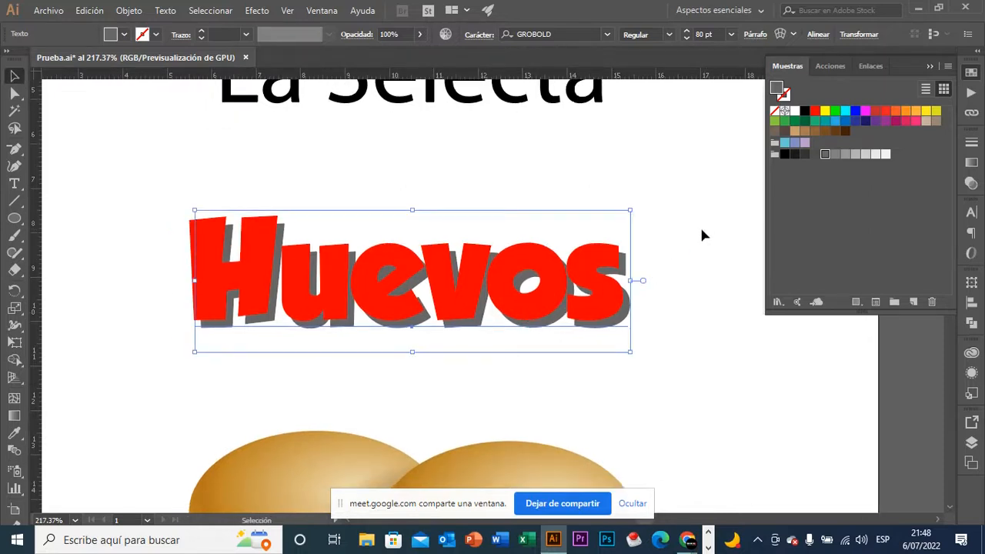
click(846, 154)
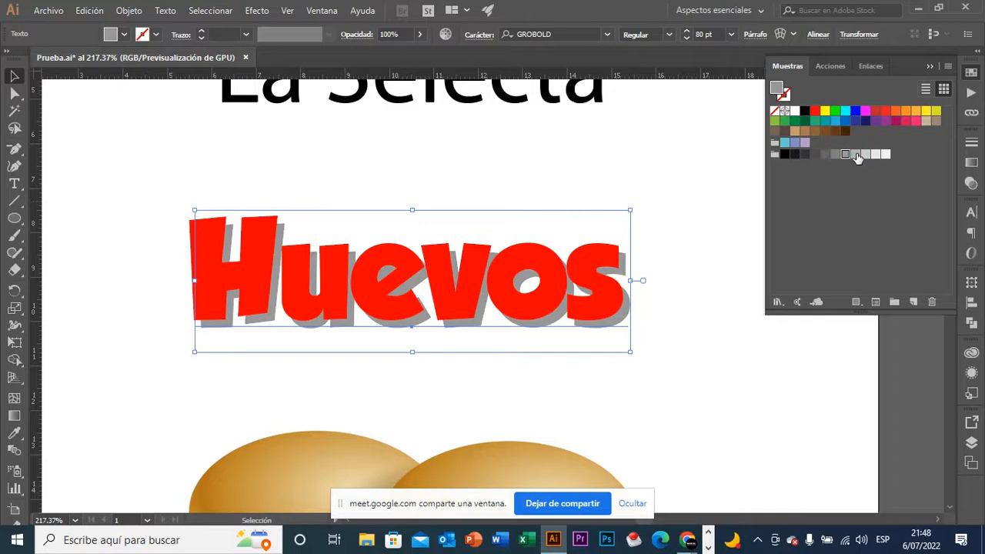
click(856, 154)
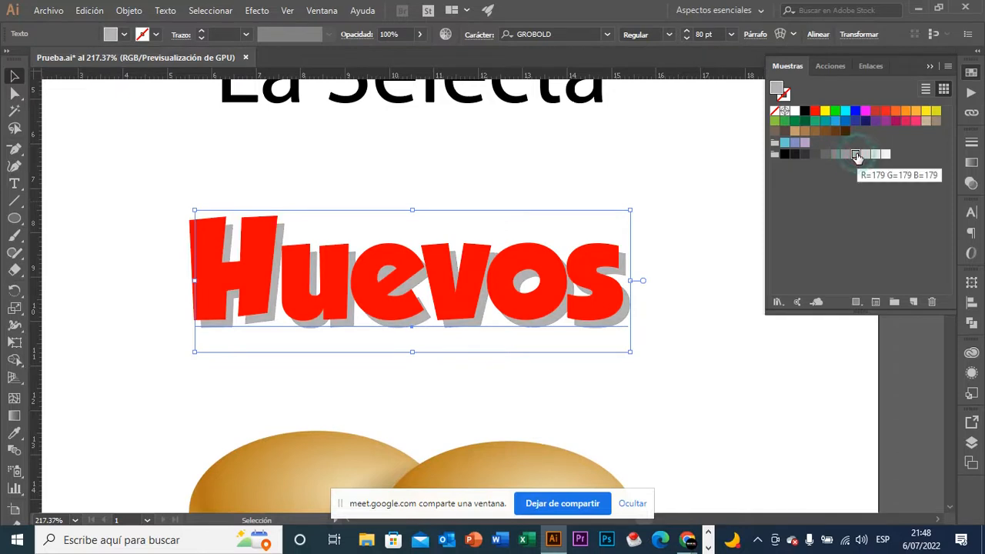
click(866, 112)
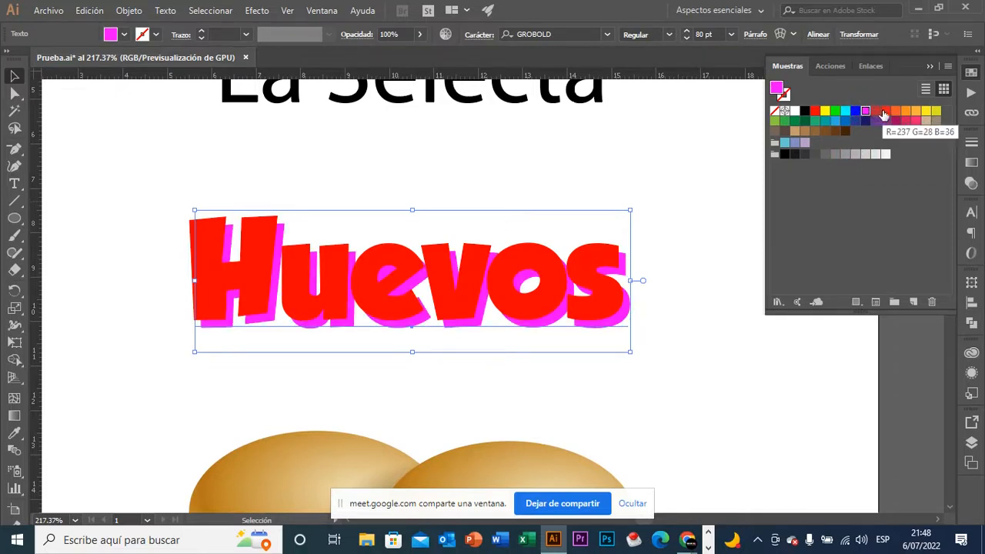
click(885, 114)
click(906, 113)
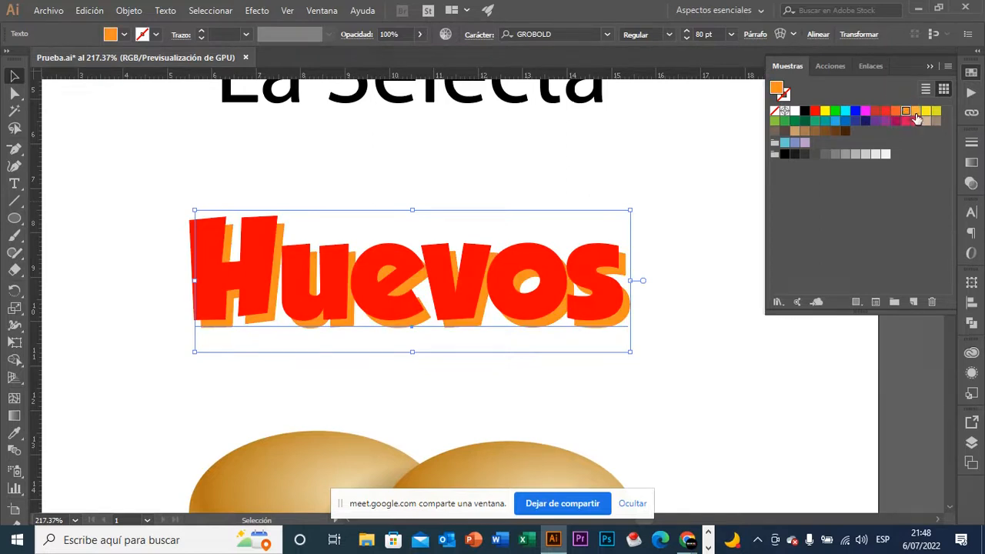
click(916, 113)
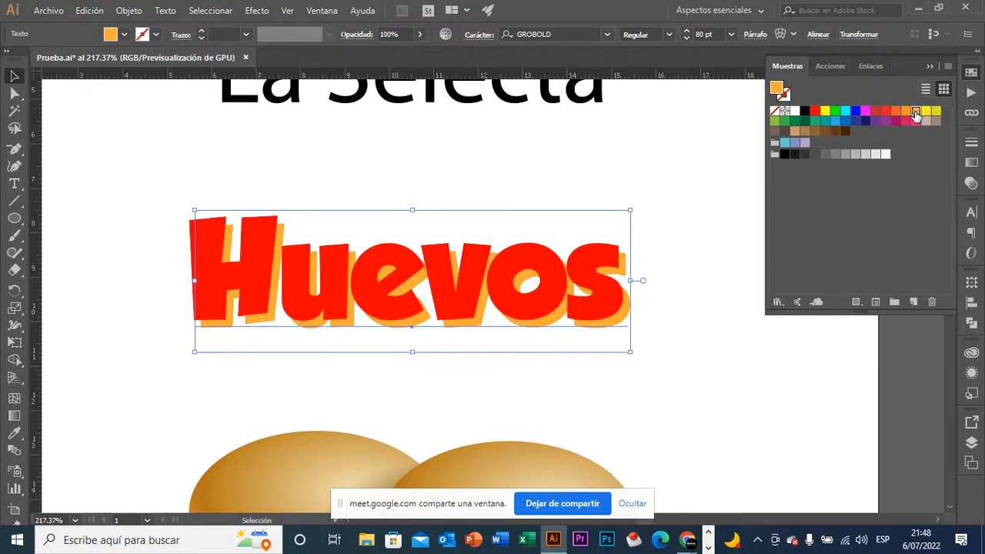
mouse_move(606, 316)
mouse_down()
mouse_move(602, 308)
mouse_move(604, 317)
mouse_up()
click(699, 321)
key(z)
drag(724, 352, 627, 310)
key(alt+Tab)
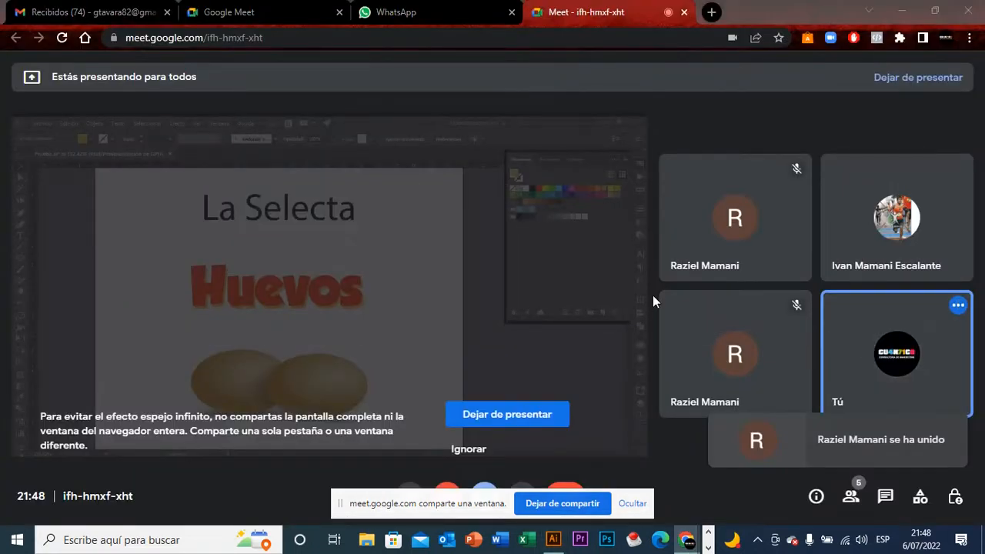
key(alt+Tab)
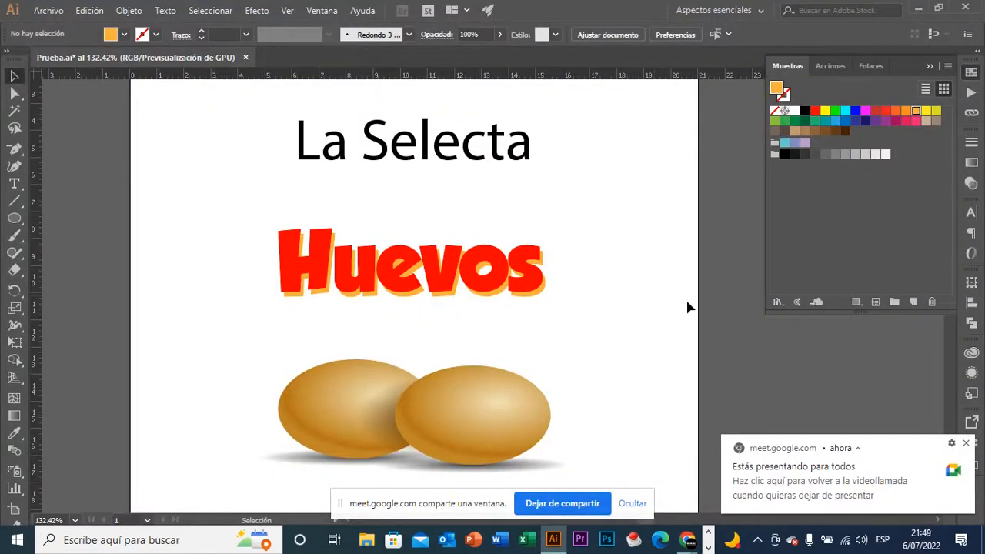
key(ctrl+z)
click(683, 299)
Unlock the red Huevos text and leave it deselected.
click(506, 283)
click(607, 296)
key(alt)
key(ctrl+alt+2)
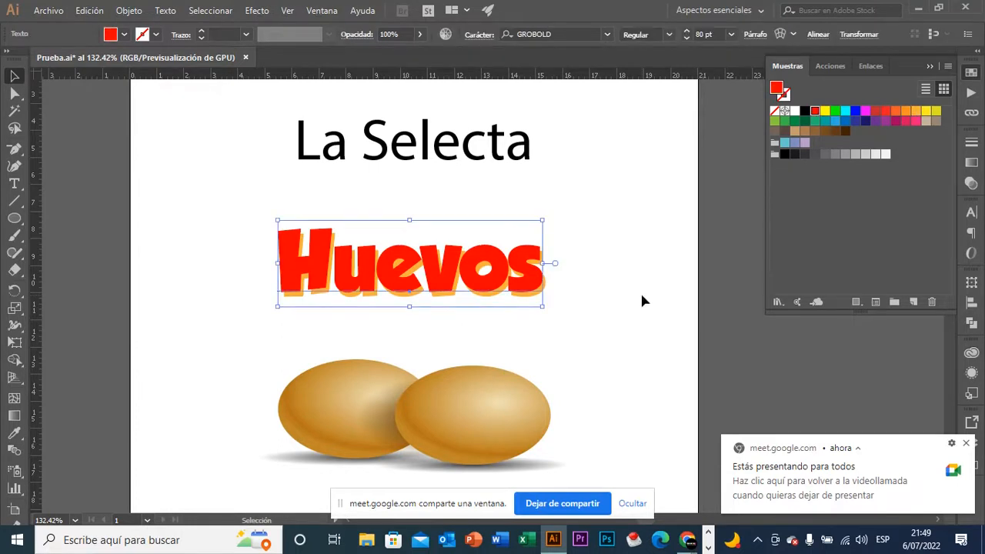
click(642, 296)
Try shifting the red Huevos text slightly lower and undo the move.
drag(524, 282, 517, 296)
click(608, 297)
key(ctrl+z)
click(614, 297)
Lock the red Huevos text, undo the lock, and deselect the text.
click(517, 280)
key(ctrl+2)
right_click(521, 280)
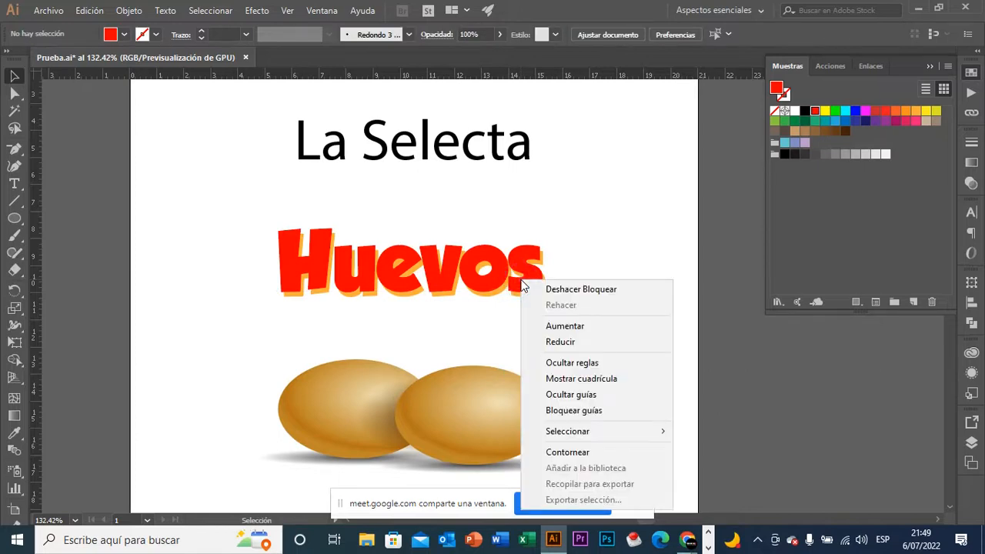
click(627, 256)
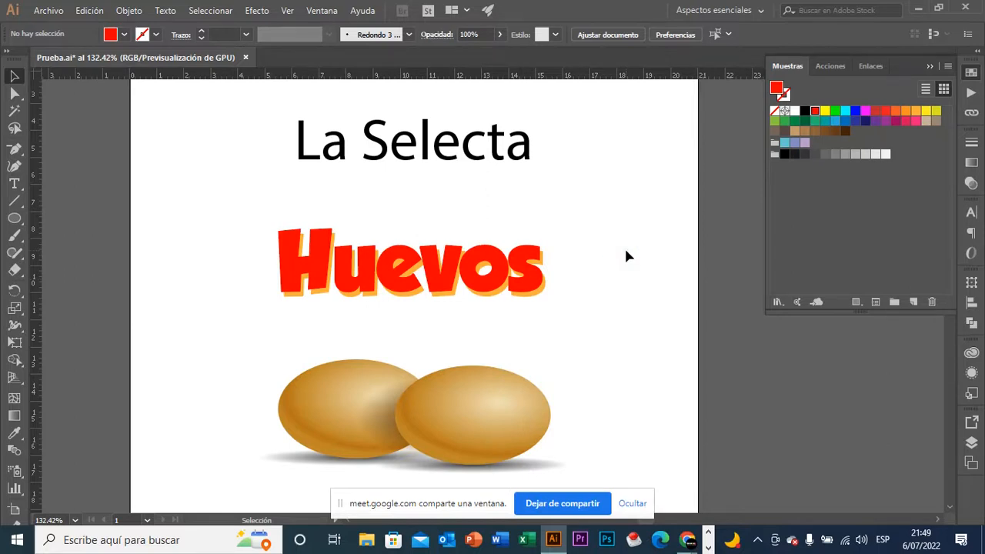
right_click(472, 271)
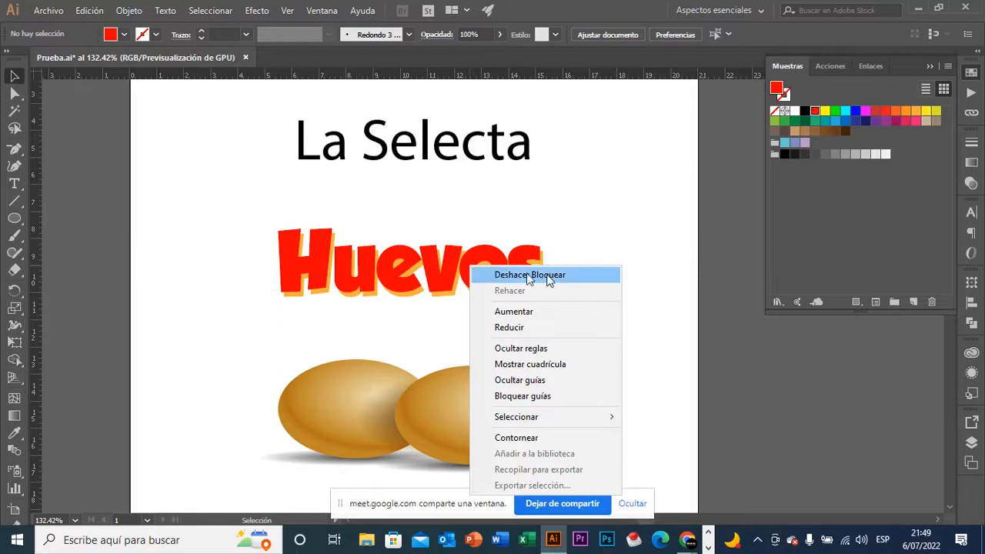
click(583, 278)
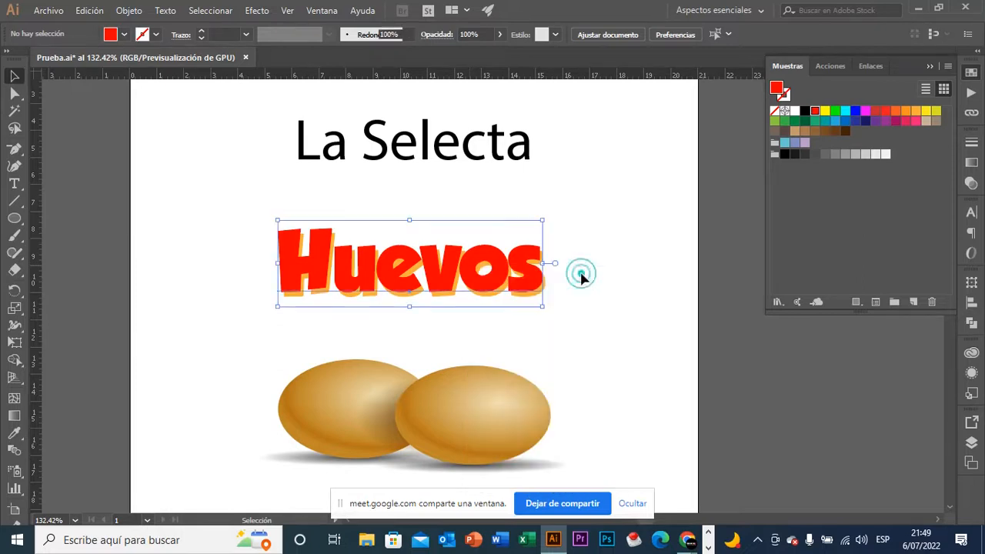
click(610, 282)
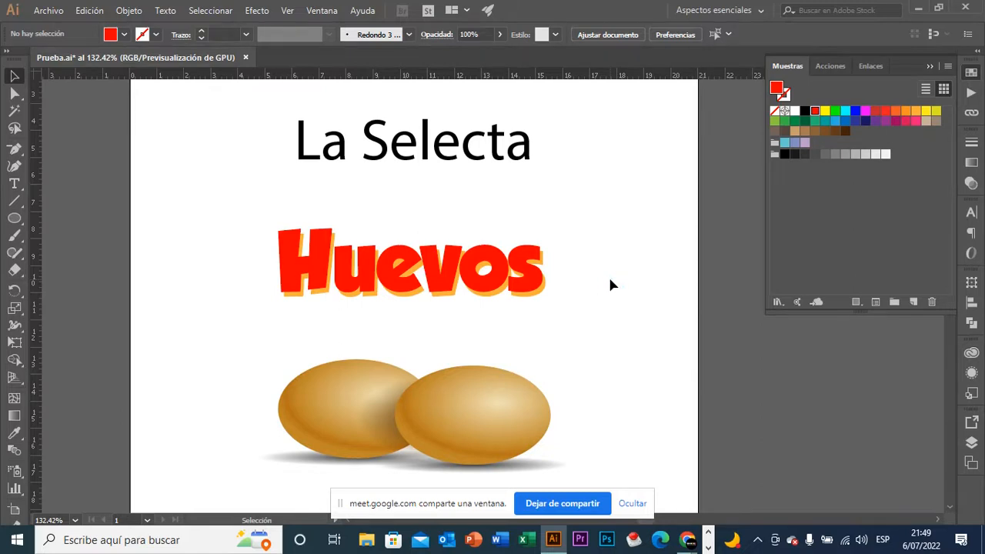
Move the Huevos text with its shadow and both eggs about 4 cm down the artboard and deselect them.
drag(649, 301, 605, 280)
key(z)
drag(631, 336, 617, 315)
key(space)
key(ctrl+space)
key(space)
drag(626, 276, 609, 316)
key(space)
drag(611, 351, 541, 272)
key(ctrl+space)
key(space)
drag(600, 320, 570, 275)
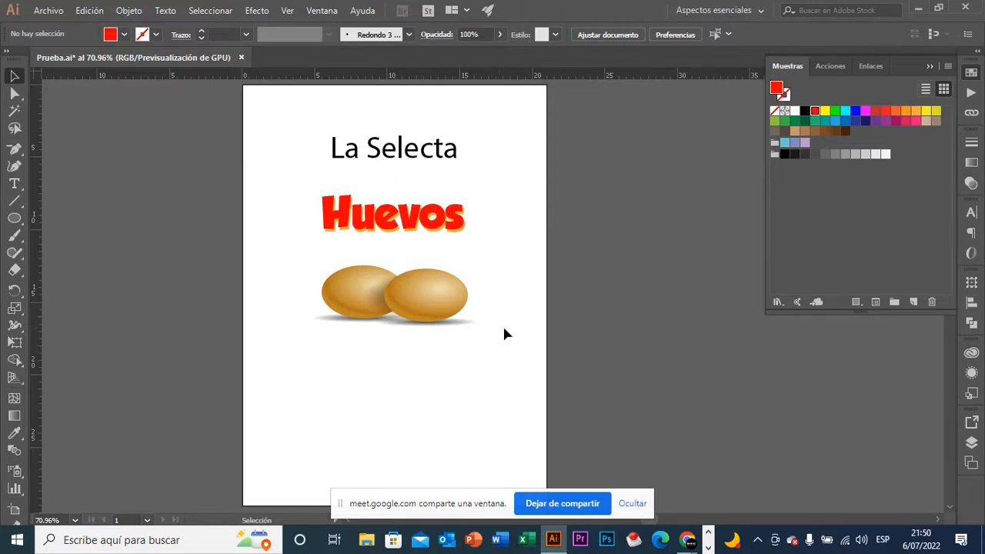
drag(276, 203, 502, 351)
drag(447, 290, 454, 351)
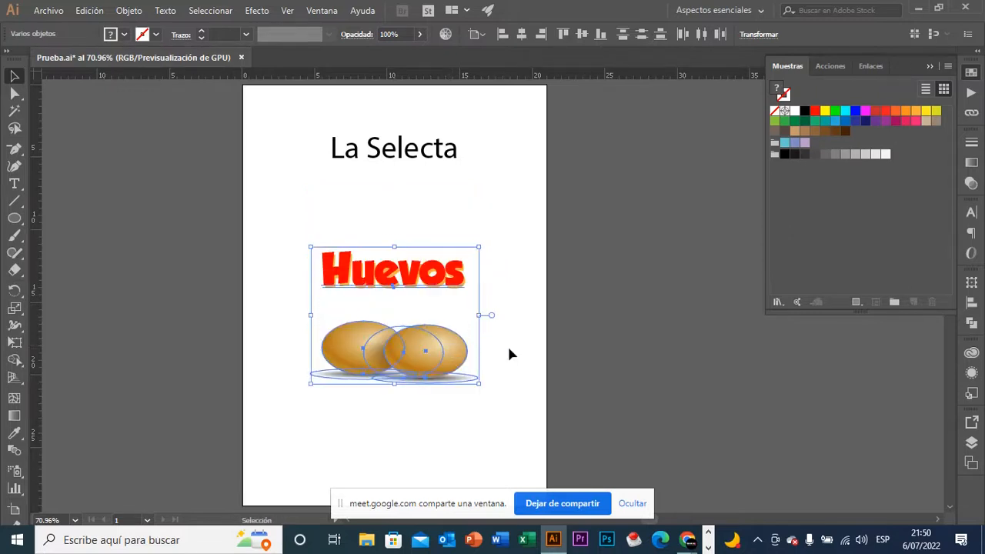
click(510, 349)
Move the Huevos text and the eggs together about 1 cm back up and deselect them.
drag(533, 358, 514, 353)
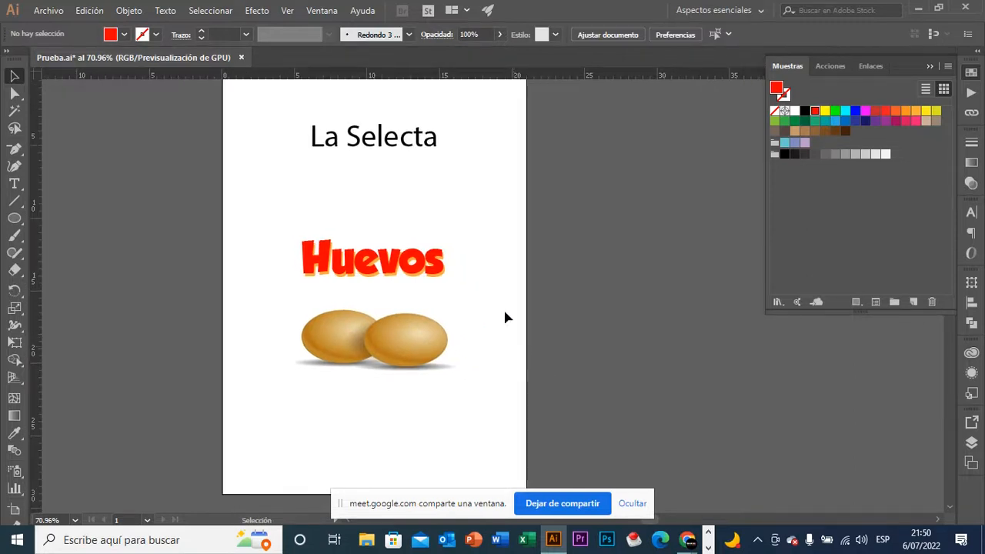
drag(254, 225, 490, 392)
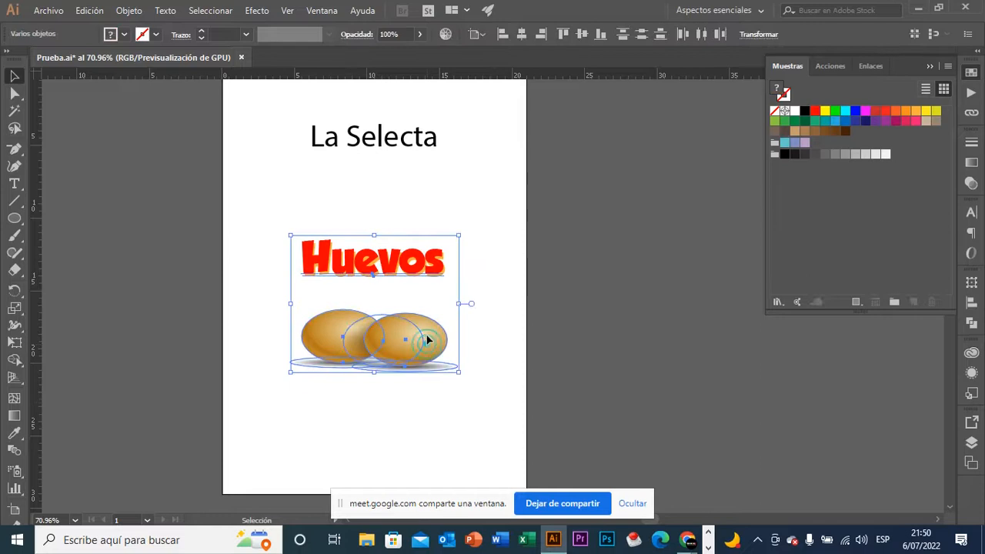
click(507, 340)
scroll(507, 337, up, 1)
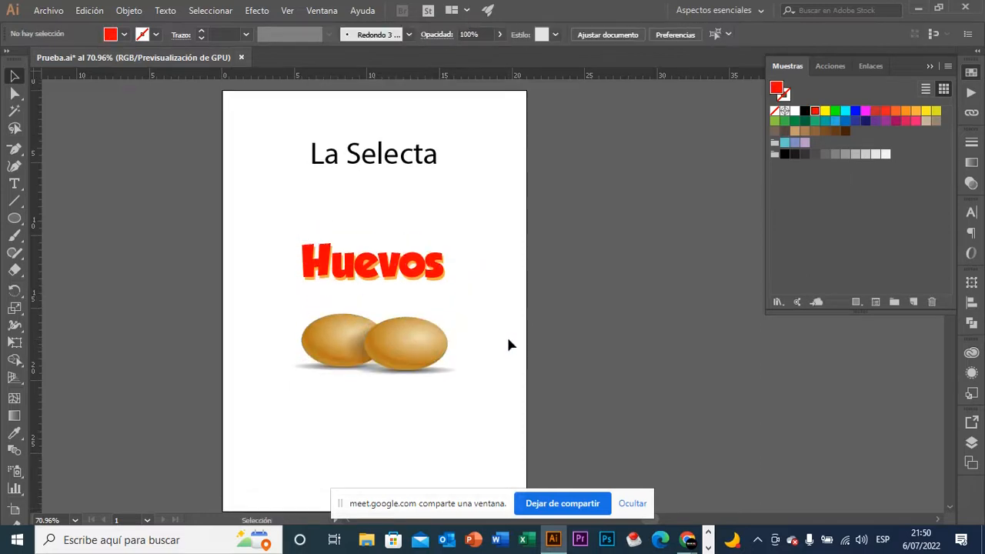
Draw a red rectangle about 27 by 15 cm over the artboard's lower part, extending past its side and bottom edges.
drag(632, 399, 632, 376)
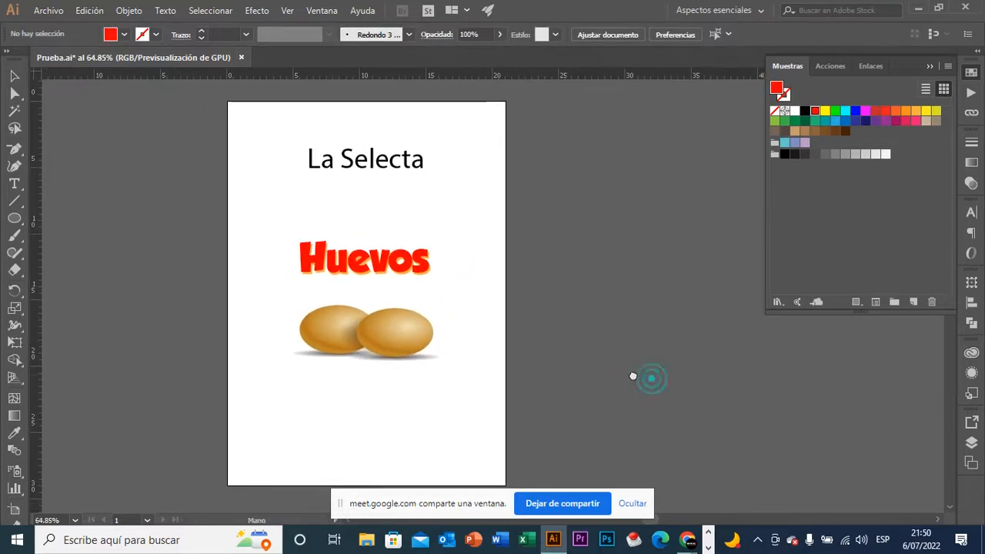
click(16, 221)
click(62, 217)
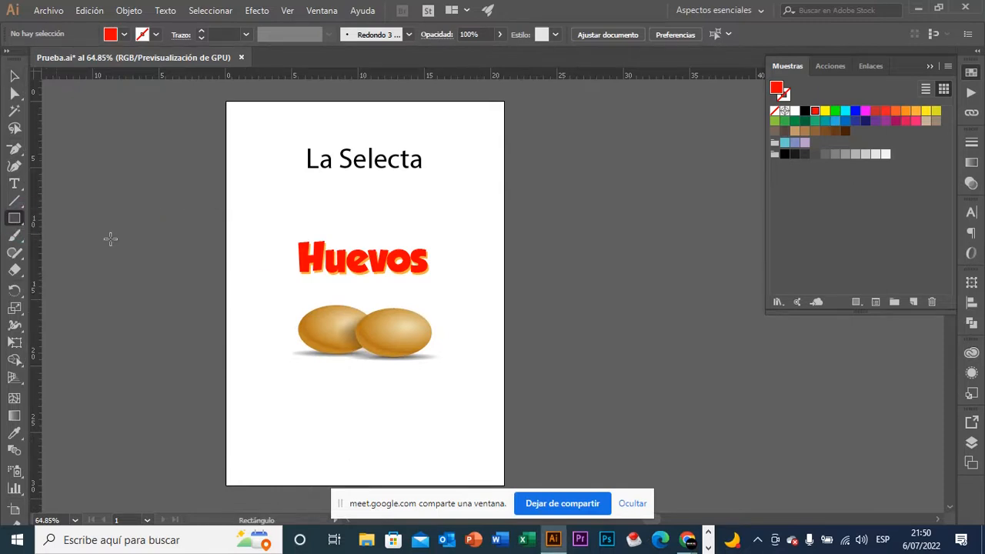
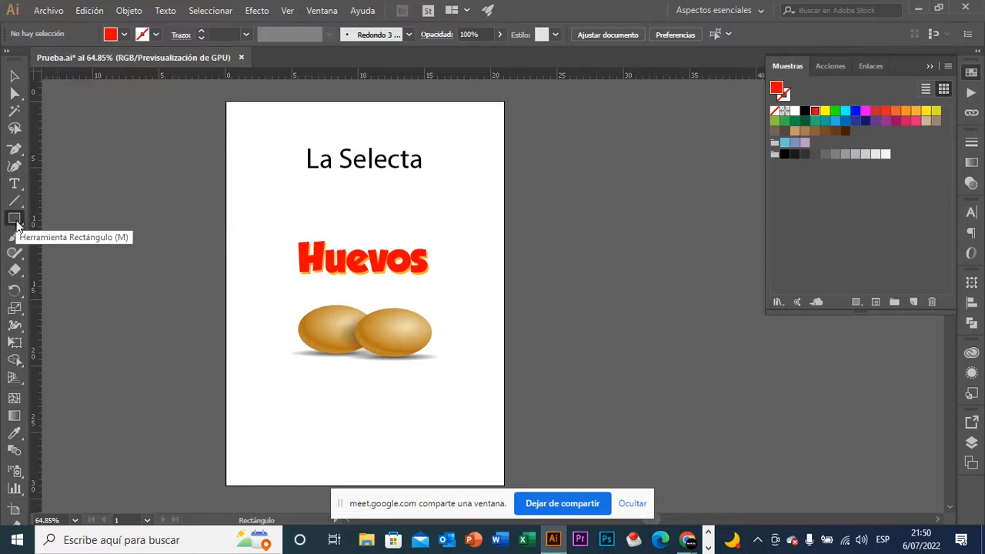
scroll(207, 288, down, 2)
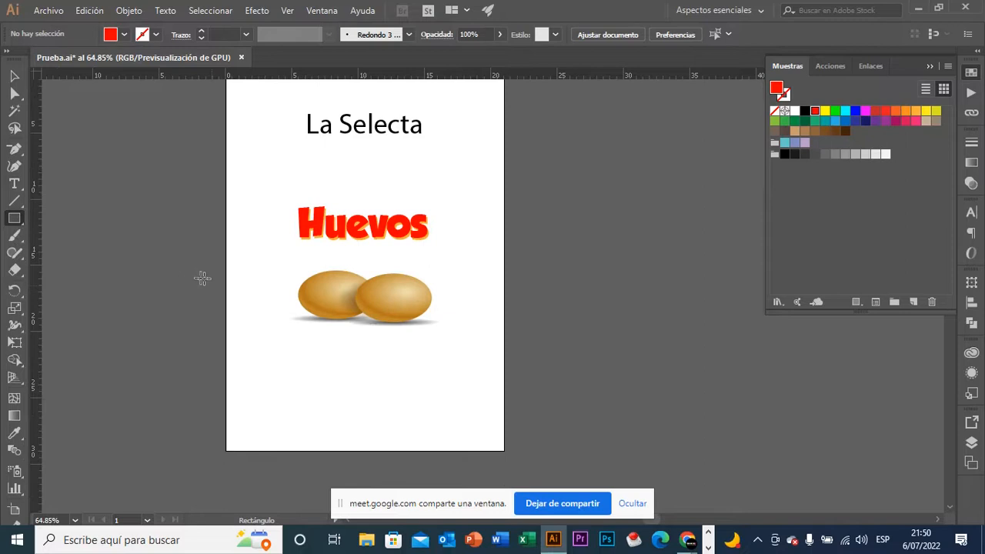
drag(187, 275, 549, 472)
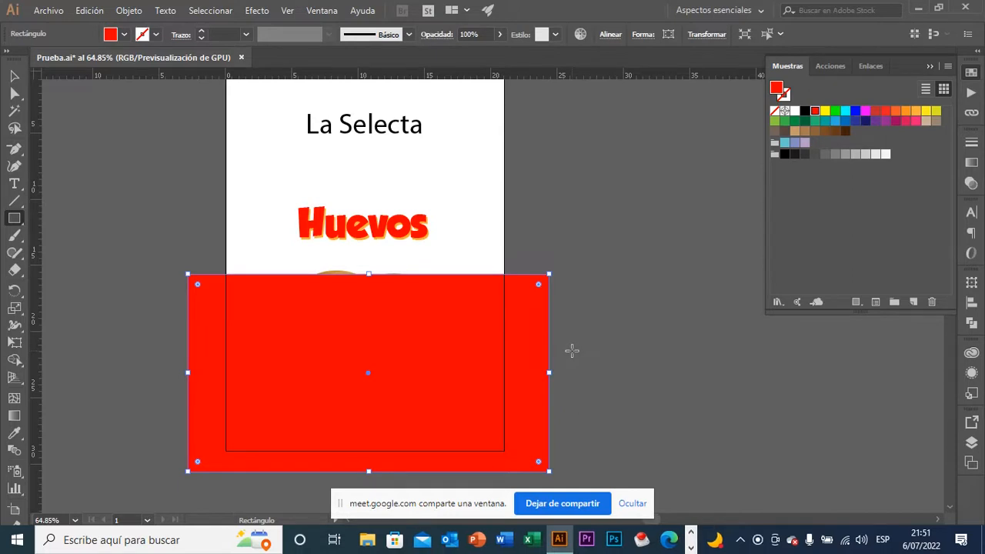
Center the red rectangle horizontally on the artboard and align it to the artboard's bottom edge.
key(v)
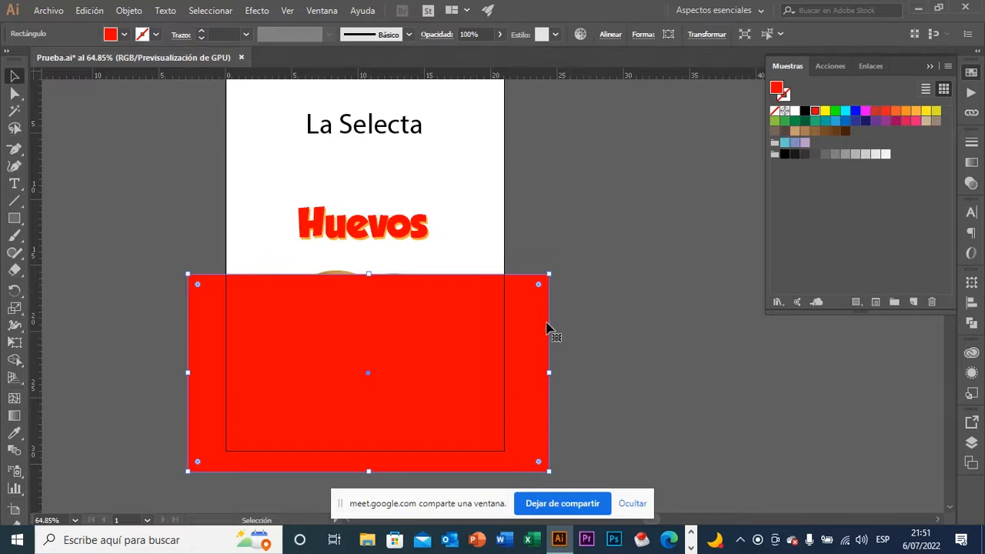
scroll(567, 321, down, 1)
scroll(568, 320, down, 1)
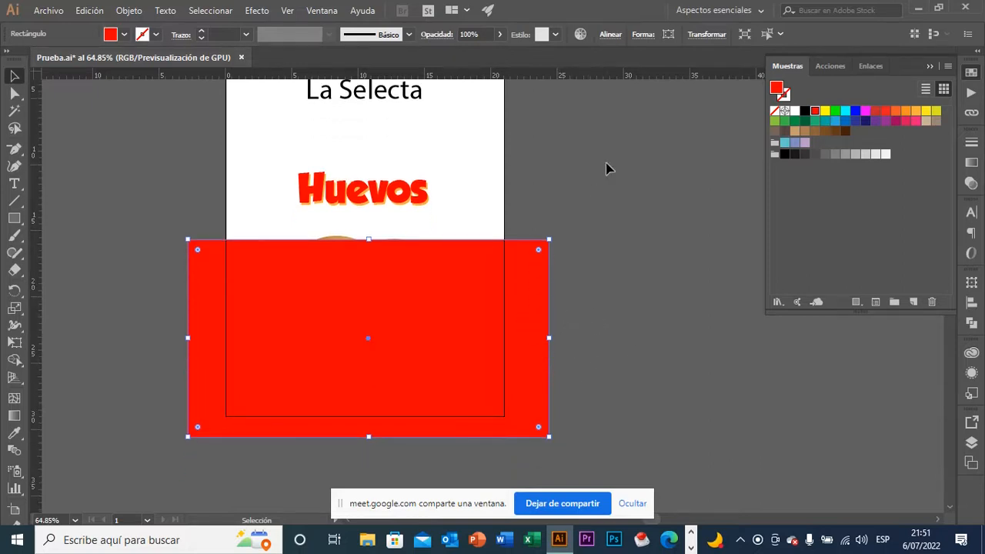
click(612, 35)
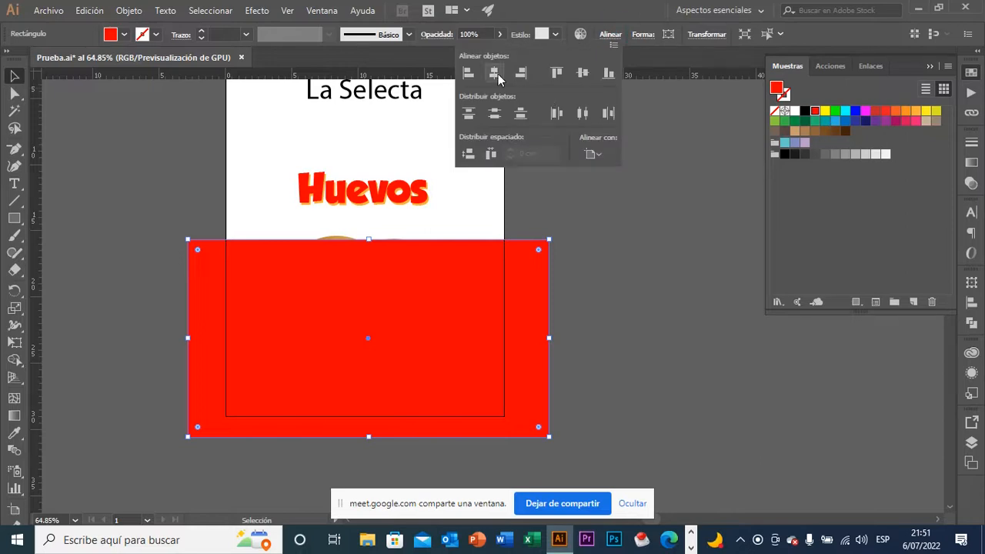
click(495, 73)
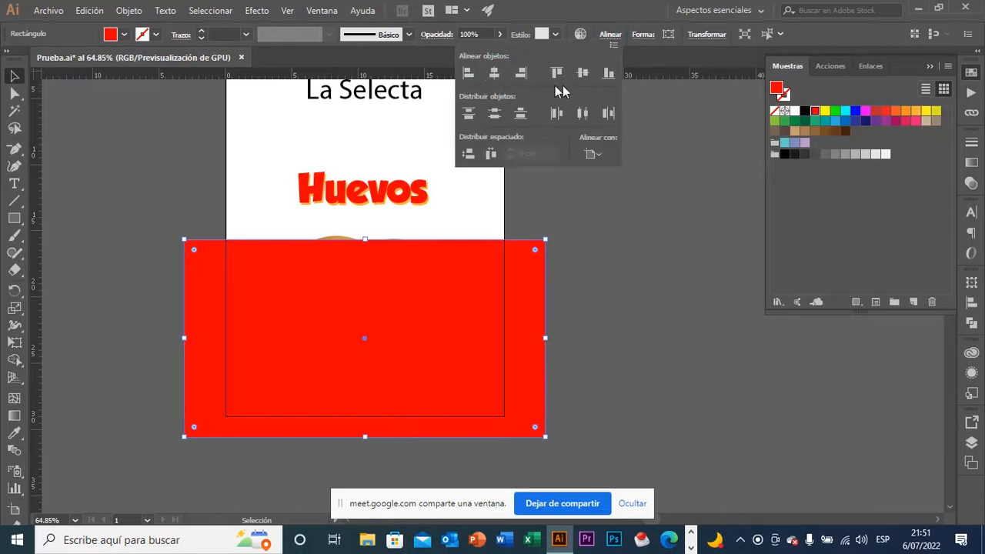
click(609, 74)
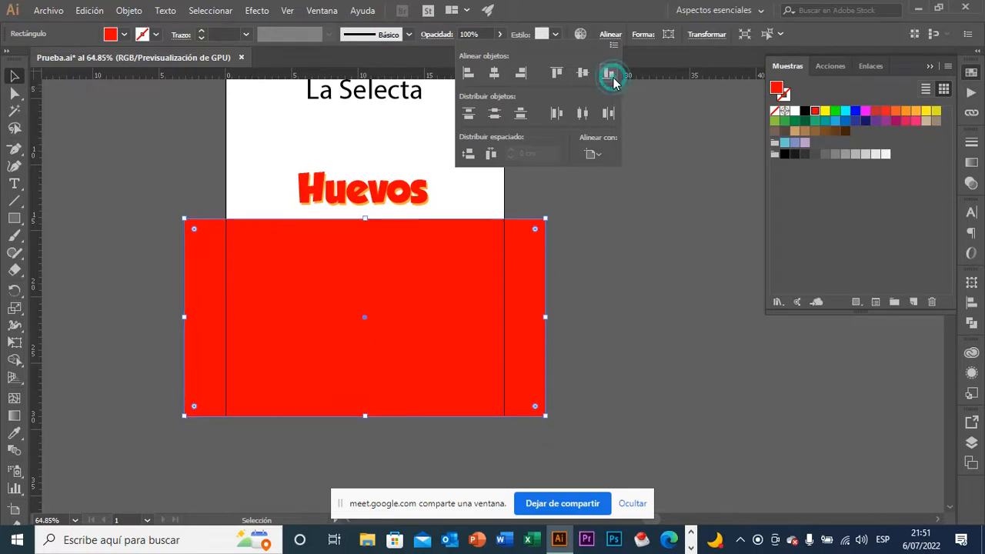
click(607, 311)
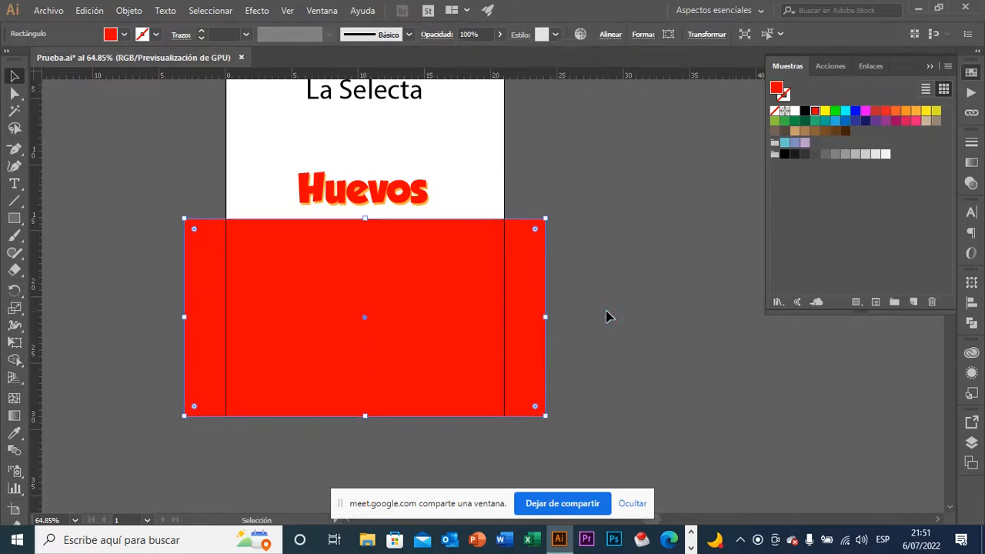
Send the red rectangle behind all other artwork and deselect it.
right_click(521, 308)
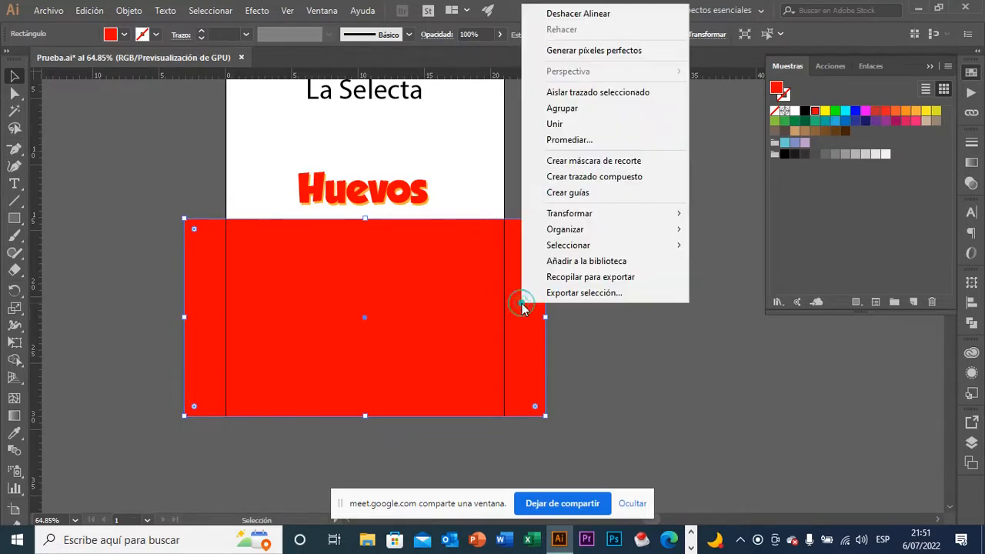
mouse_move(598, 240)
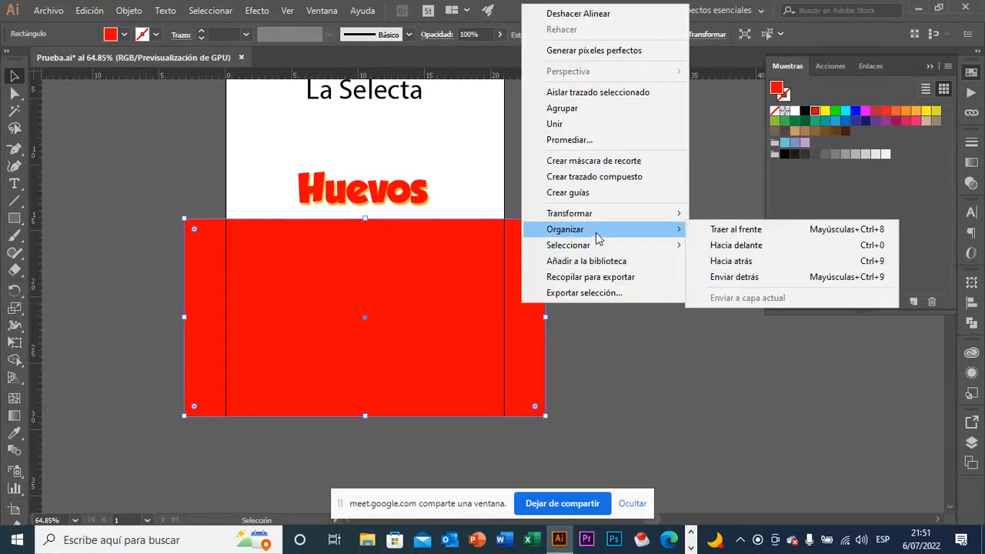
click(759, 280)
click(616, 327)
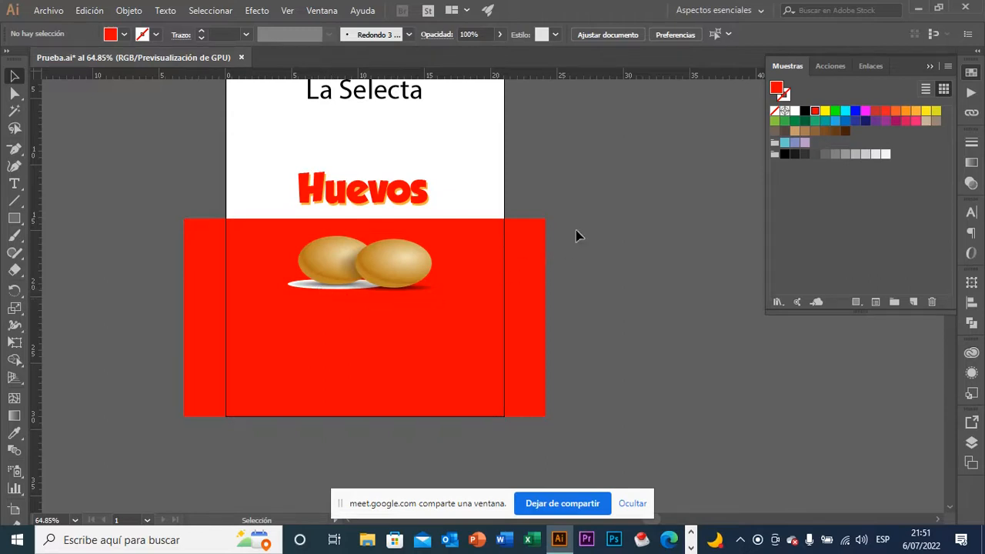
Align the red rectangle's two outer anchor points on the right side to the artboard's right edge.
click(539, 248)
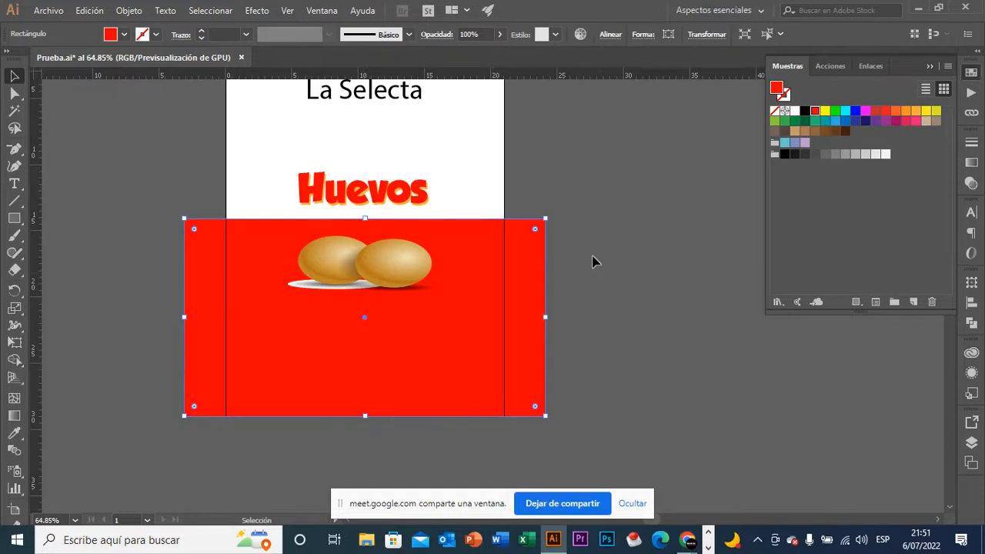
key(a)
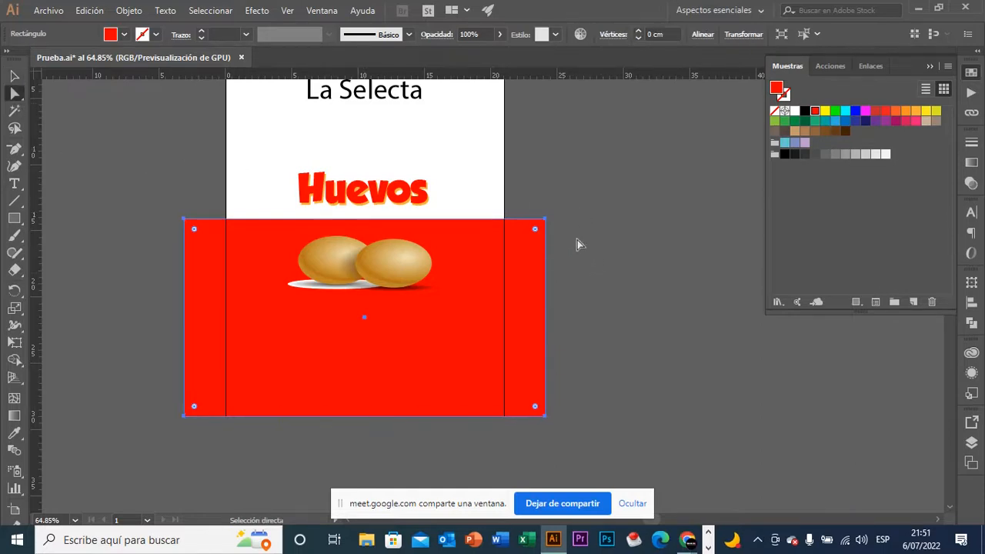
drag(585, 204, 538, 439)
drag(539, 440, 538, 440)
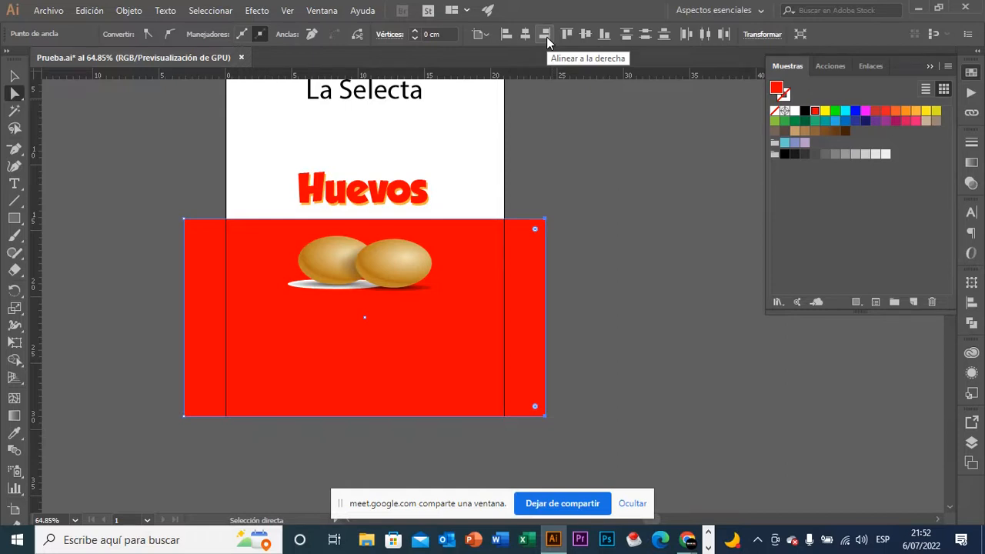
click(485, 37)
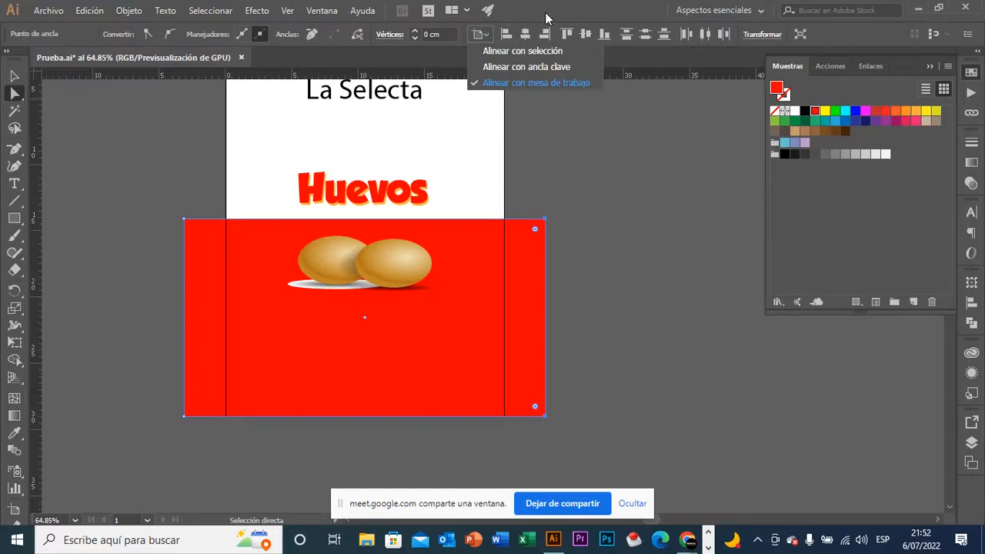
click(546, 16)
click(546, 34)
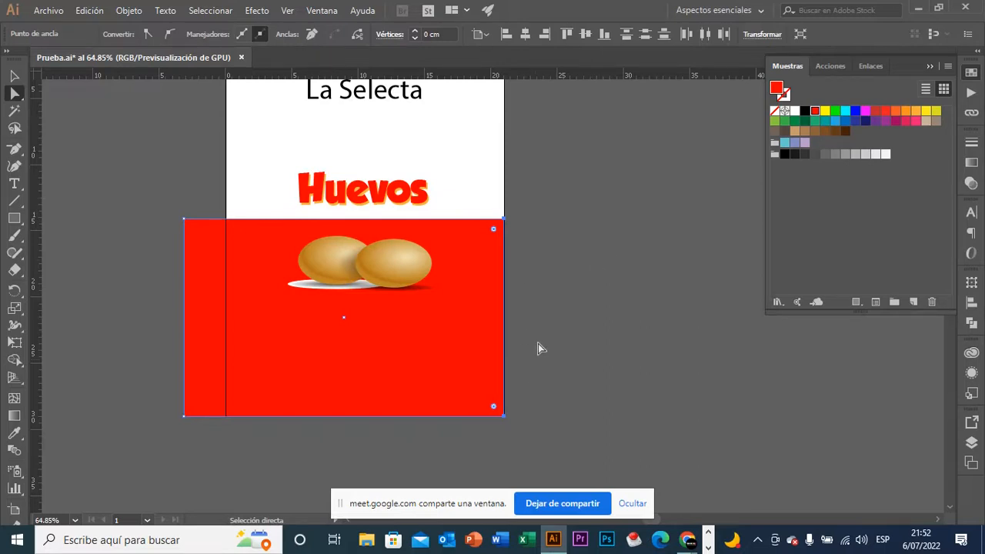
Align the red rectangle's two left anchor points to the artboard's left edge and deselect the shape.
drag(156, 200, 198, 437)
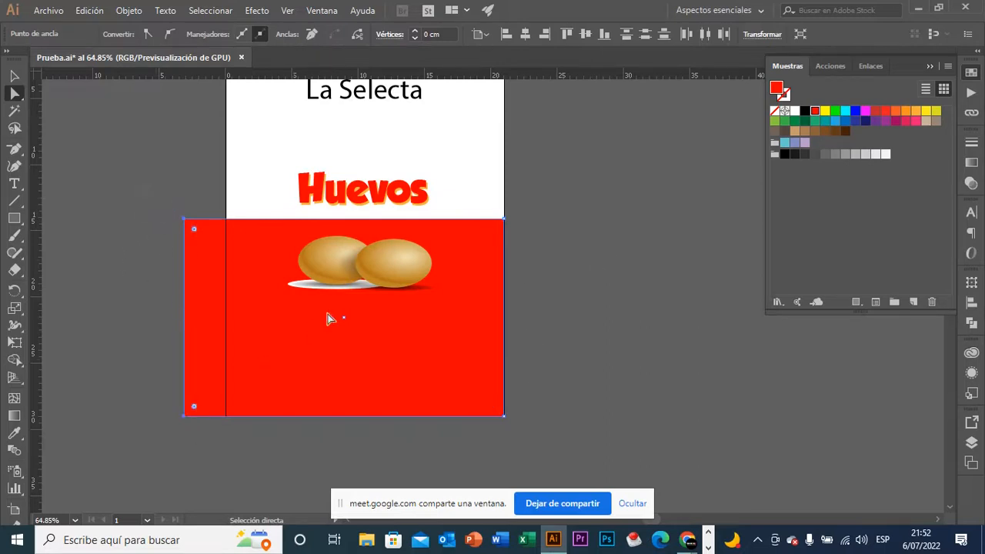
click(507, 37)
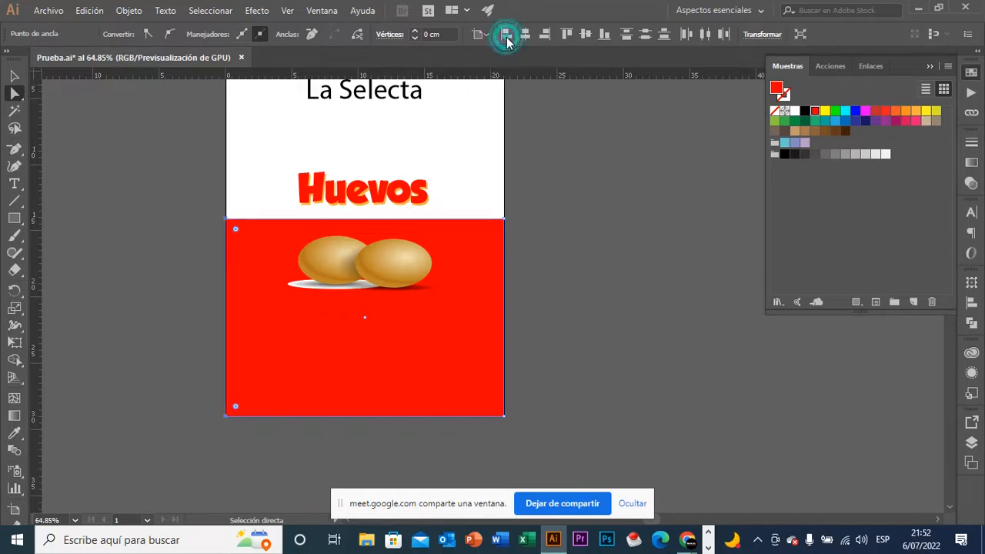
ctrl+click(582, 277)
Ungroup the eggs and their shadows and clear the selection.
drag(401, 309, 539, 330)
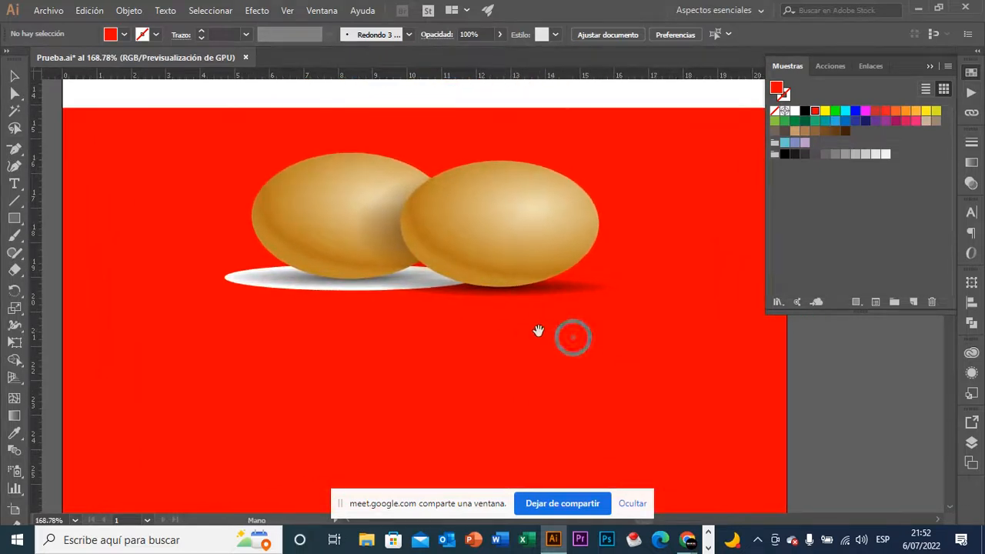
click(256, 287)
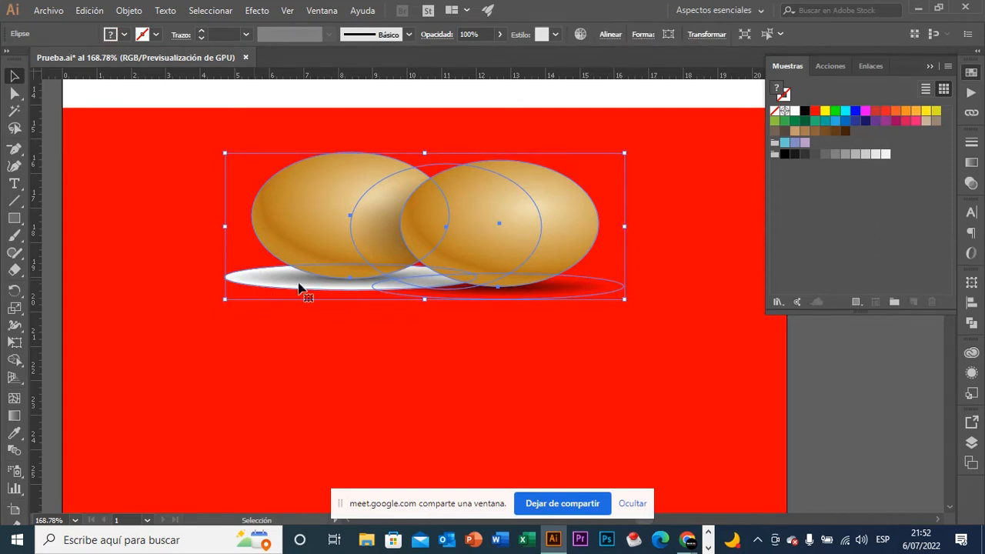
right_click(275, 277)
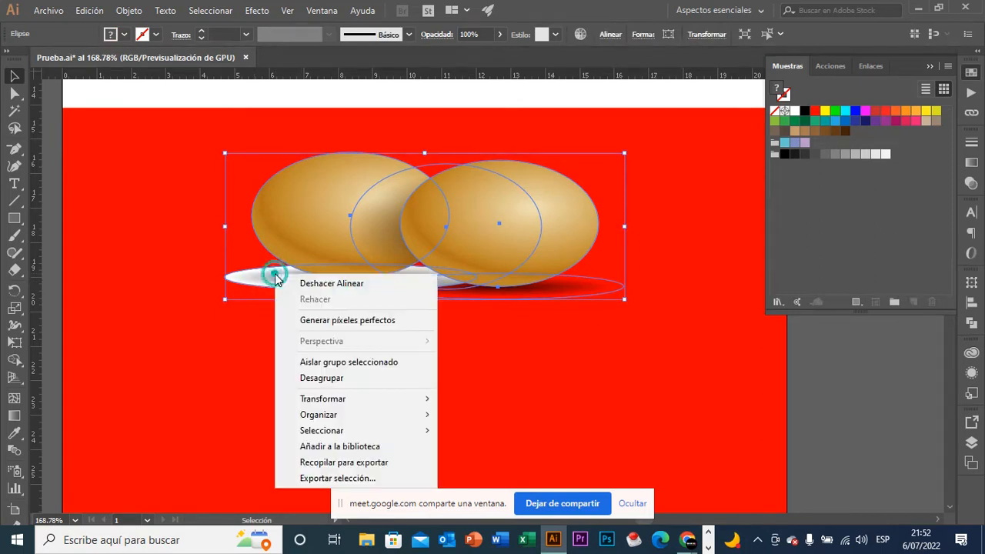
click(375, 378)
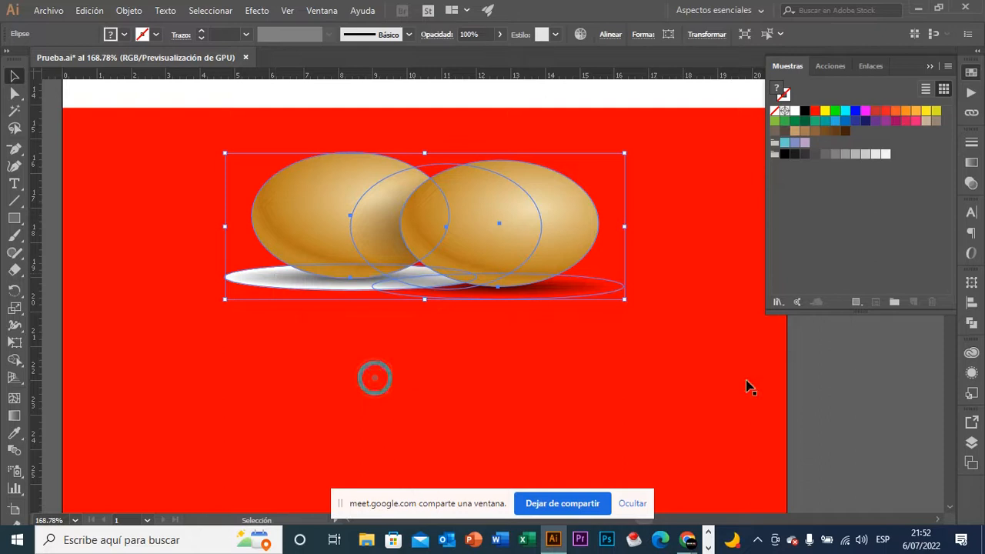
click(853, 379)
Set the blend mode of the white-edged shadow under the left egg to Multiply and deselect it.
click(934, 67)
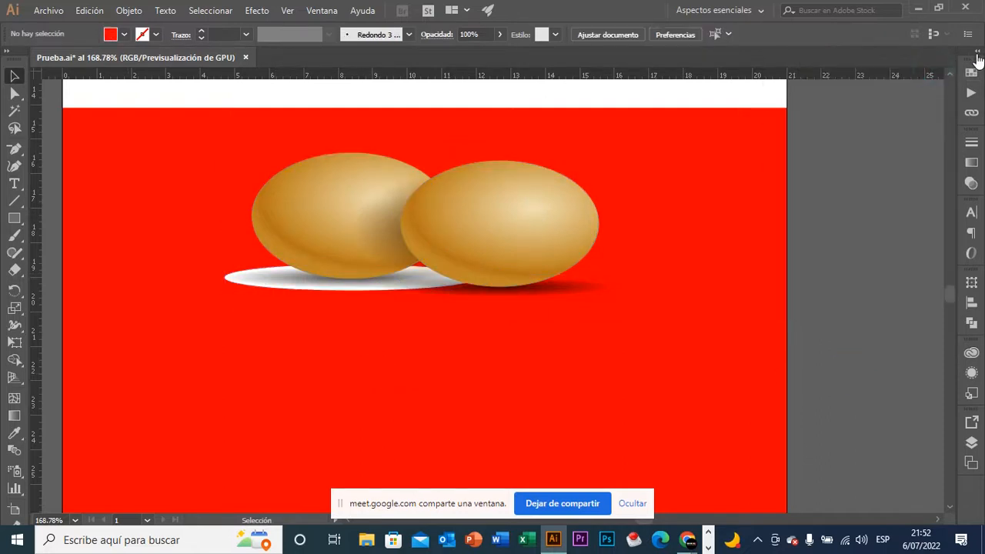
click(978, 51)
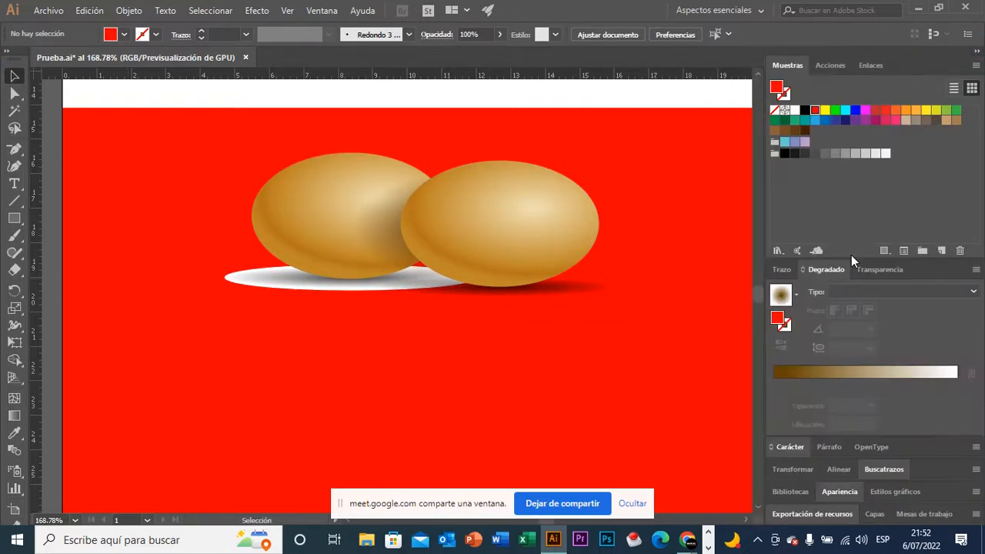
click(235, 279)
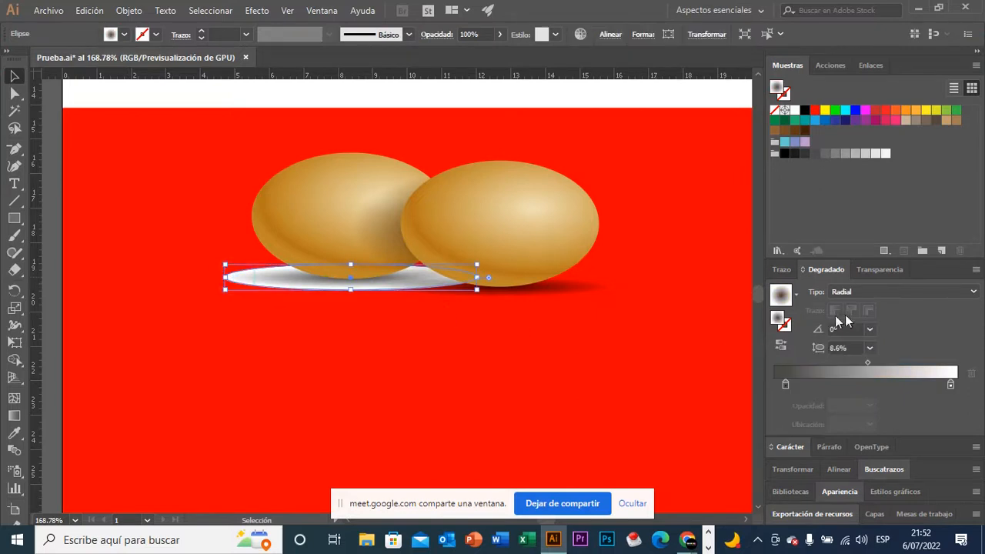
click(885, 269)
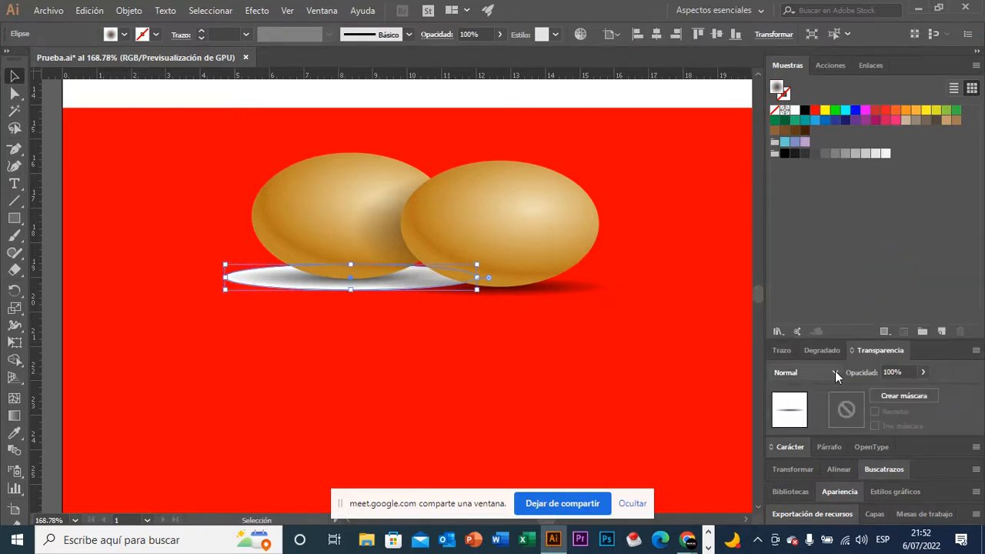
click(836, 372)
click(835, 137)
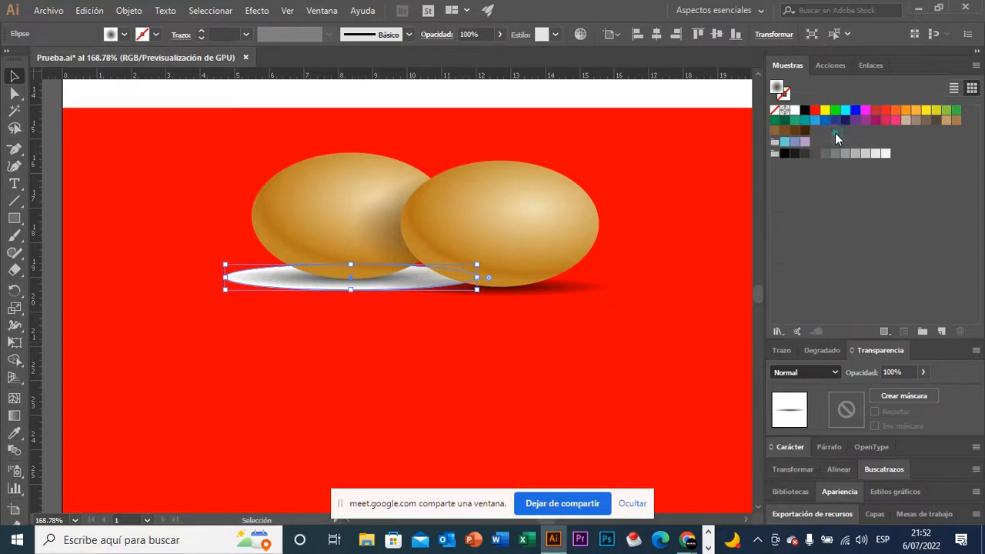
click(586, 96)
Fill the red rectangle behind the eggs with the dark gray-to-white radial gradient.
key(ctrl+space)
drag(696, 296, 593, 262)
drag(676, 282, 594, 277)
key(ctrl+space)
drag(689, 317, 628, 315)
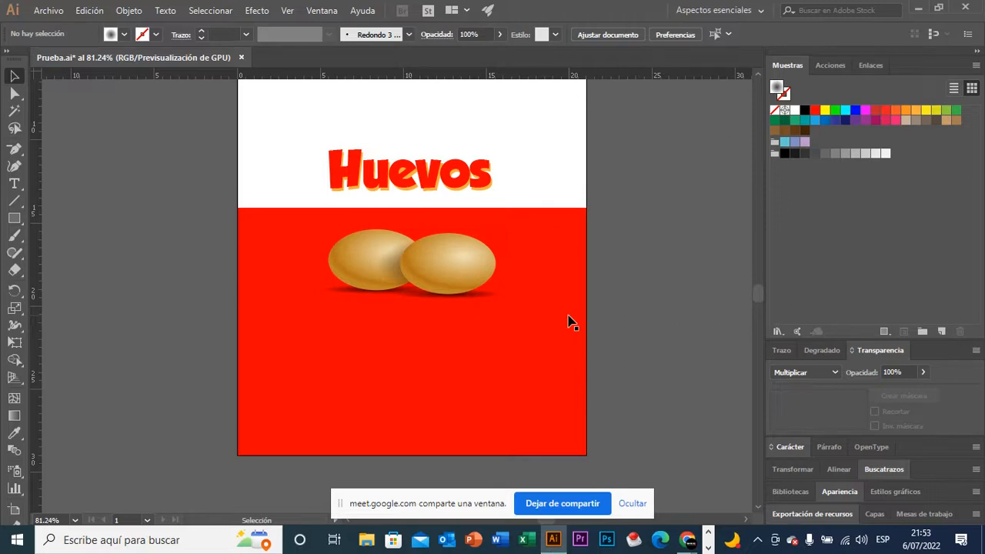
click(568, 322)
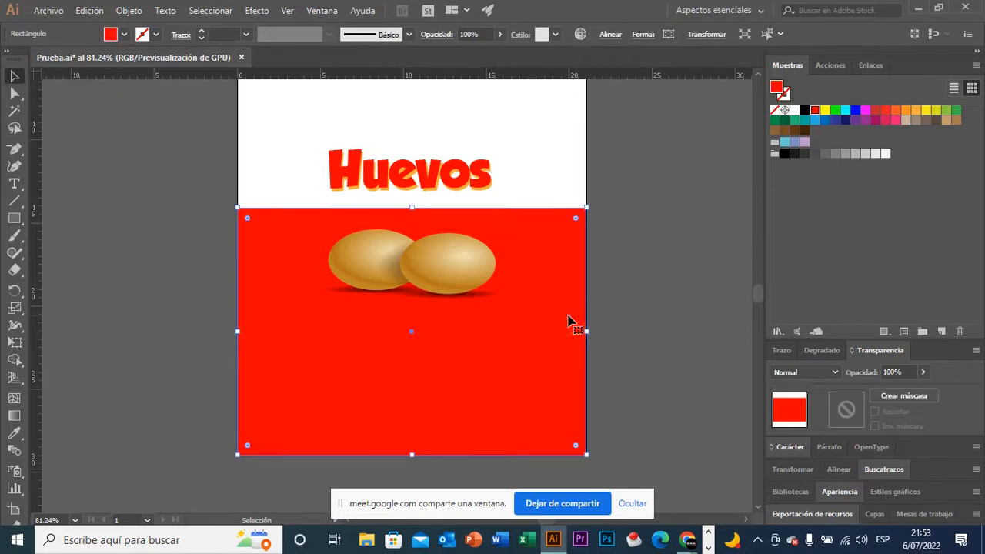
drag(634, 304, 606, 302)
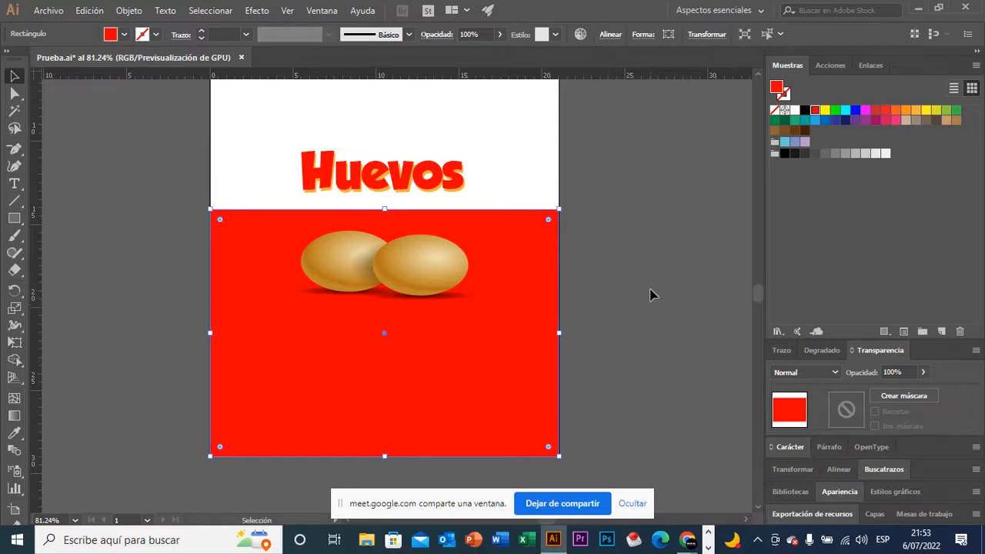
click(825, 352)
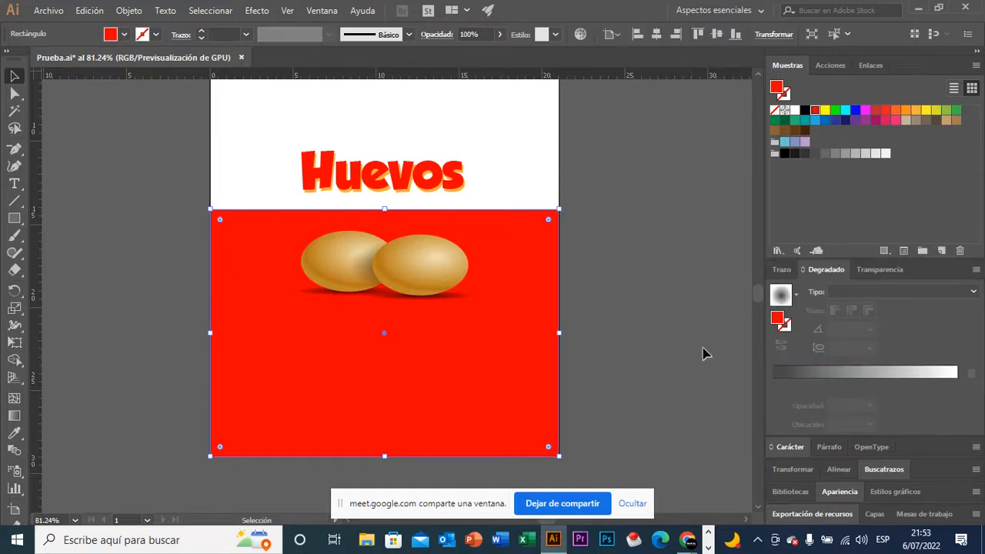
click(781, 296)
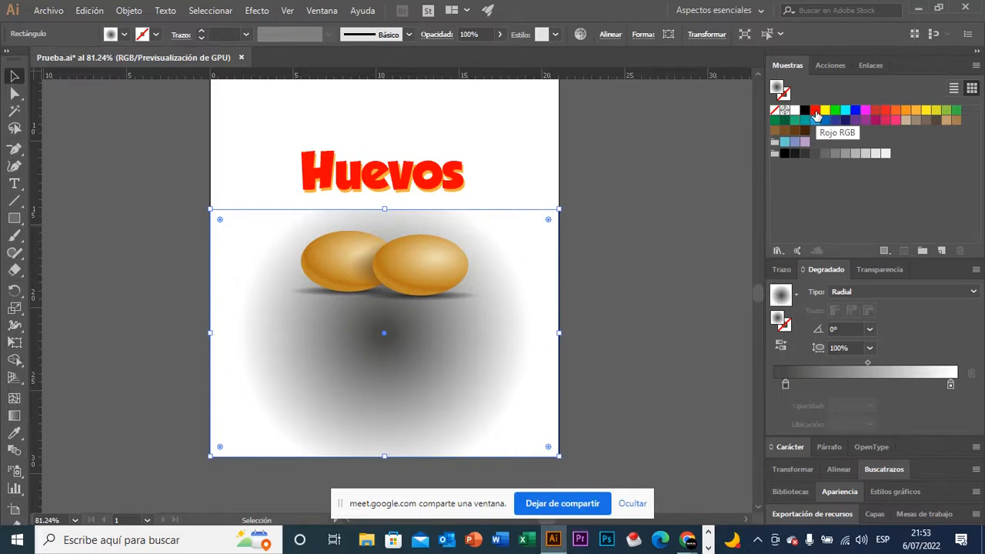
Make the rectangle's gradient linear and replace its dark gray stop with an RGB red stop at 0%.
drag(816, 114, 802, 383)
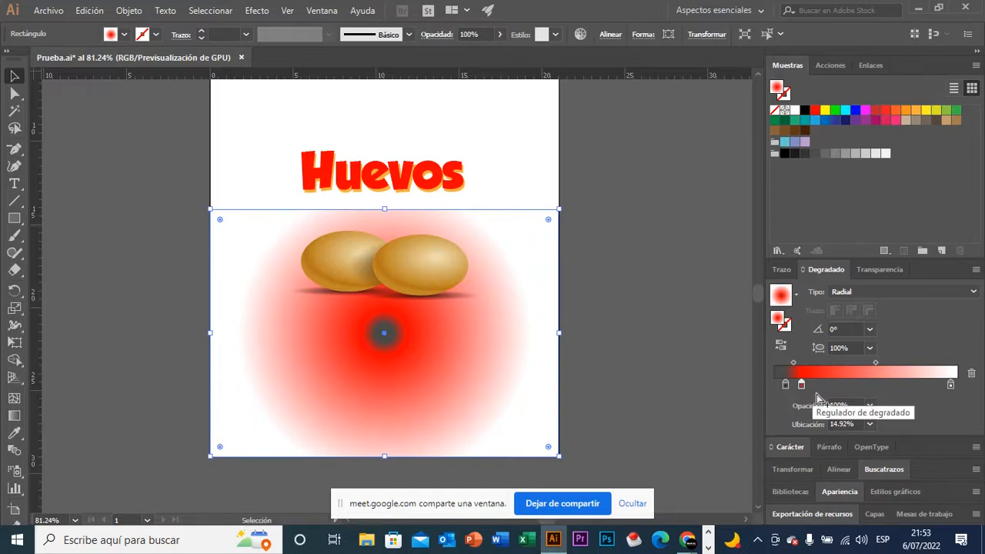
click(854, 295)
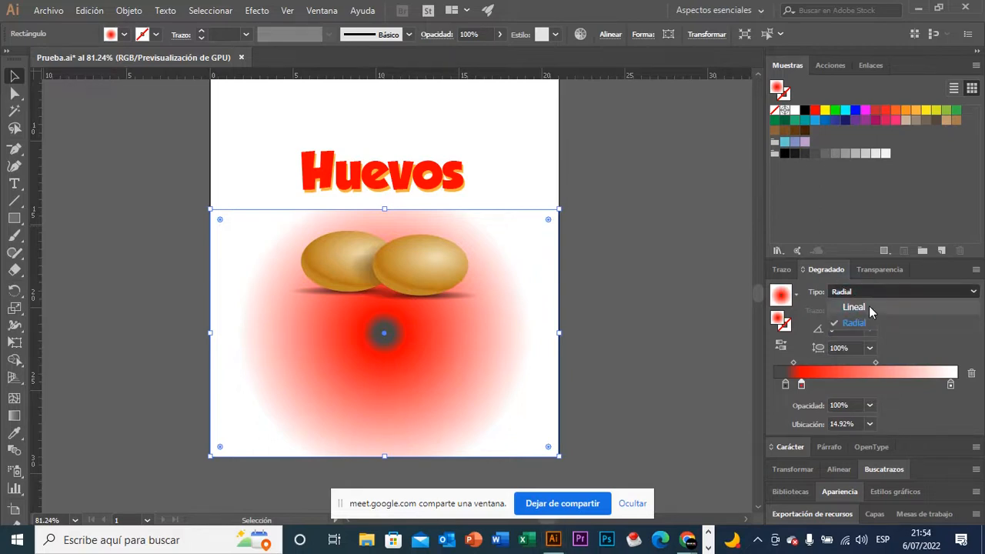
click(869, 306)
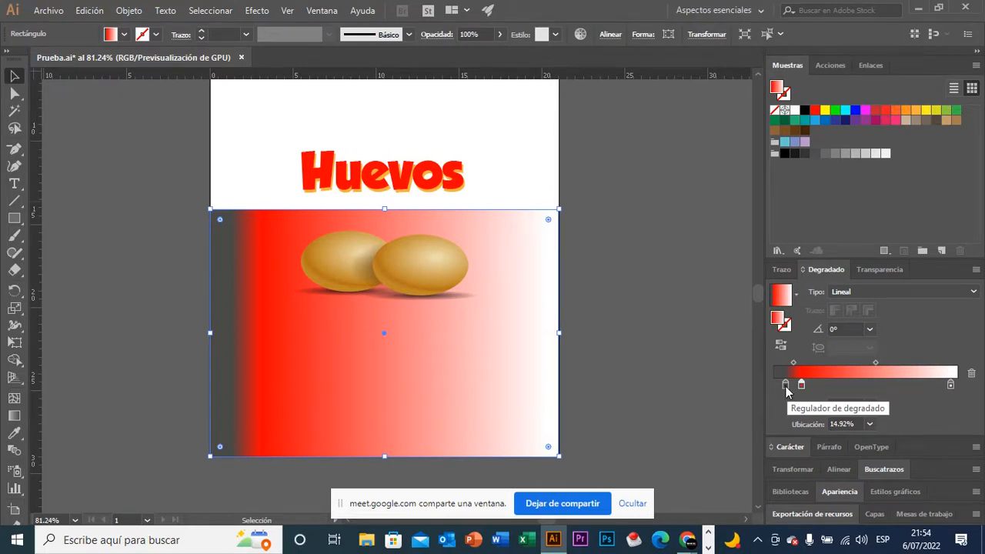
drag(786, 390, 784, 398)
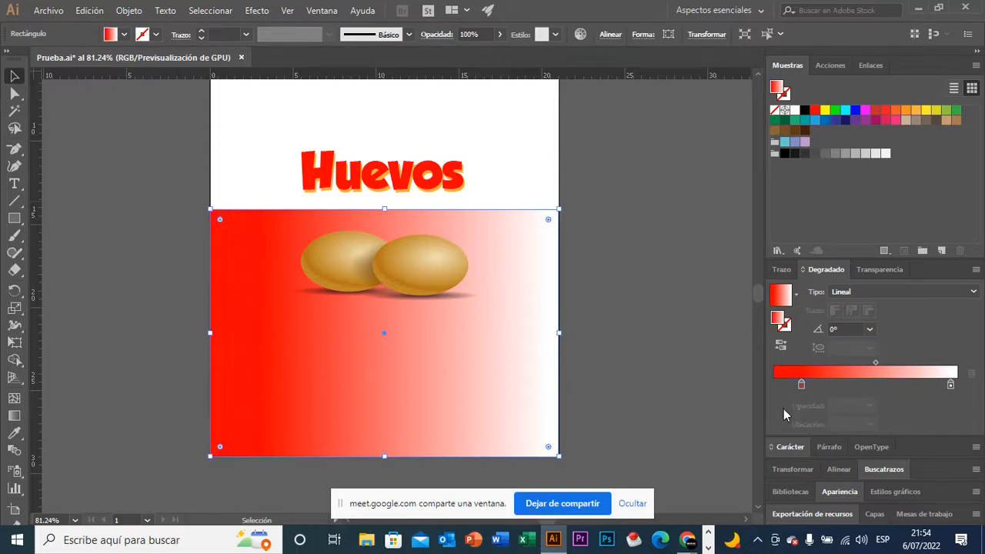
drag(801, 387, 774, 384)
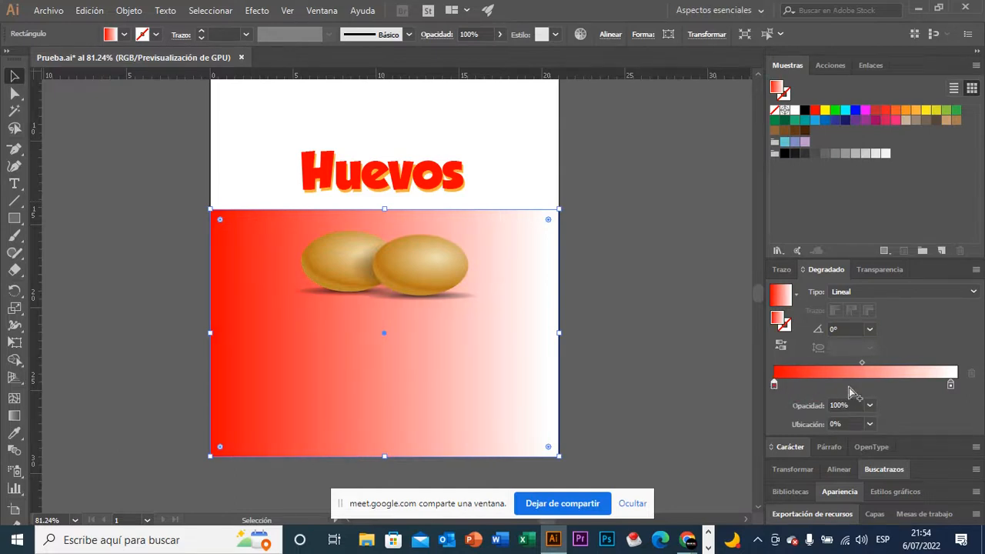
Set the rectangle's gradient angle to 90° and deselect the rectangle.
click(833, 329)
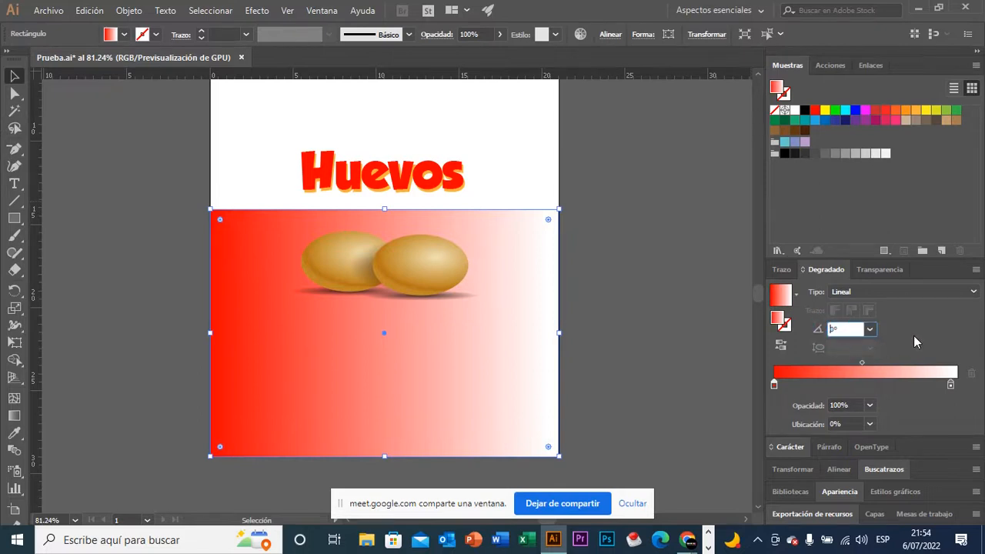
text(90)
key(Return)
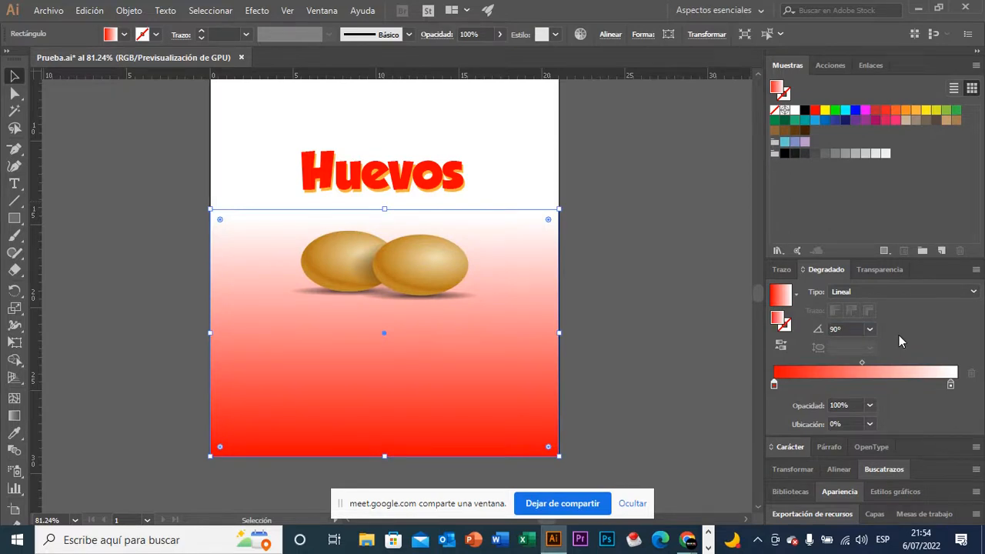
click(645, 319)
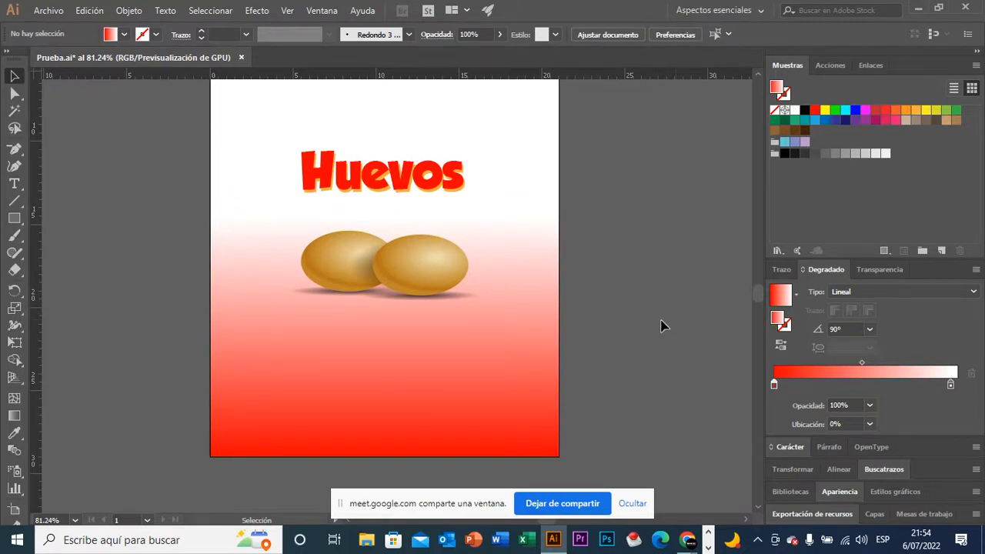
Move the white stop of the rectangle's gradient to 100% and recolor it with the darker red swatch.
click(547, 348)
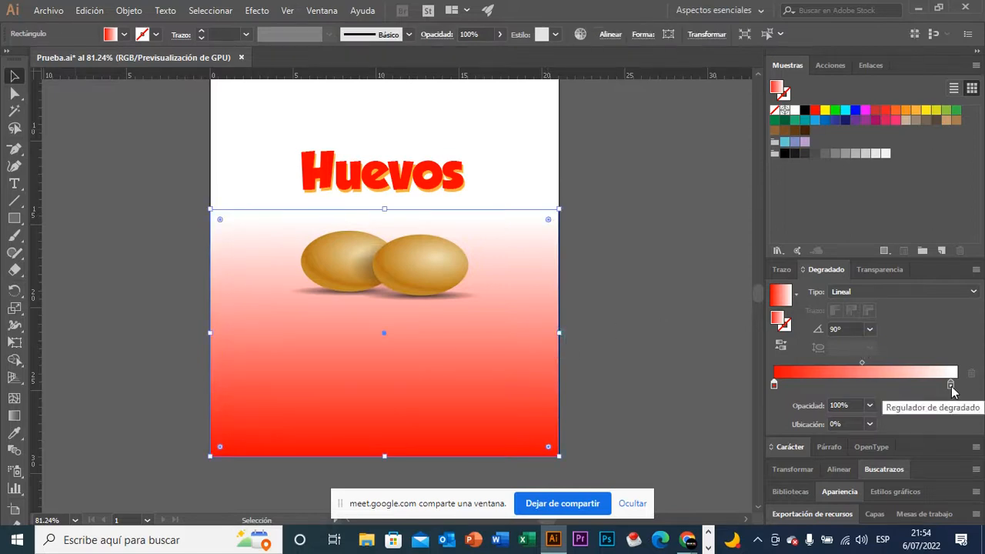
drag(953, 388, 958, 386)
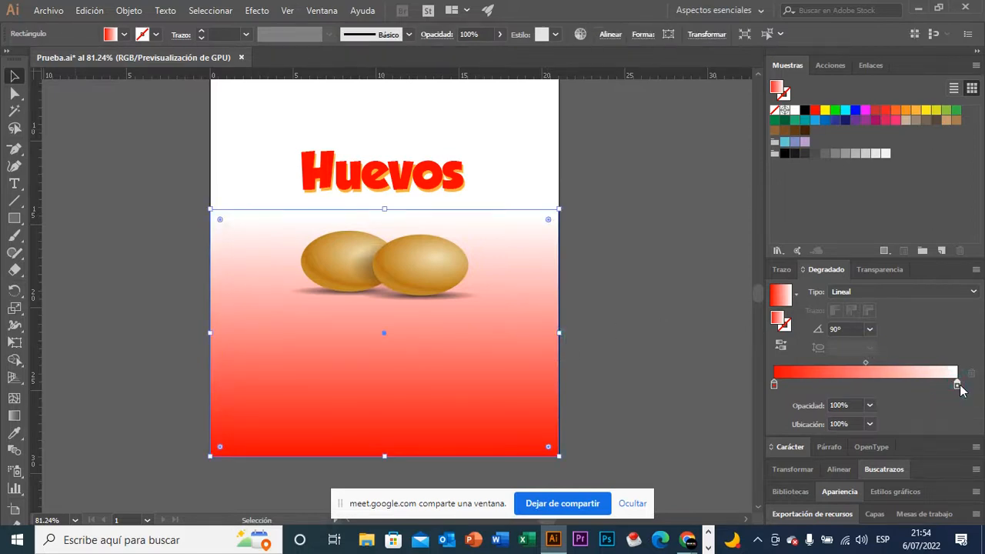
click(877, 112)
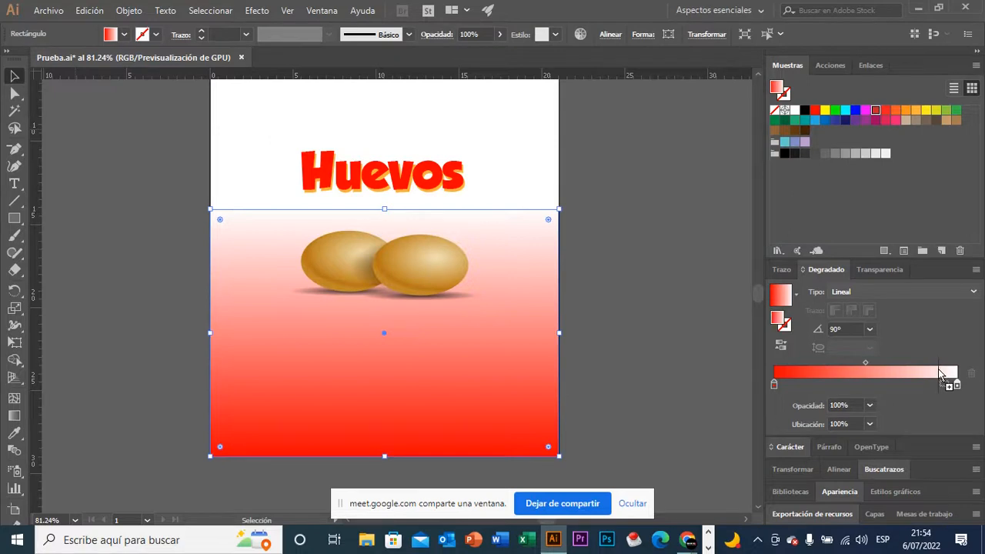
drag(940, 370, 957, 387)
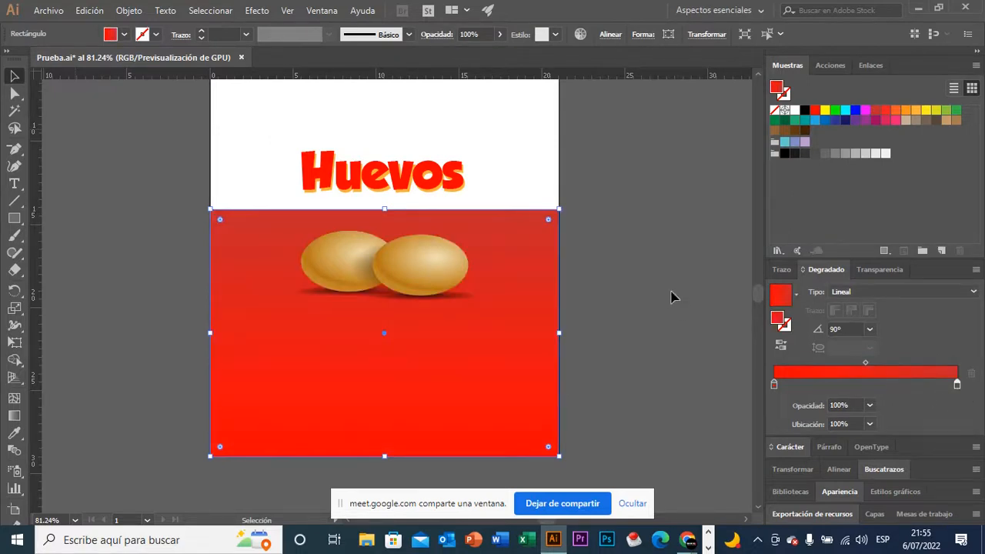
Reverse the rectangle's gradient to put the darker red at the lower edge, then deselect and reselect the rectangle.
click(780, 344)
click(668, 302)
drag(608, 345, 631, 349)
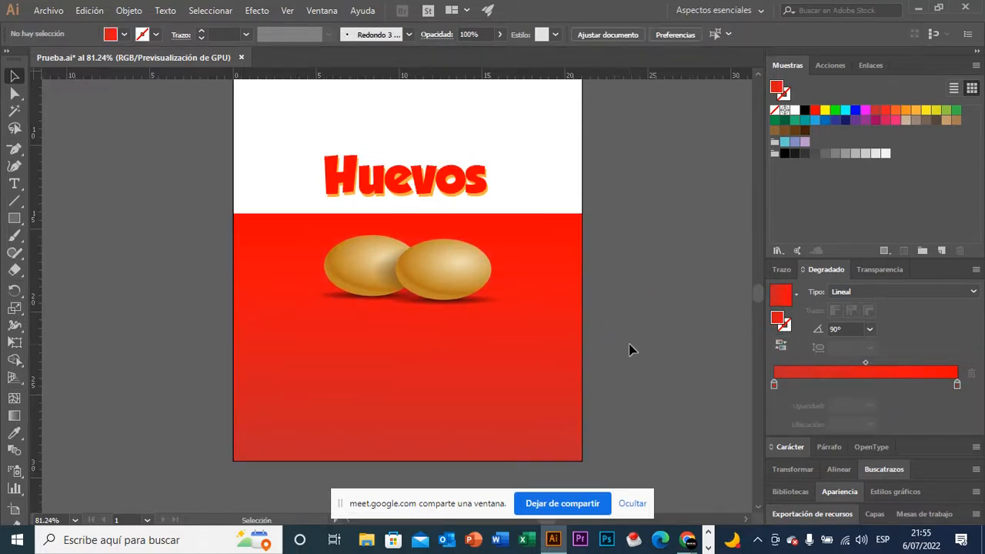
click(525, 385)
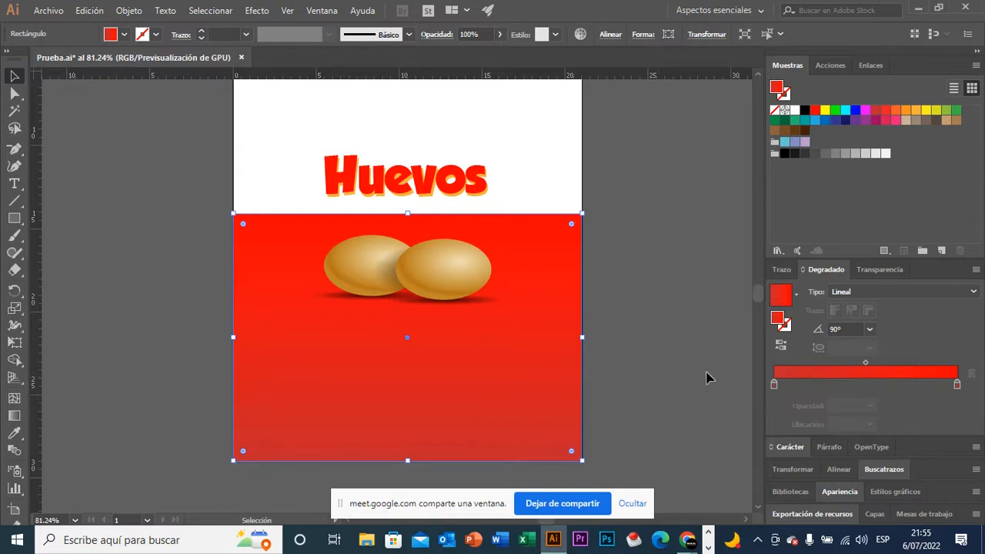
Darken the rectangle's 0% gradient stop to a deep red with green and blue at 0, then deselect the rectangle.
click(775, 385)
double_click(775, 385)
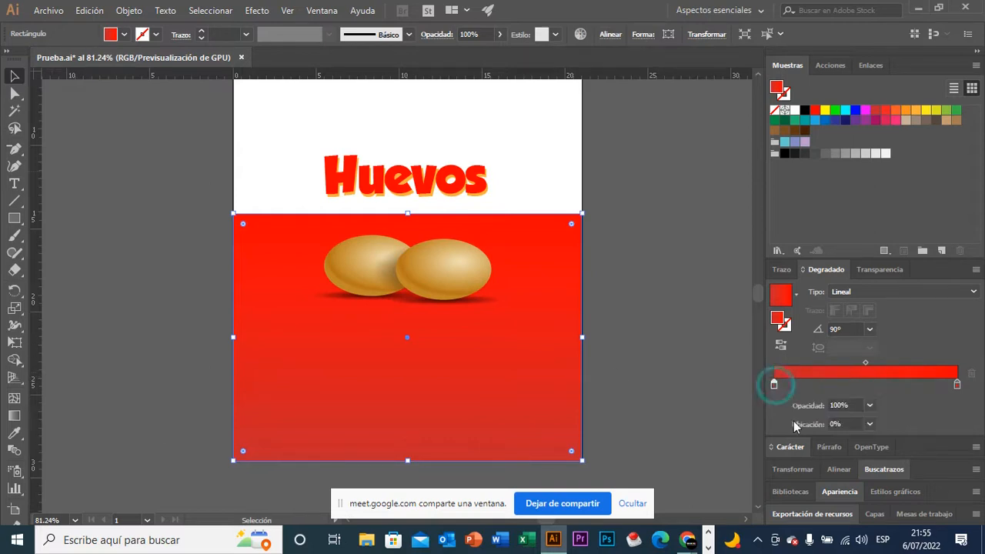
drag(847, 274, 834, 297)
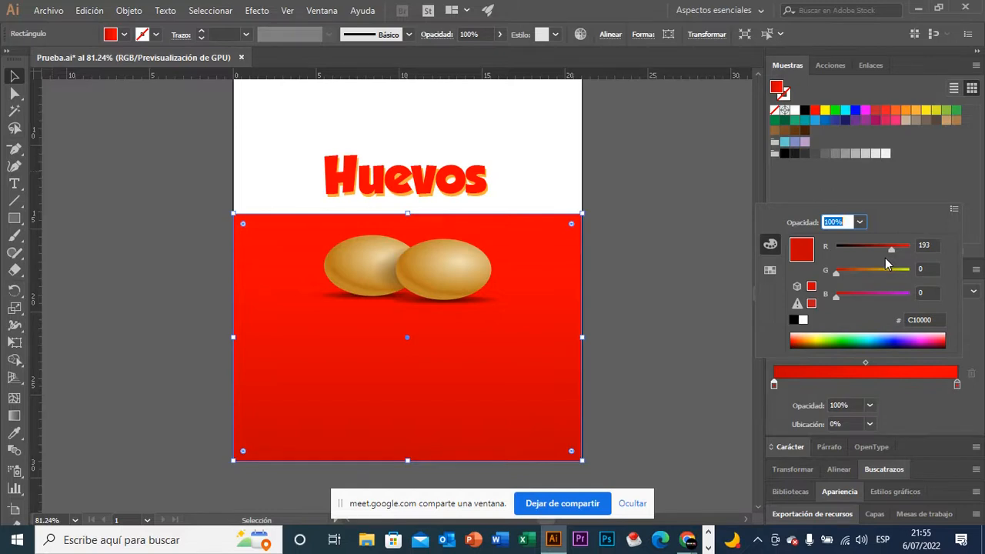
drag(892, 251, 877, 250)
click(680, 288)
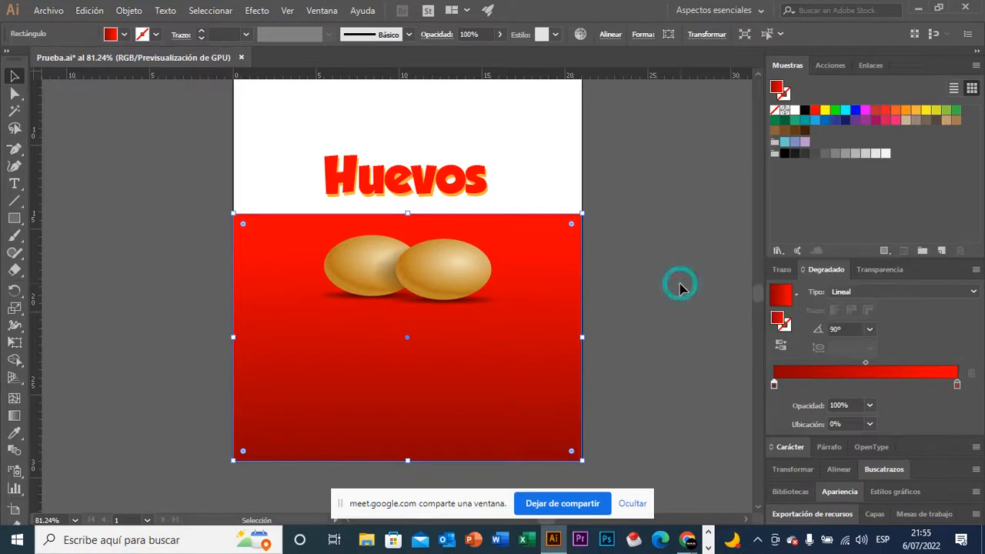
click(713, 302)
click(642, 276)
drag(678, 281, 620, 292)
key(v)
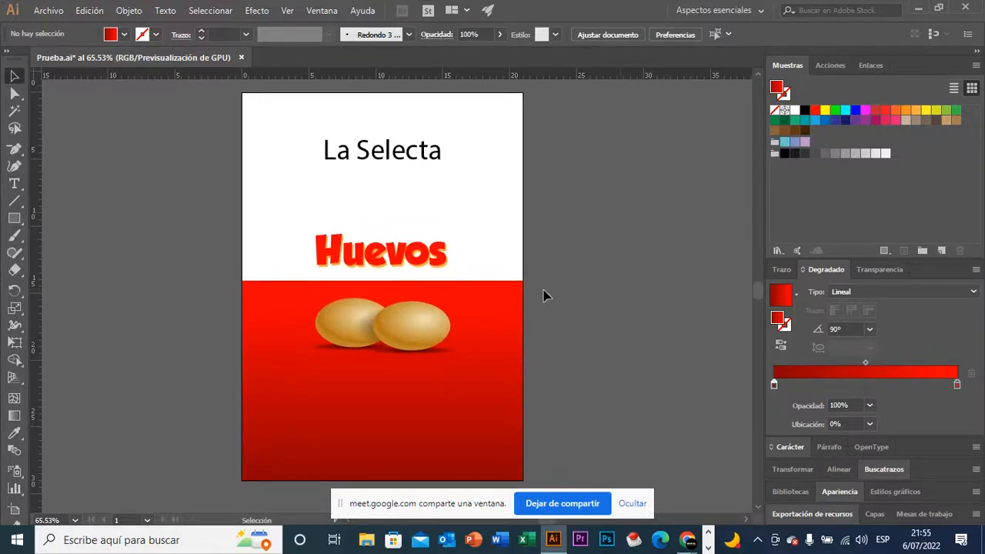
Extend the gradient rectangle's upper edge to the top of the artboard so it covers the whole poster, then deselect it.
key(a)
click(305, 291)
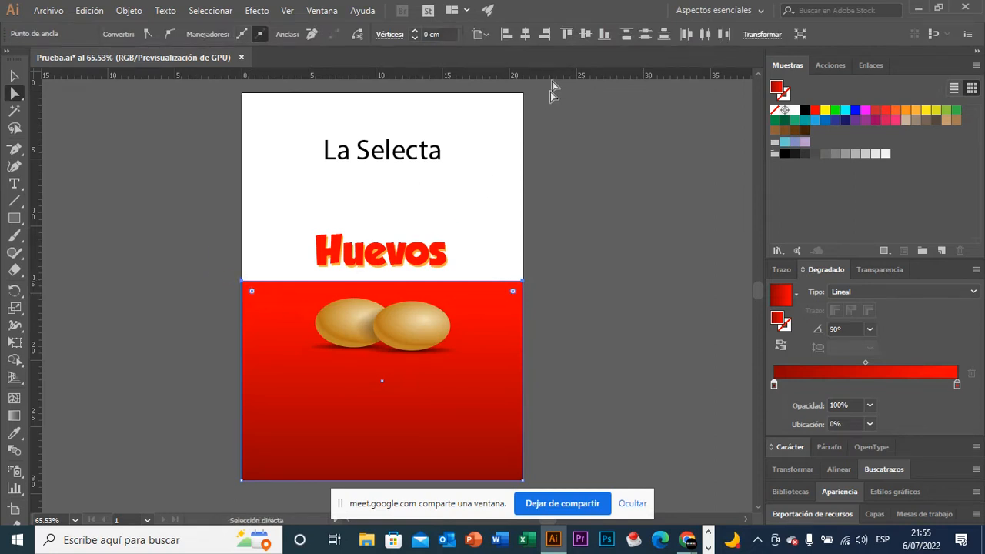
click(566, 34)
key(v)
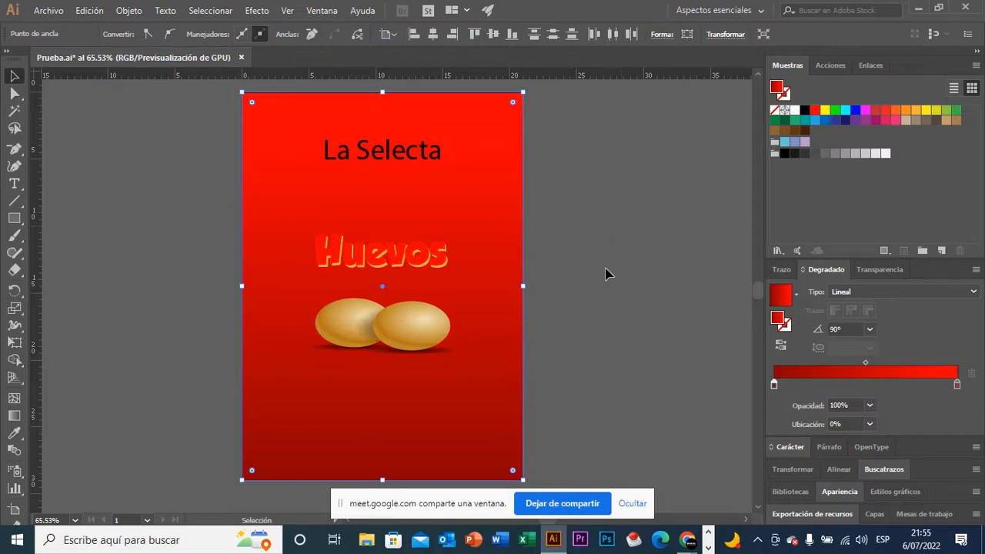
click(605, 272)
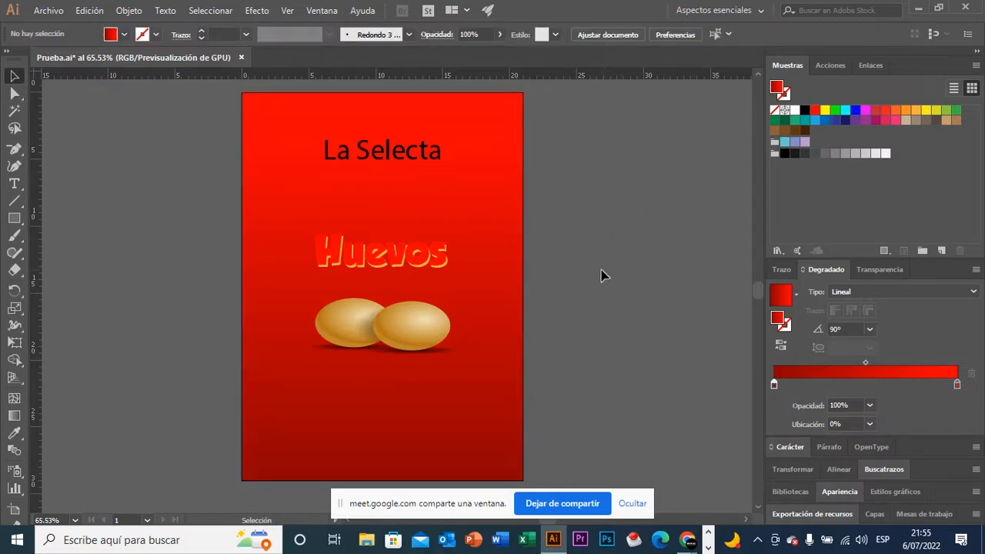
Recolor the front "Huevos" text white and deselect it.
click(443, 264)
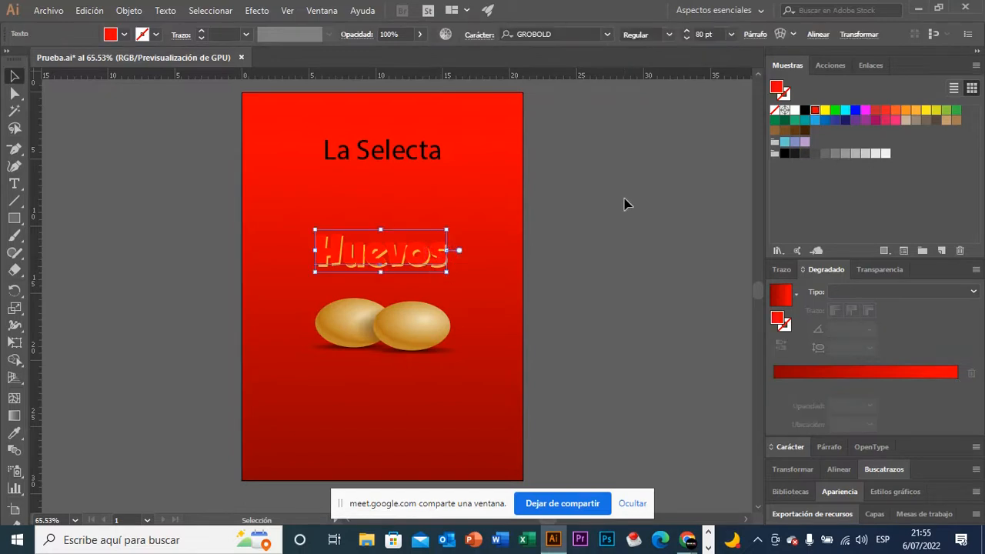
click(795, 110)
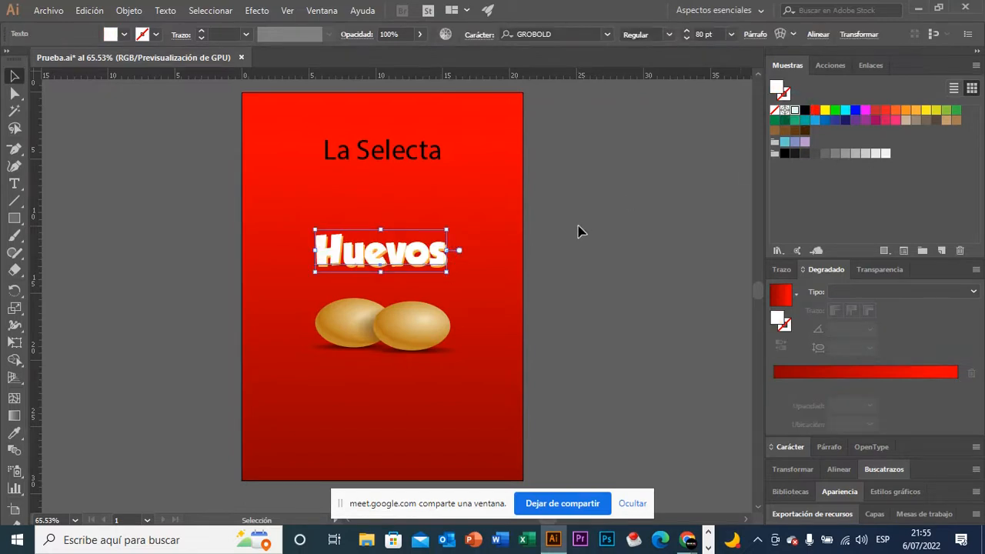
click(581, 231)
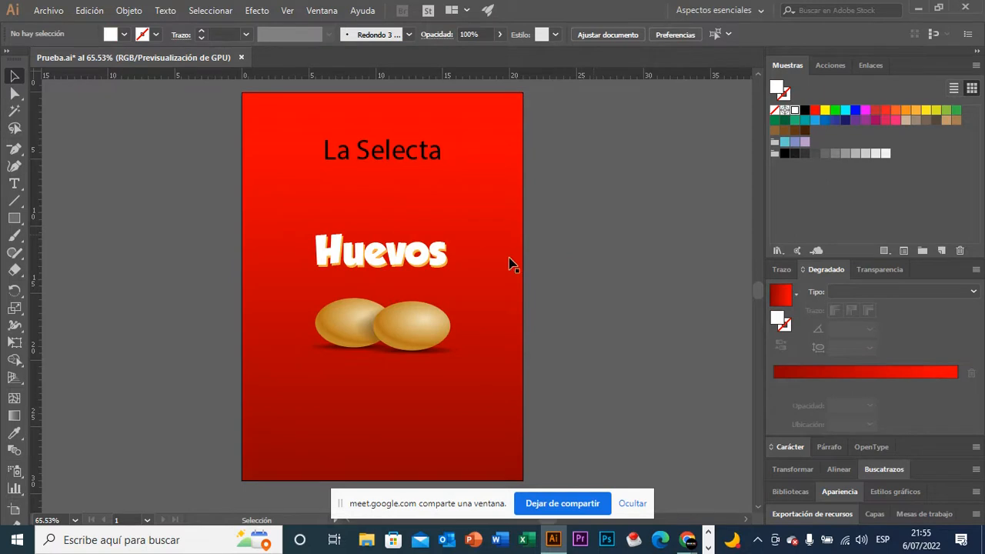
Recolor the offset shadow copy of the "Huevos" text golden yellow and deselect it.
click(441, 266)
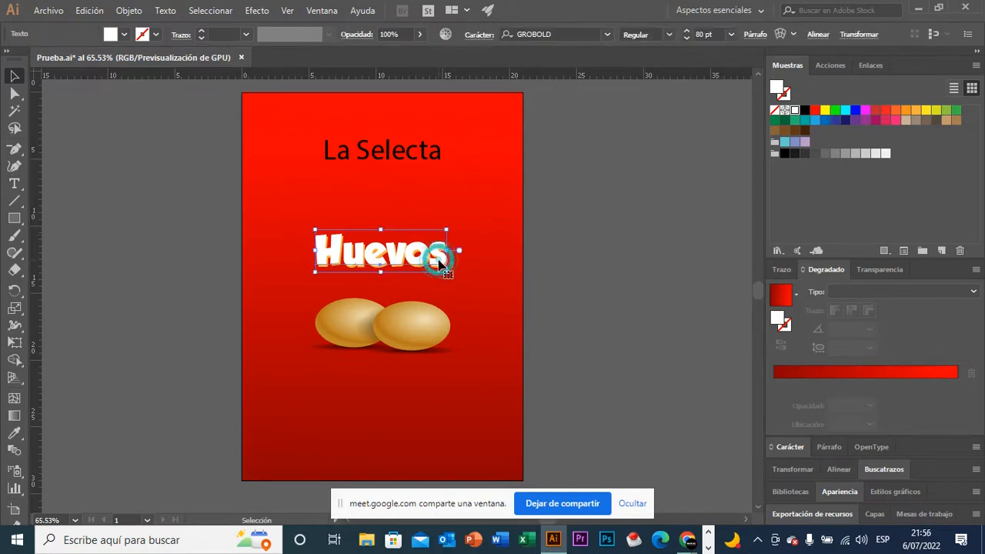
key(a)
click(442, 265)
click(916, 110)
click(927, 113)
click(616, 233)
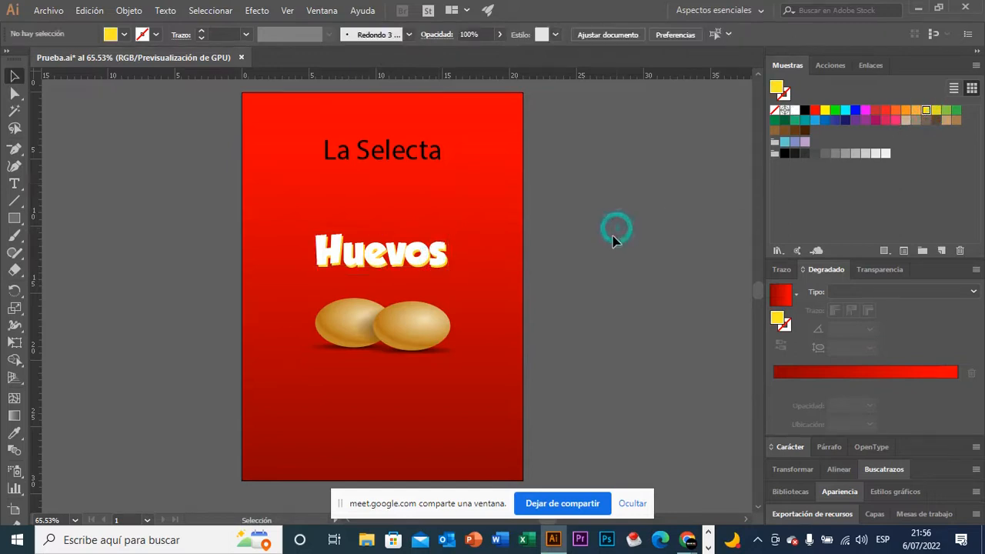
Try RGB red on the front "Huevos" text, settle on the bright yellow swatch and deselect it.
click(433, 259)
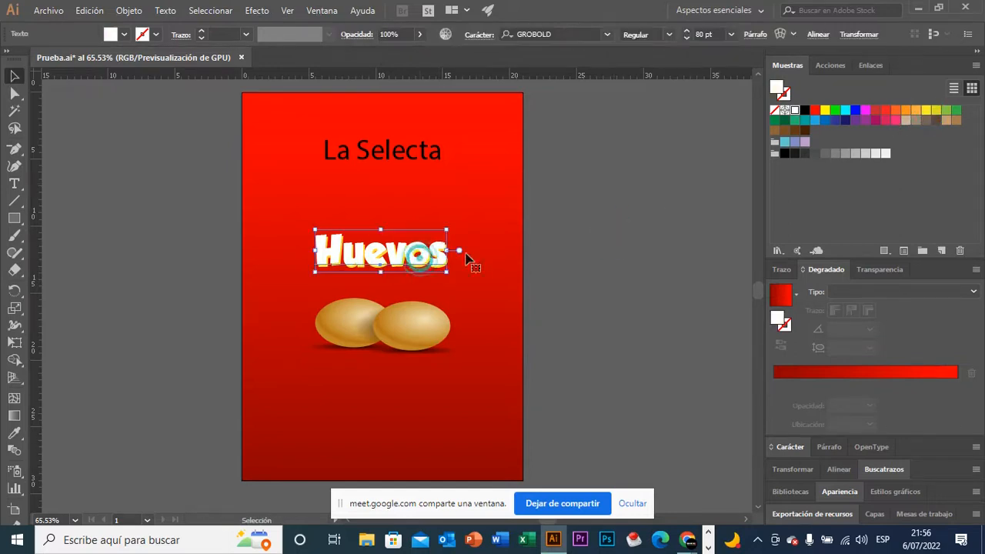
click(815, 110)
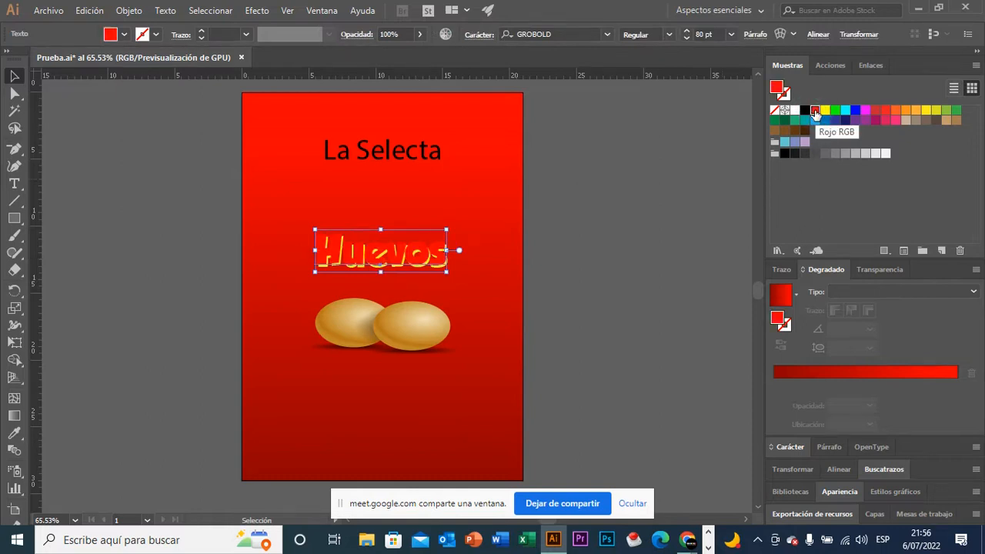
click(825, 110)
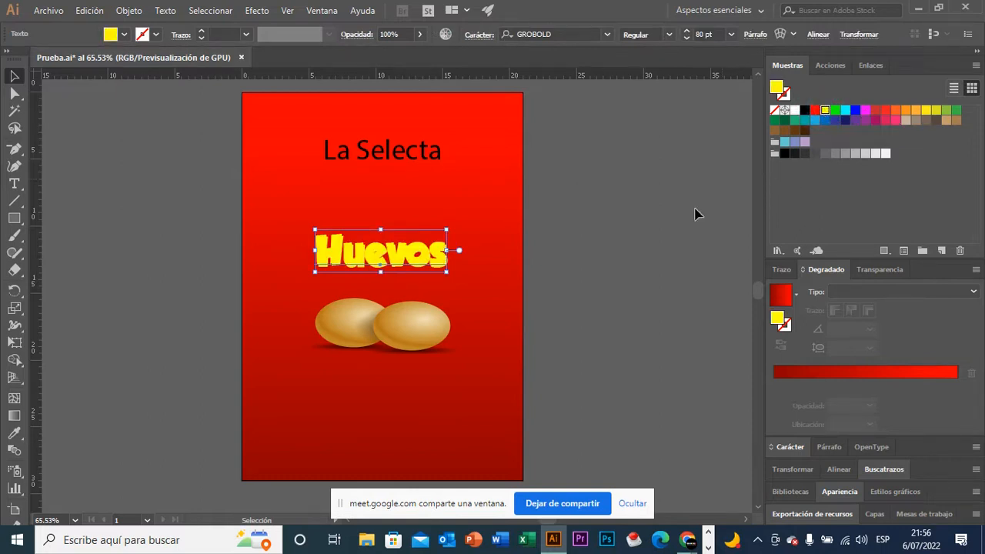
click(651, 280)
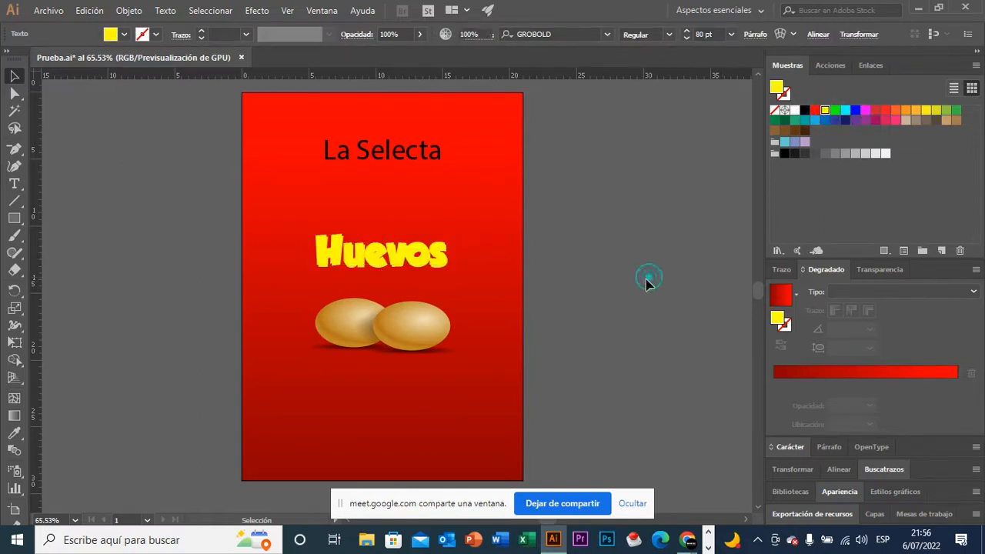
Fill the shadow copy behind "Huevos" with RGB red, set its blending mode to Multiply (Multiplicar) and deselect it.
click(422, 267)
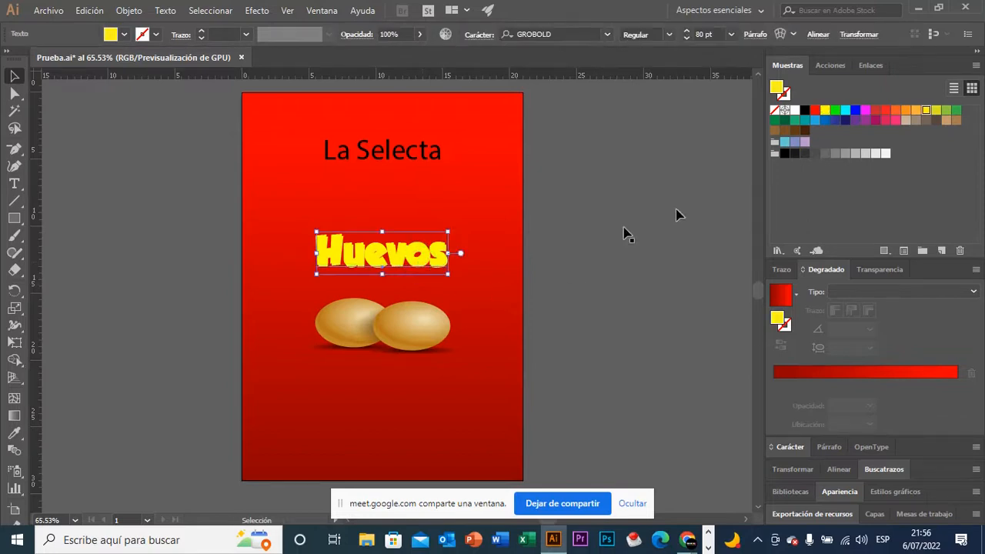
click(816, 110)
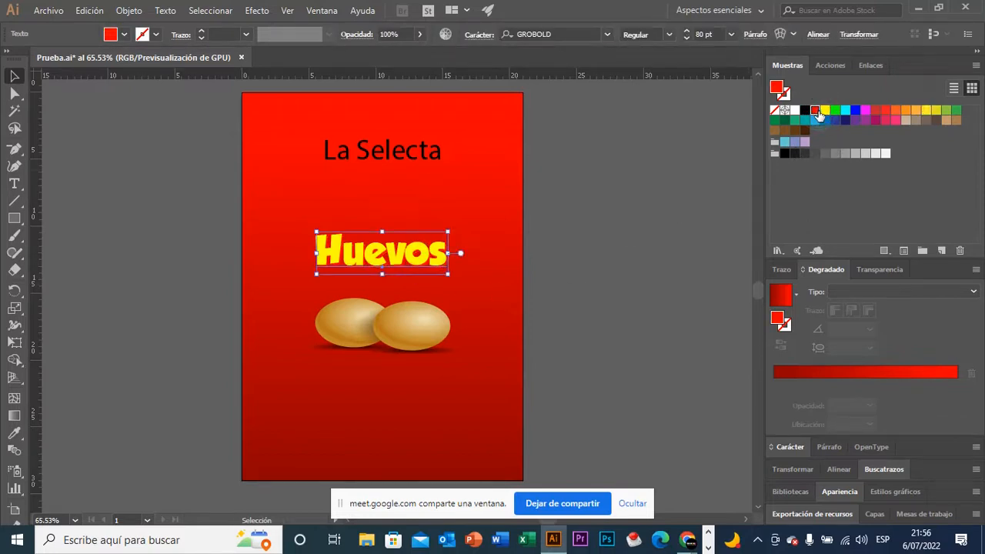
click(878, 274)
click(832, 372)
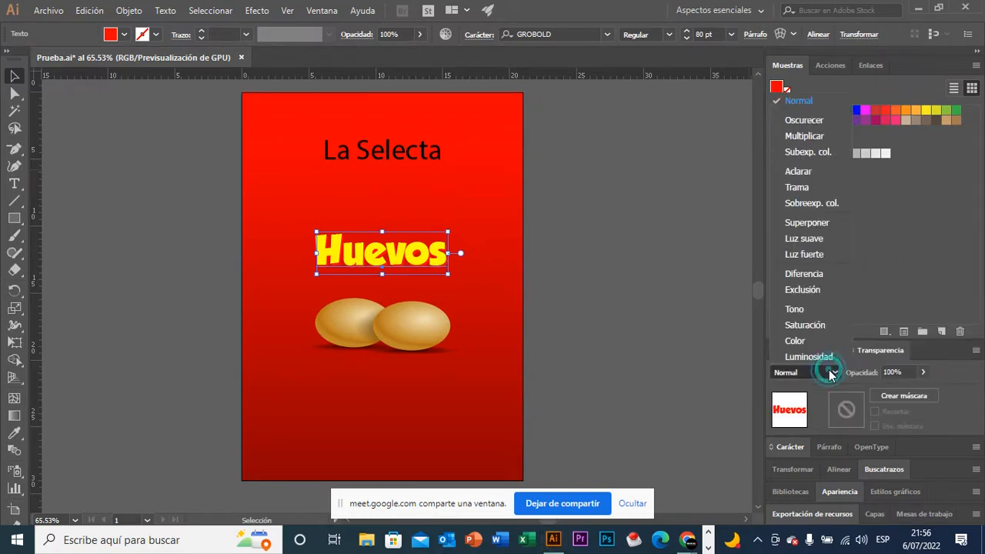
click(809, 136)
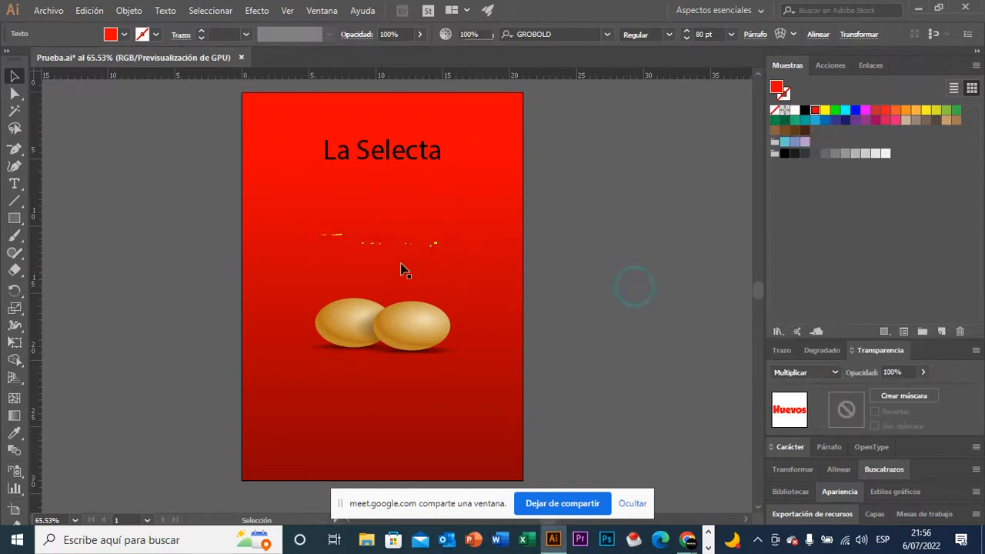
click(634, 286)
Recolor the shadow copy behind "Huevos" with the darker red swatch and deselect it.
key(z)
drag(343, 247, 452, 279)
key(v)
click(478, 277)
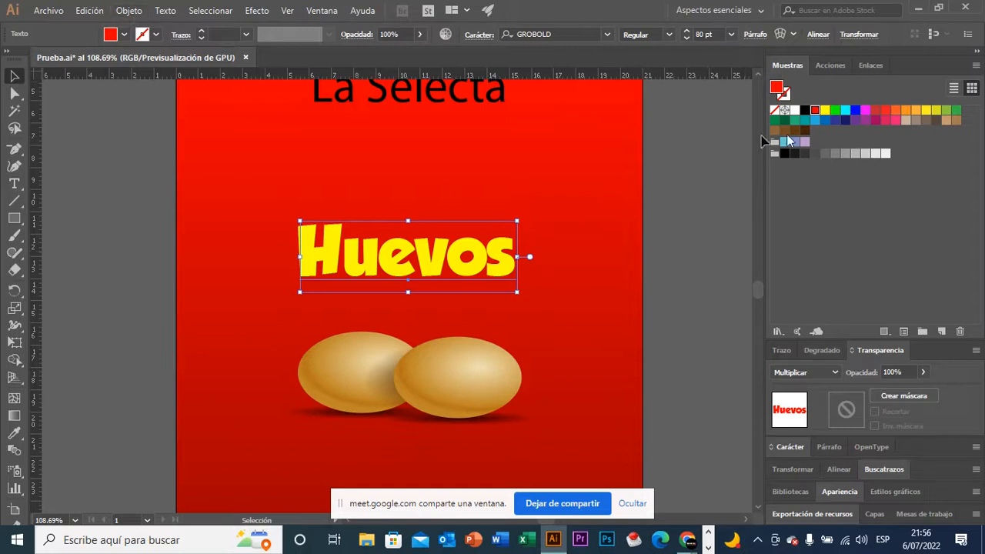
click(876, 110)
click(658, 240)
drag(682, 261, 587, 257)
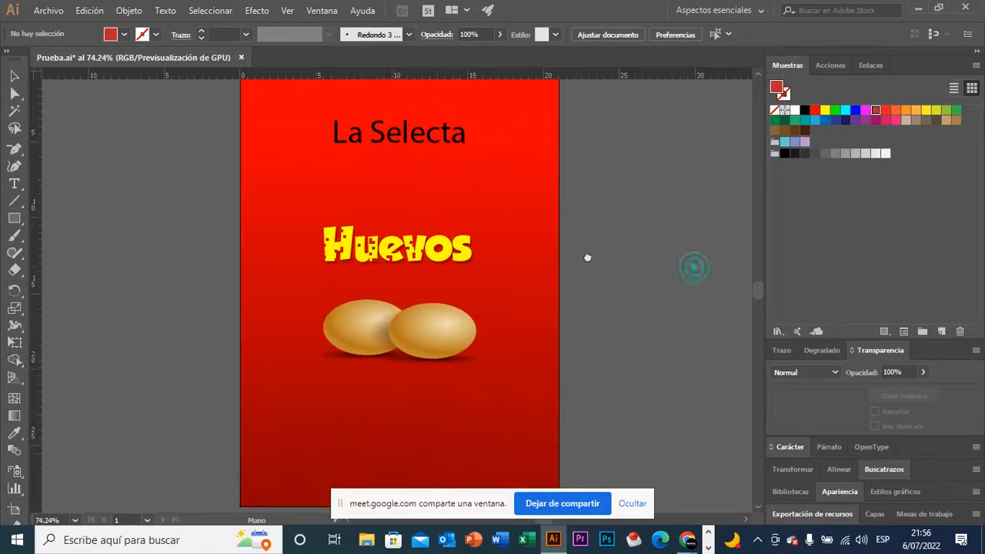
drag(636, 279, 593, 269)
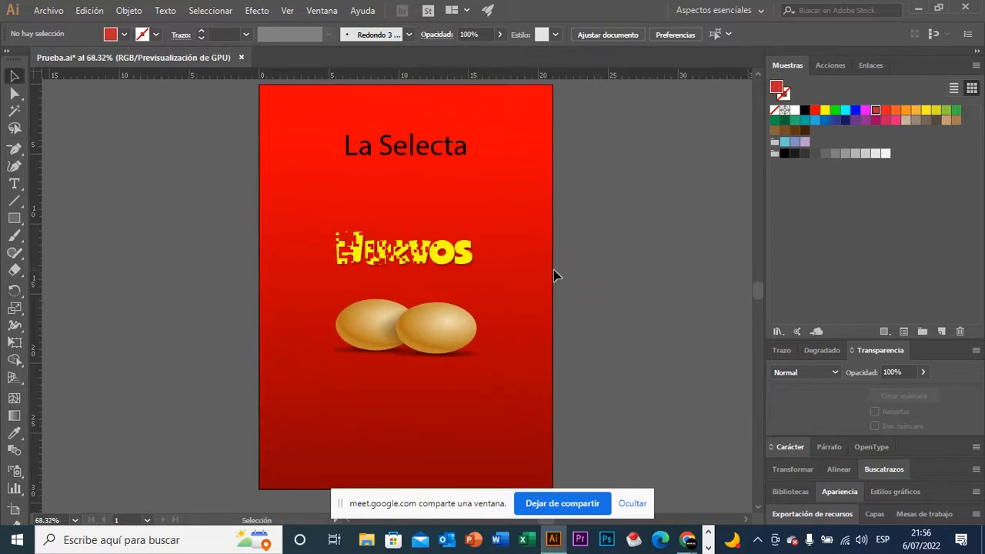
Recolor the "La Selecta" text white and deselect everything.
drag(385, 221, 467, 248)
key(v)
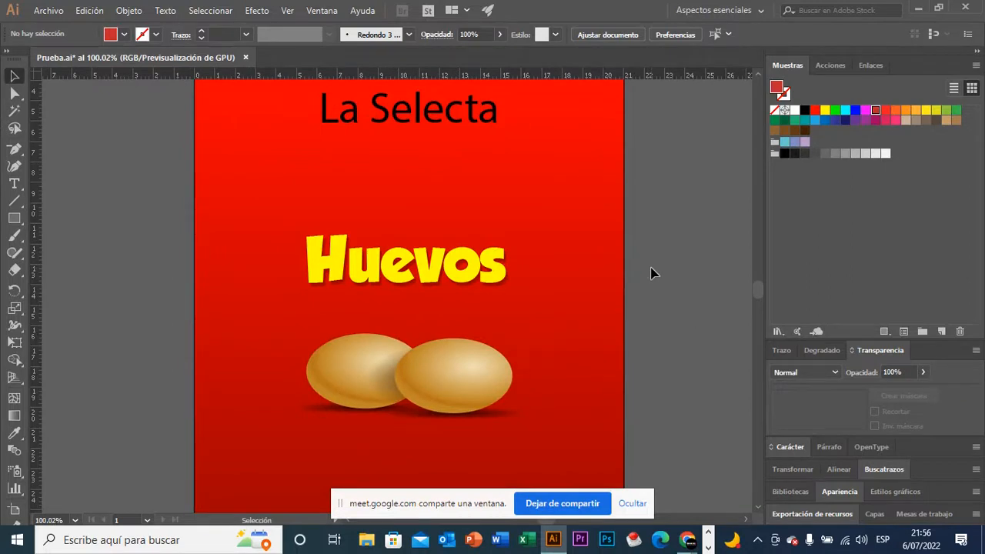
click(482, 114)
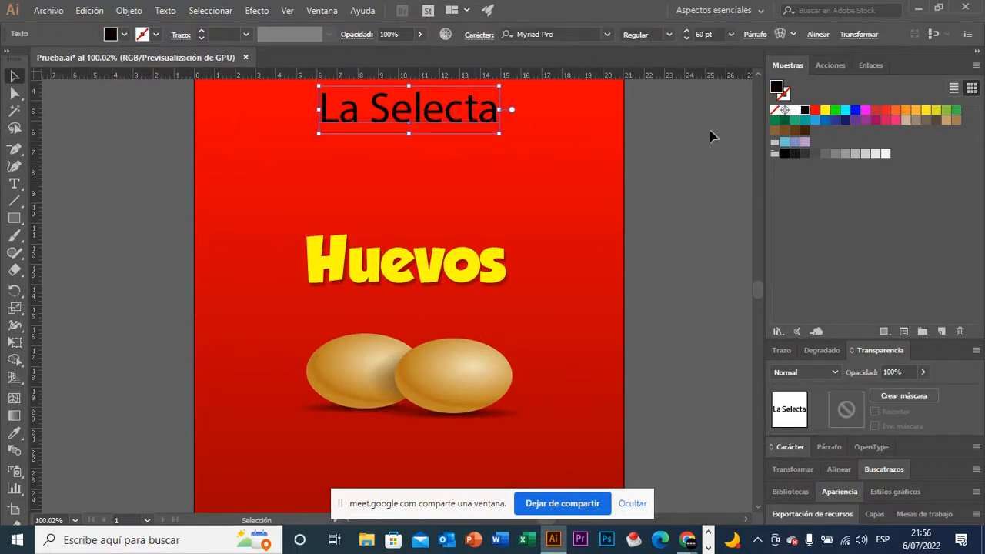
click(796, 111)
click(622, 211)
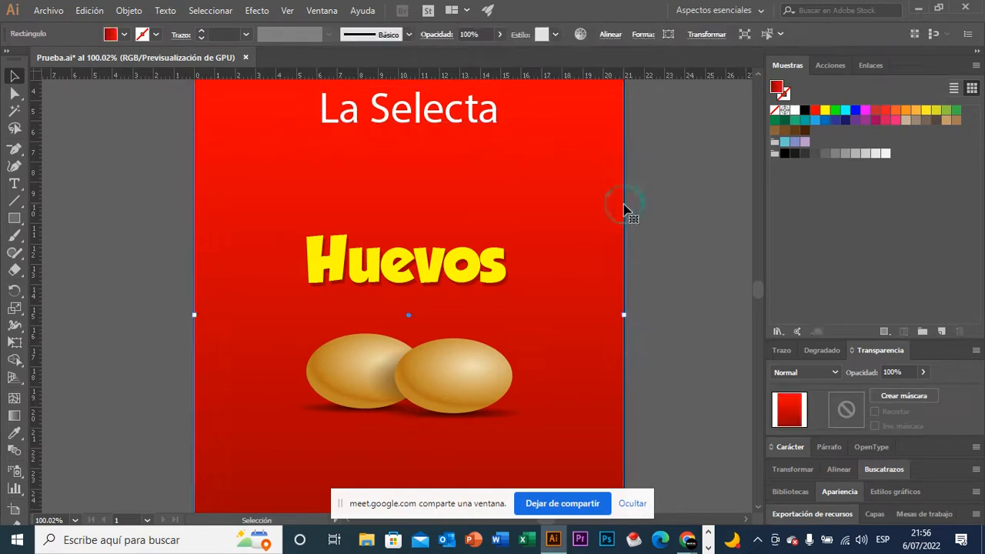
click(682, 218)
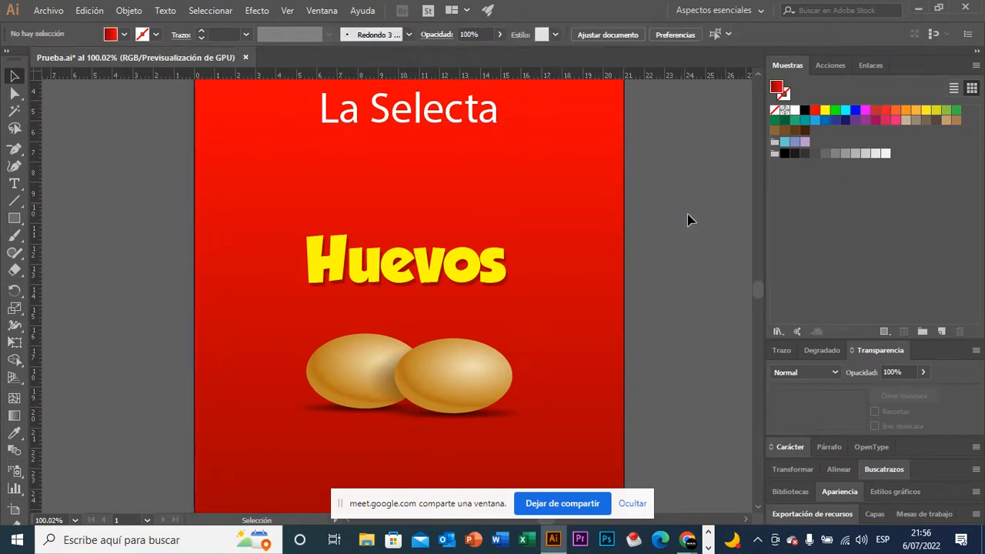
key(ctrl+space)
drag(700, 253, 562, 228)
drag(662, 265, 590, 251)
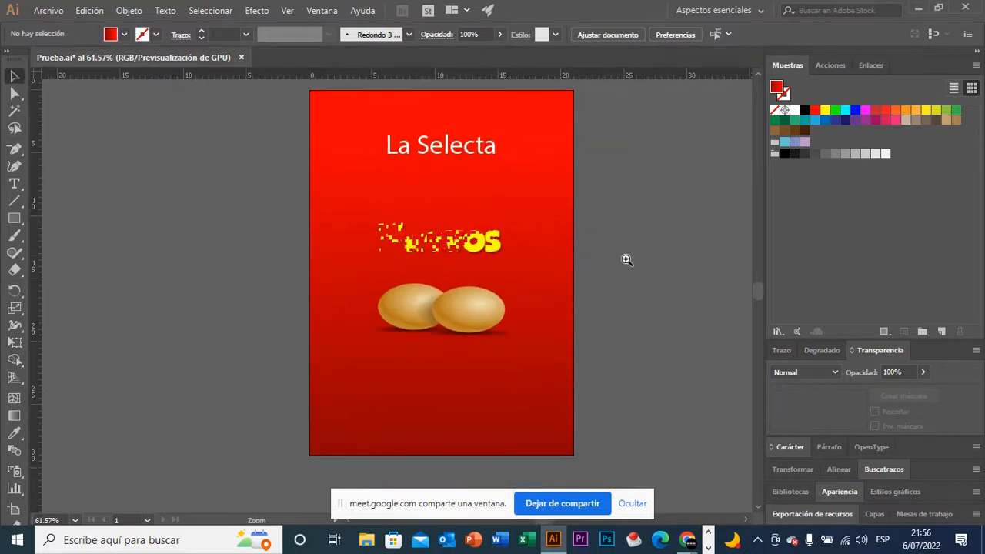
key(ctrl+space)
drag(531, 244, 552, 247)
scroll(616, 257, down, 3)
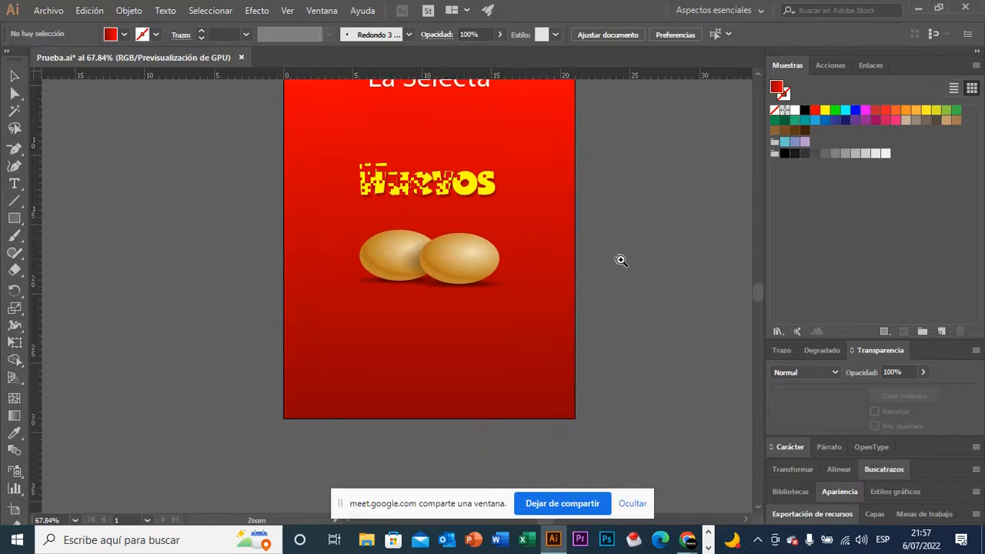
scroll(628, 263, up, 3)
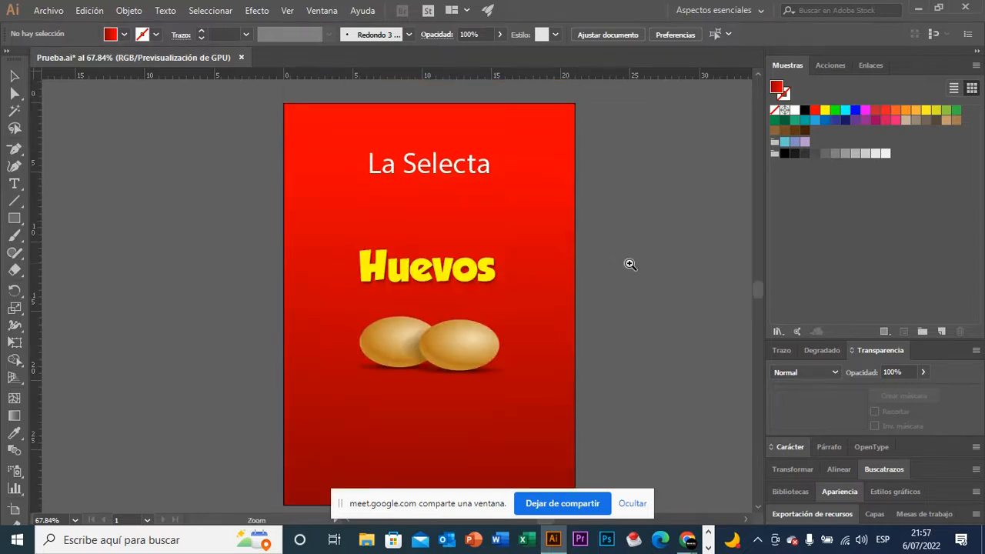
scroll(630, 264, down, 1)
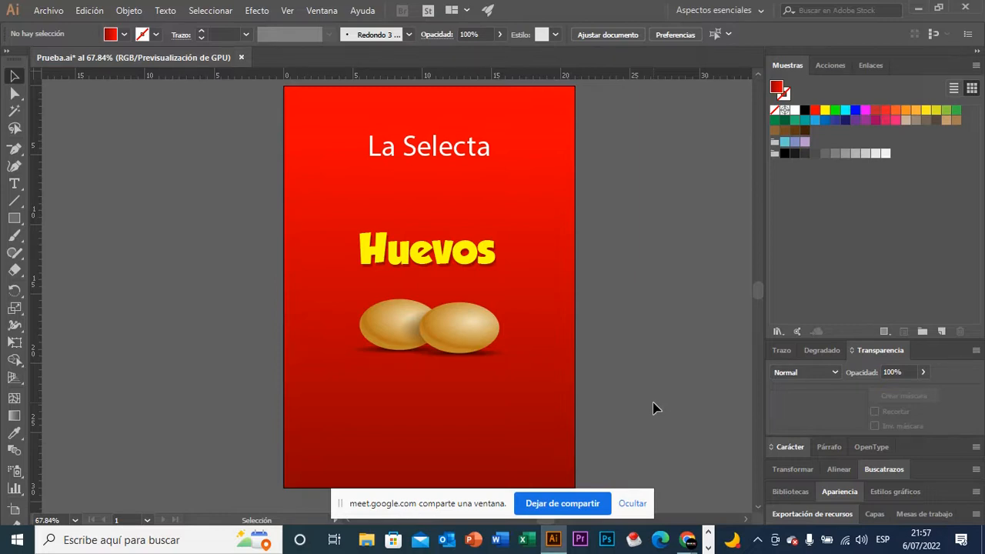
drag(667, 371, 645, 375)
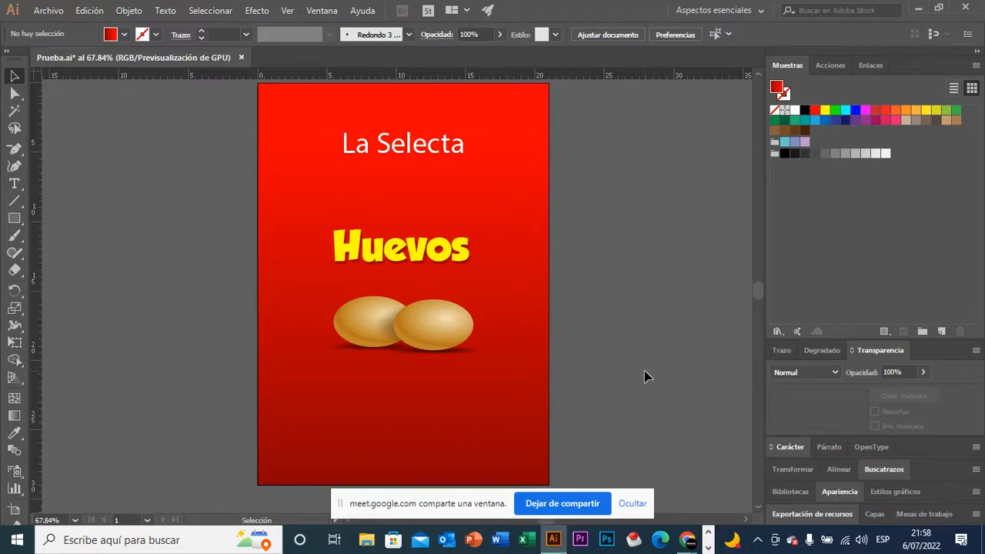
Try a copy of the white "La Selecta" text below the eggs and clear its wording.
drag(405, 151, 425, 393)
double_click(425, 390)
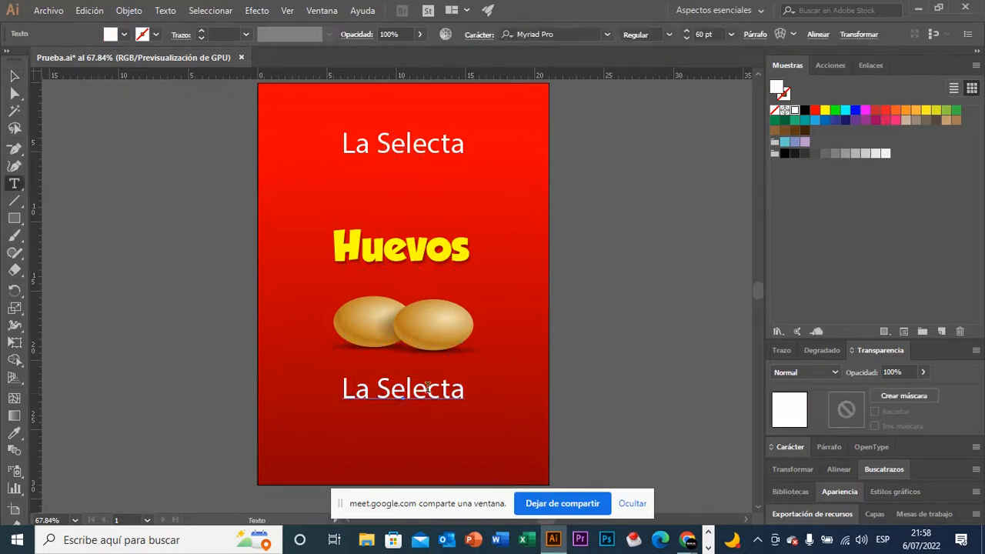
key(ctrl+a)
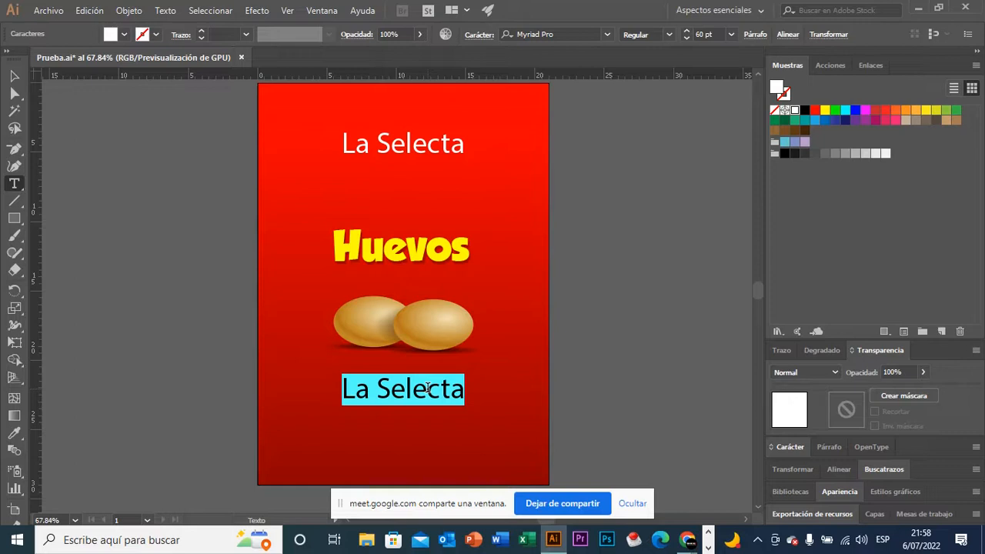
text(Huev)
key(BackSpace)
key(BackSpace)
key(BackSpace)
key(BackSpace)
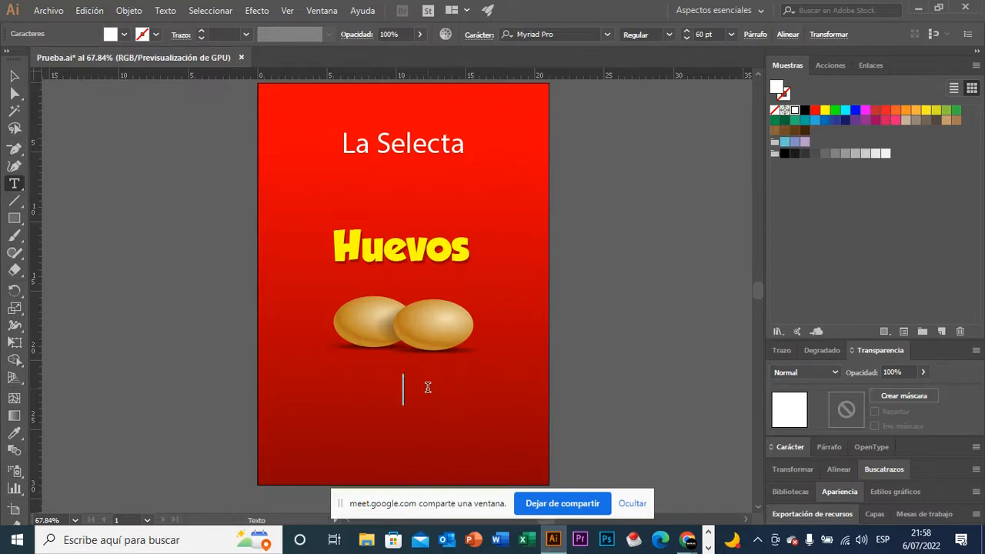
text(C)
key(BackSpace)
key(Escape)
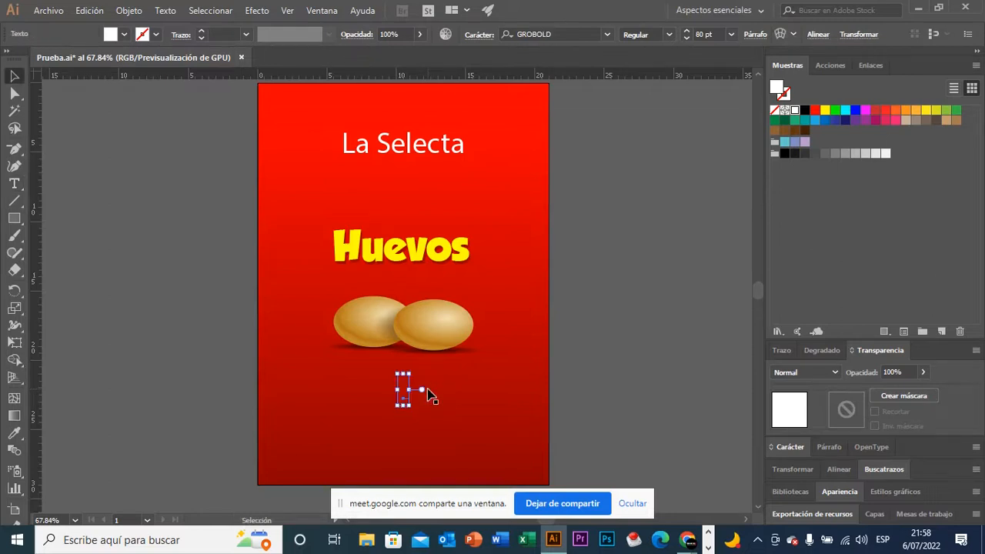
click(427, 392)
Lock the red background, try moving the shadow copy of "Huevos" upward and undo that move.
click(509, 286)
key(ctrl+2)
drag(504, 224, 453, 241)
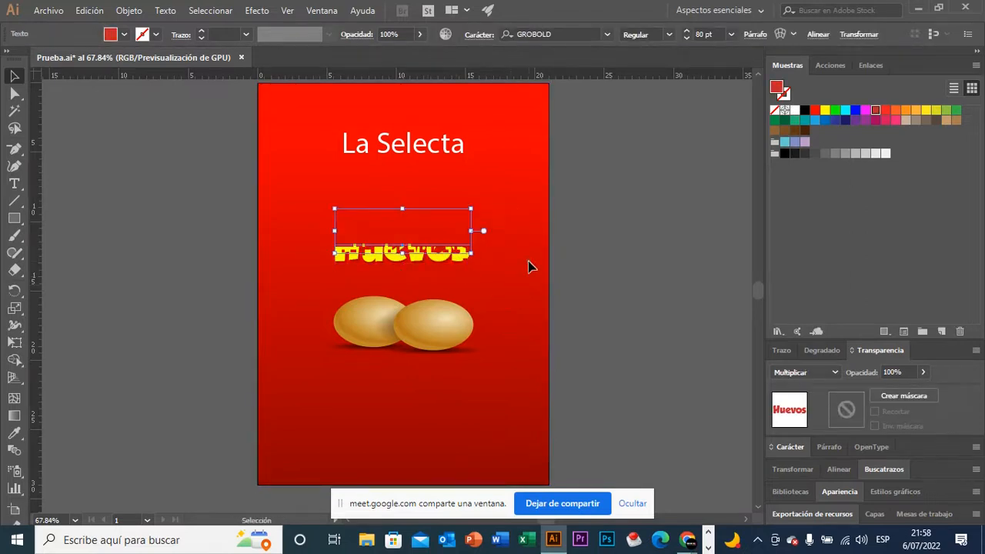
click(530, 266)
key(z)
click(403, 229)
key(v)
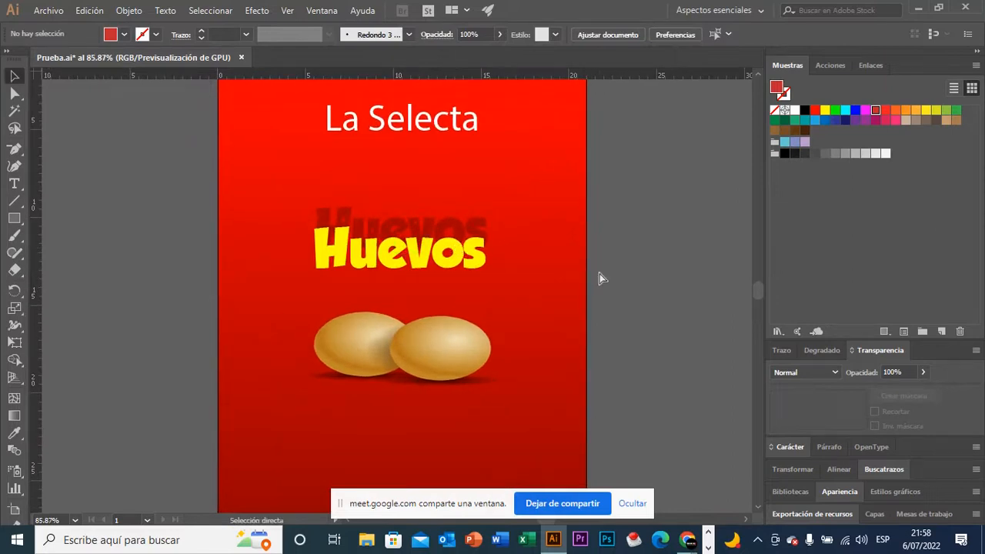
key(ctrl+z)
key(ctrl+z)
click(598, 273)
click(562, 279)
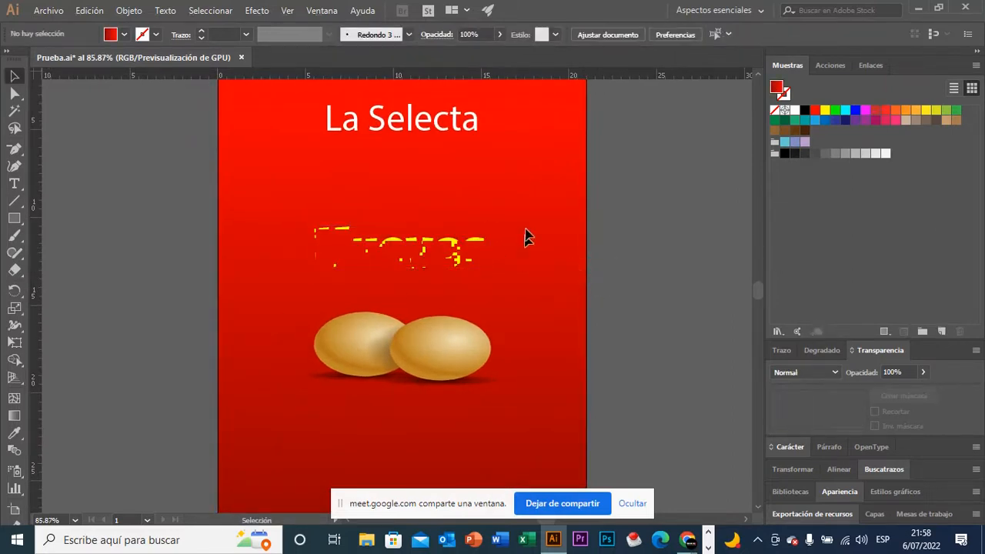
Move the "Huevos" text with its shadow upward and the eggs downward to open space between them.
click(455, 263)
drag(460, 253, 460, 233)
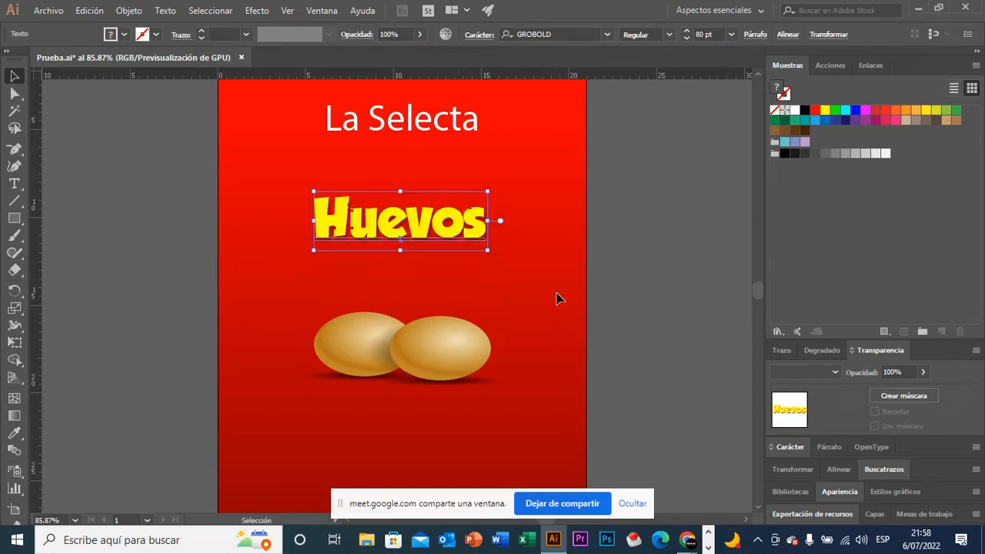
click(554, 290)
click(415, 378)
drag(415, 379, 416, 411)
click(511, 321)
Duplicate "Huevos" with its shadow just below the original and retype both layers of the copy as "Corral".
click(460, 238)
drag(459, 239, 492, 295)
double_click(467, 293)
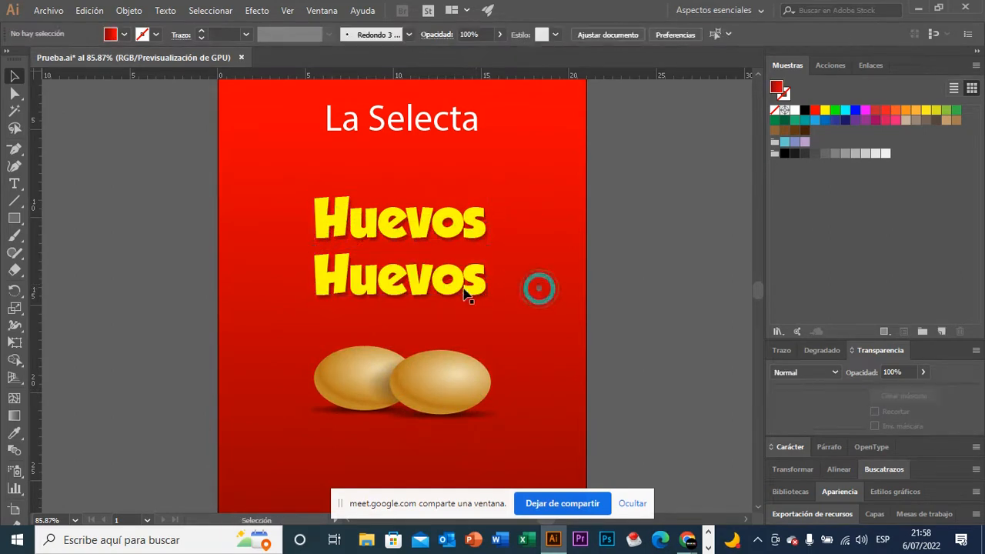
text(Corral)
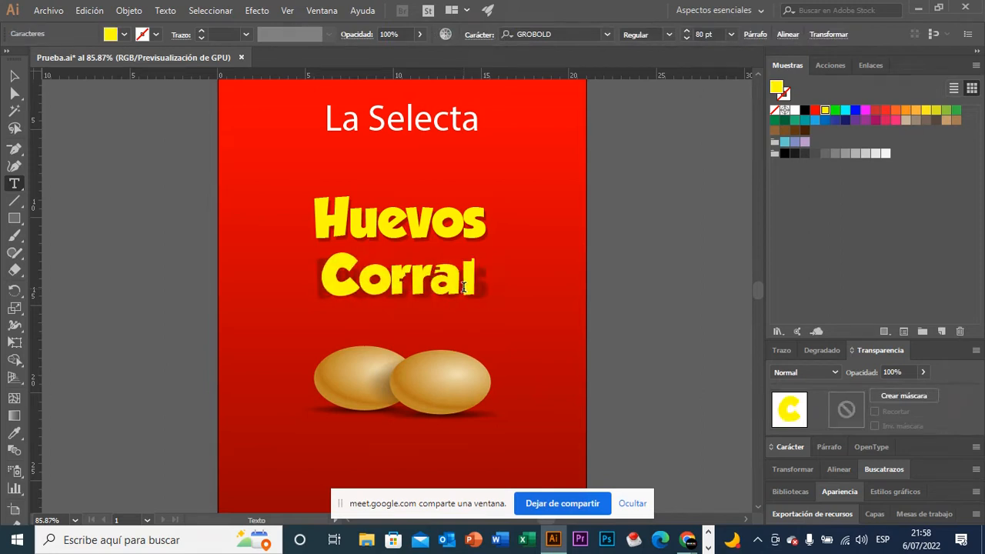
ctrl+click(519, 296)
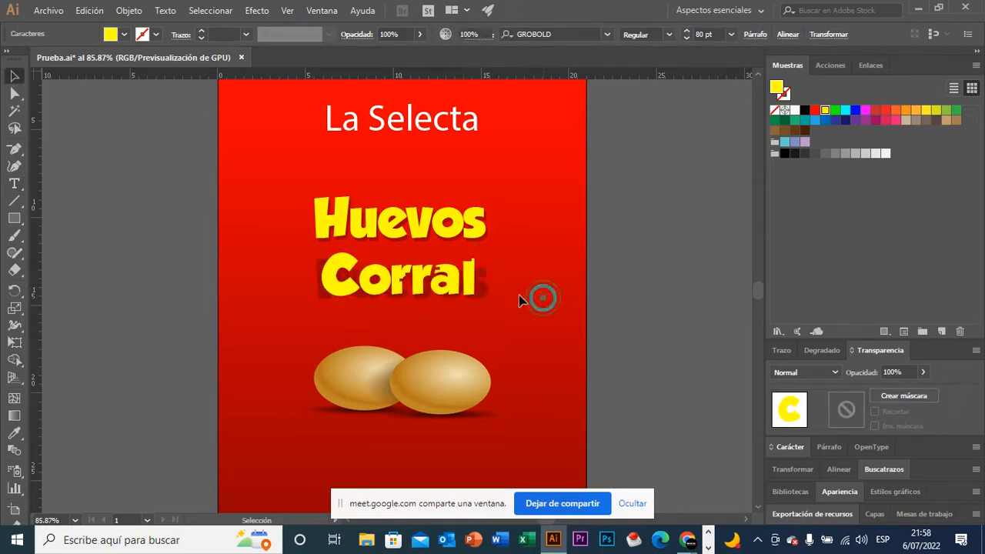
ctrl+click(485, 287)
click(485, 286)
double_click(485, 286)
click(485, 286)
key(Escape)
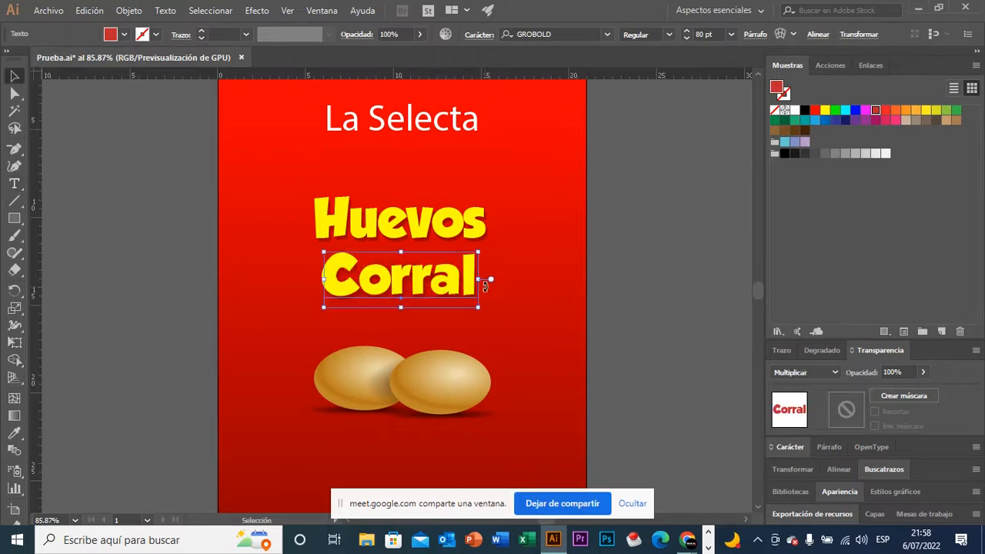
click(570, 296)
Set the "Corral" text and its shadow to 100 pt and move them slightly down, away from "Huevos".
scroll(434, 231, up, 2)
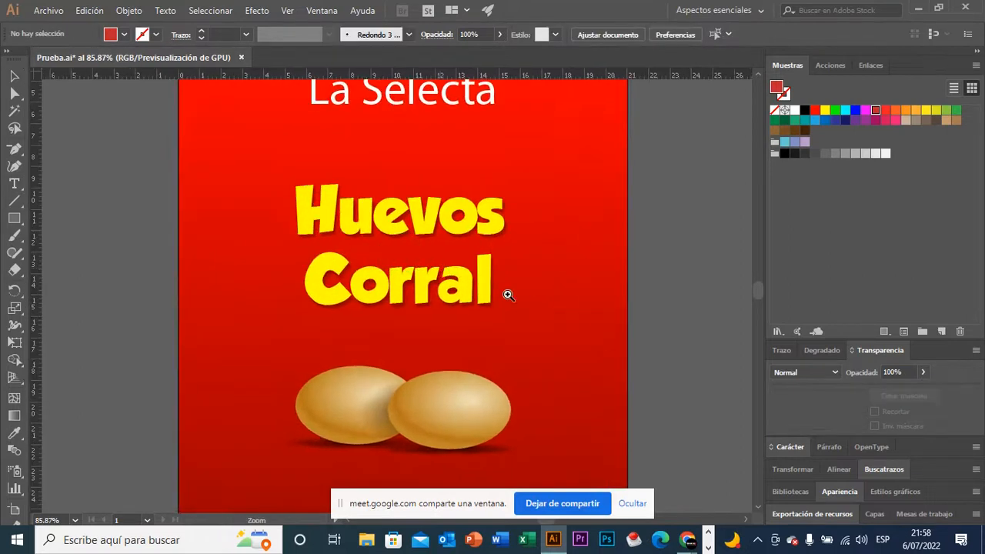
click(472, 317)
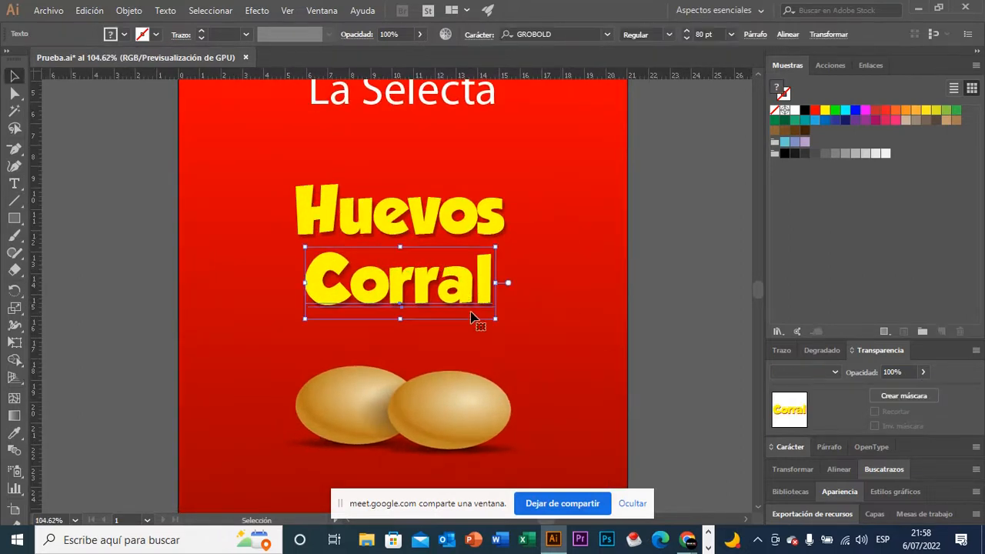
click(699, 35)
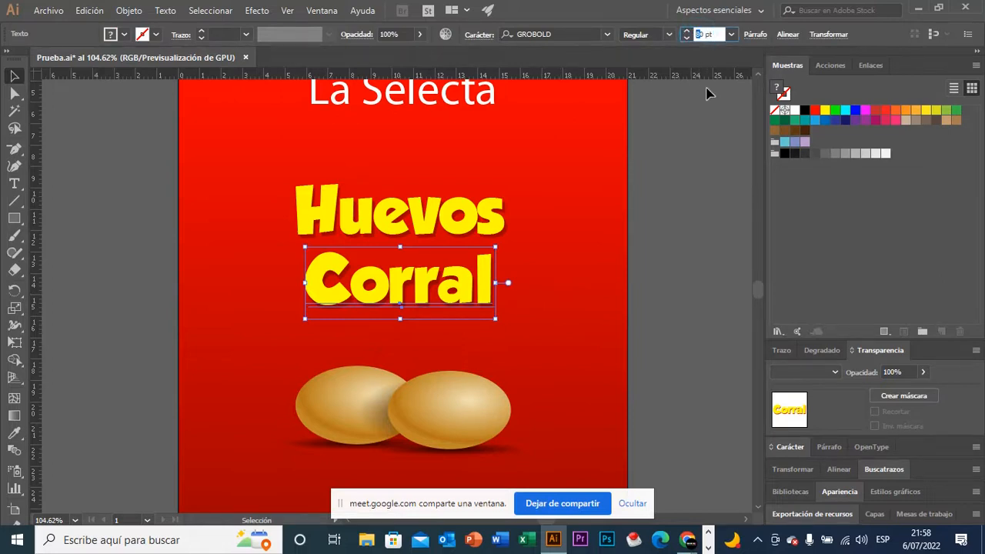
text(100)
key(Return)
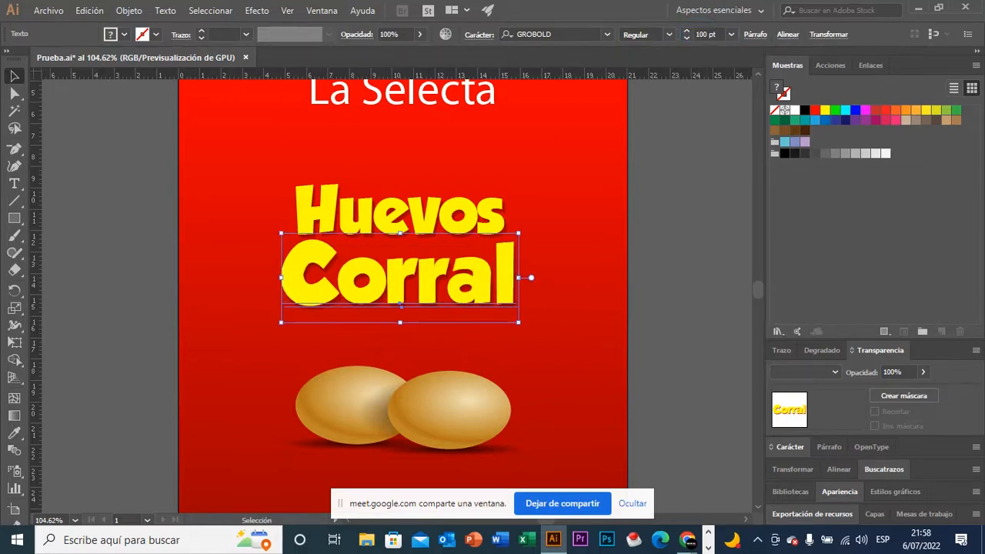
drag(511, 285, 512, 300)
drag(600, 301, 575, 299)
click(573, 299)
drag(481, 298, 484, 307)
click(556, 331)
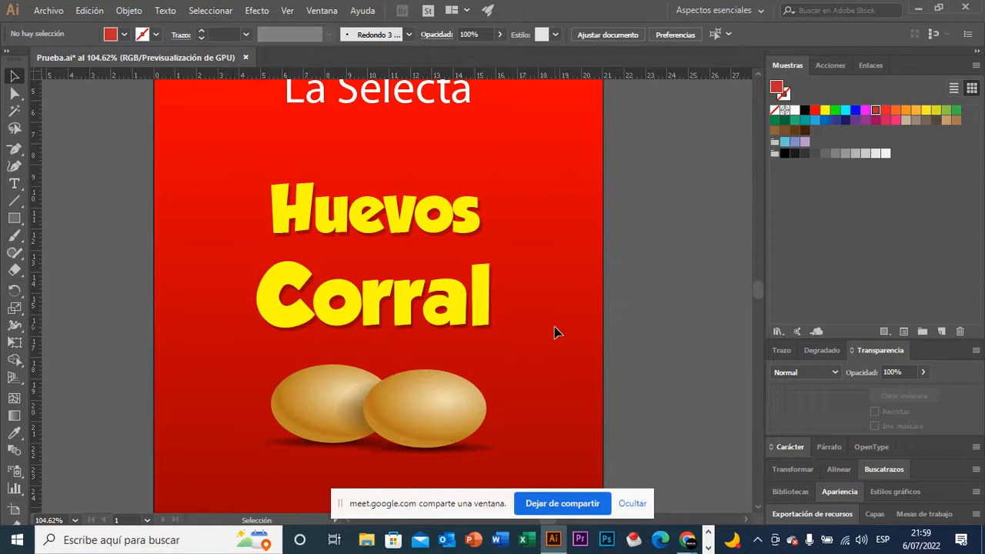
Give "Corral" and its shadow a horizontal Arc (Arco) warp effect with a 20% bend.
scroll(556, 331, down, 2)
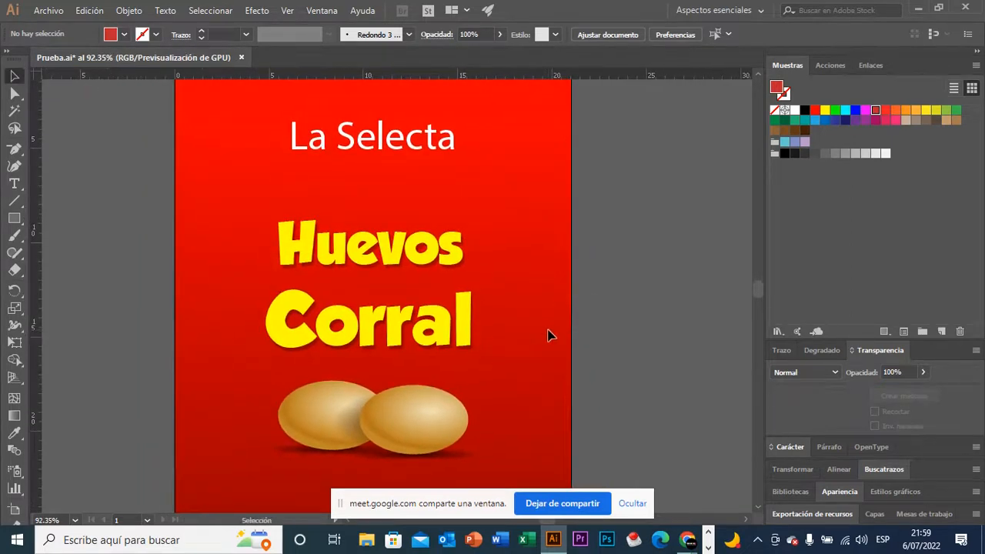
drag(558, 352, 443, 353)
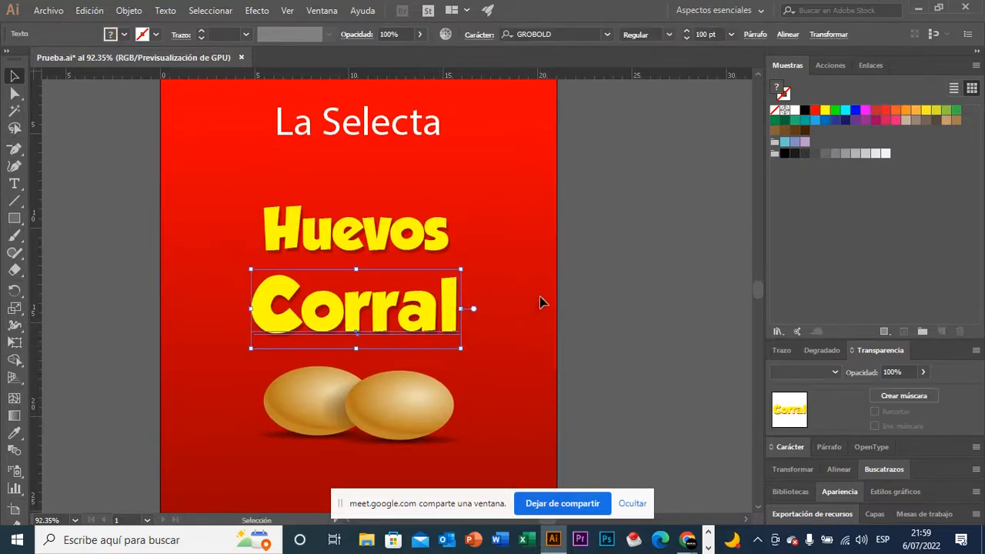
click(257, 13)
mouse_move(407, 118)
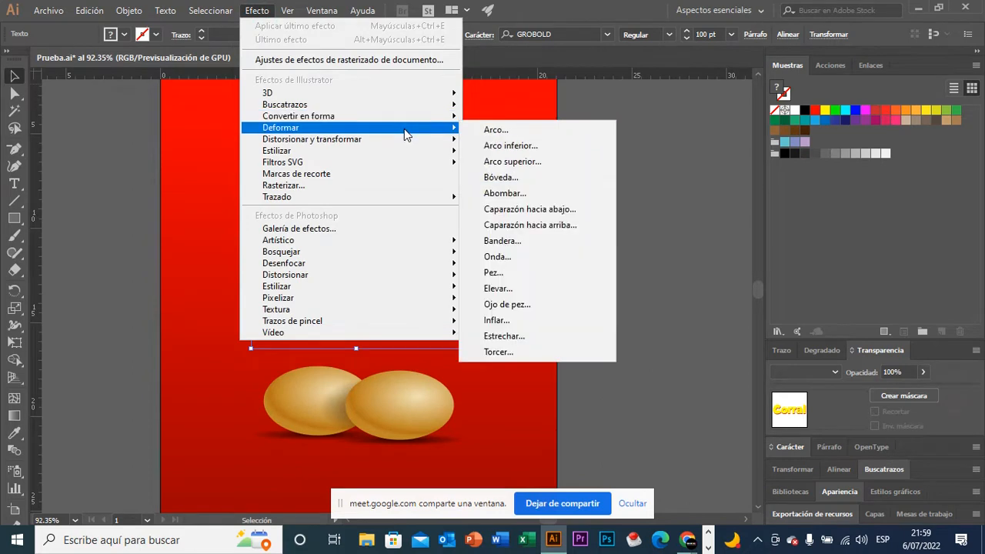
click(541, 134)
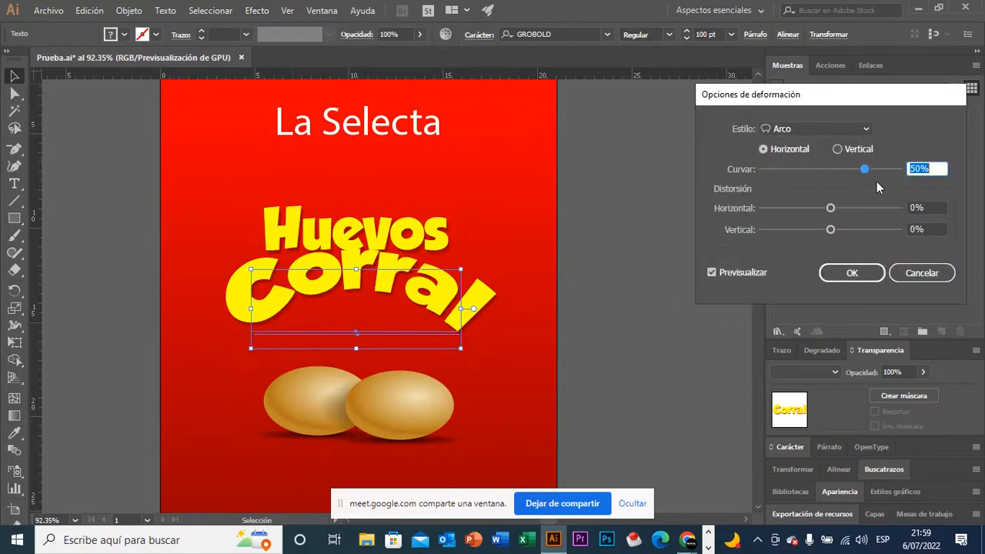
drag(882, 97, 710, 137)
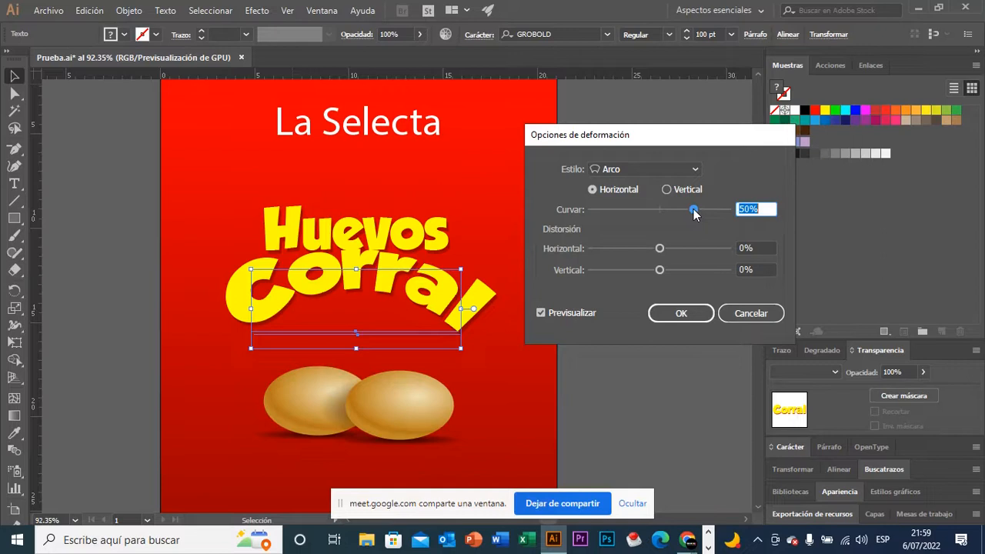
drag(695, 210, 673, 217)
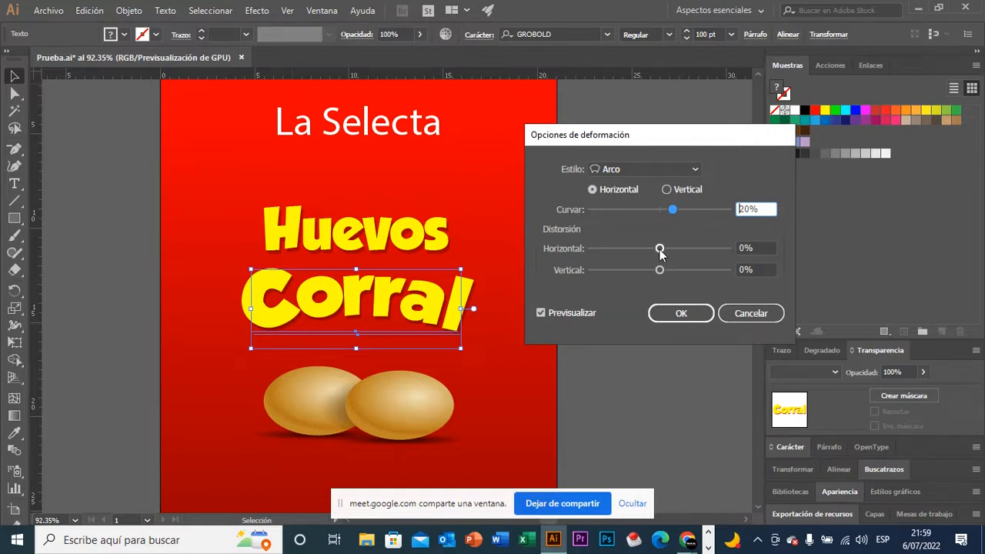
Try the warp's distortion settings, return horizontal and vertical distortion to 0% and apply the effect.
drag(660, 253, 661, 273)
double_click(744, 247)
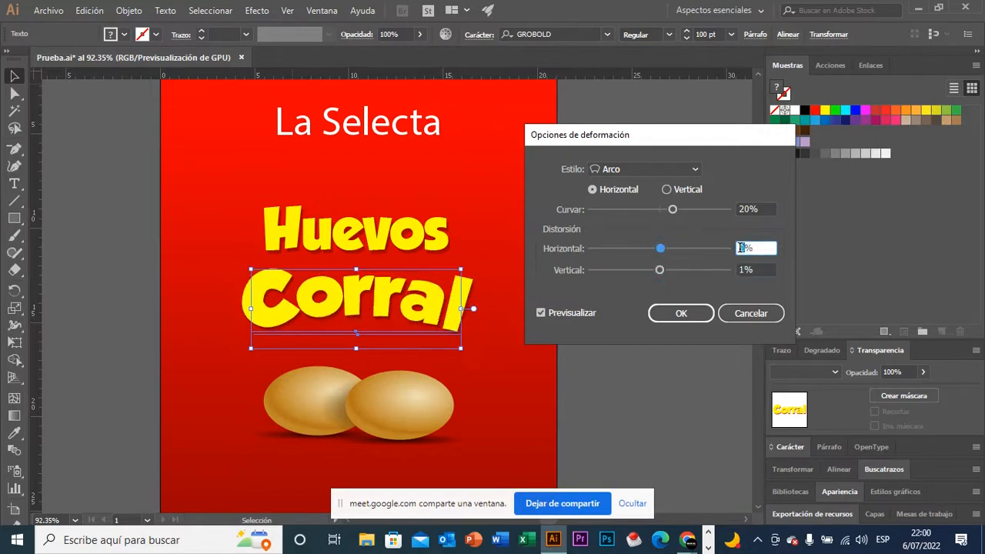
text(0)
double_click(742, 270)
text(0)
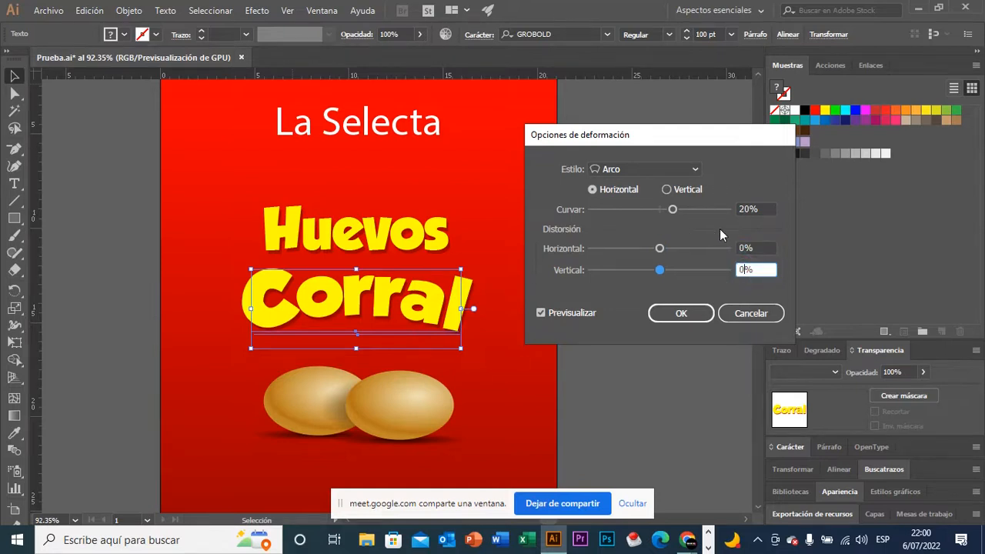
click(681, 313)
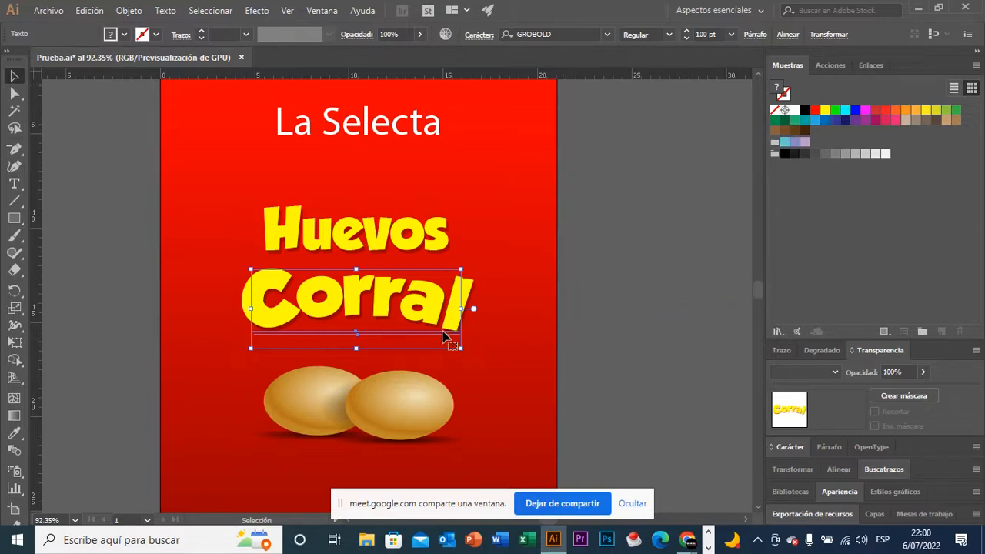
Set the arched "Corral" text and its shadow to 120 pt, move them slightly down toward the eggs and deselect them.
drag(444, 336, 448, 347)
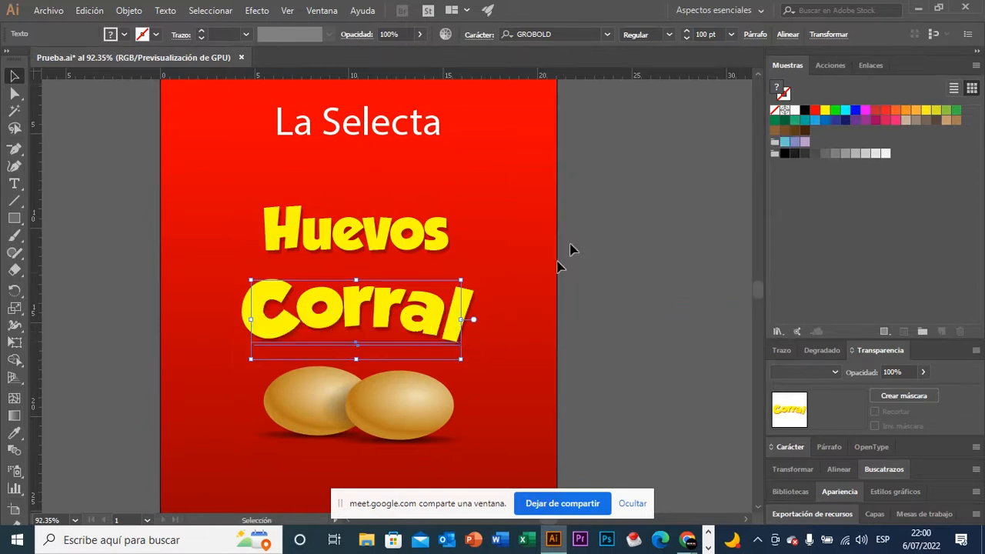
click(702, 33)
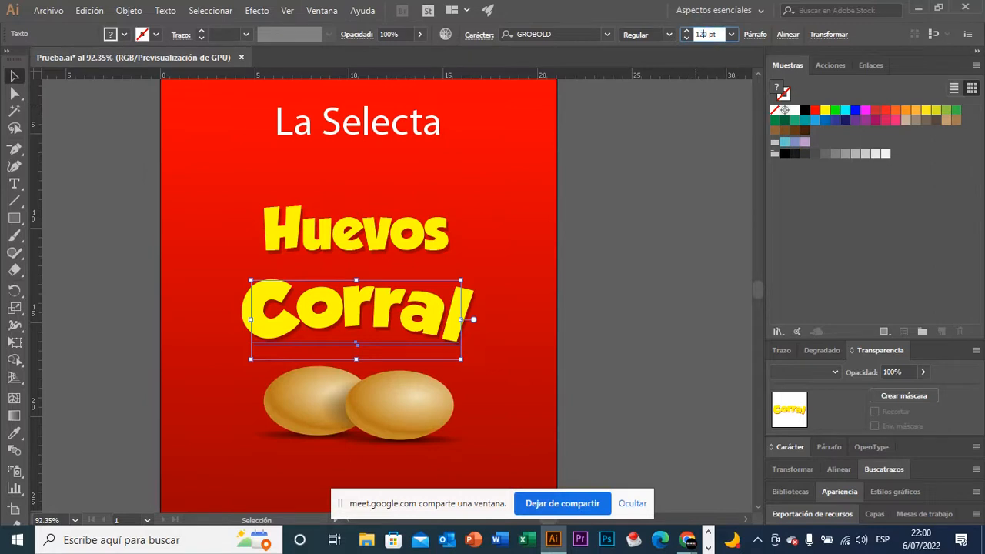
key(Return)
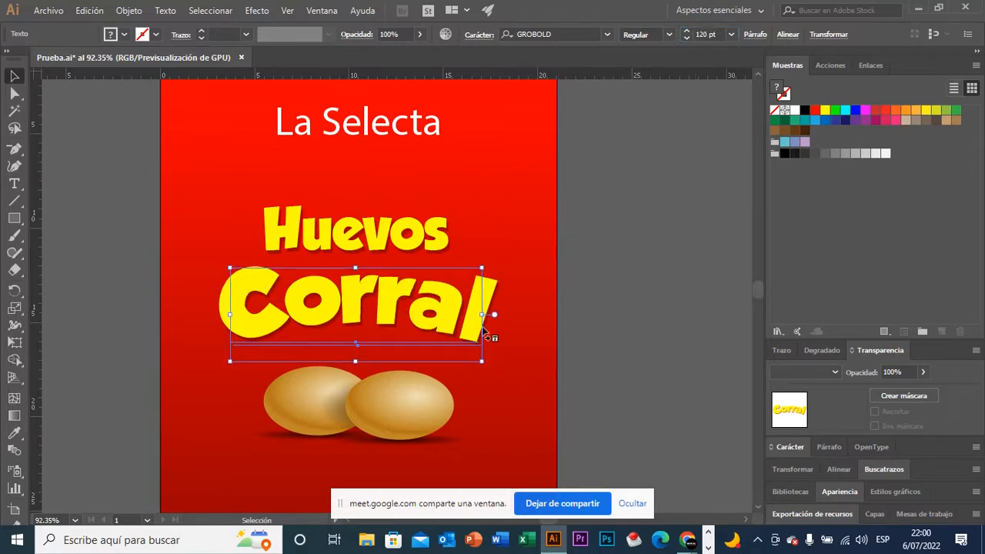
drag(470, 334, 465, 347)
click(537, 328)
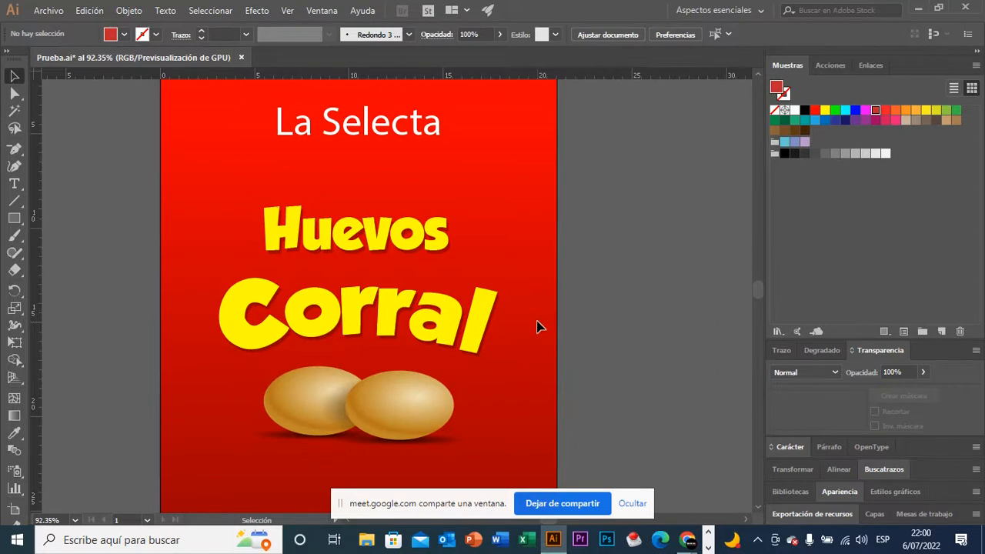
Raise "Huevos" with its shadow slightly and place a copy of both between it and "Corral".
key(space)
drag(522, 341, 537, 342)
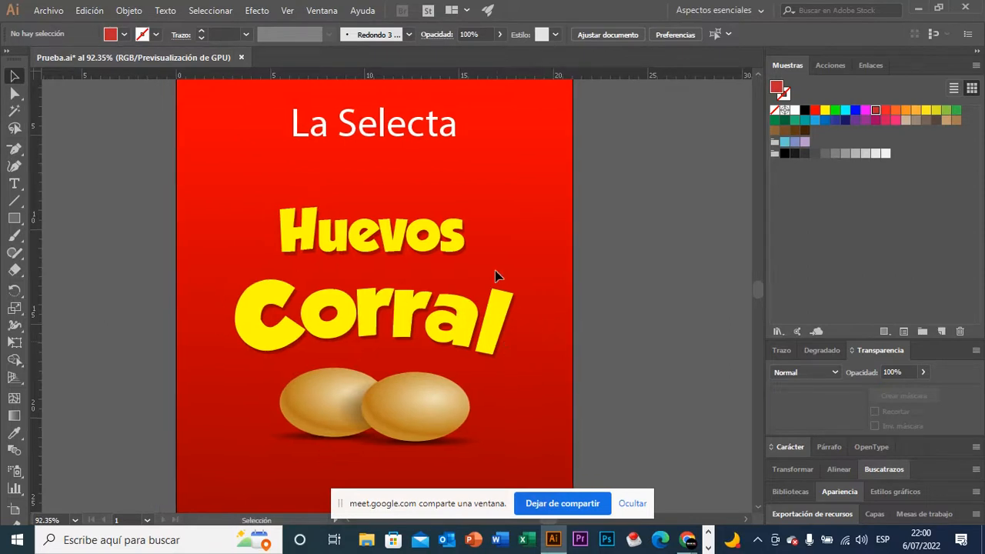
click(454, 249)
mouse_move(452, 248)
mouse_down()
mouse_move(454, 232)
mouse_move(453, 258)
mouse_up()
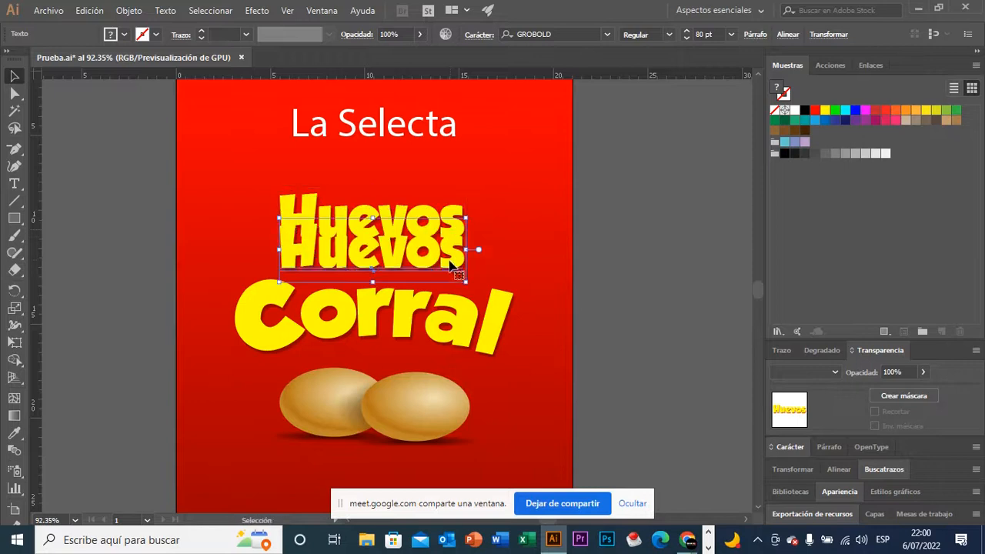
Retype the yellow copy of "Huevos" and its shadow layer as "de".
key(t)
double_click(438, 256)
text(de)
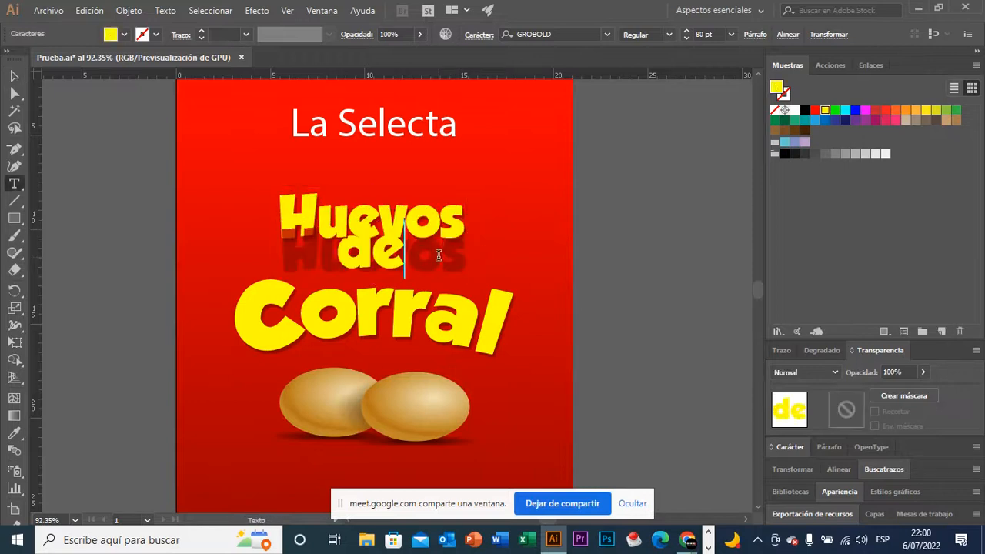
double_click(443, 257)
text(de)
key(Escape)
click(447, 267)
click(447, 269)
Select both layers of "de" and move them slightly down between "Huevos" and "Corral".
click(455, 240)
click(466, 249)
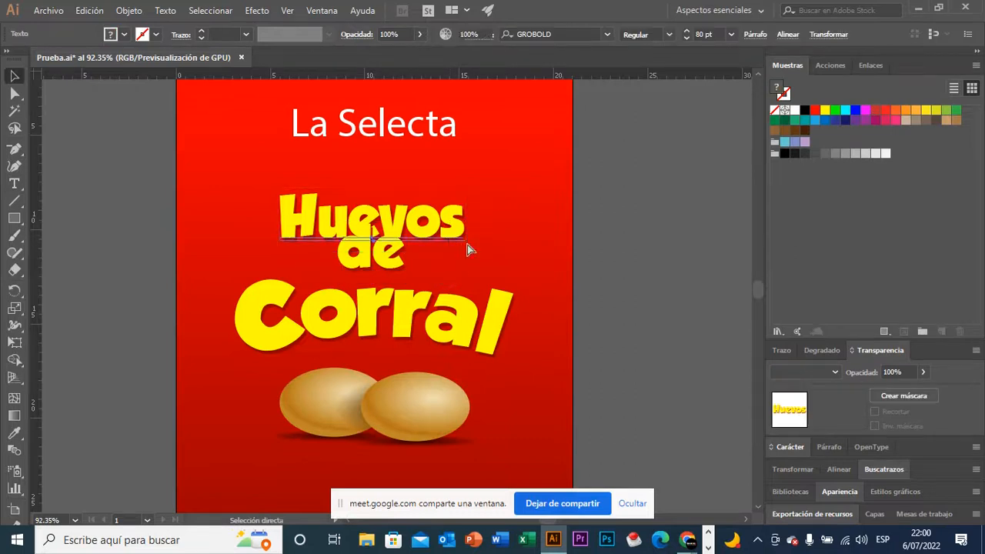
click(403, 257)
double_click(394, 261)
key(Escape)
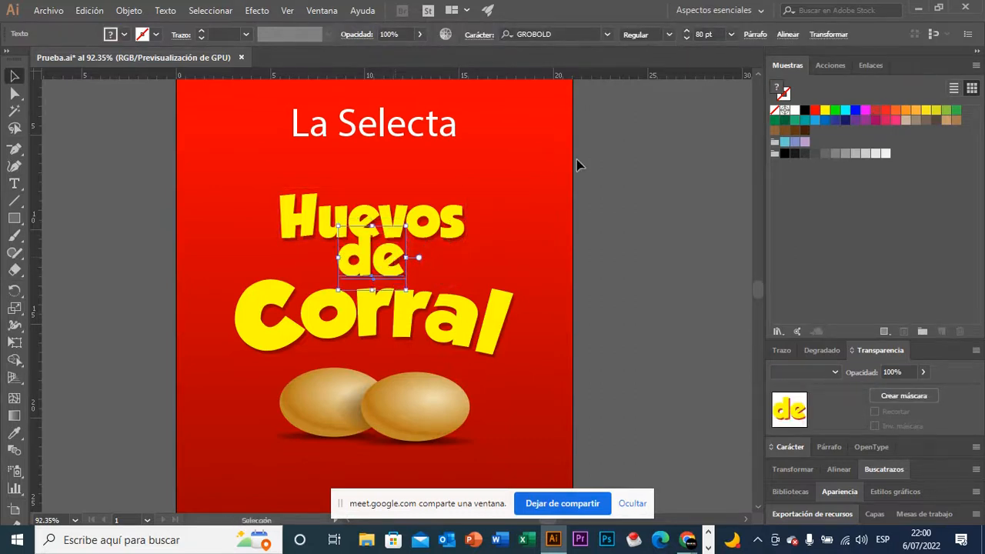
Set both layers of "de" to 40 pt and move them slightly up between "Huevos" and "Corral".
click(702, 35)
text(40)
key(Return)
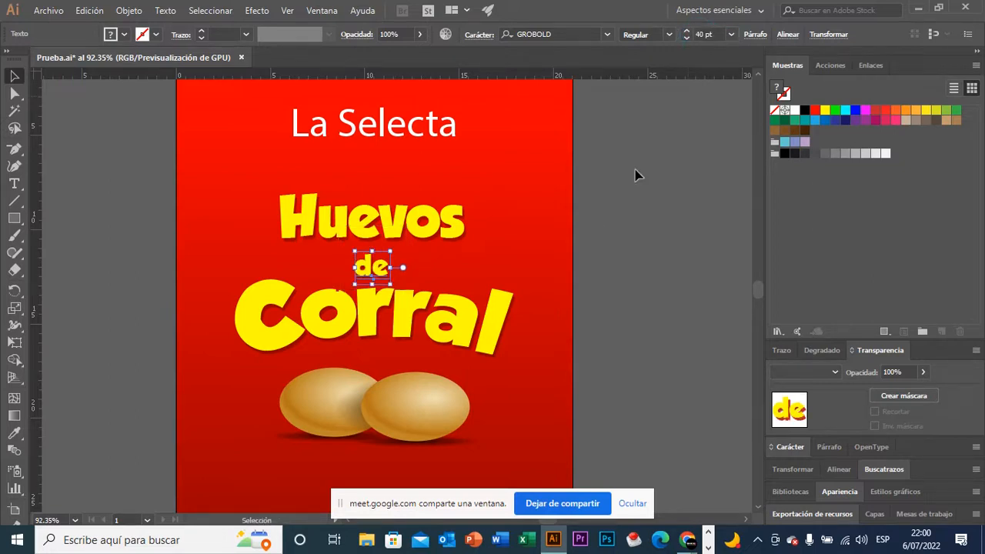
drag(389, 273, 390, 269)
Group the "de" text with its shadow, centre the group horizontally on the artboard and deselect it.
key(ctrl+g)
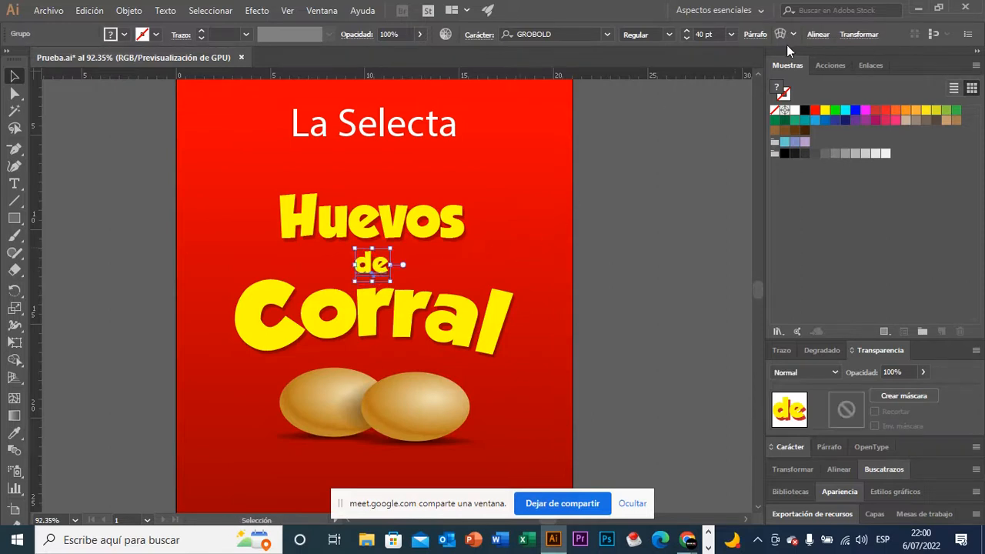
click(820, 37)
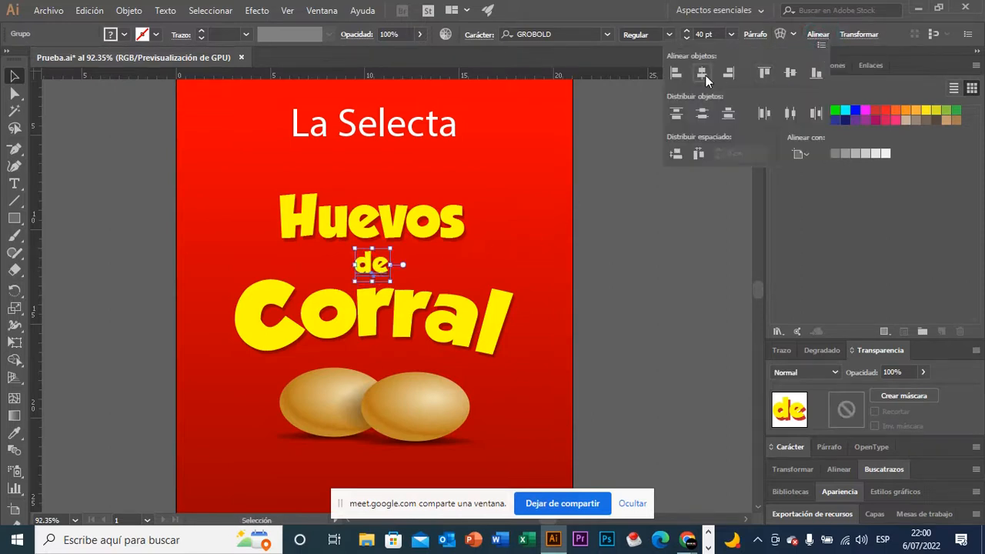
click(706, 76)
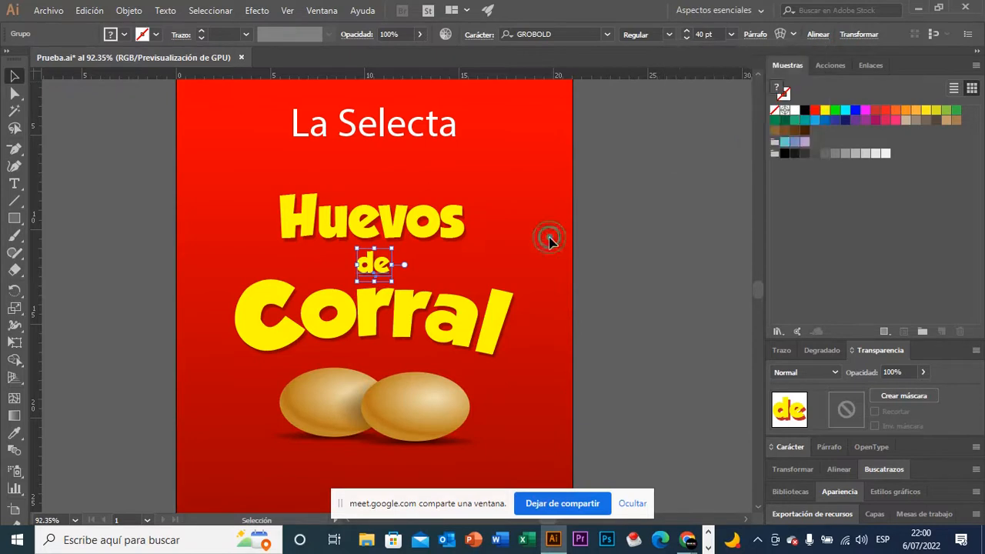
click(555, 261)
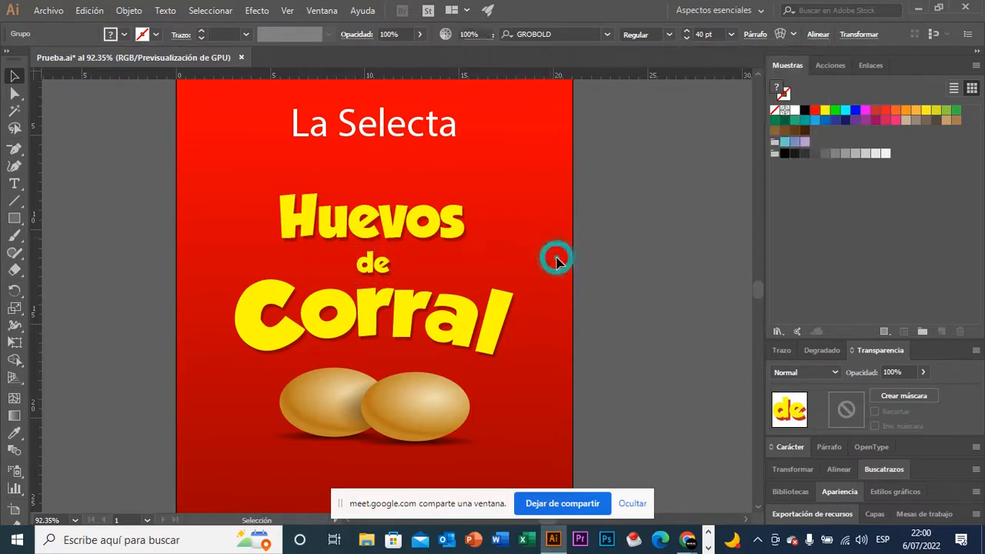
Clear the selection, then select the red gradient background and lock it.
key(ctrl+a)
click(628, 300)
click(563, 273)
key(ctrl+2)
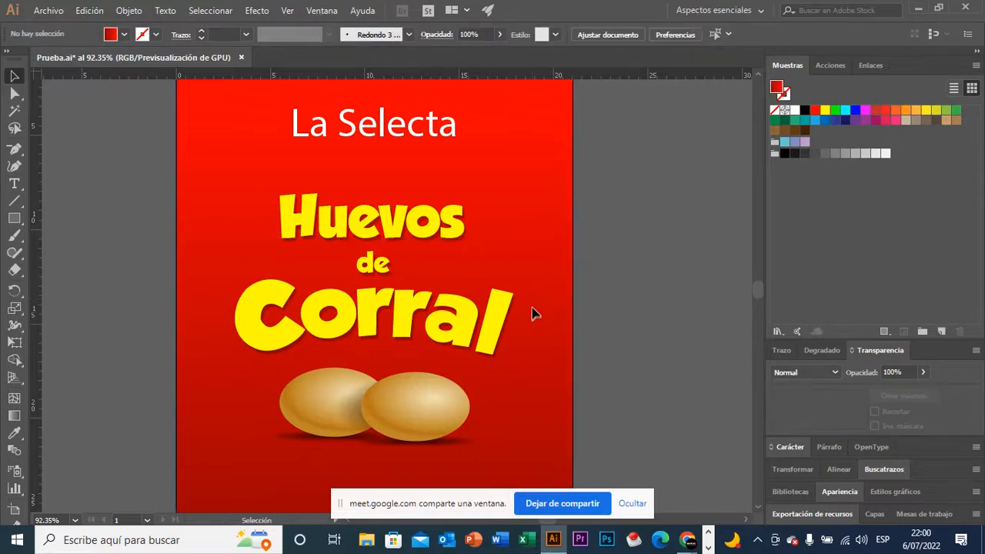
Move "Corral" slightly down toward the eggs, lower "de" a little to even the spacing, and deselect.
click(495, 324)
drag(495, 324, 496, 334)
click(523, 267)
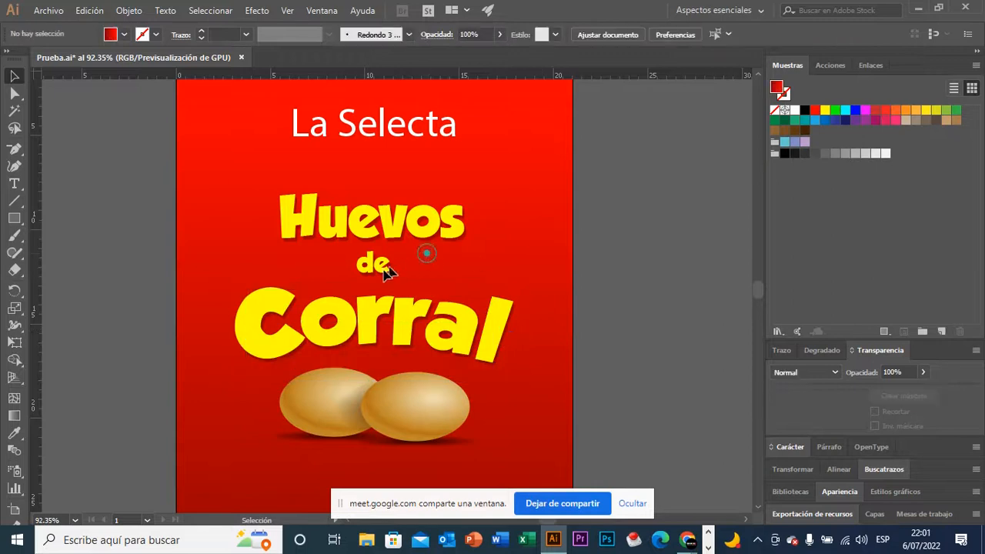
click(383, 267)
drag(382, 266, 380, 269)
click(499, 264)
Shift the egg pair left and duplicate it twice, placing one copy below and another at the right, beneath "Corral".
scroll(517, 274, down, 3)
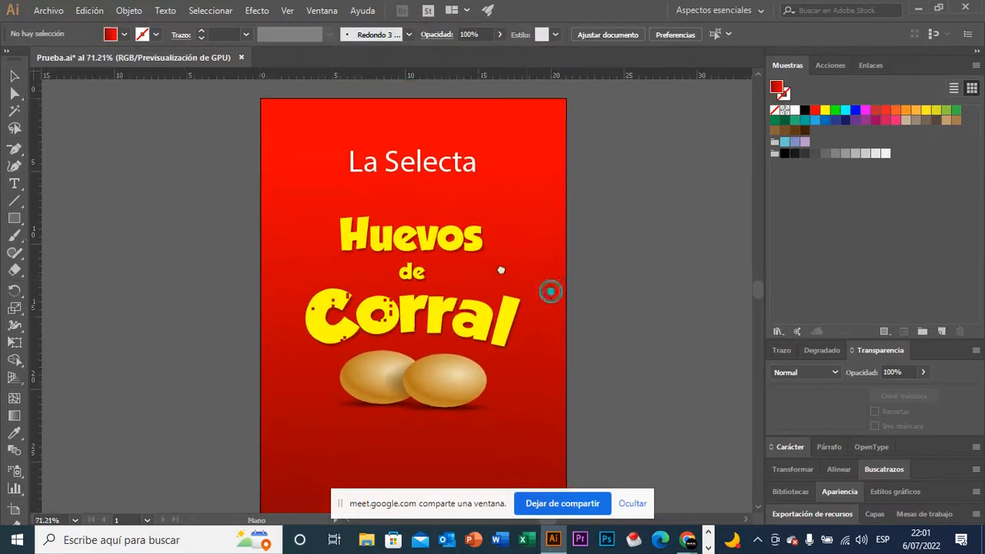
drag(544, 290, 501, 270)
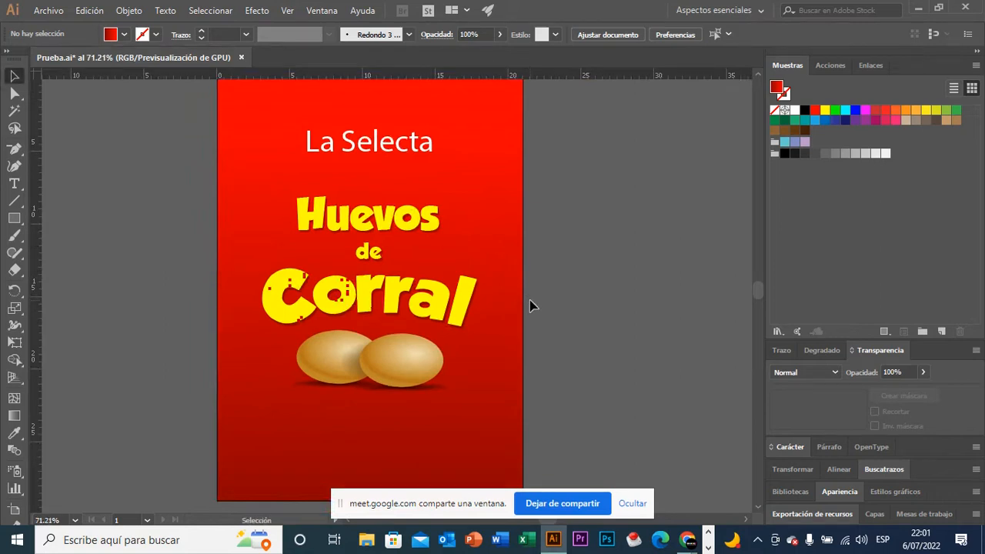
scroll(530, 306, down, 1)
scroll(532, 307, up, 2)
drag(477, 424, 320, 358)
drag(391, 374, 517, 382)
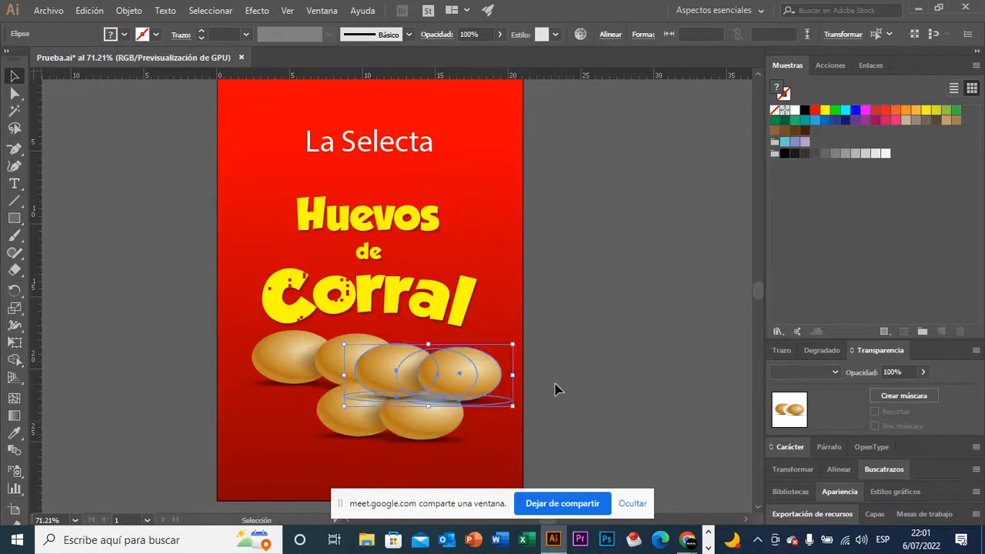
Group the lower pair of eggs, bring it to the front of the other eggs and deselect.
scroll(556, 387, down, 3)
click(483, 389)
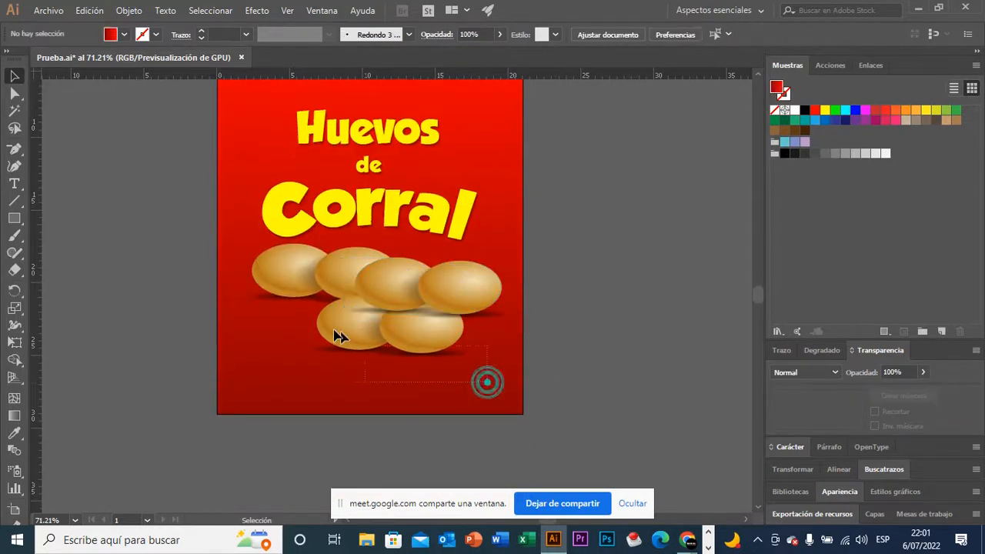
click(337, 337)
key(v)
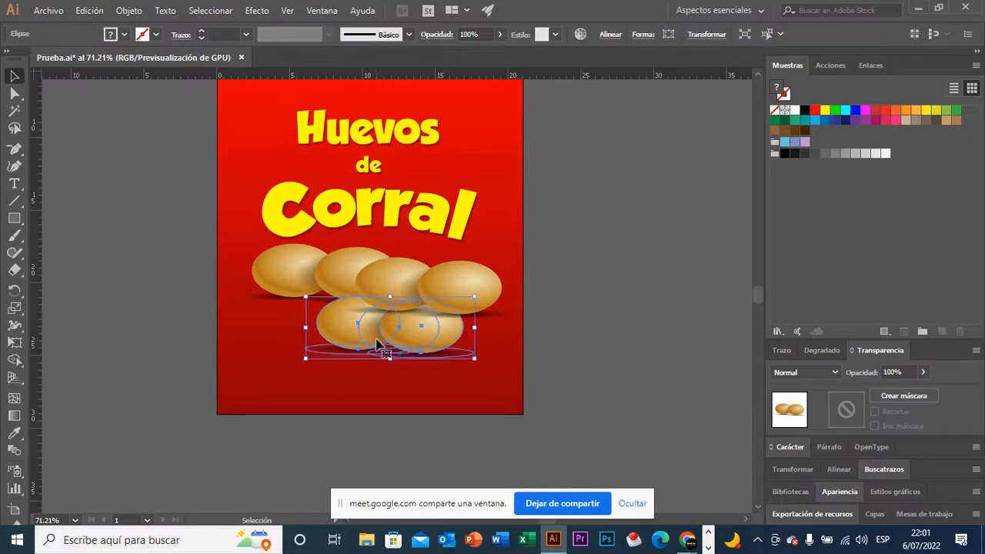
right_click(376, 348)
mouse_move(499, 270)
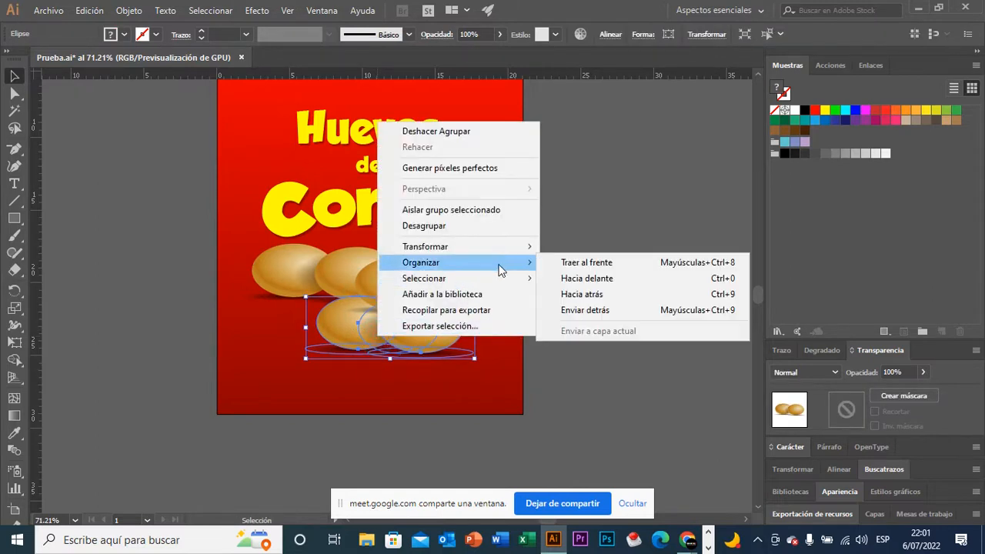
click(579, 263)
click(607, 285)
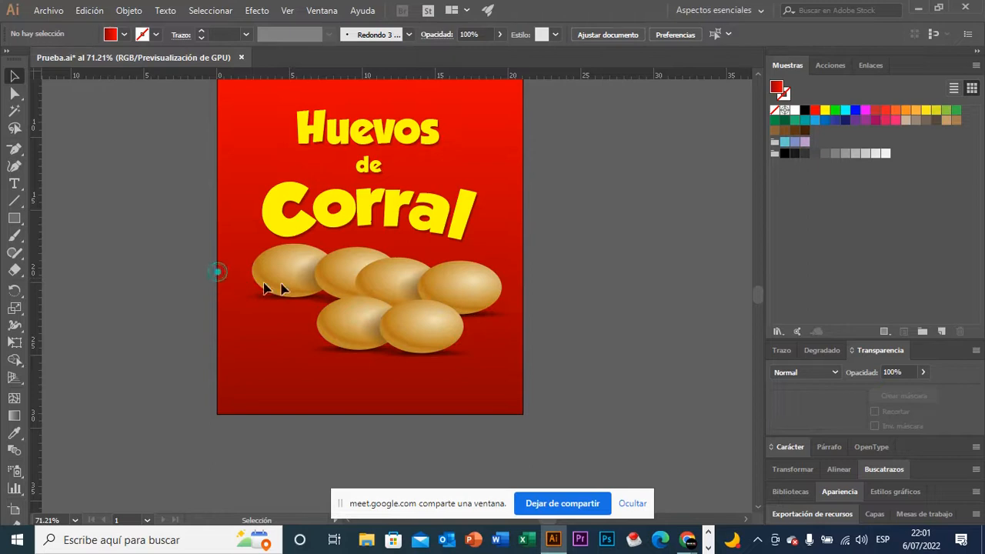
Reposition the right and front egg pairs so that the front pair overlaps the eggs behind it more closely.
click(322, 303)
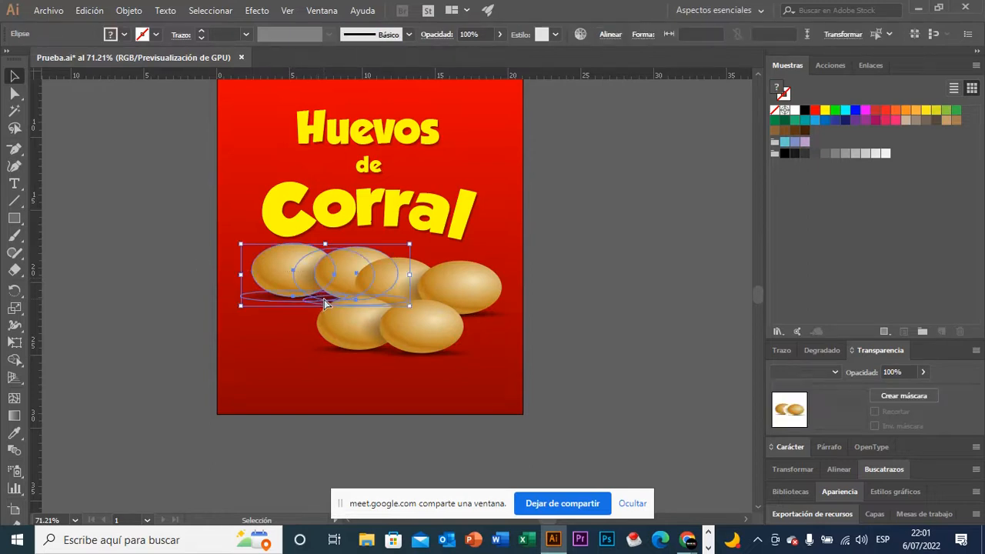
click(259, 341)
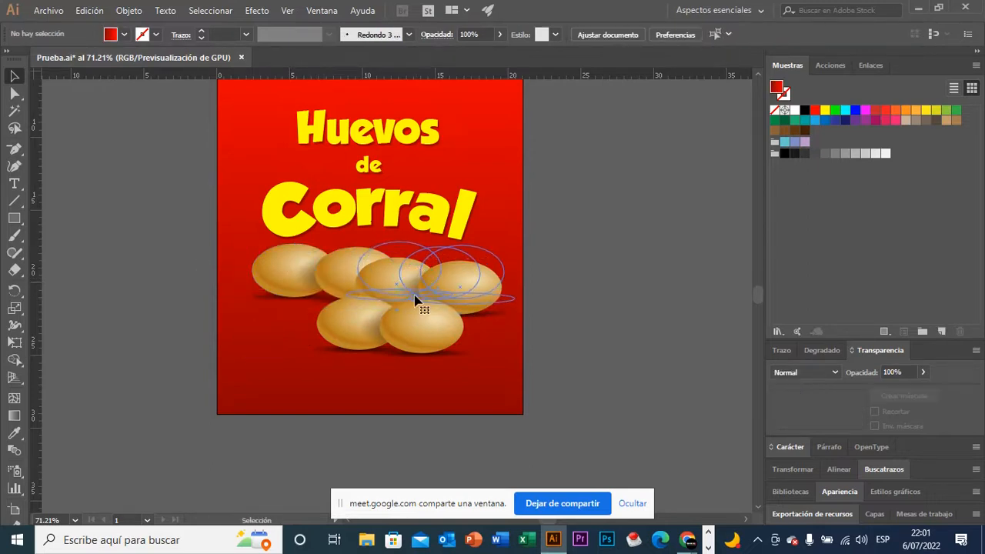
click(418, 275)
mouse_move(418, 276)
mouse_down()
mouse_move(412, 313)
mouse_move(423, 284)
mouse_up()
mouse_move(400, 332)
mouse_down()
mouse_move(385, 316)
mouse_move(407, 330)
mouse_move(402, 312)
mouse_up()
click(507, 353)
drag(475, 283, 479, 300)
click(603, 341)
Shift the egg pairs toward the left to form a balanced cluster beneath "Corral", and deselect everything.
click(514, 367)
drag(505, 370, 282, 287)
drag(354, 286, 316, 308)
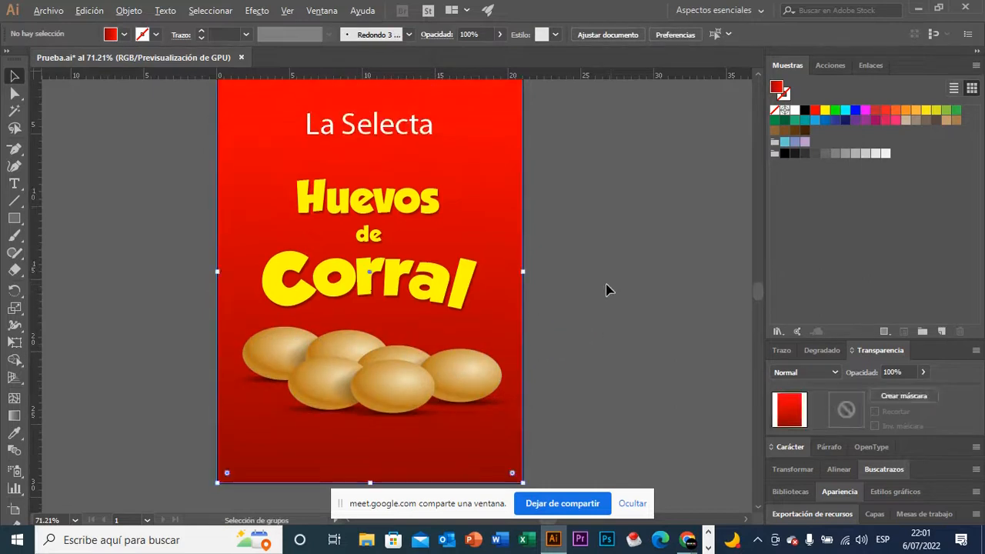
click(609, 291)
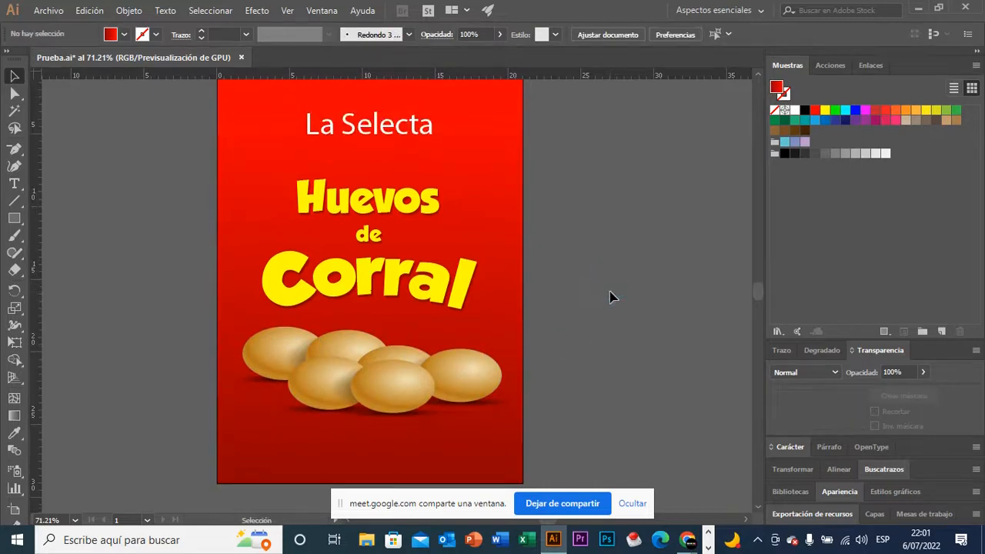
scroll(620, 324, down, 1)
drag(627, 337, 605, 317)
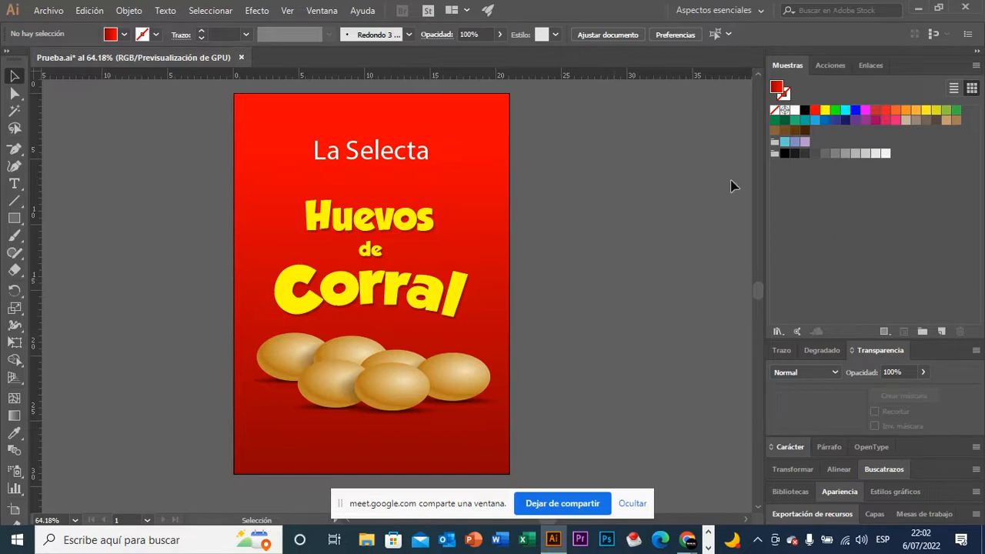
Collapse the docked side panels to icons to give the poster more workspace.
click(978, 54)
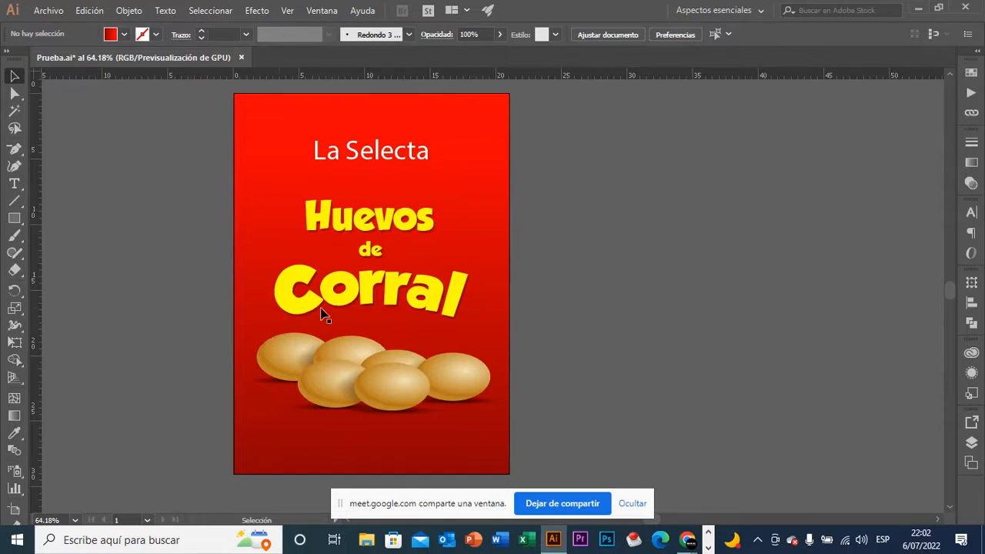
key(space)
drag(601, 314, 580, 317)
Save the poster as the Adobe Illustrator file Prueba, replacing the existing file and using the Illustrator CC version options.
key(ctrl+s)
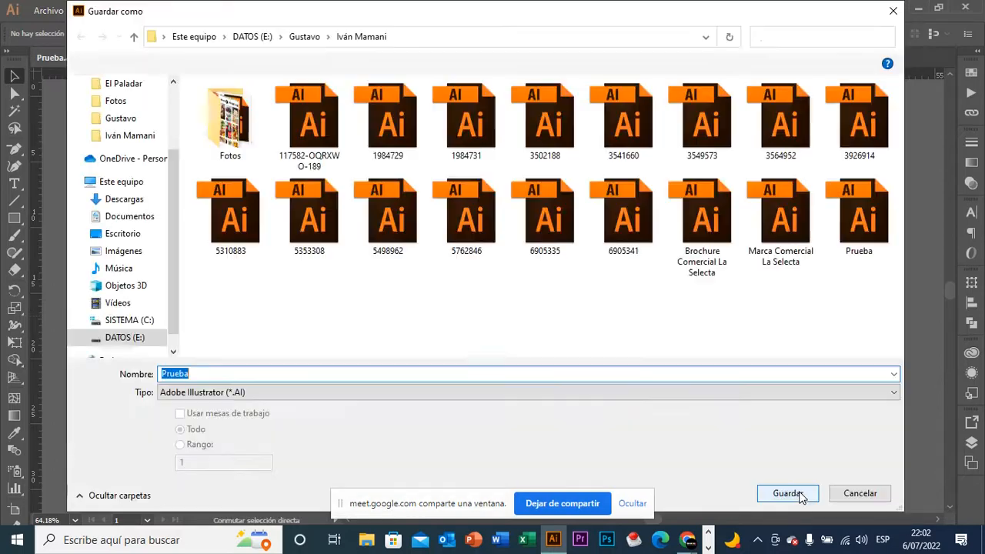
click(799, 493)
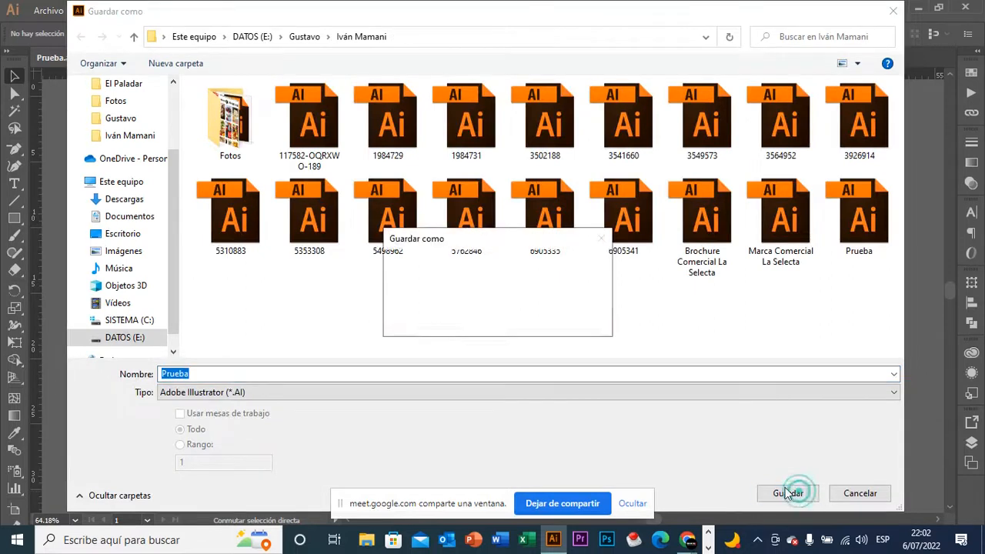
click(515, 326)
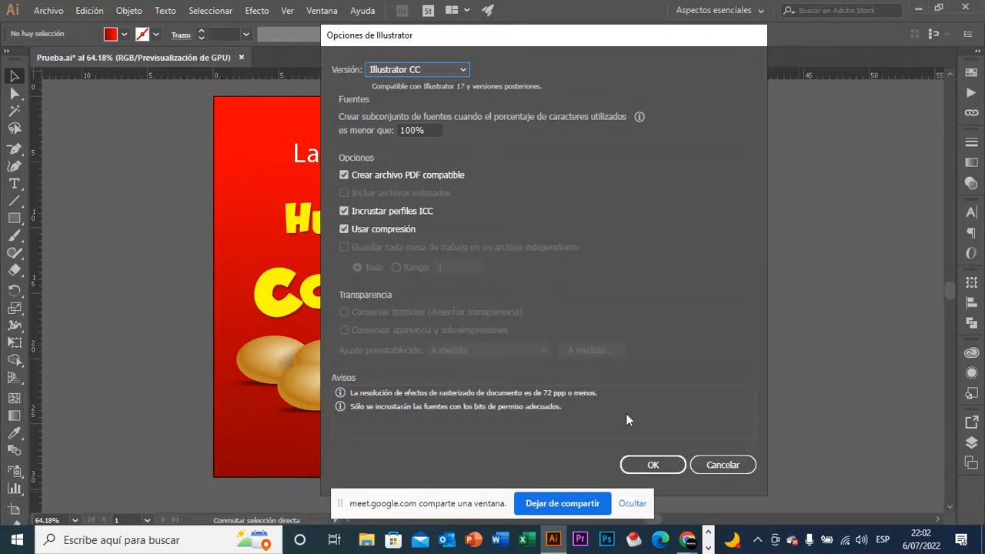
click(653, 465)
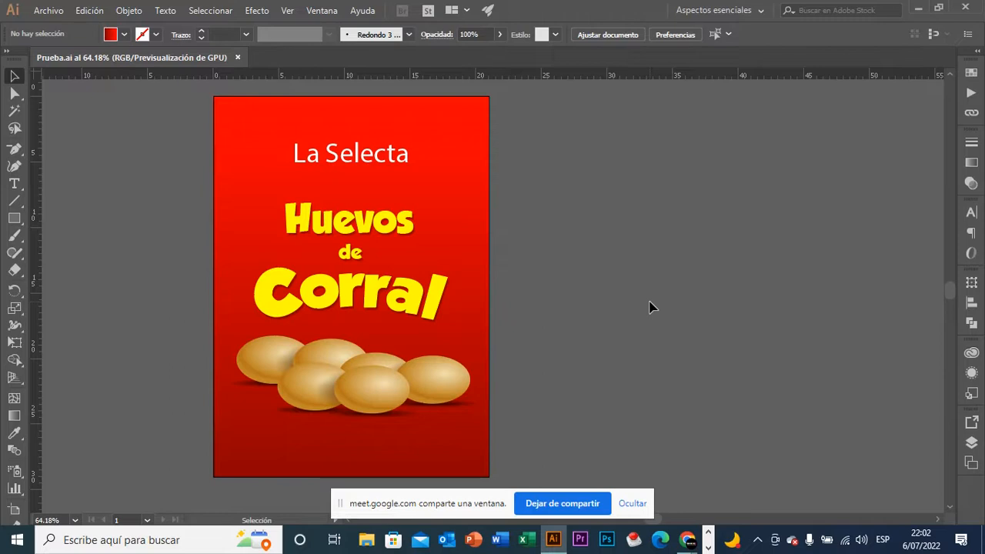
Start saving a copy of the poster as an Adobe PDF named Prueba, dismissing the chat notification.
key(ctrl+shift)
key(ctrl+shift+s)
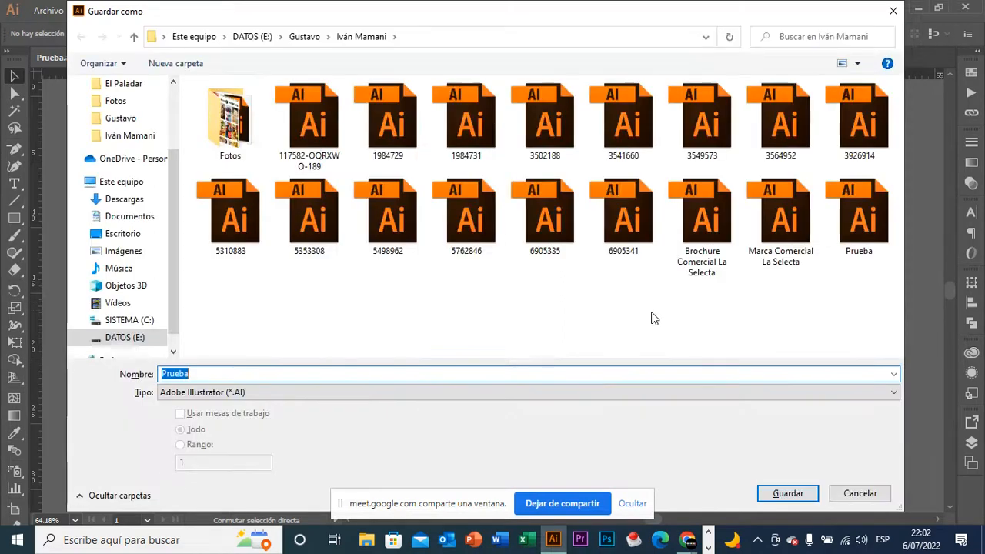
click(292, 397)
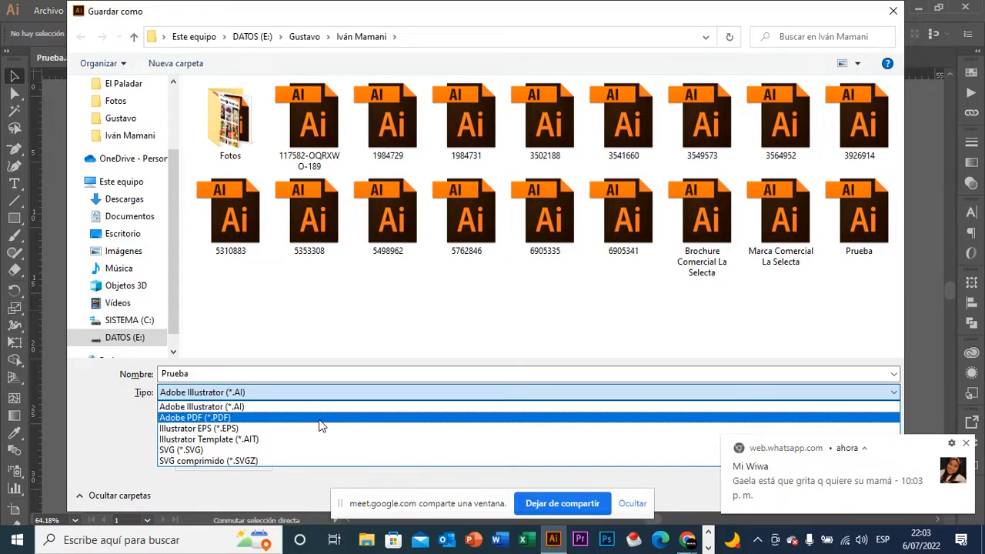
click(321, 426)
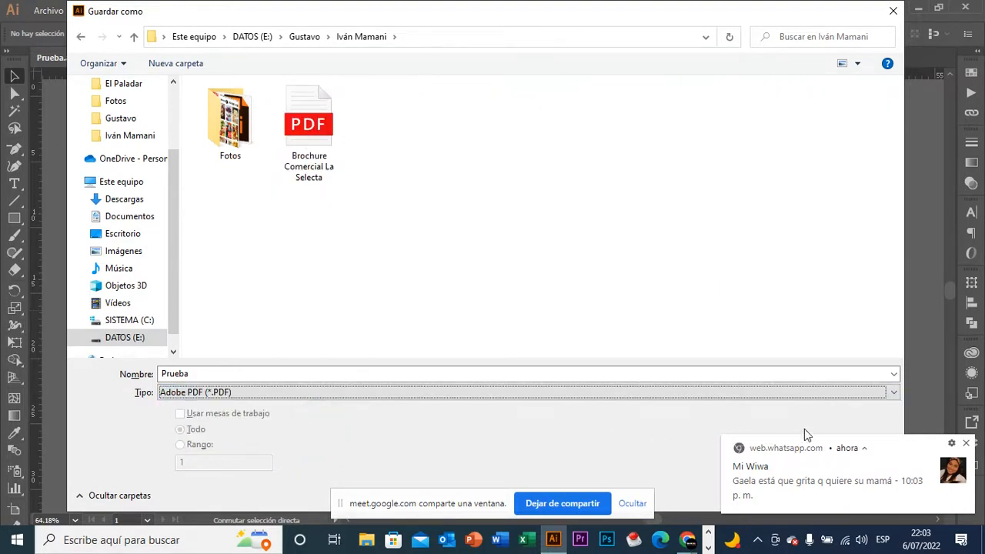
click(966, 444)
mouse_move(685, 537)
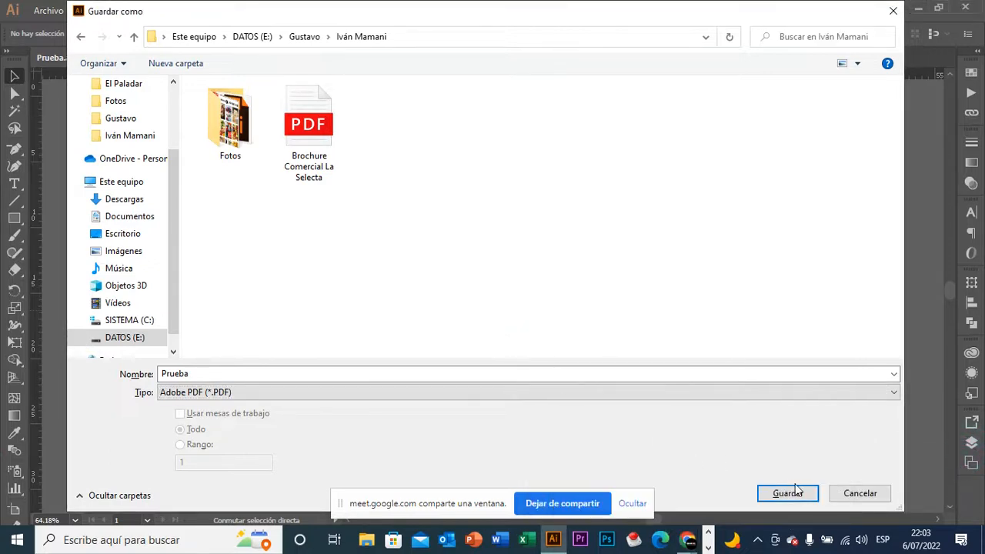
click(807, 502)
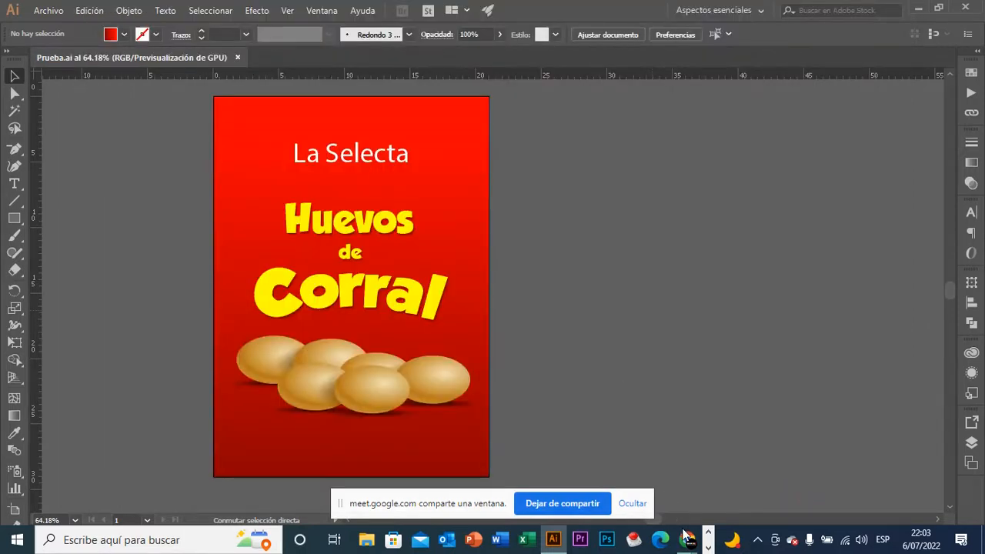
Switch to Chrome, open the WhatsApp Web tab and log out of the session.
mouse_move(686, 540)
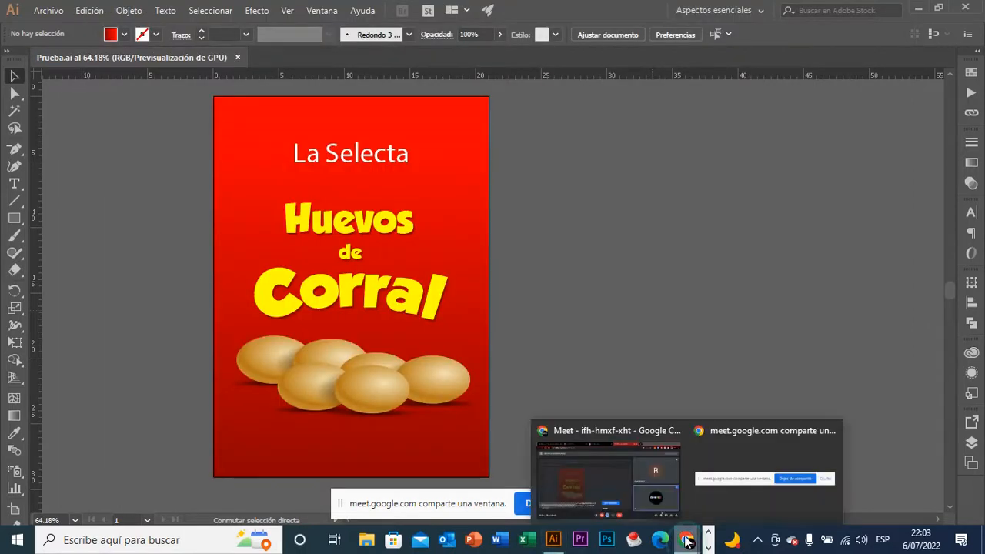
click(607, 463)
click(385, 22)
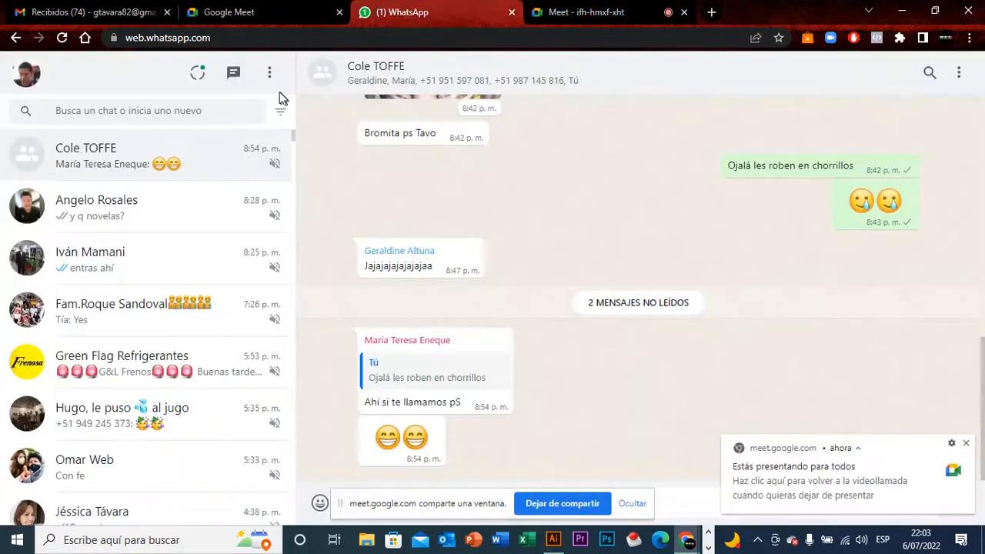
click(270, 77)
click(233, 223)
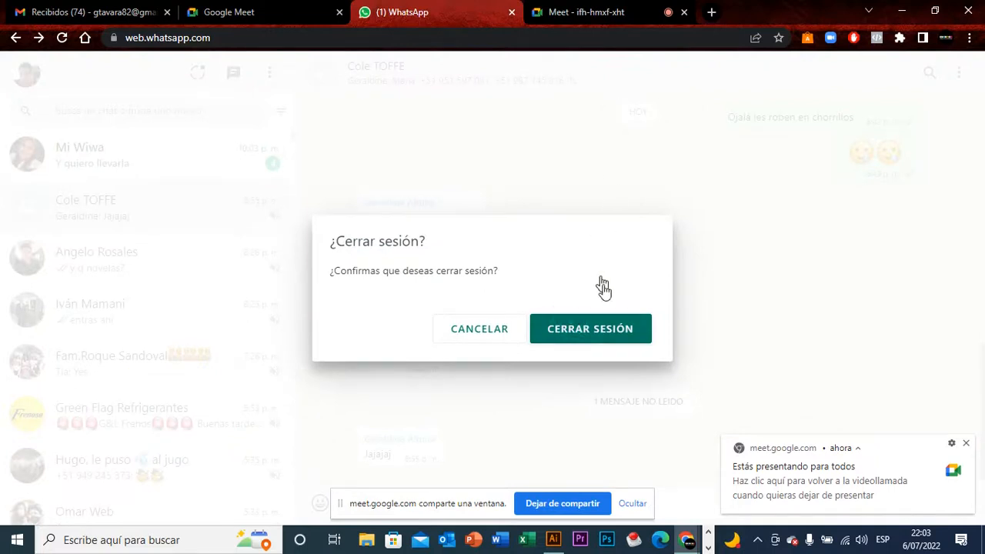
click(620, 334)
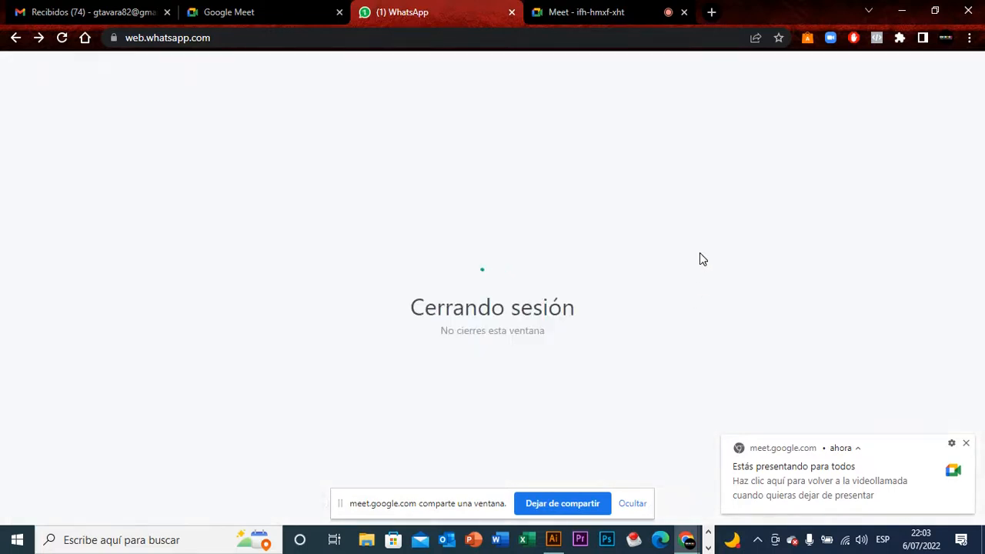
Switch back to Illustrator's Adobe PDF save options and dismiss the Google Meet notification.
key(alt+Tab)
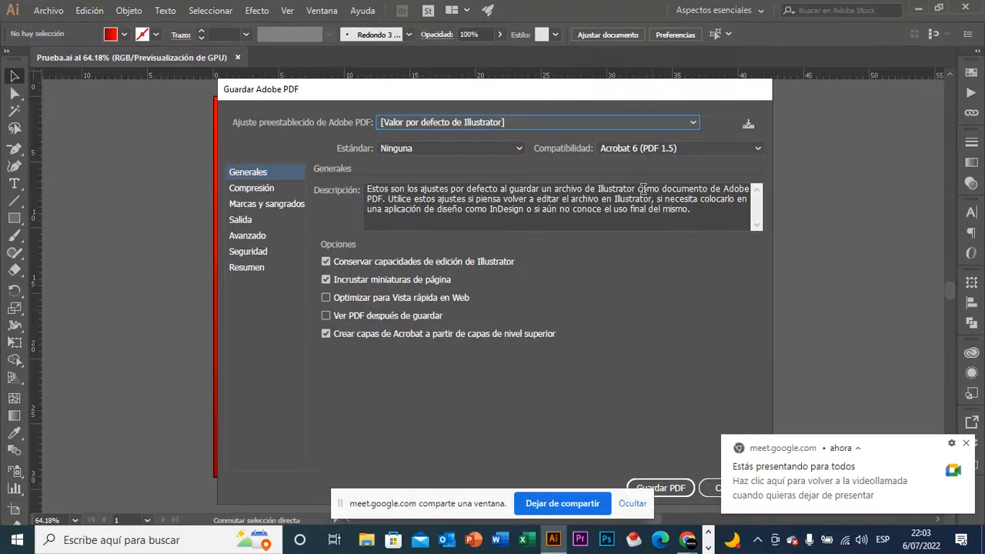
click(967, 443)
click(578, 98)
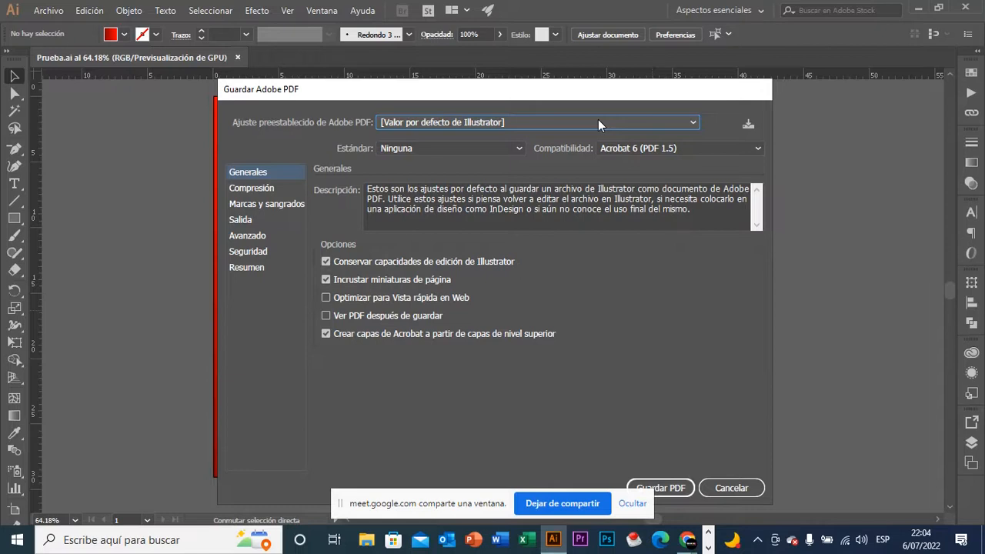
Apply the smallest file size preset [Tamaño de archivo más pequeño] and save the poster's PDF.
click(599, 124)
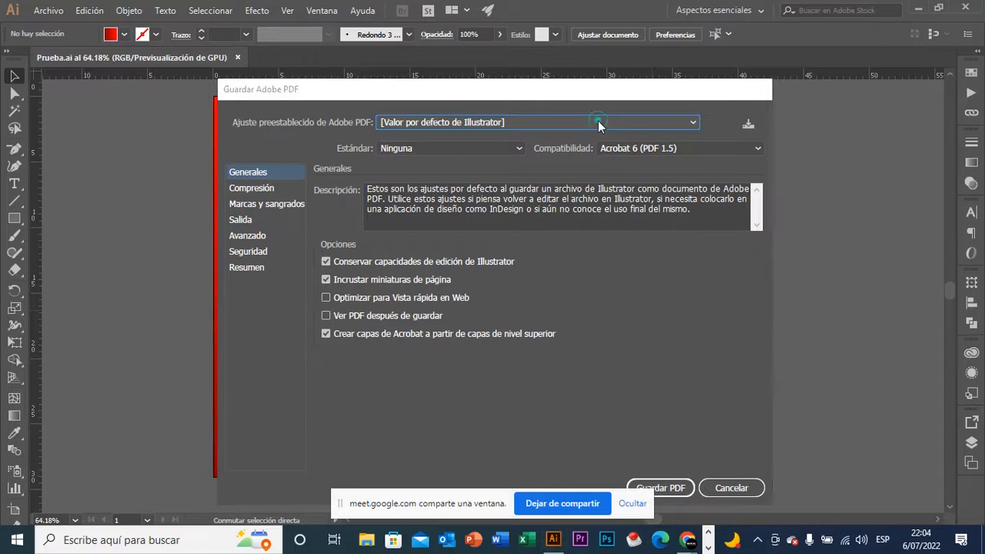
click(606, 126)
click(679, 126)
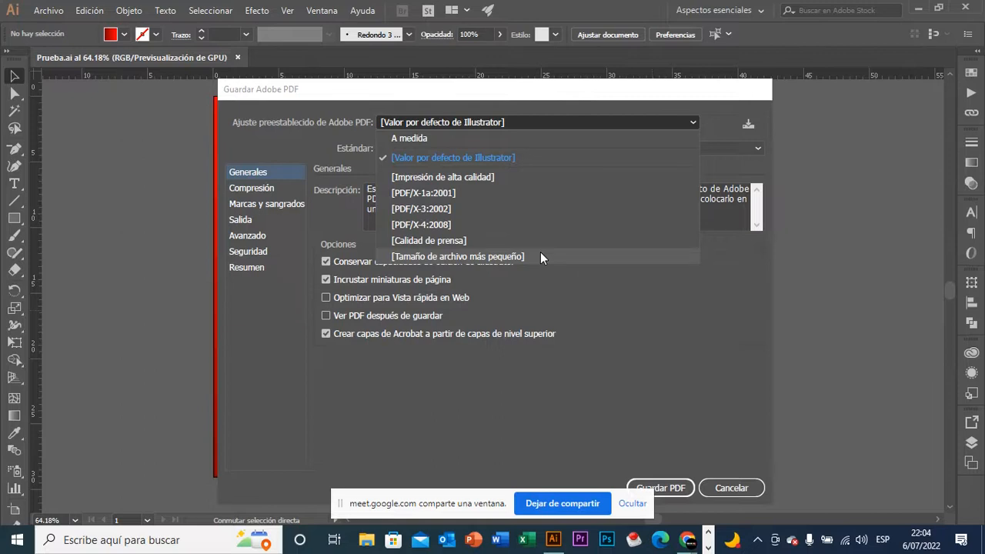
click(541, 255)
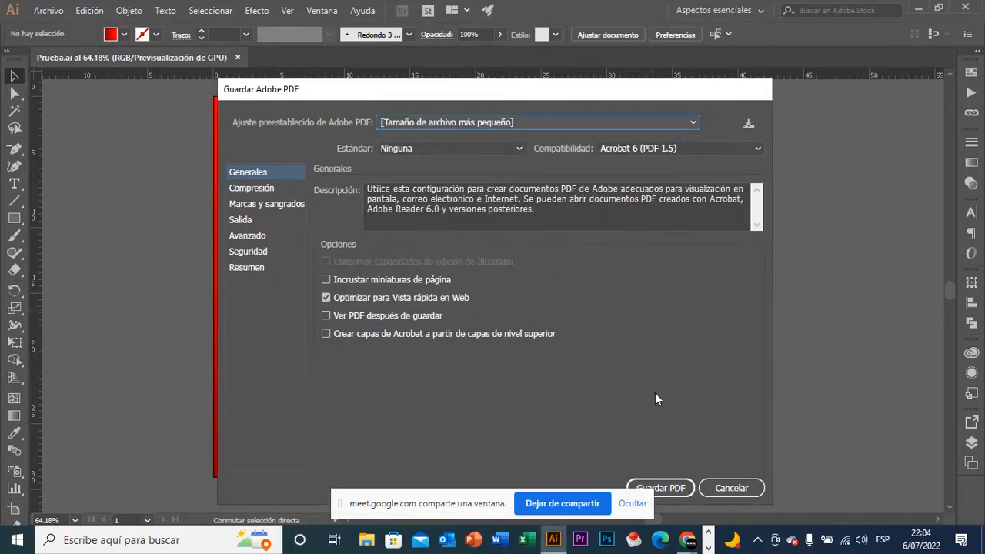
click(677, 490)
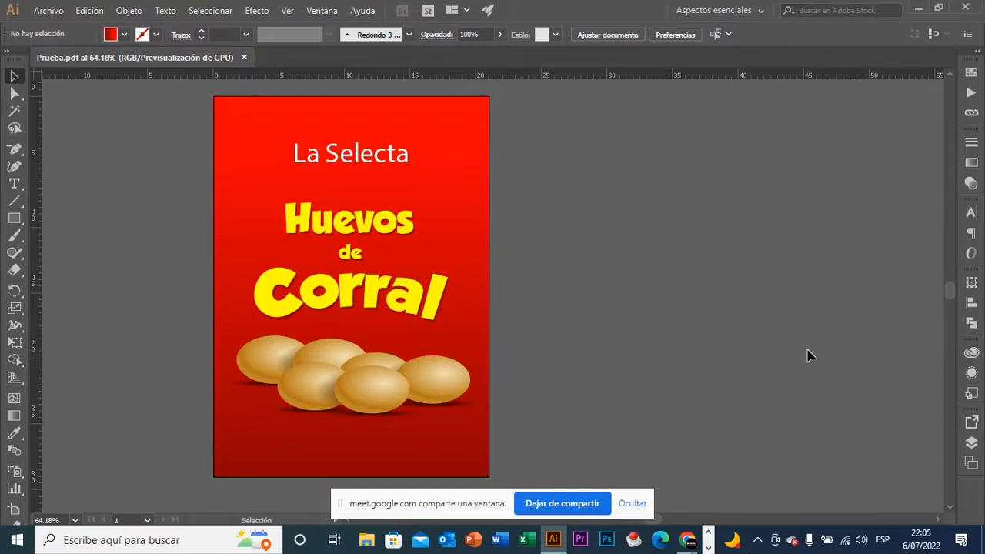
Show the artboard's bounds with the Artboard tool and start exporting the poster as a JPEG named Prueba, without using artboards.
key(shift+o)
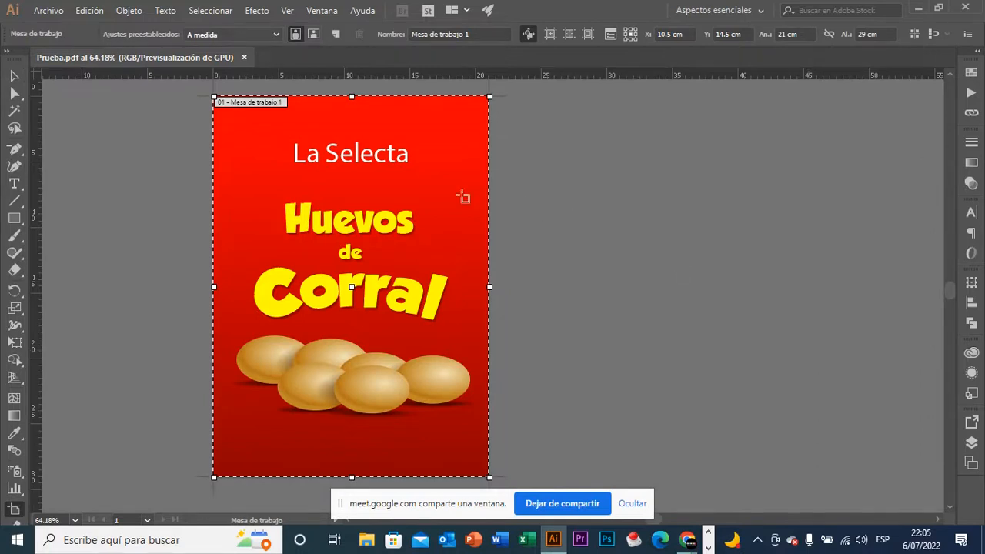
click(54, 14)
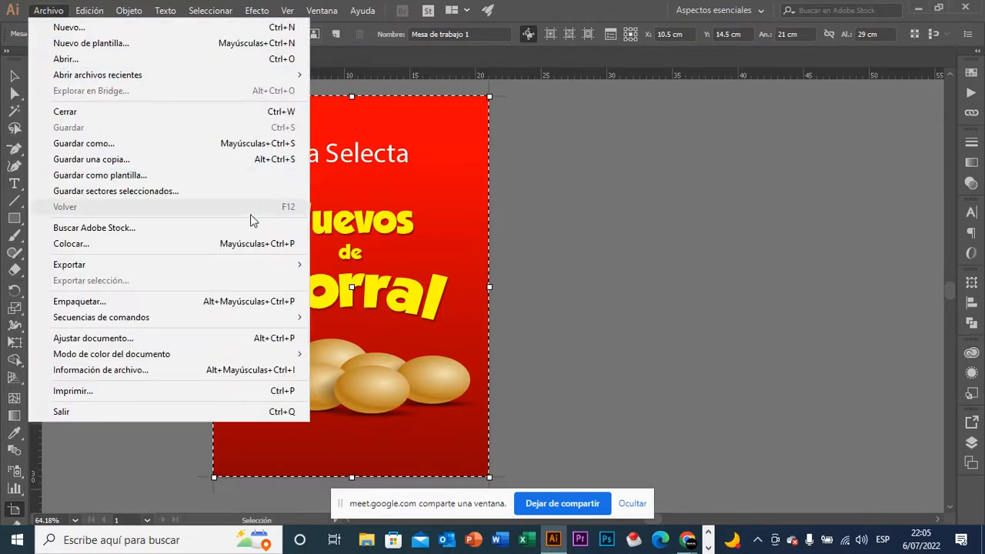
mouse_move(271, 266)
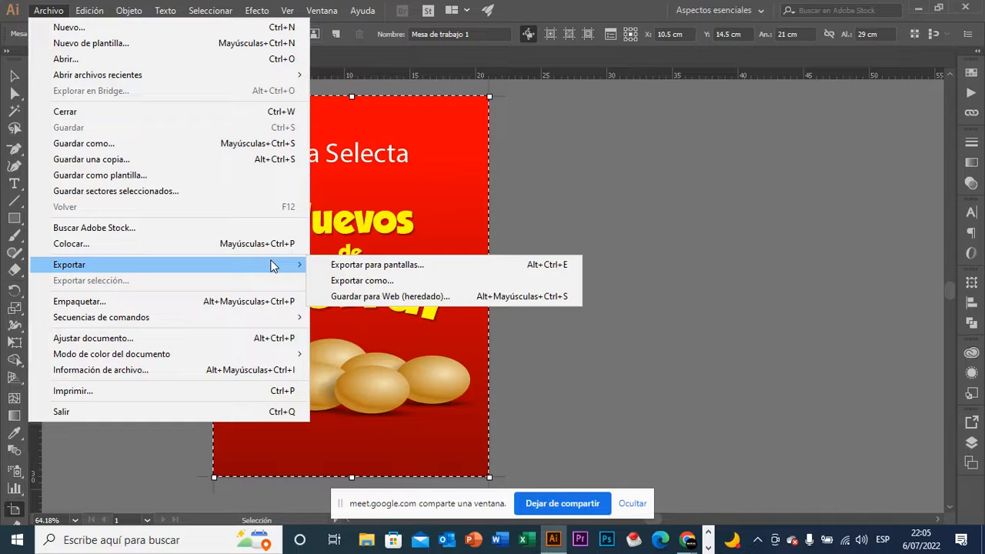
click(445, 285)
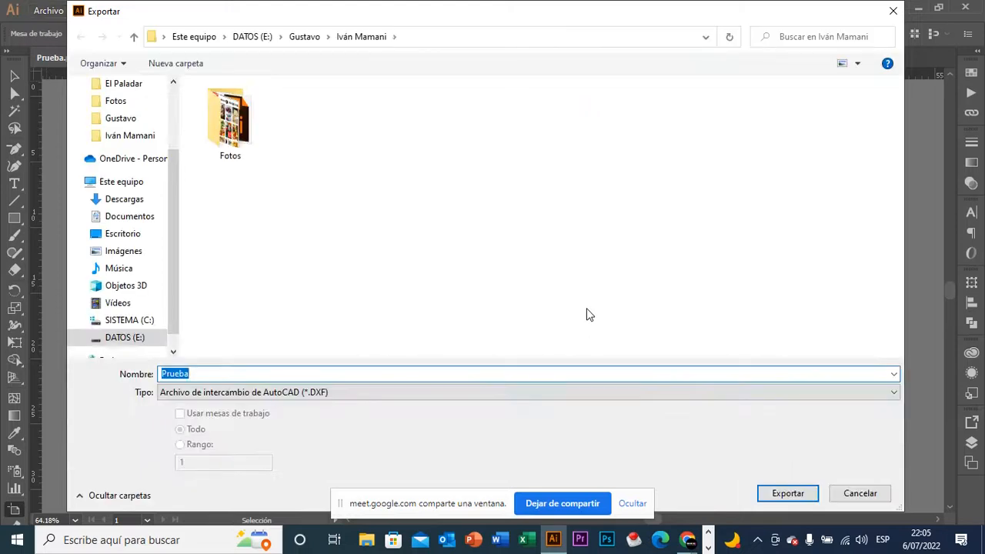
click(367, 392)
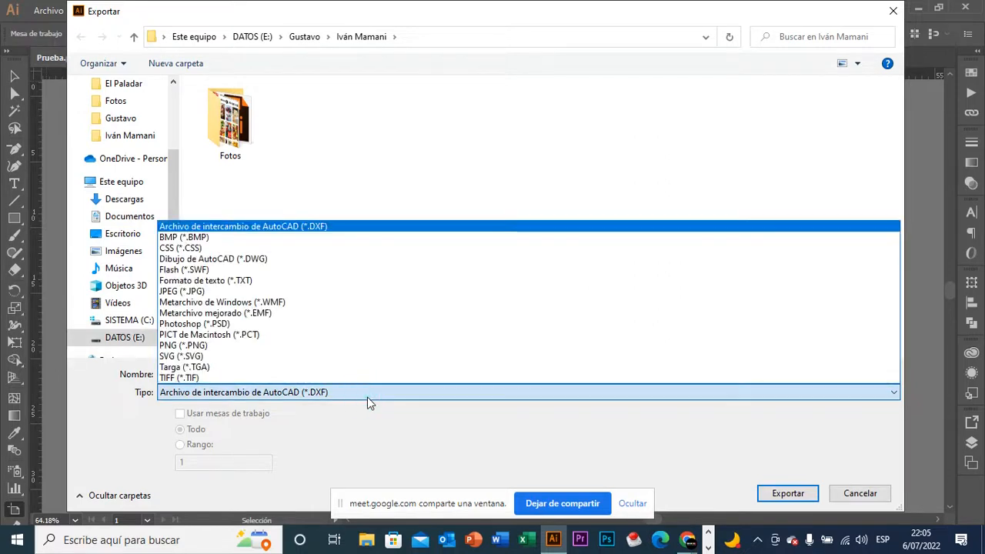
click(295, 292)
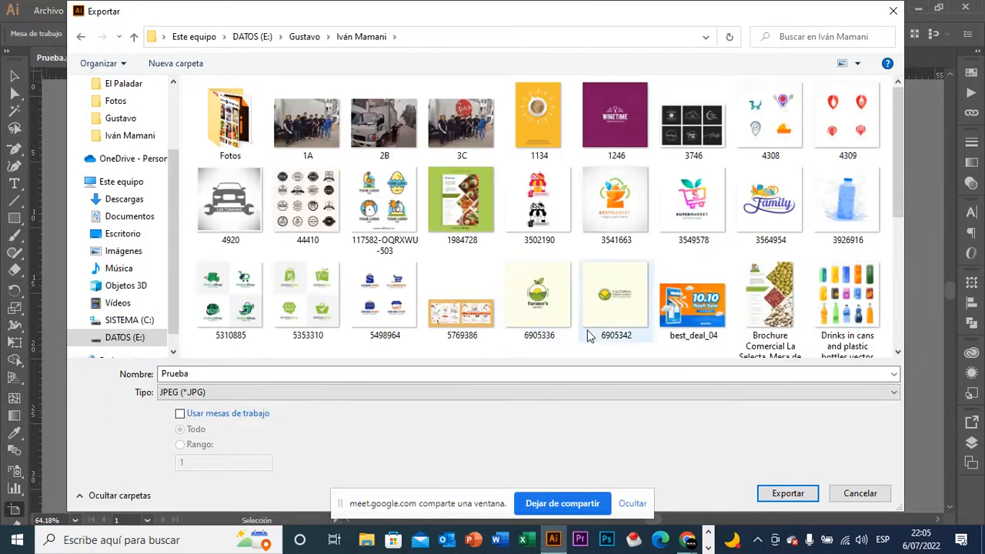
click(787, 495)
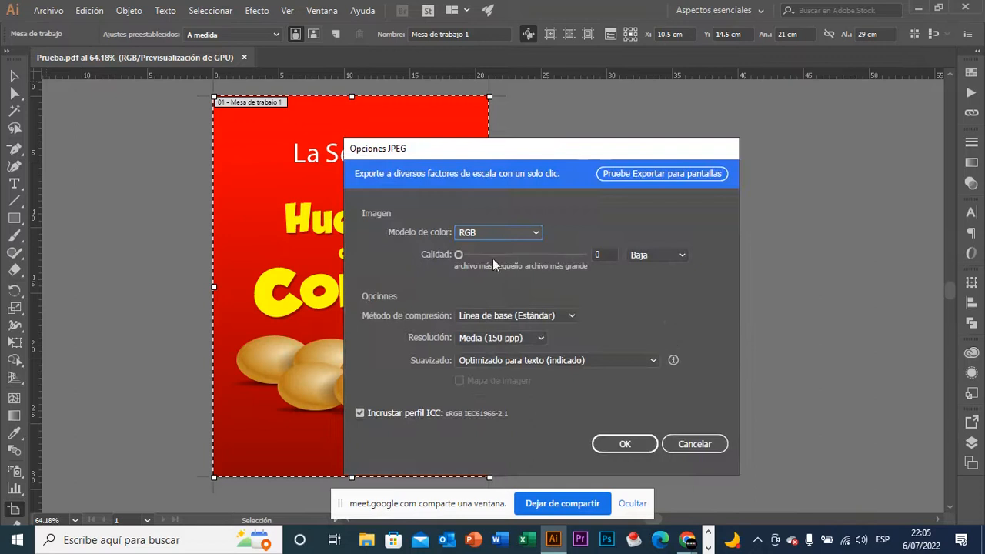
Set the JPEG quality to 5 (Media), keep the resolution at Media (150 ppp), and complete the export.
drag(556, 147, 567, 98)
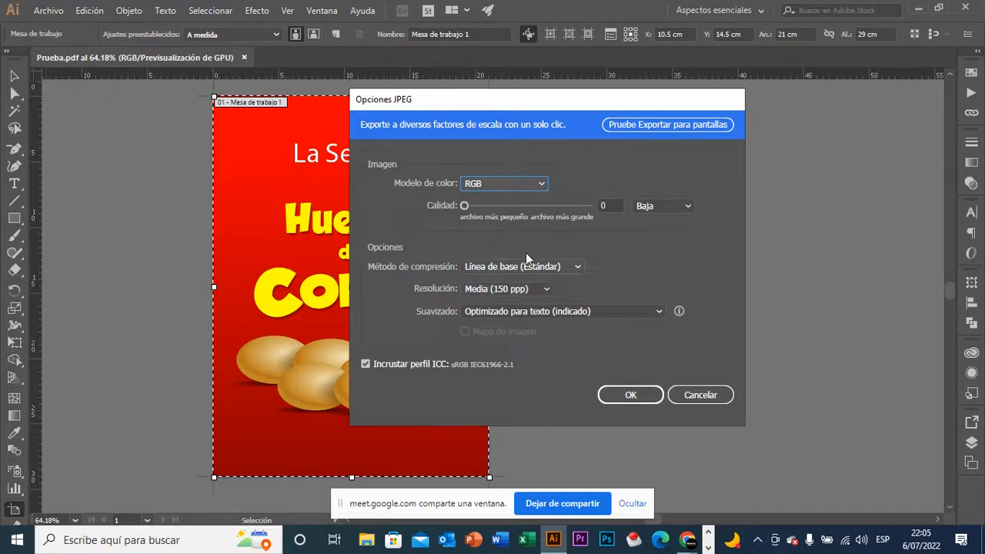
click(520, 205)
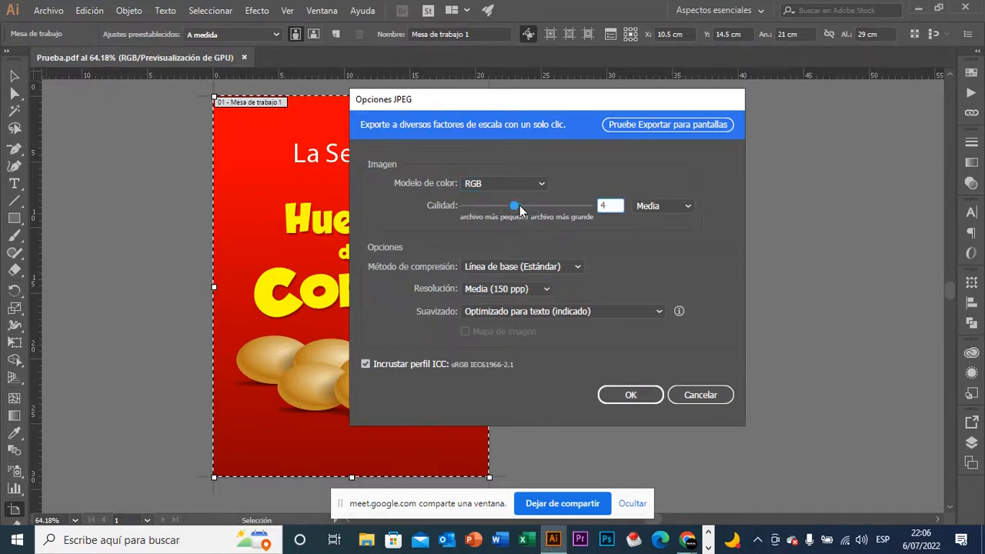
click(525, 207)
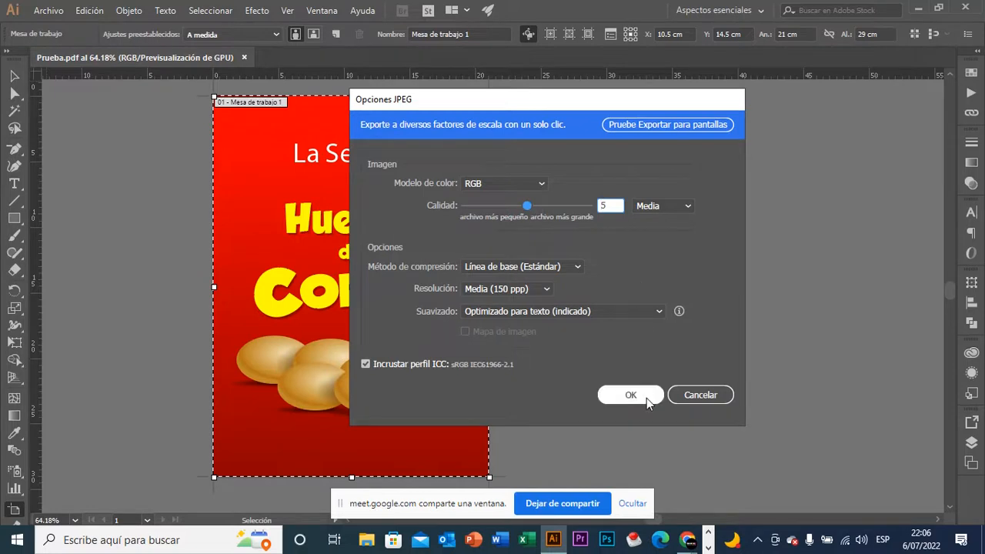
click(553, 290)
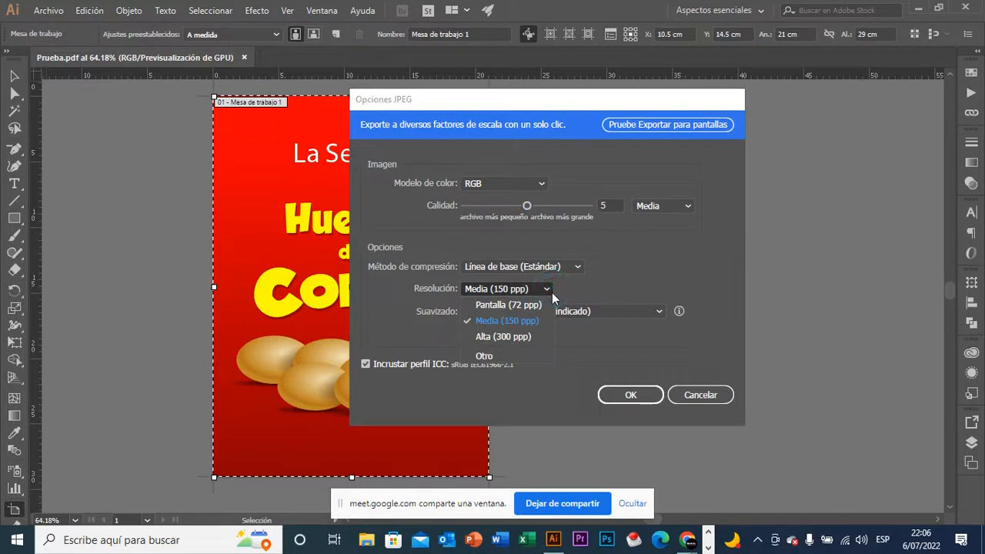
click(591, 207)
click(590, 206)
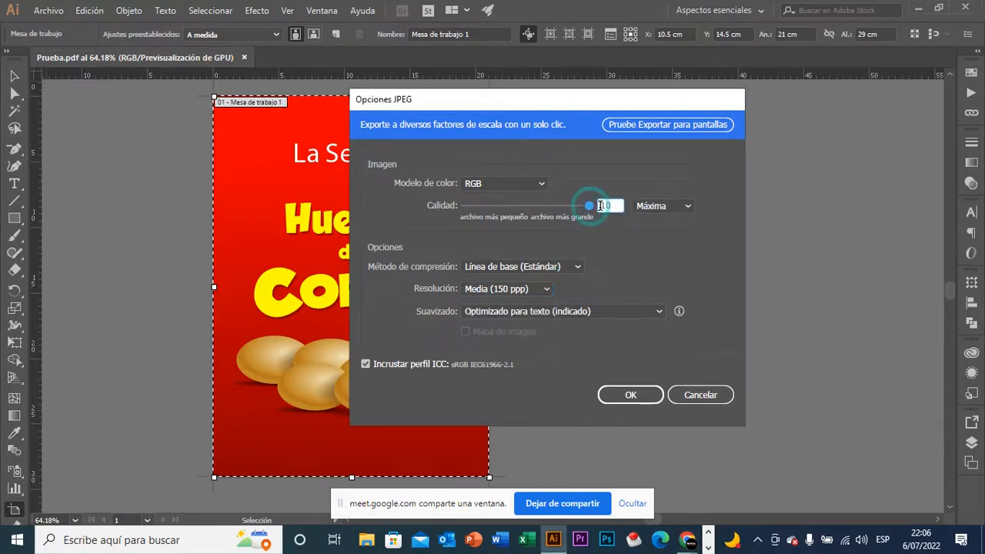
click(527, 207)
click(645, 396)
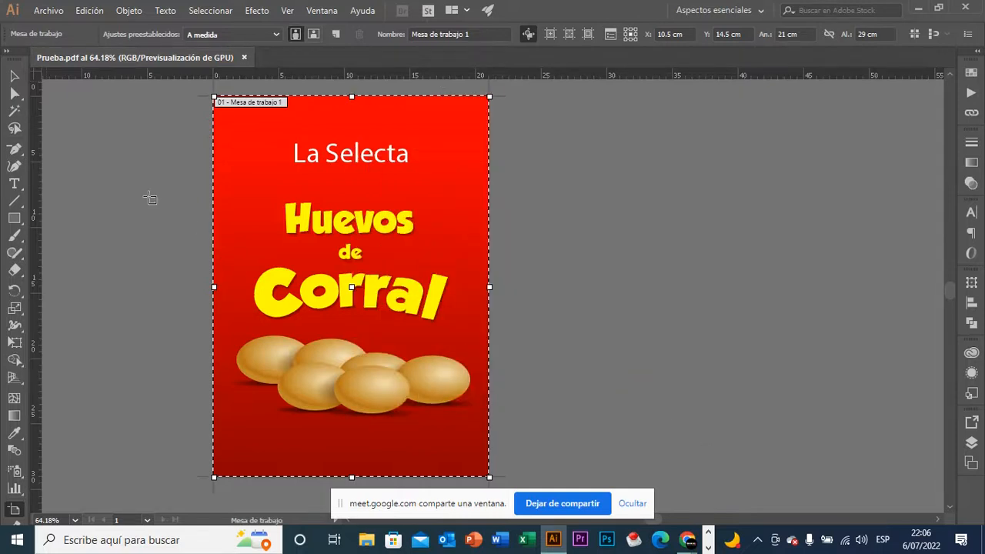
Leave artboard editing by returning to the Selection tool.
click(13, 77)
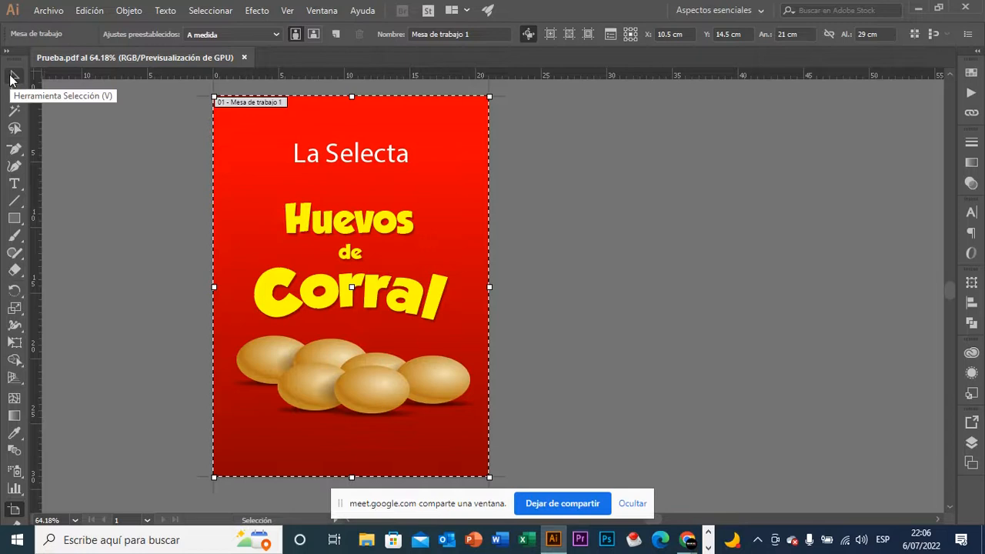
click(11, 78)
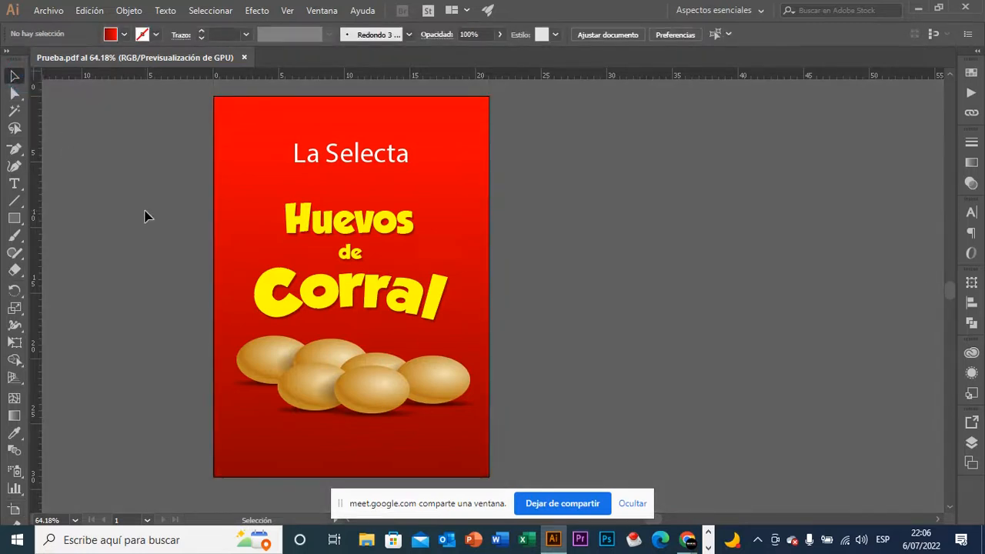
key(space)
drag(152, 227, 200, 235)
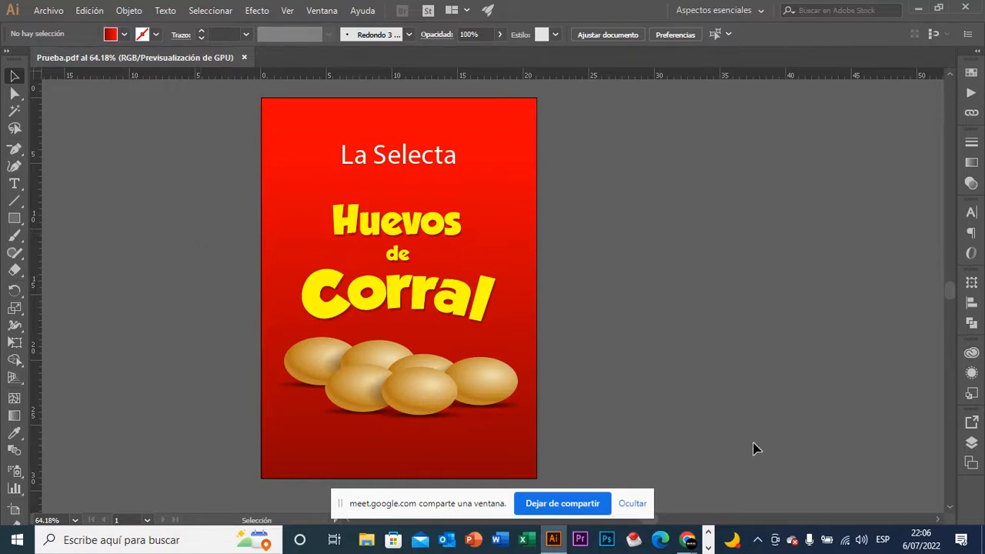
Switch to Chrome and open the tab with the ongoing Google Meet call.
mouse_move(687, 542)
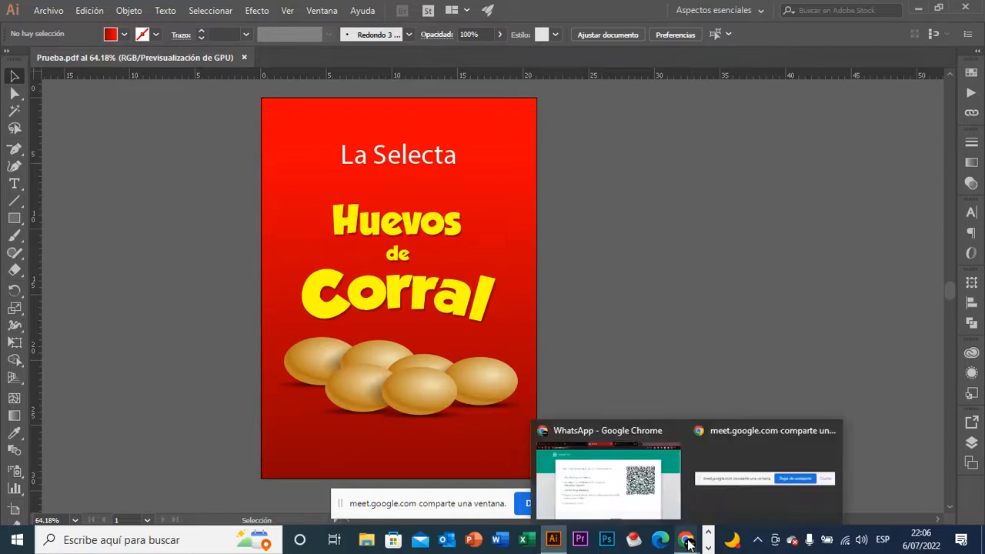
click(669, 477)
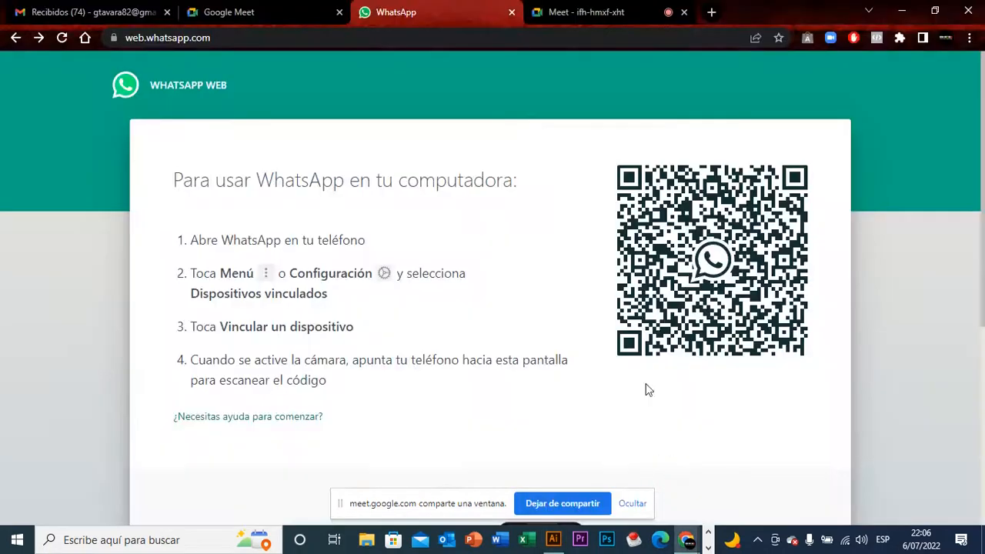
click(589, 14)
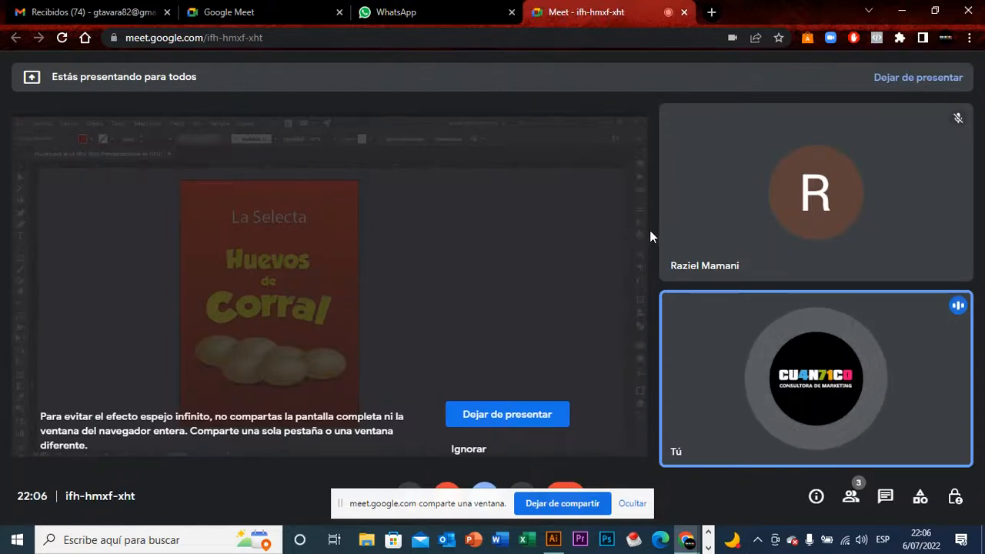